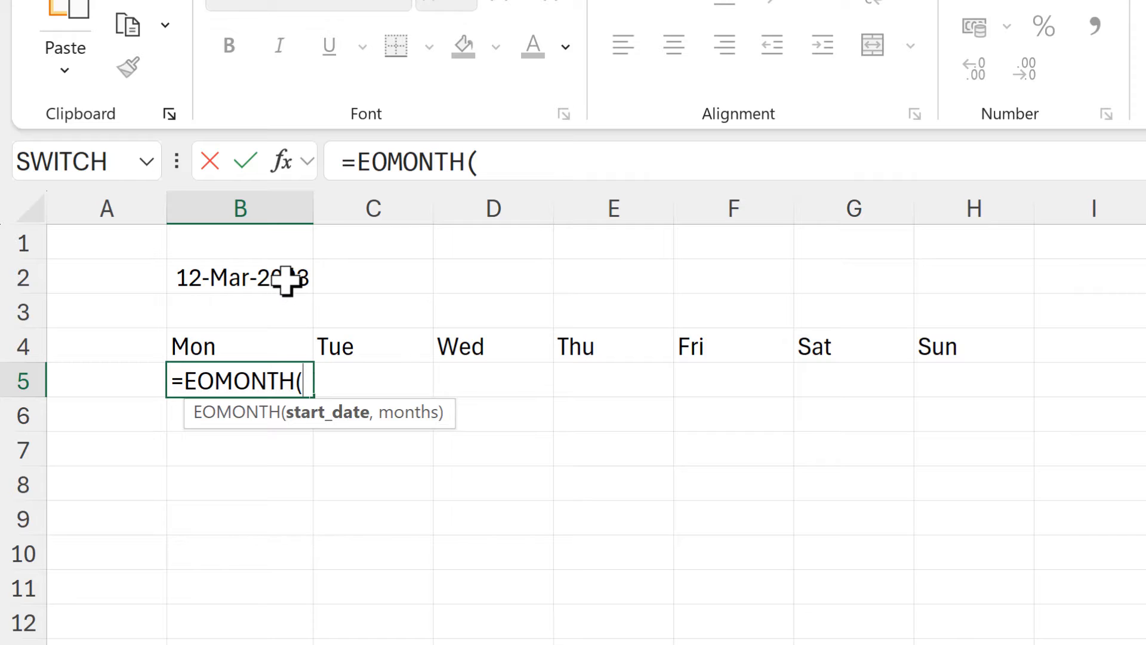
# Complete the formula in B5 as =EOMONTH(B2,-1).
pyautogui.click(289, 279)
pyautogui.write(',-1')
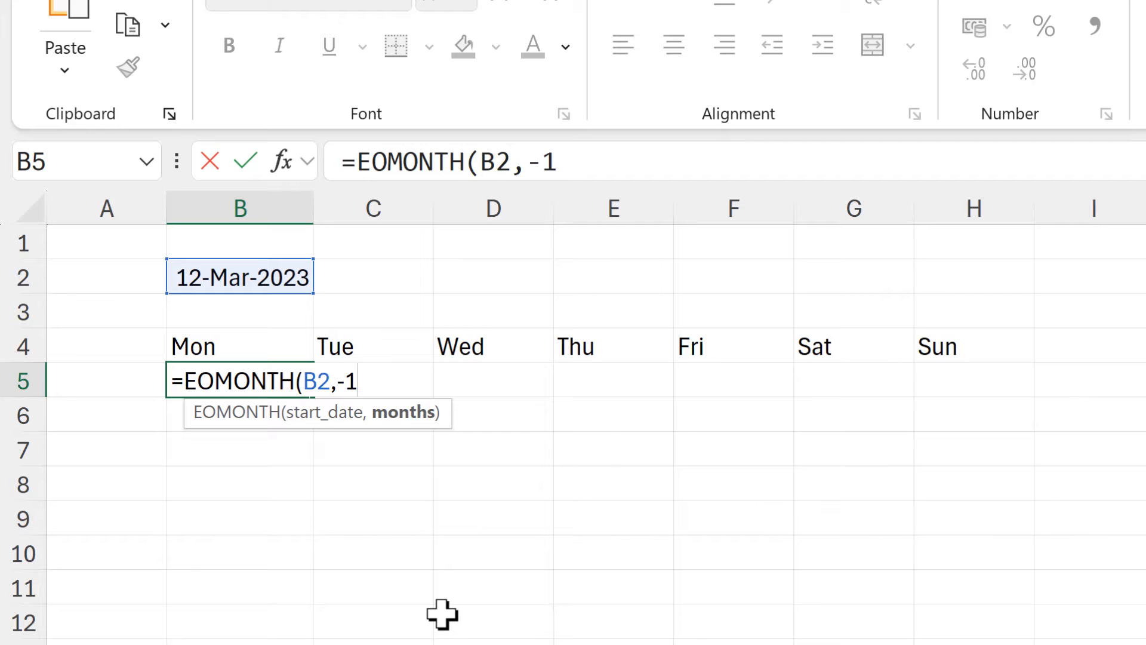
pyautogui.press('Return')
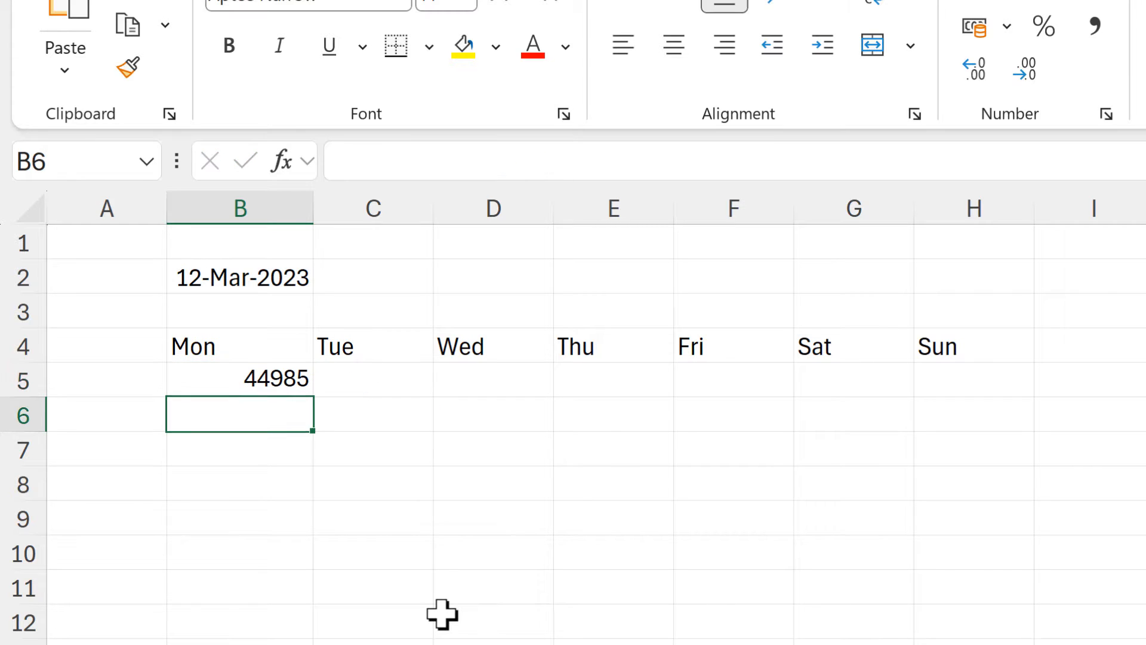
# Copy the date format from B2 to B5 and add +1 to the end of B5's EOMONTH formula.
pyautogui.click(236, 271)
pyautogui.click(128, 67)
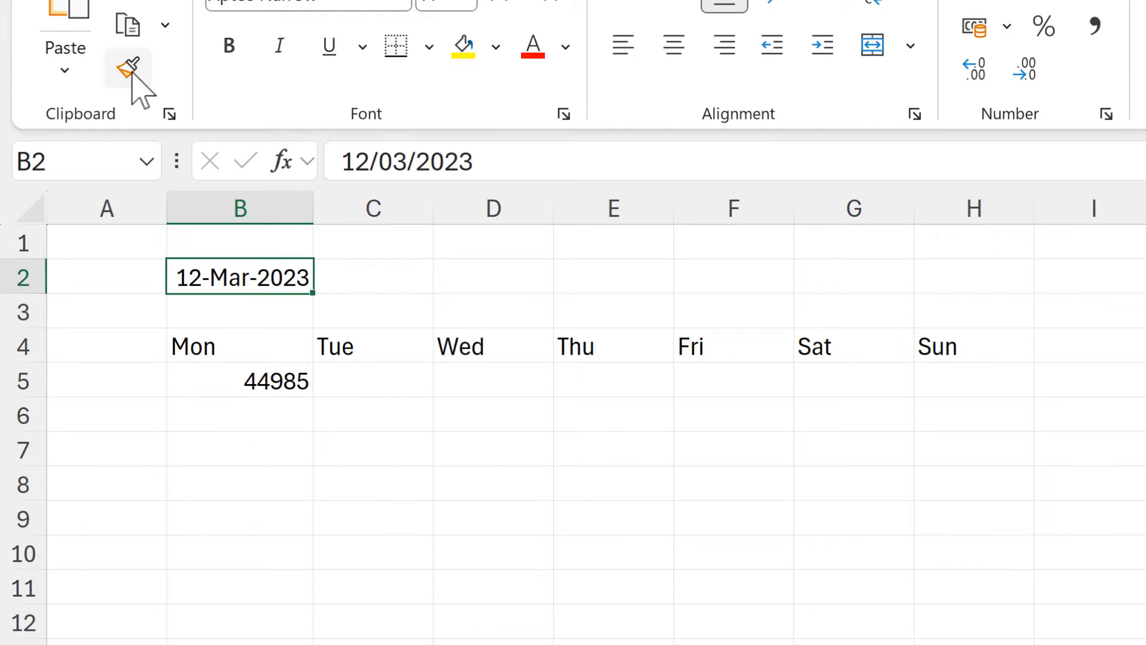
pyautogui.click(221, 379)
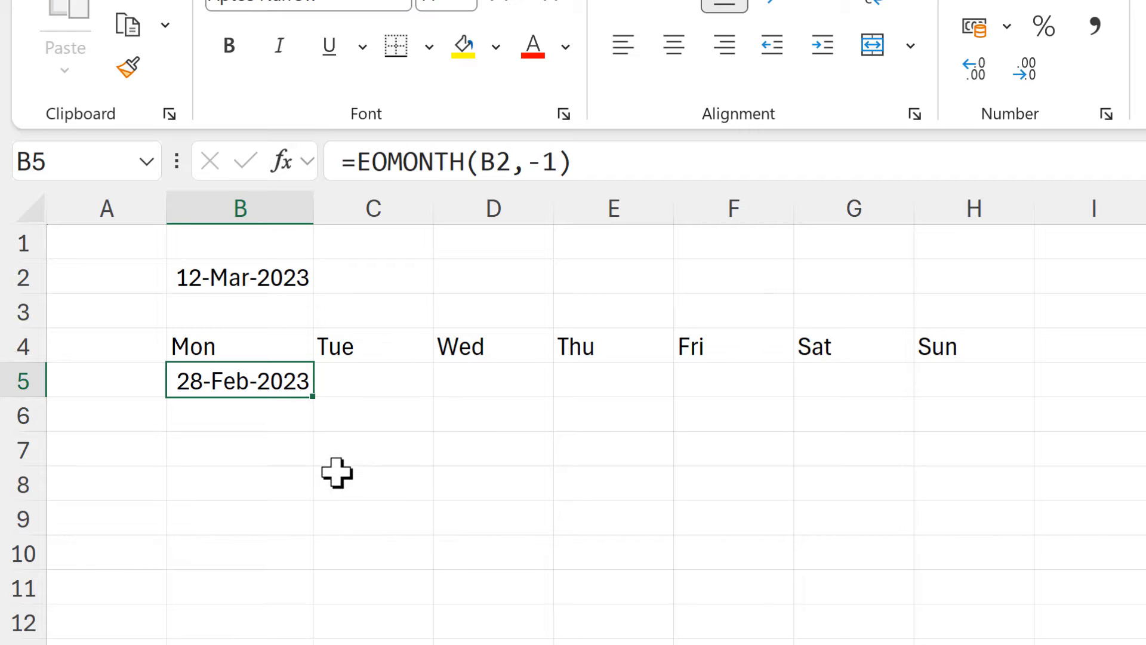
pyautogui.click(594, 169)
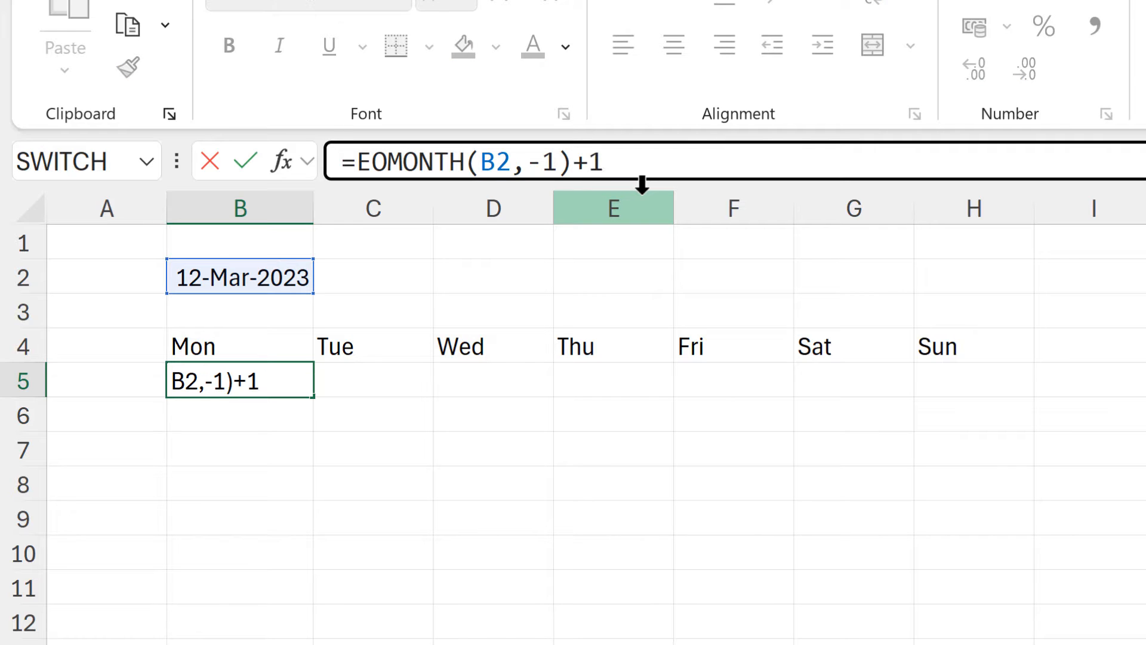
pyautogui.press('Return')
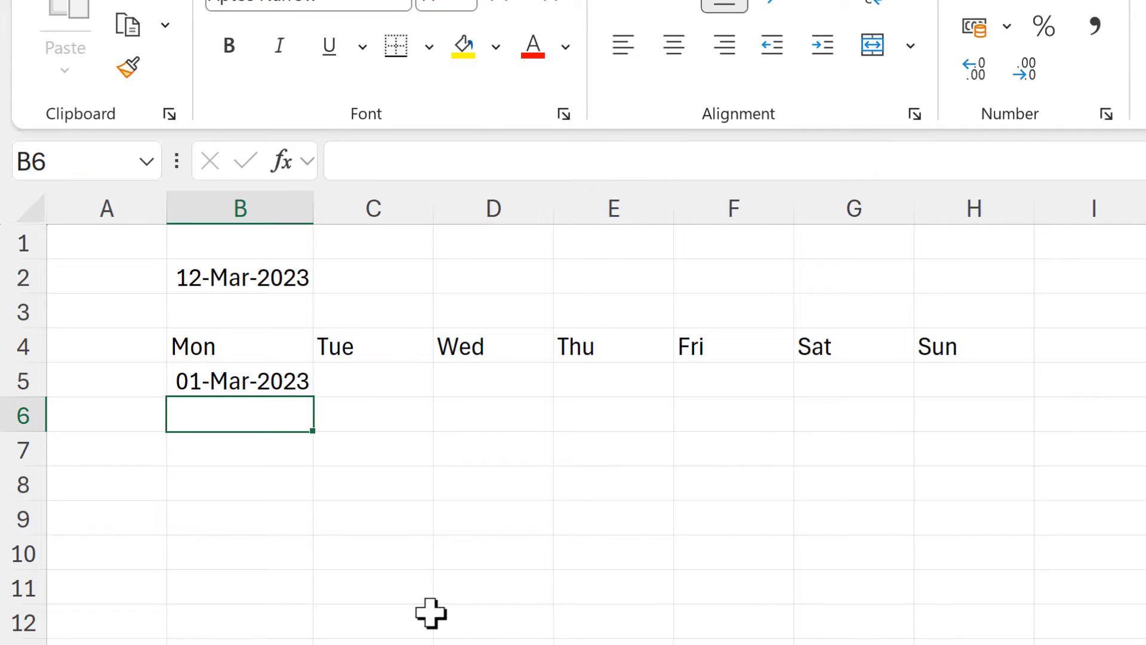
# Apply the custom number format ddd dd-mmm-yyyy to cell B5.
pyautogui.click(250, 384)
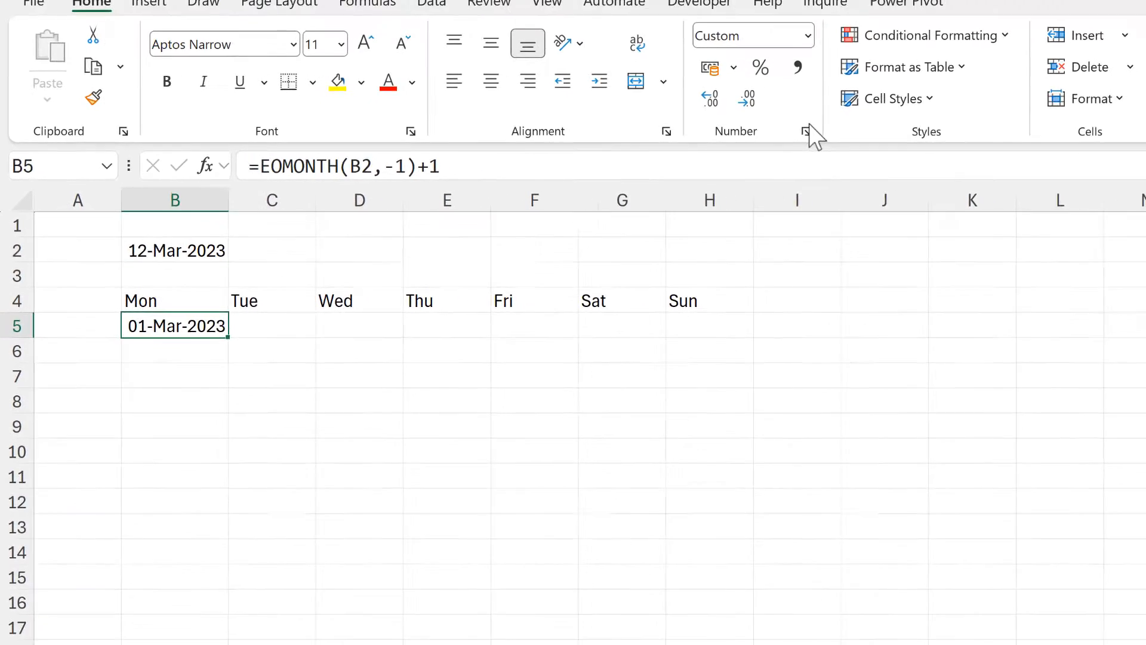
pyautogui.click(721, 137)
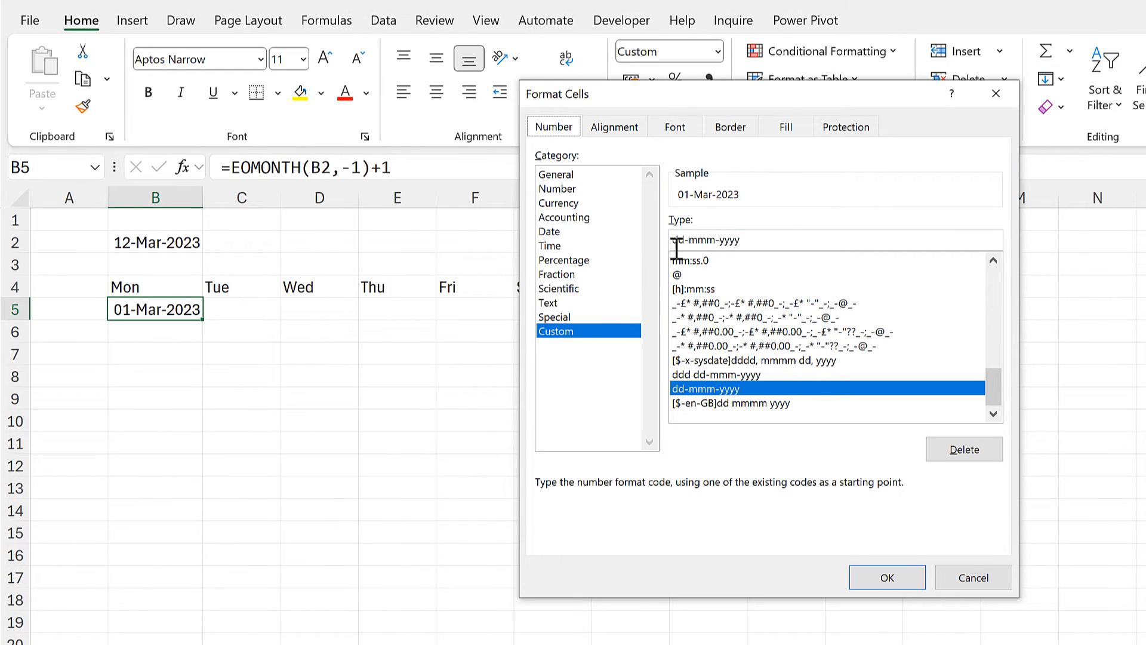
pyautogui.click(677, 241)
pyautogui.write('ddd')
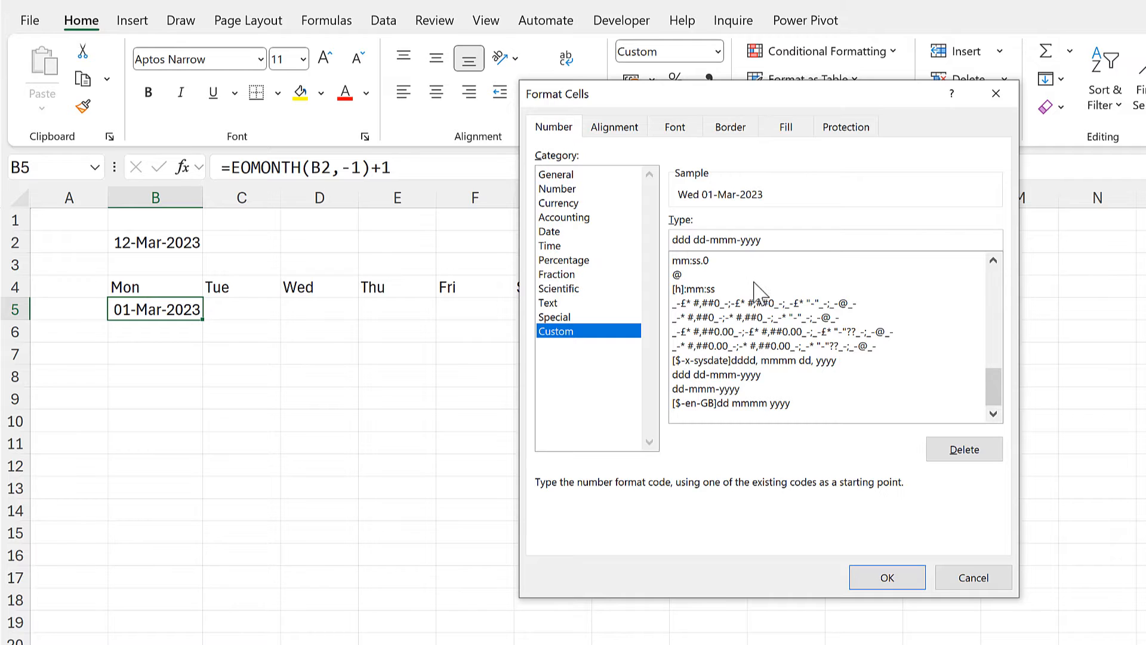
pyautogui.click(875, 588)
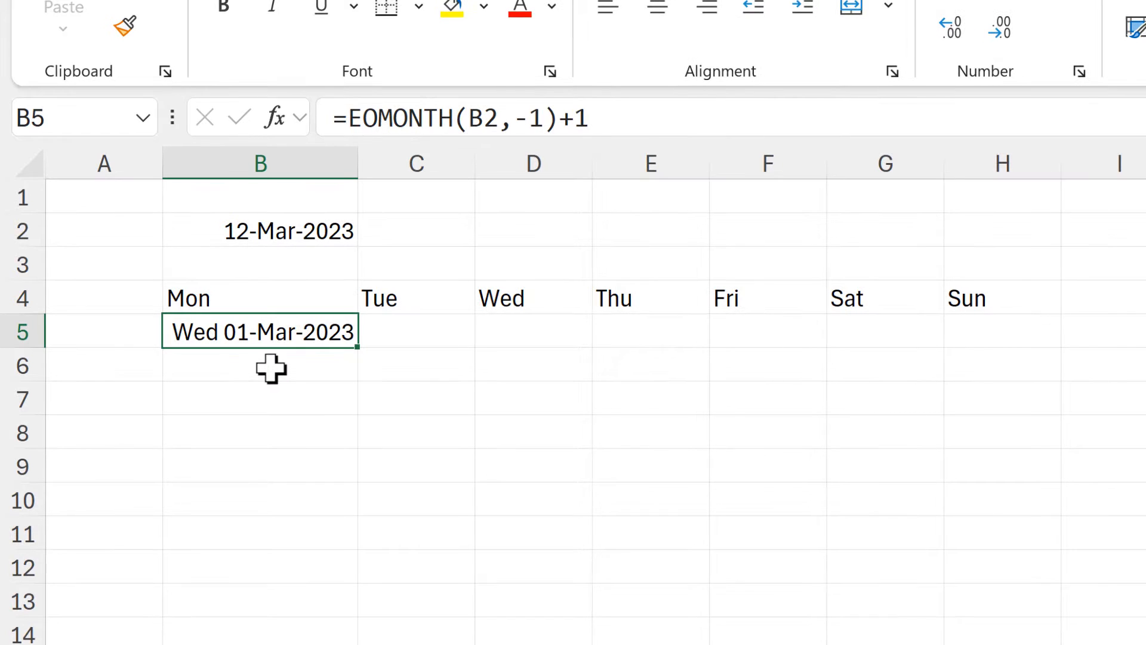
# Enter =WEEKDAY(B5,3) in B6, choosing the return type that numbers Monday as 0 through Sunday as 6.
pyautogui.click(271, 368)
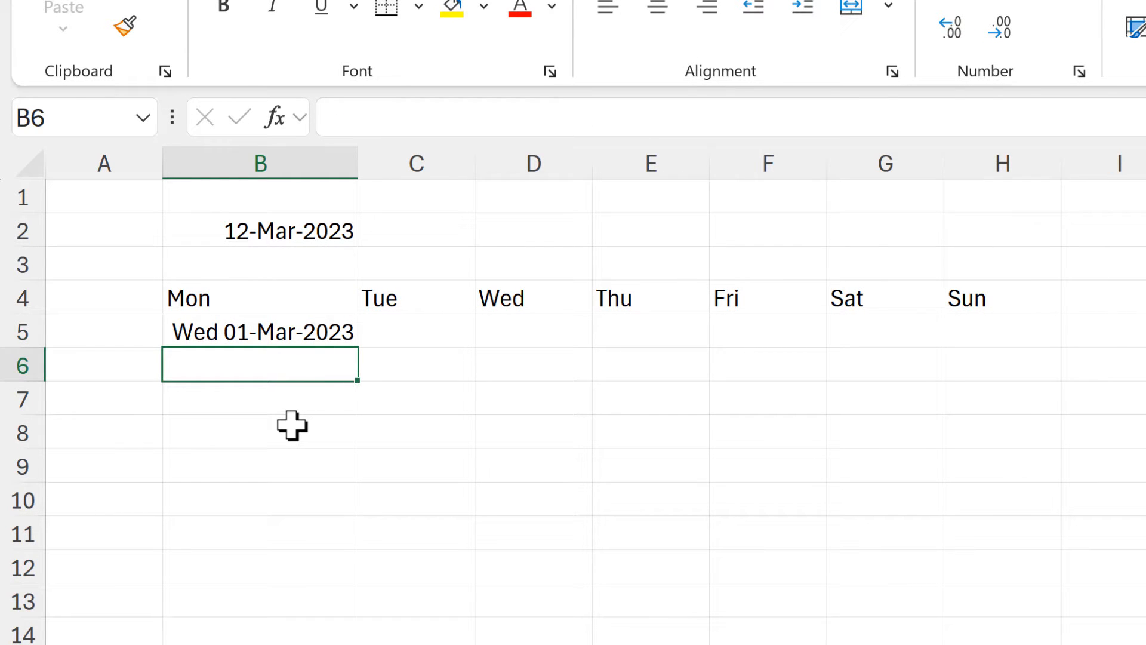
pyautogui.write('=')
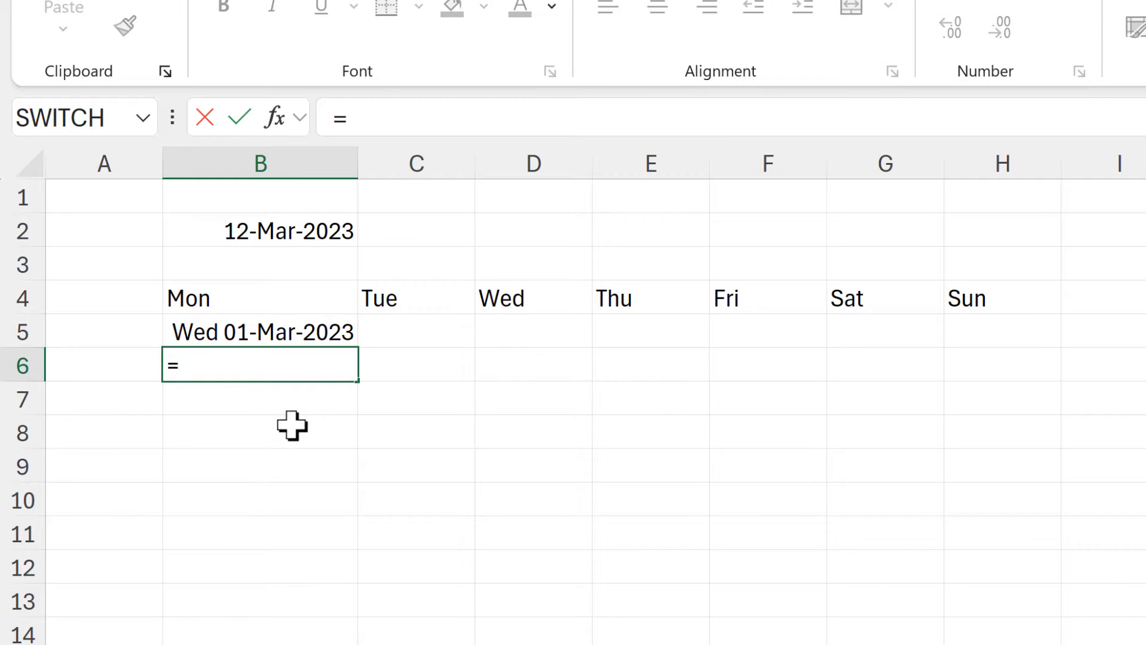
pyautogui.write('weekday')
pyautogui.press('Tab')
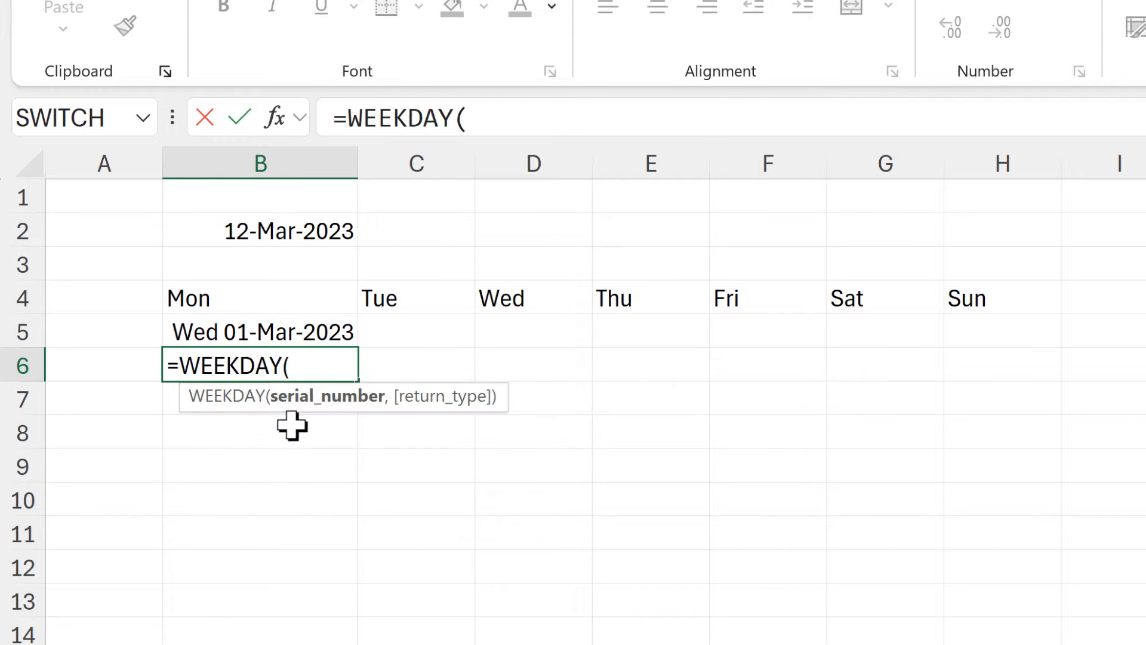
pyautogui.click(319, 334)
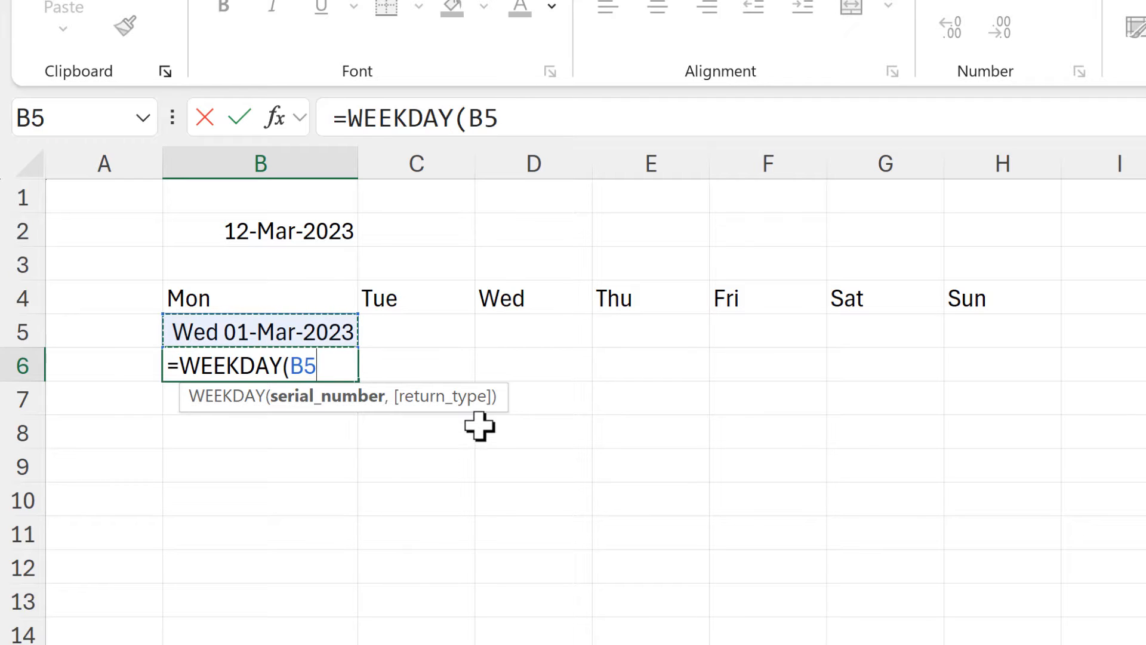
pyautogui.write(',')
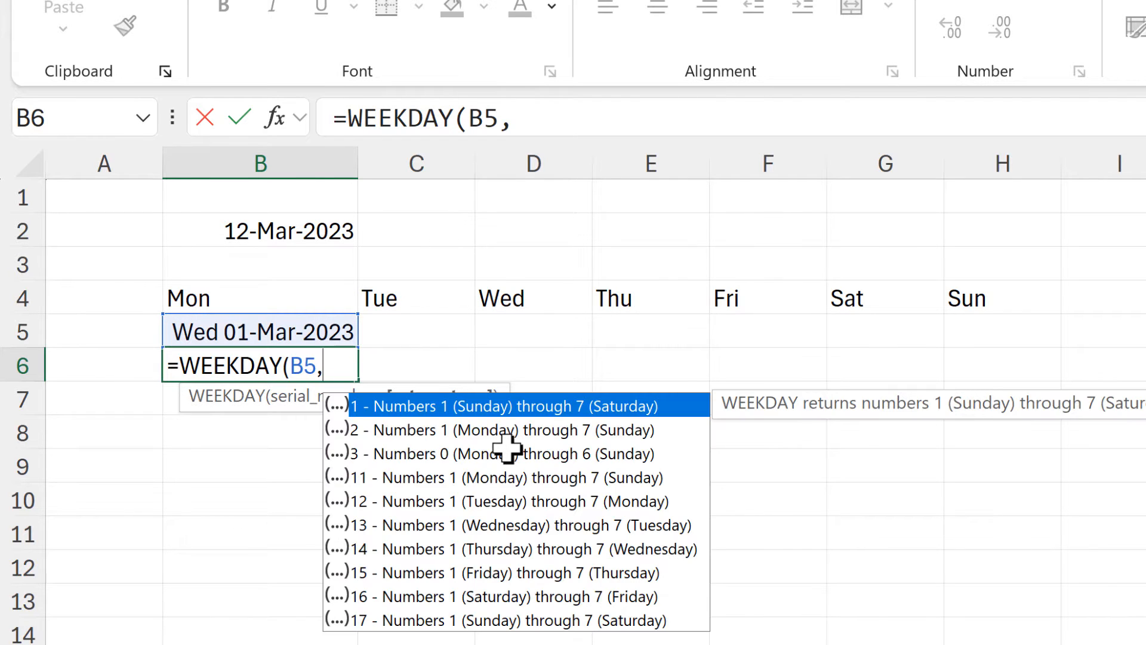
pyautogui.press('Down')
pyautogui.press('Down')
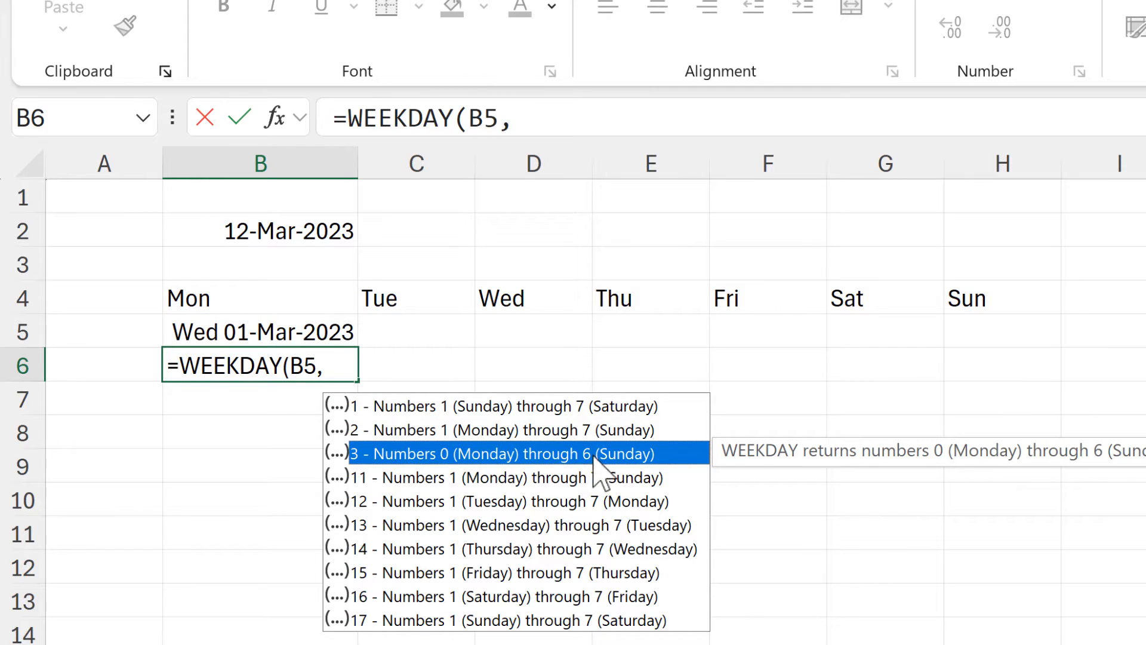
pyautogui.doubleClick(564, 456)
pyautogui.write(')')
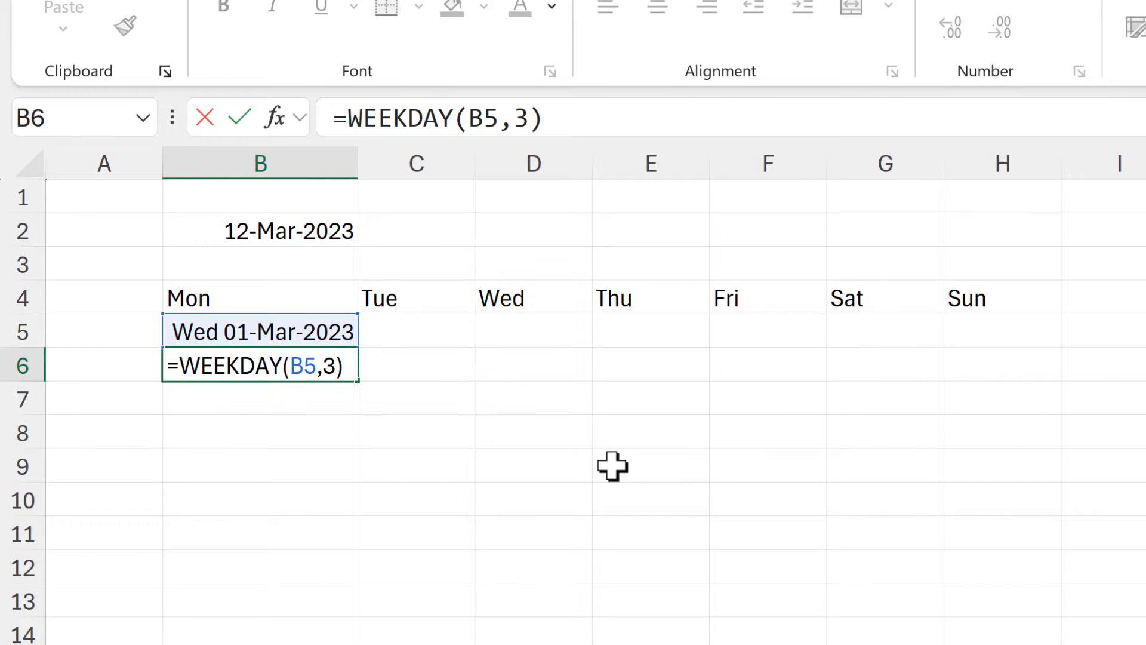
pyautogui.press('Return')
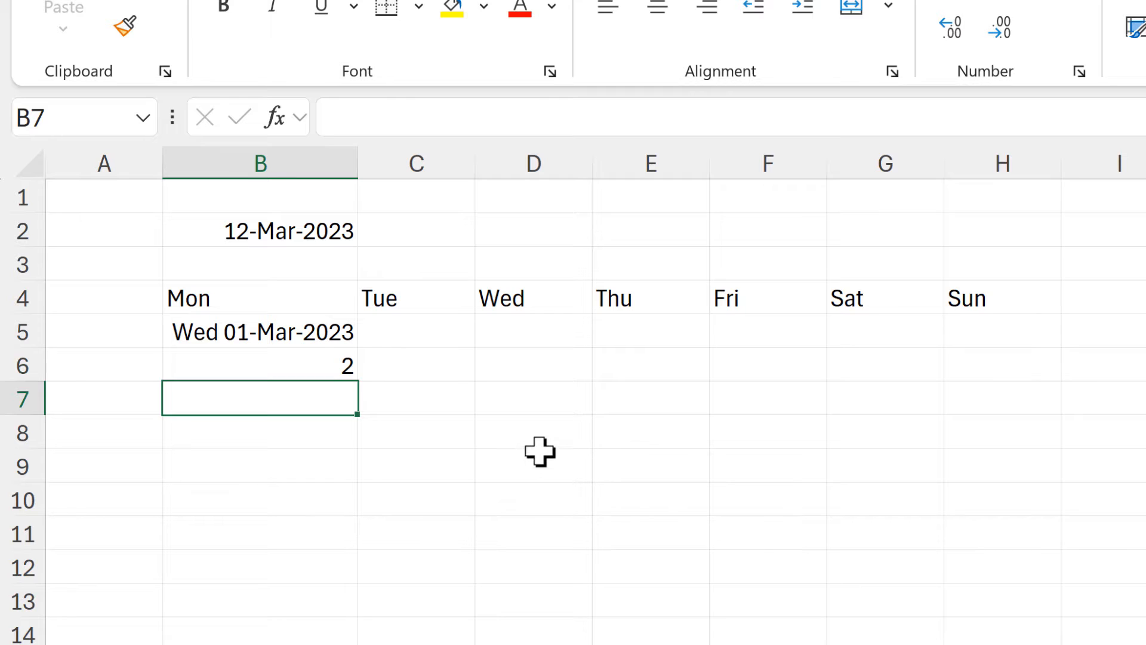
# Enter =B5-B6 in B7 to subtract the weekday number from the first day of the month.
pyautogui.write('=')
pyautogui.click(304, 325)
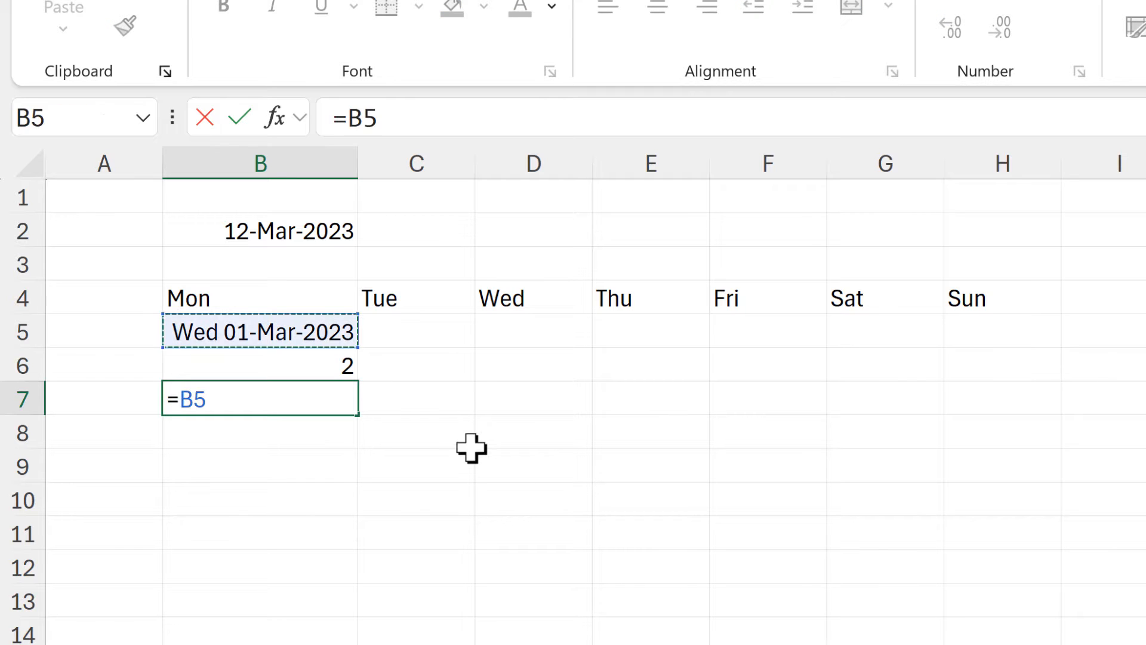
pyautogui.write('-')
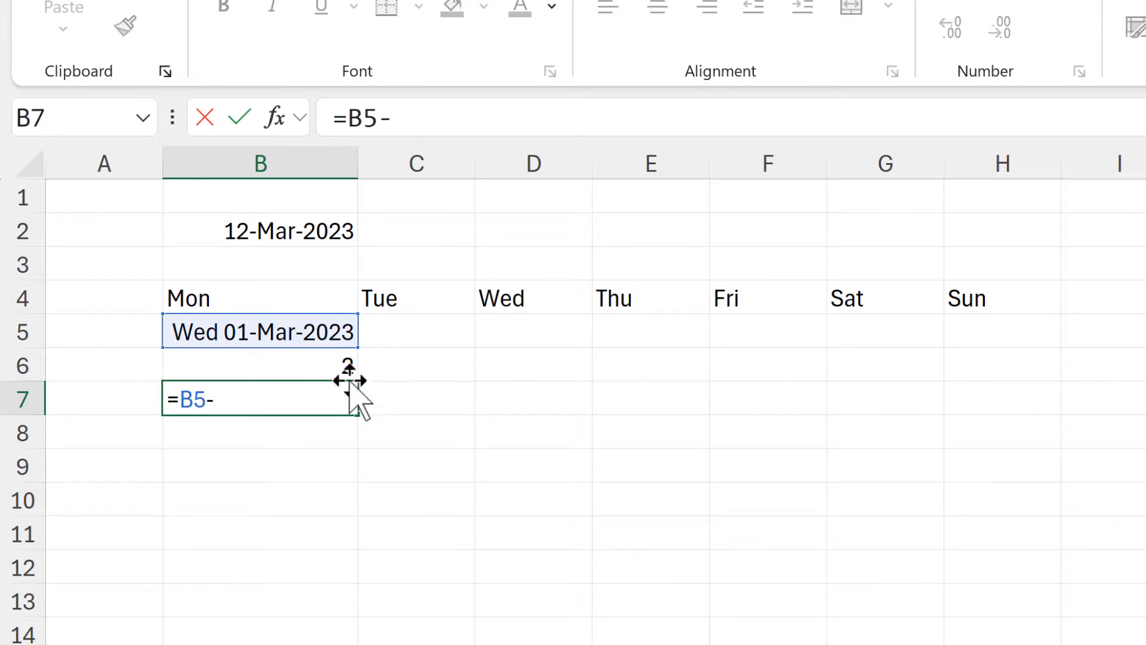
pyautogui.click(333, 363)
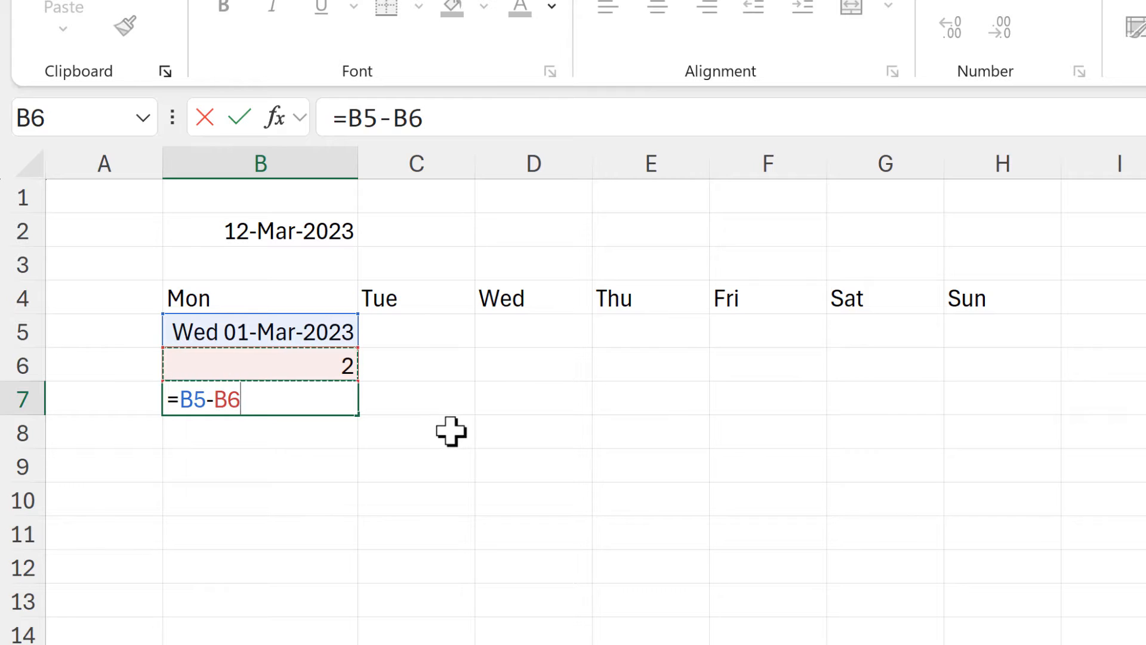
pyautogui.press('Return')
pyautogui.click(302, 397)
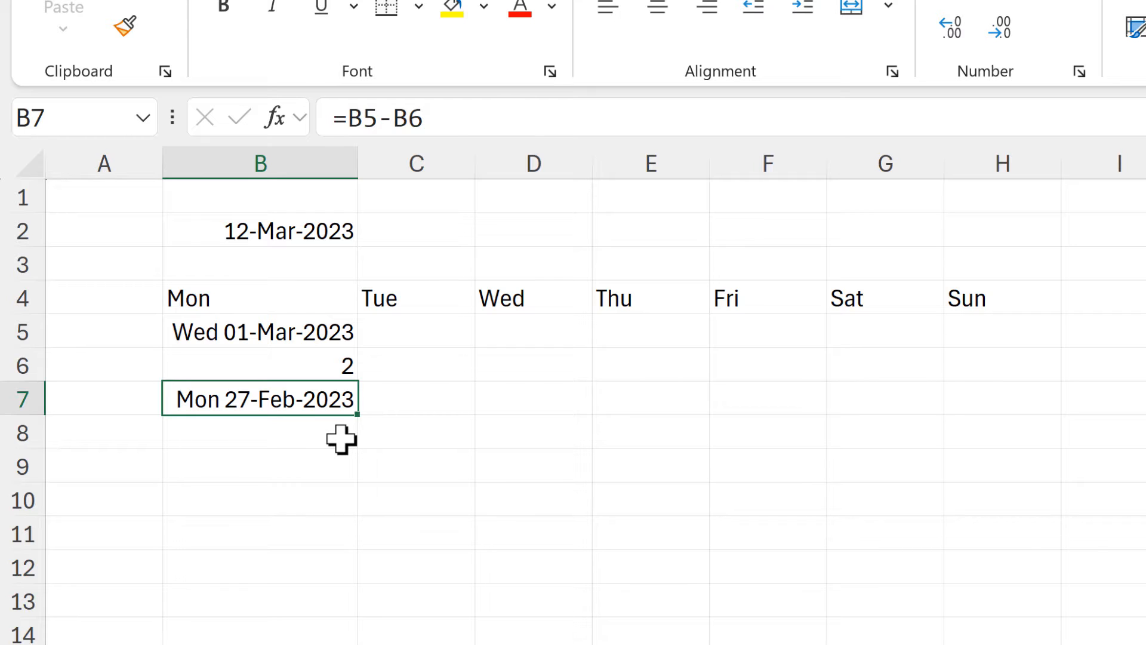
# Change the date in B2 to 12/04/2023 and check the formulas in B5, B6 and B7.
pyautogui.click(296, 233)
pyautogui.click(396, 118)
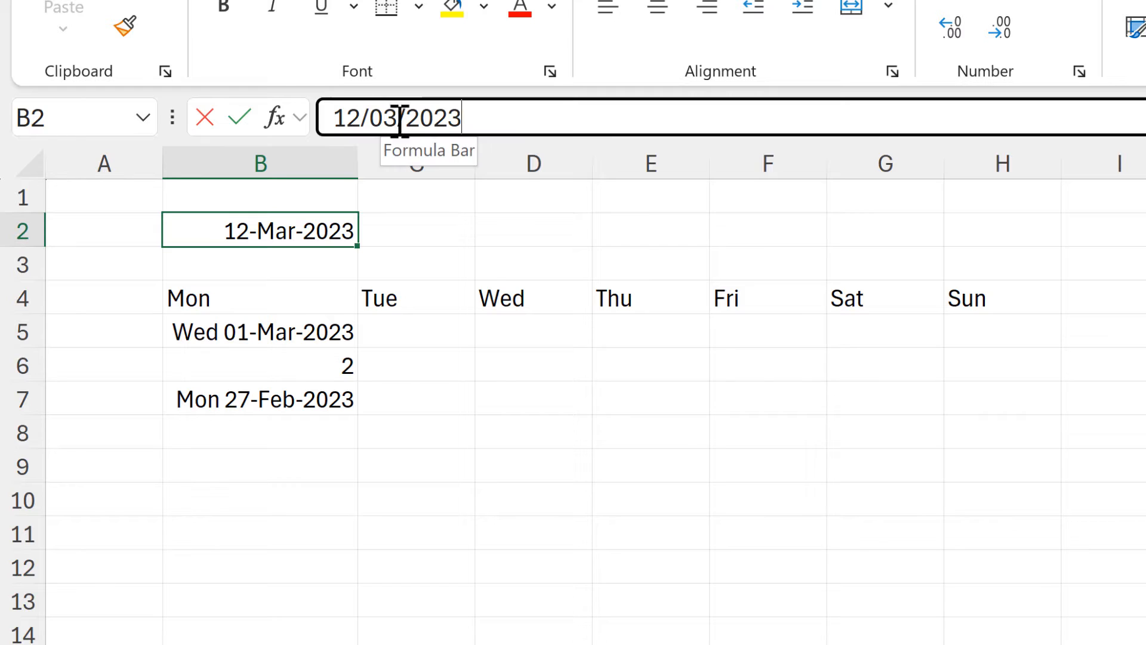
pyautogui.press('BackSpace')
pyautogui.write('4')
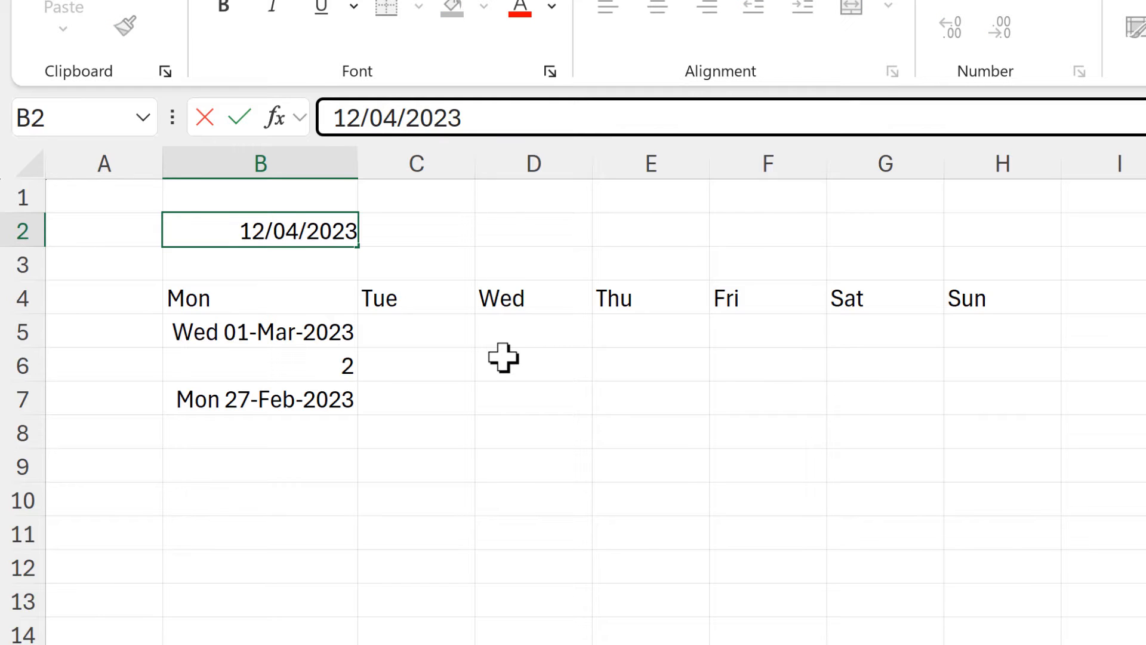
pyautogui.press('Return')
pyautogui.click(286, 338)
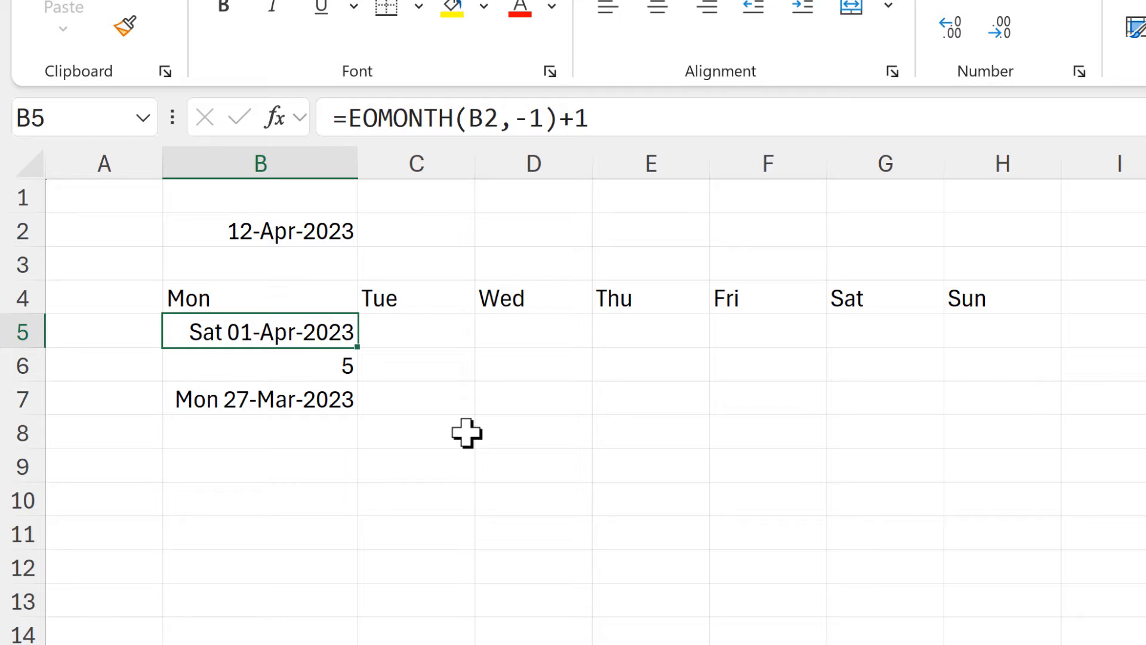
pyautogui.click(315, 362)
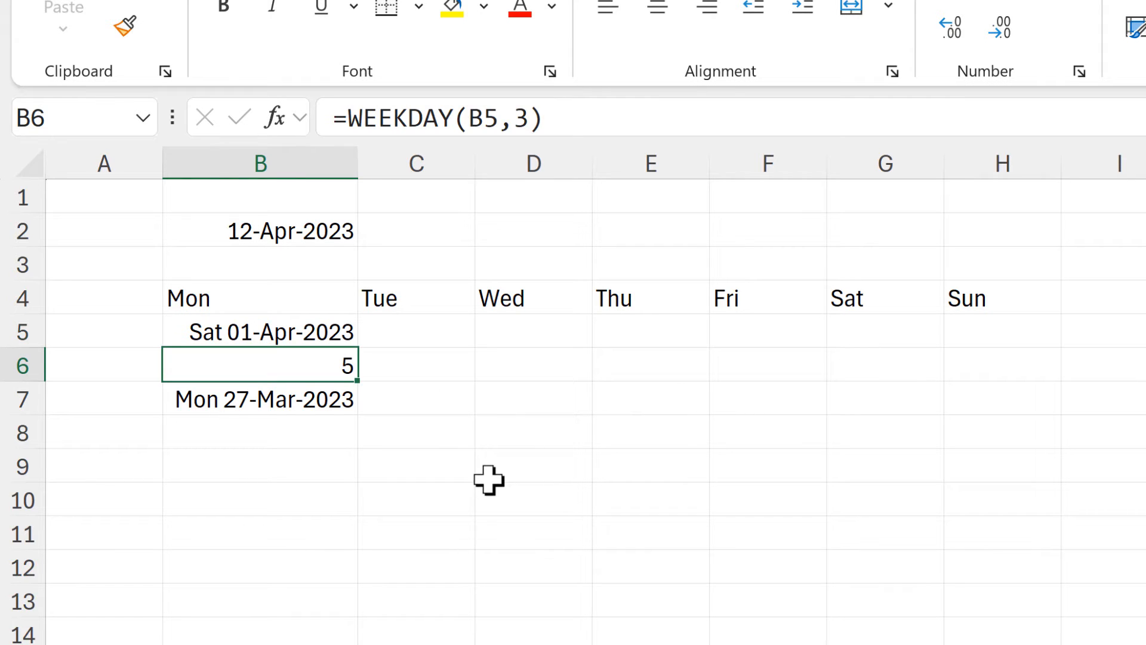
pyautogui.click(340, 405)
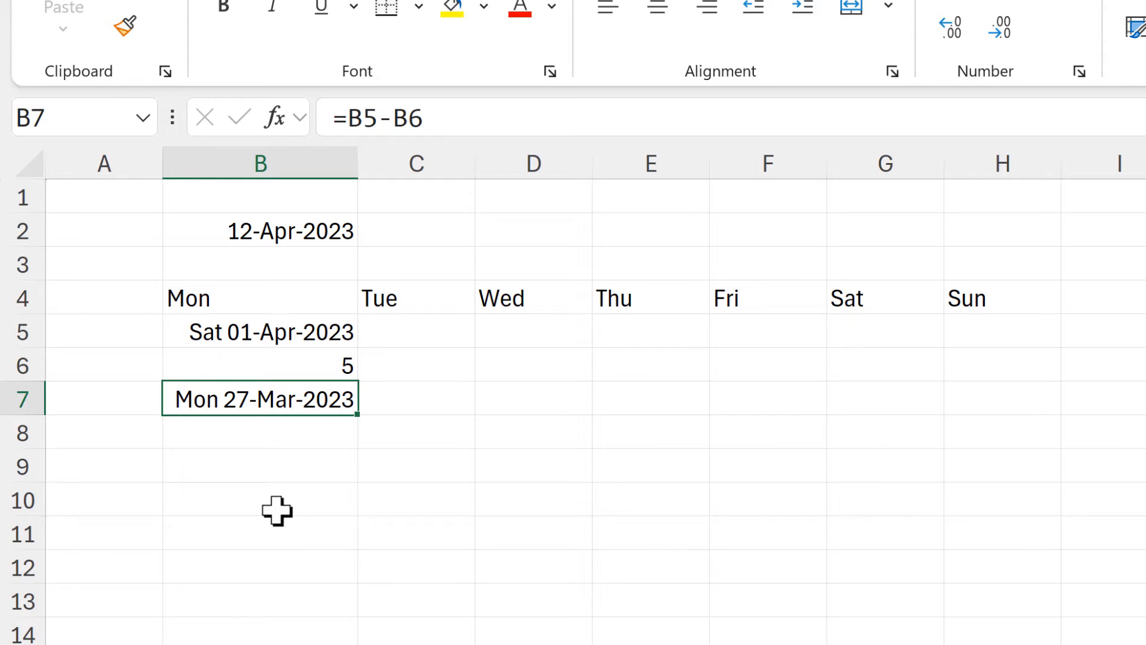
# Change the date in B2 to 12/05/2023 and review the results in B5, B6 and B7.
pyautogui.click(289, 230)
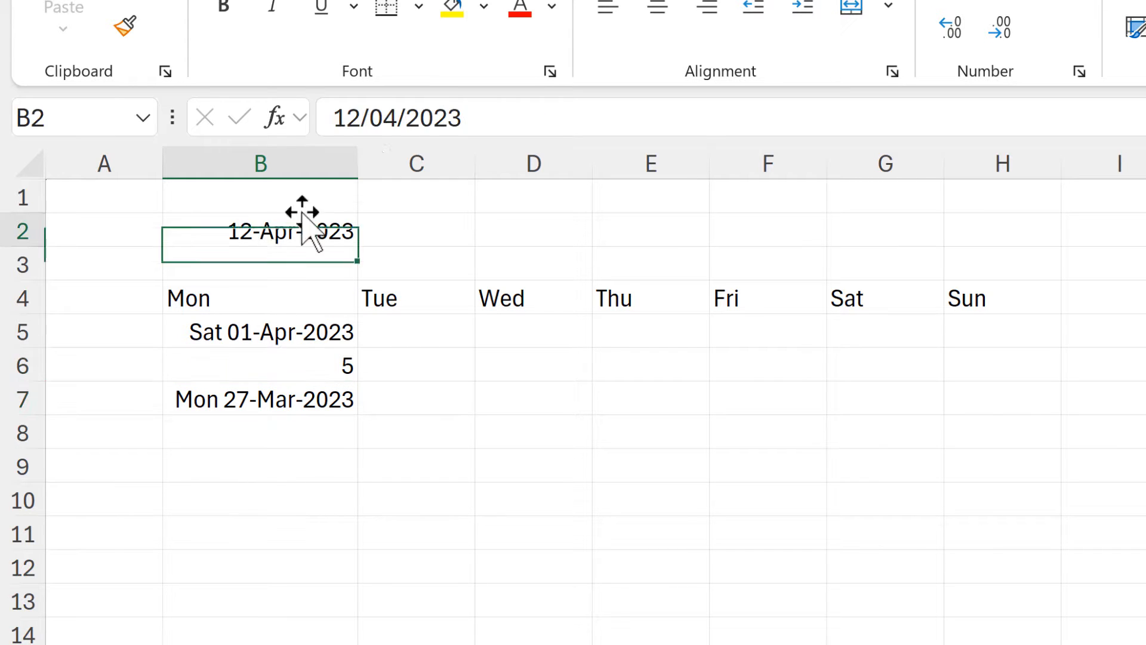
pyautogui.click(468, 119)
pyautogui.press('Left')
pyautogui.press('Left')
pyautogui.press('Left')
pyautogui.press('Left')
pyautogui.press('Left')
pyautogui.press('BackSpace')
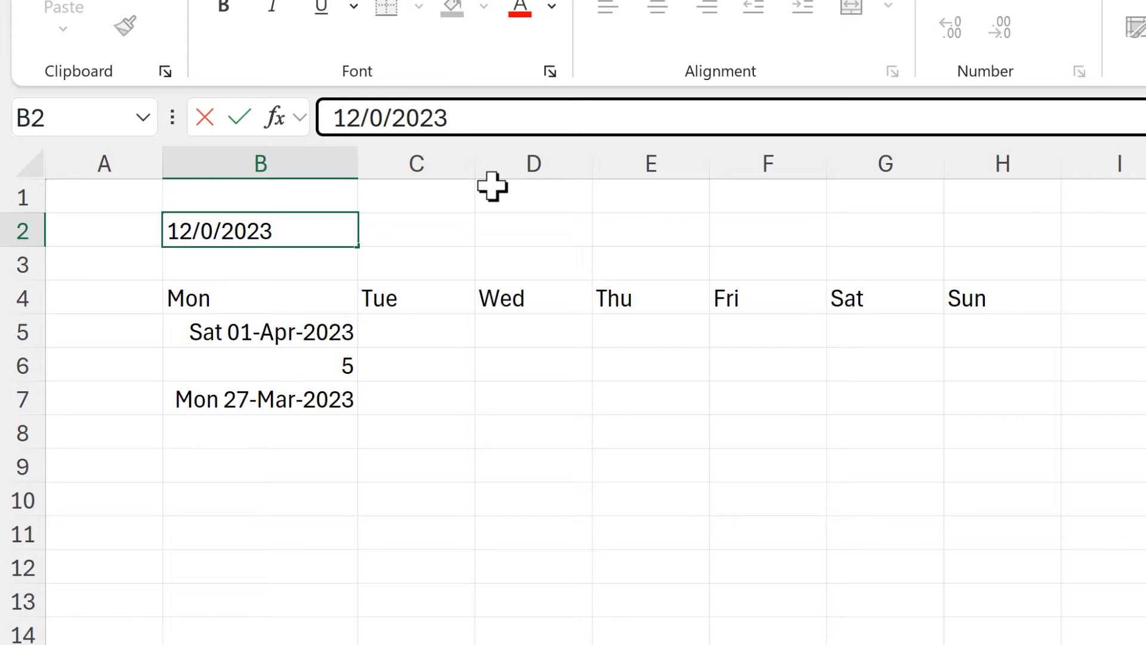
pyautogui.write('5')
pyautogui.press('Return')
pyautogui.click(261, 332)
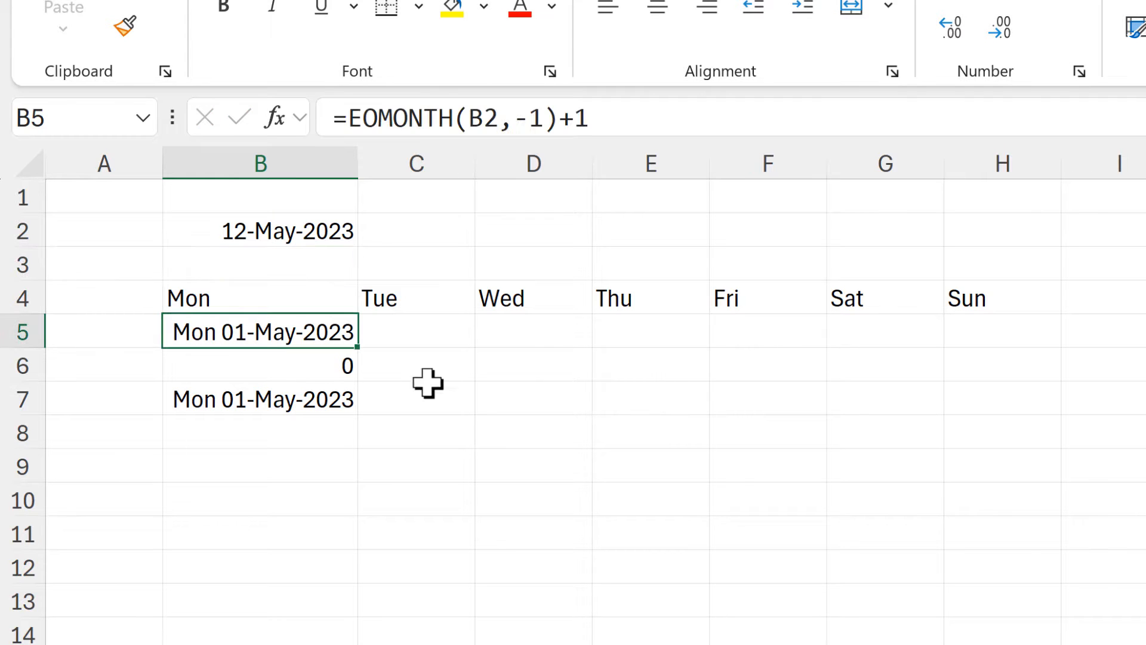
pyautogui.click(266, 365)
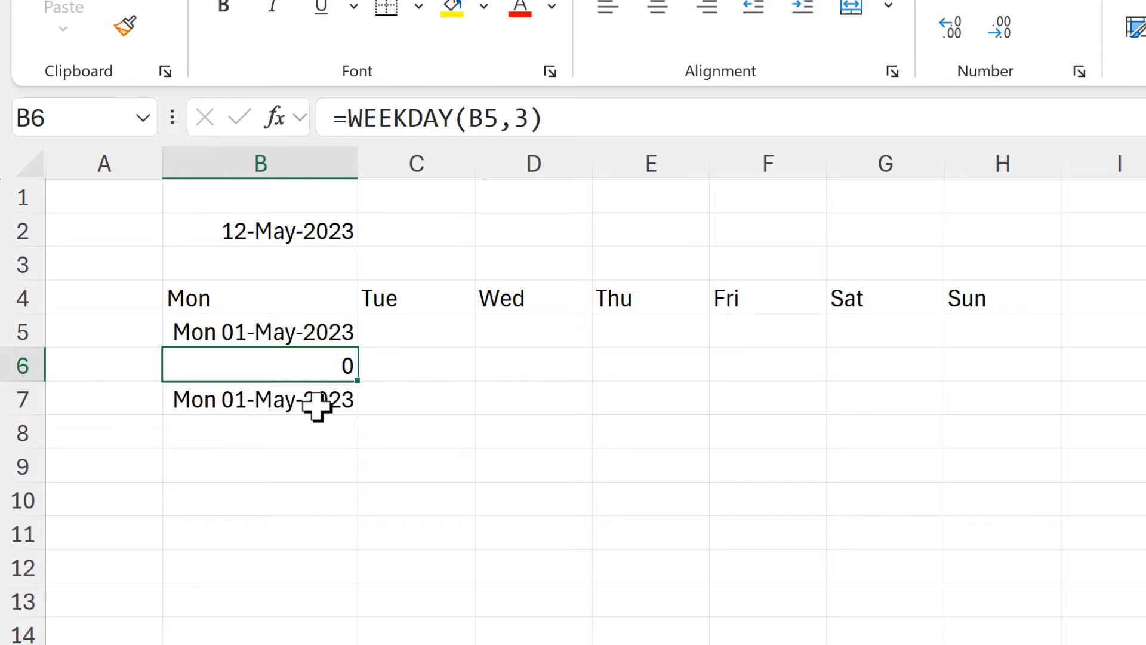
pyautogui.click(316, 406)
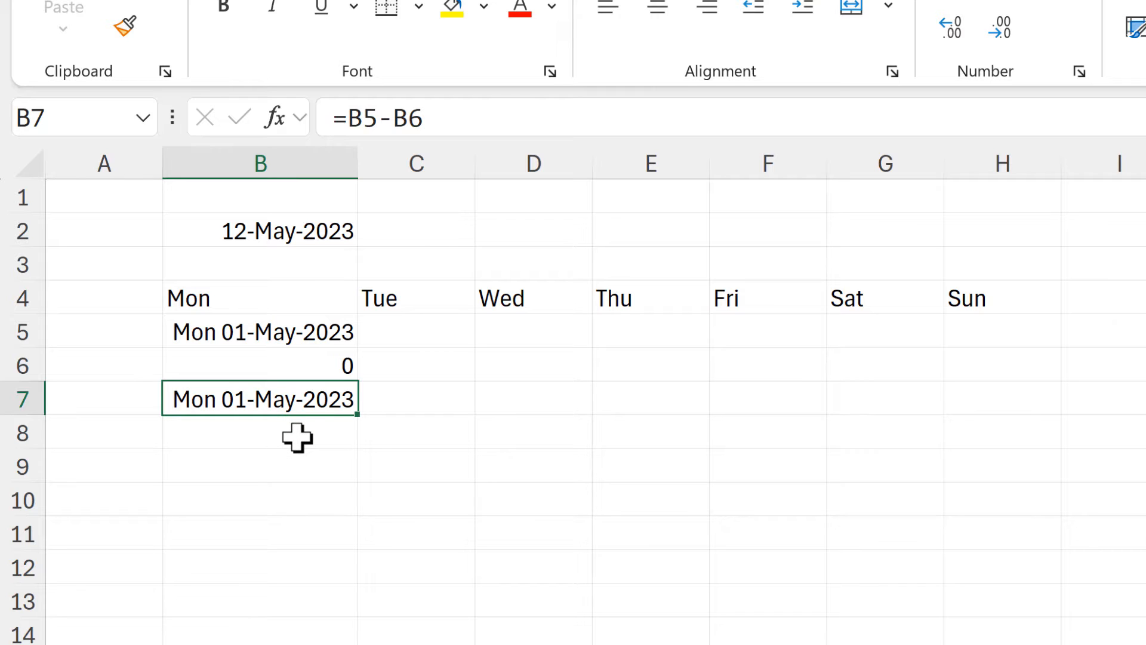
# Try return type 2 in the WEEKDAY formula in B6 and undo the change.
pyautogui.click(307, 369)
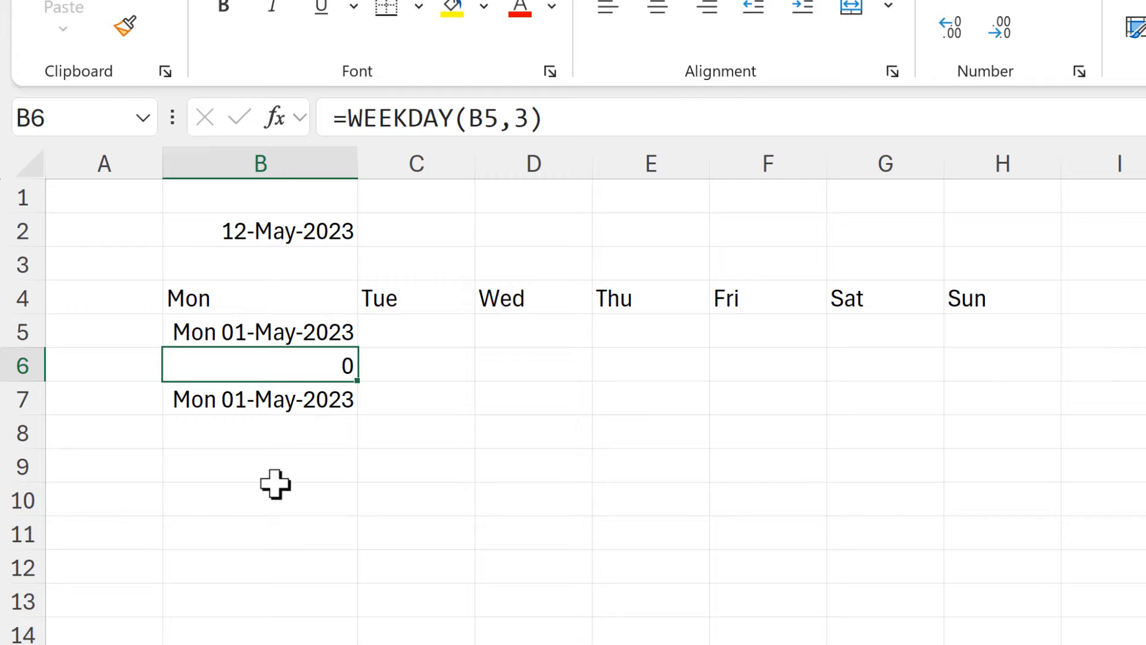
pyautogui.press('F2')
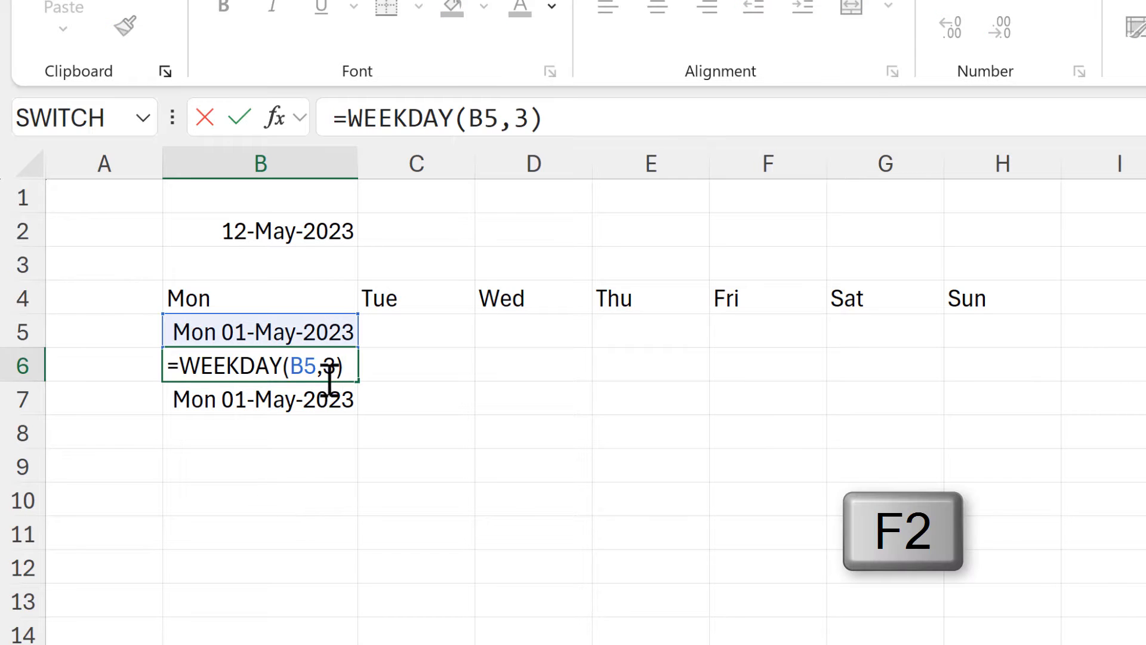
pyautogui.press('BackSpace')
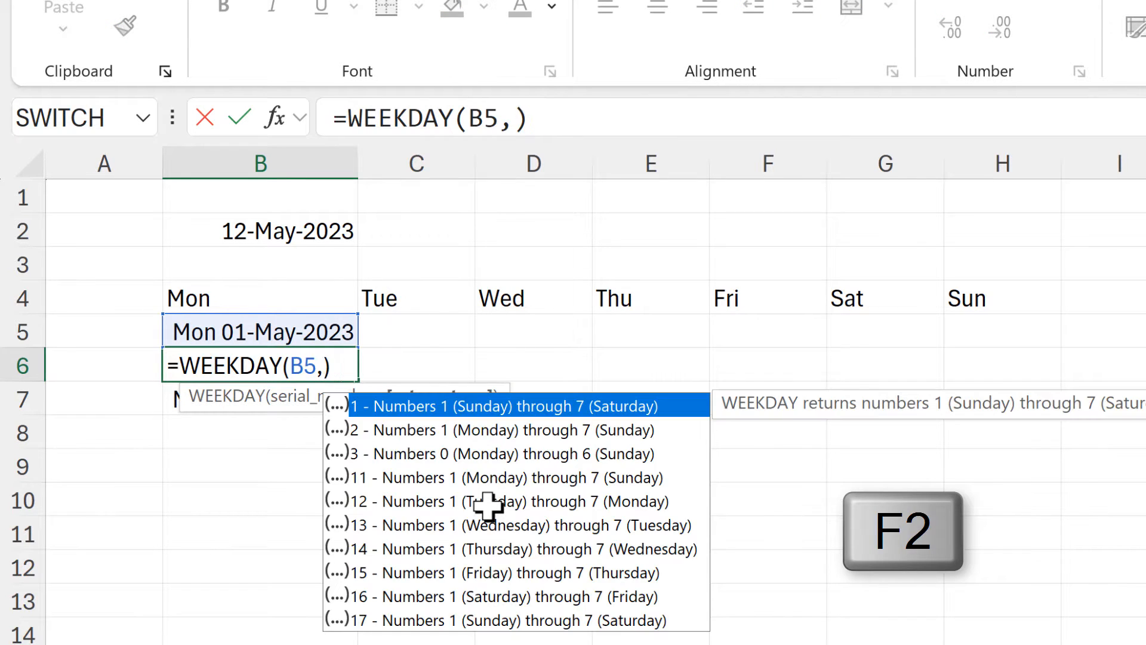
pyautogui.write('2')
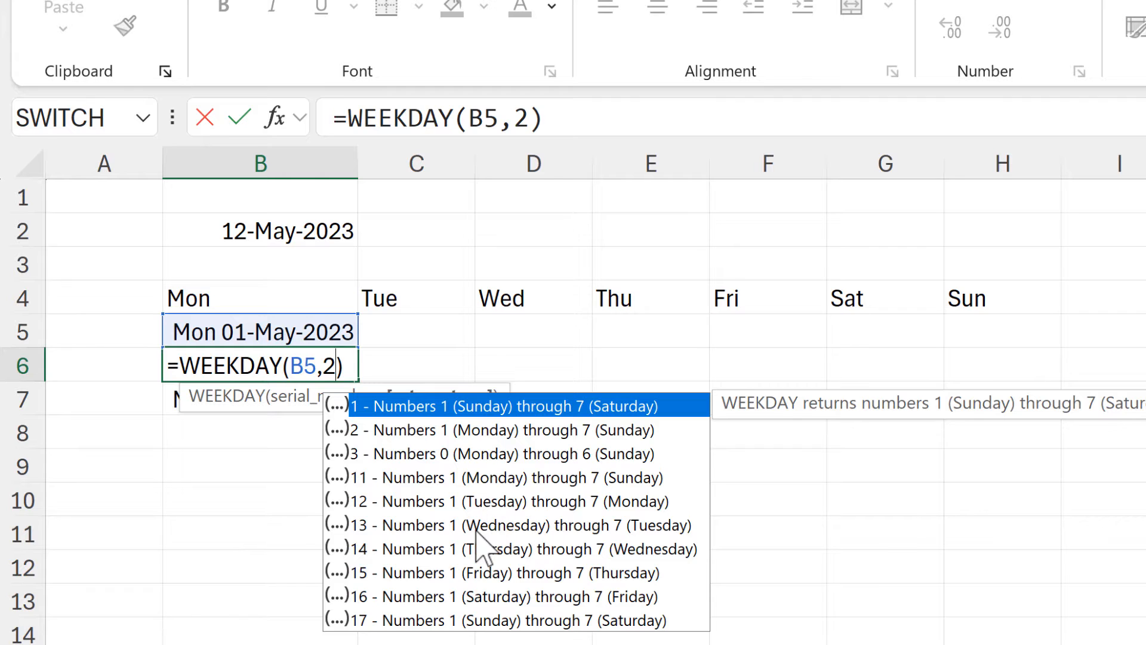
pyautogui.press('Return')
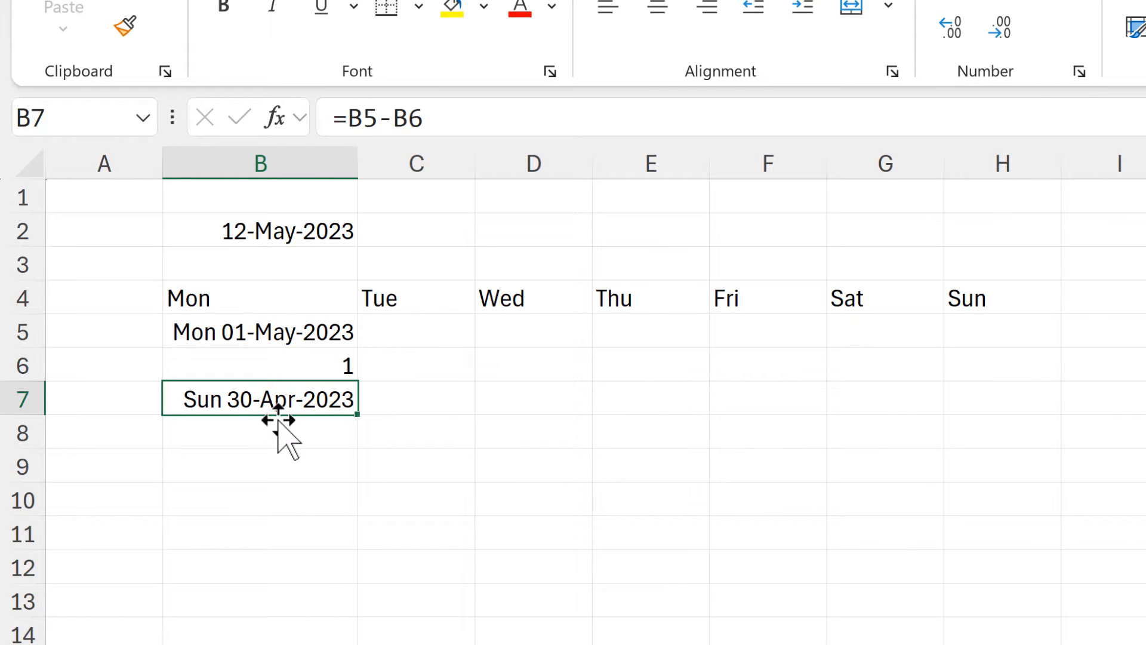
pyautogui.click(302, 459)
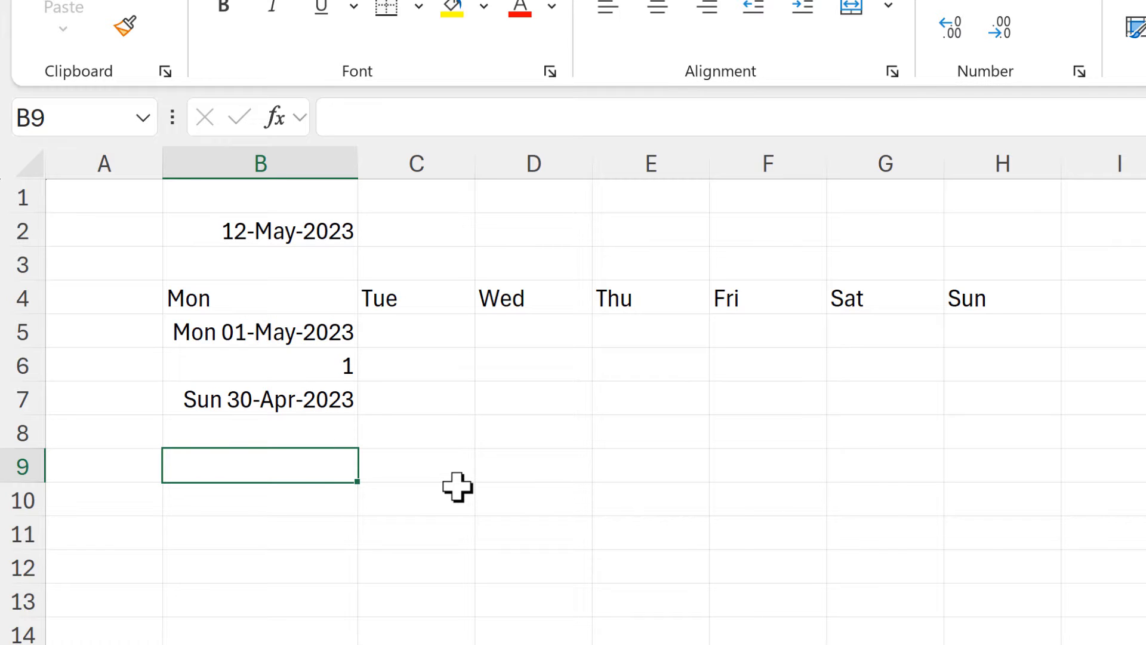
pyautogui.hotkey('ctrl', 'z')
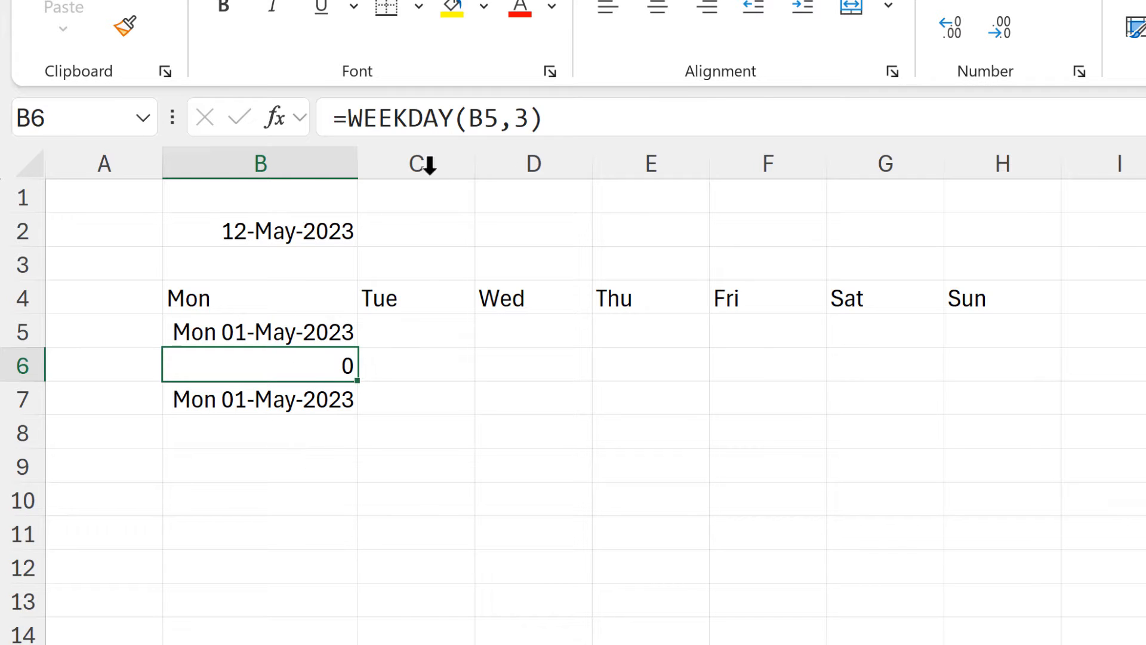
# Copy WEEKDAY(B5,3) without the equals sign from the formula in B6, leaving that cell's formula as it is.
pyautogui.moveTo(555, 118); pyautogui.dragTo(357, 118)
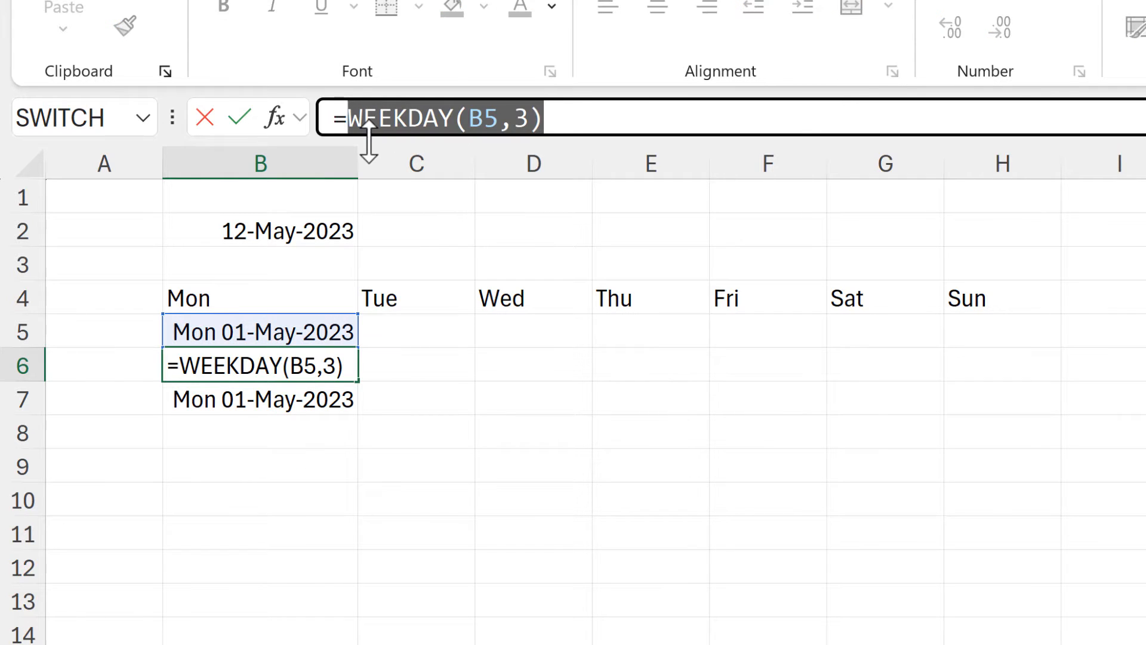
pyautogui.hotkey('ctrl', 'c')
pyautogui.press('Escape')
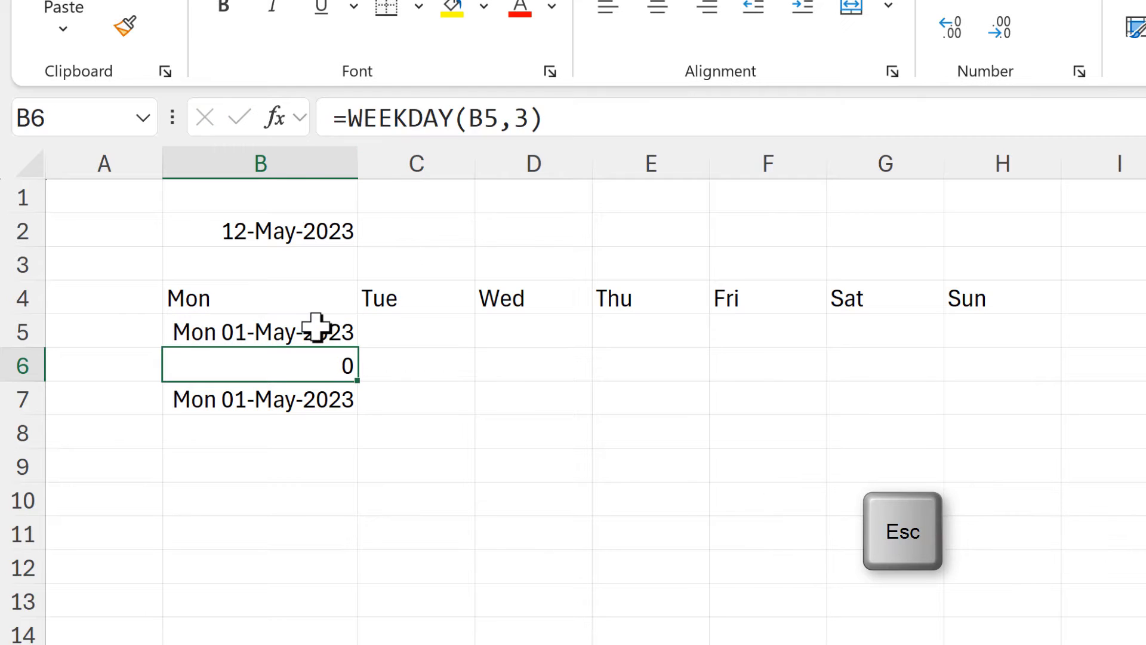
# Wrap the EOMONTH formula in B5 in a LET function that assigns EOMONTH(B2,-1)+1 to the name first.
pyautogui.click(317, 329)
pyautogui.click(348, 118)
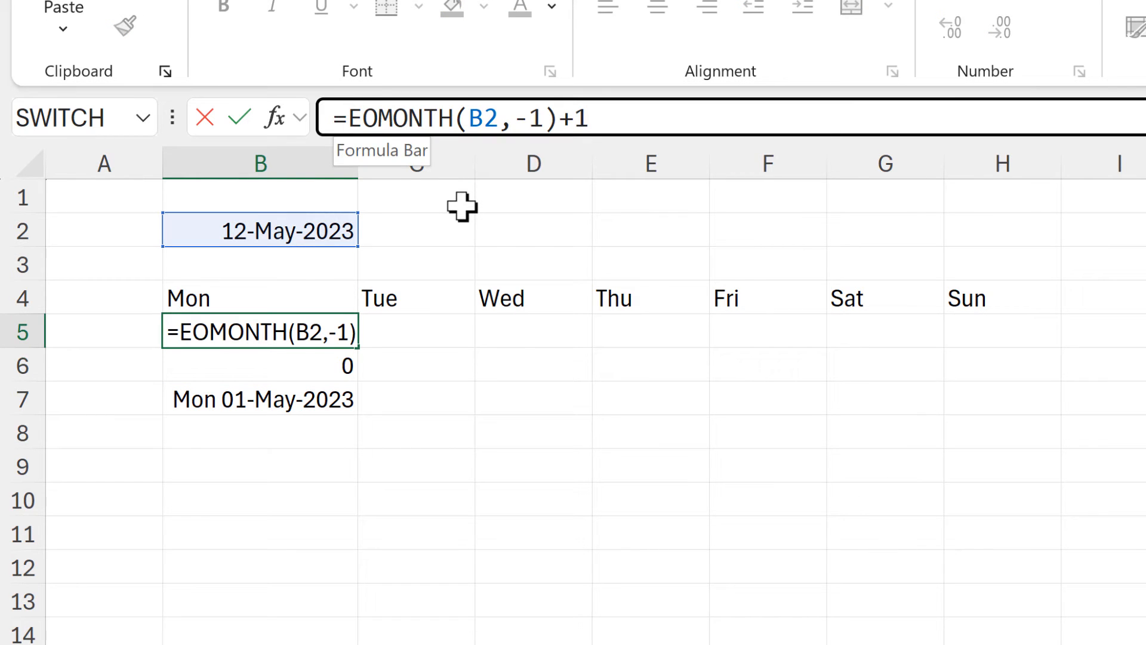
pyautogui.write('LET(')
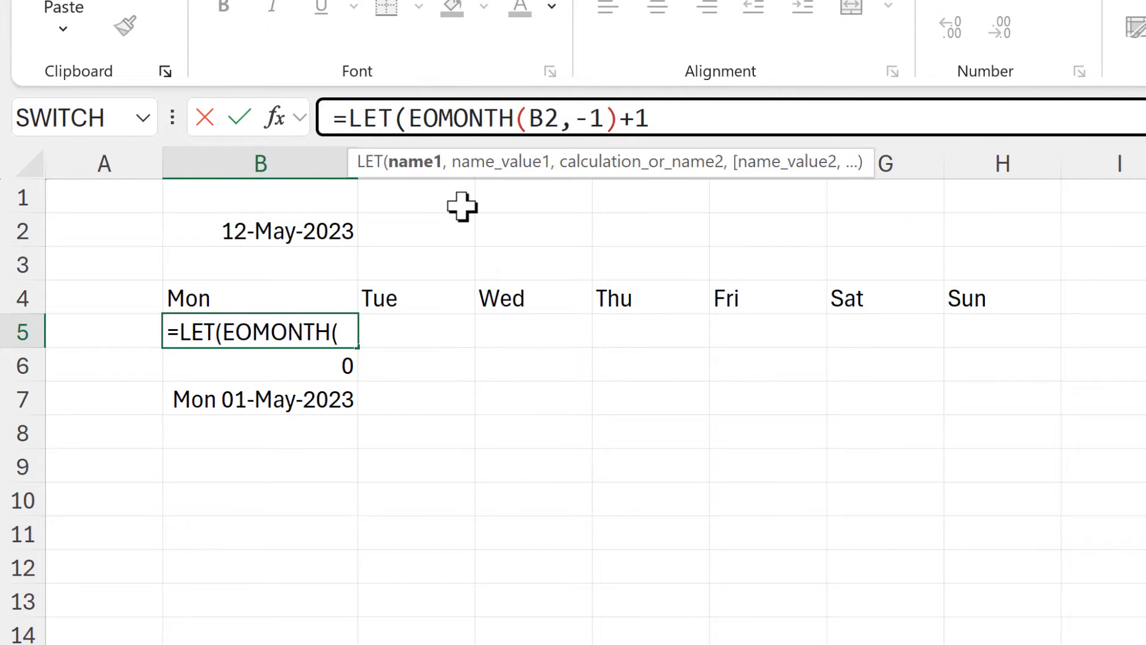
pyautogui.write('first')
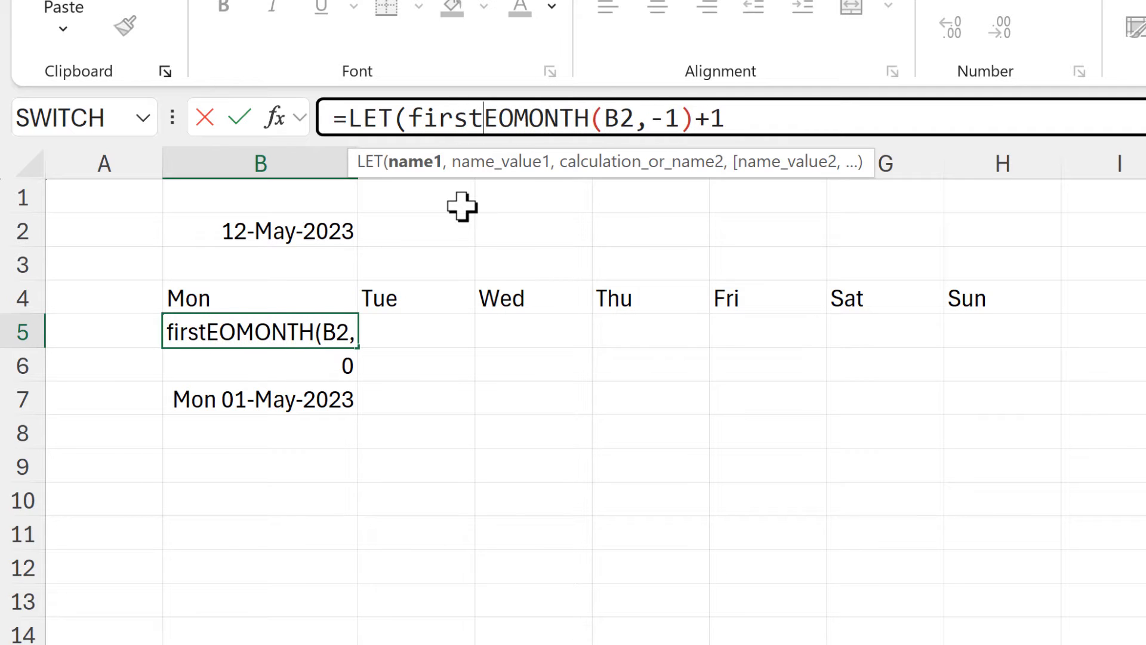
pyautogui.write(',')
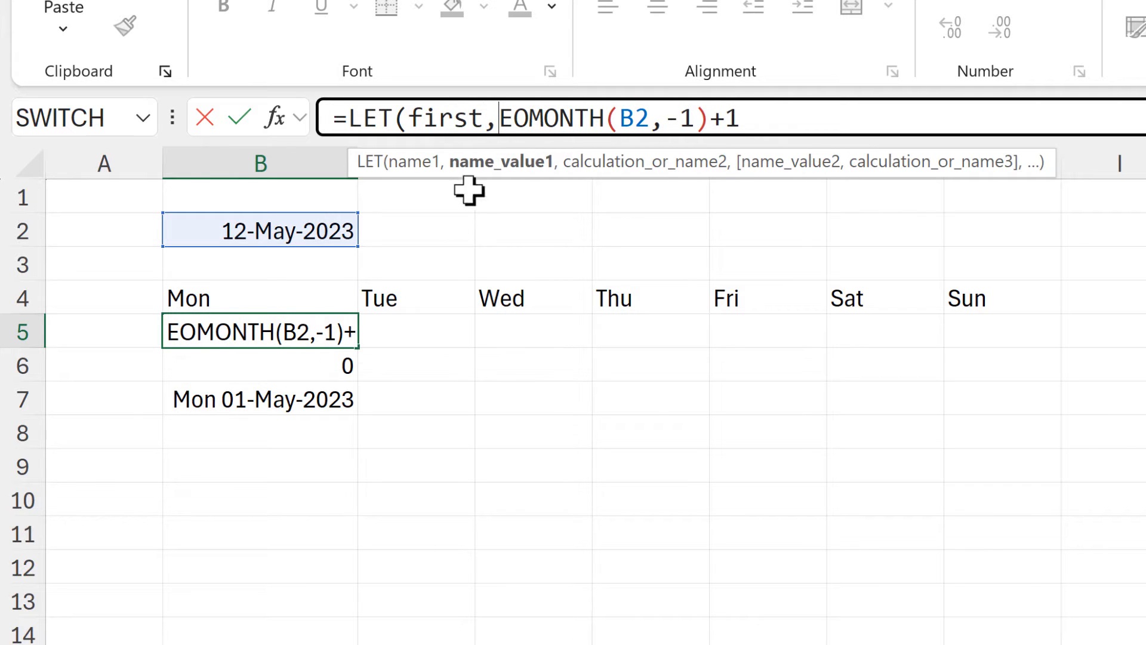
pyautogui.click(782, 117)
pyautogui.write(',')
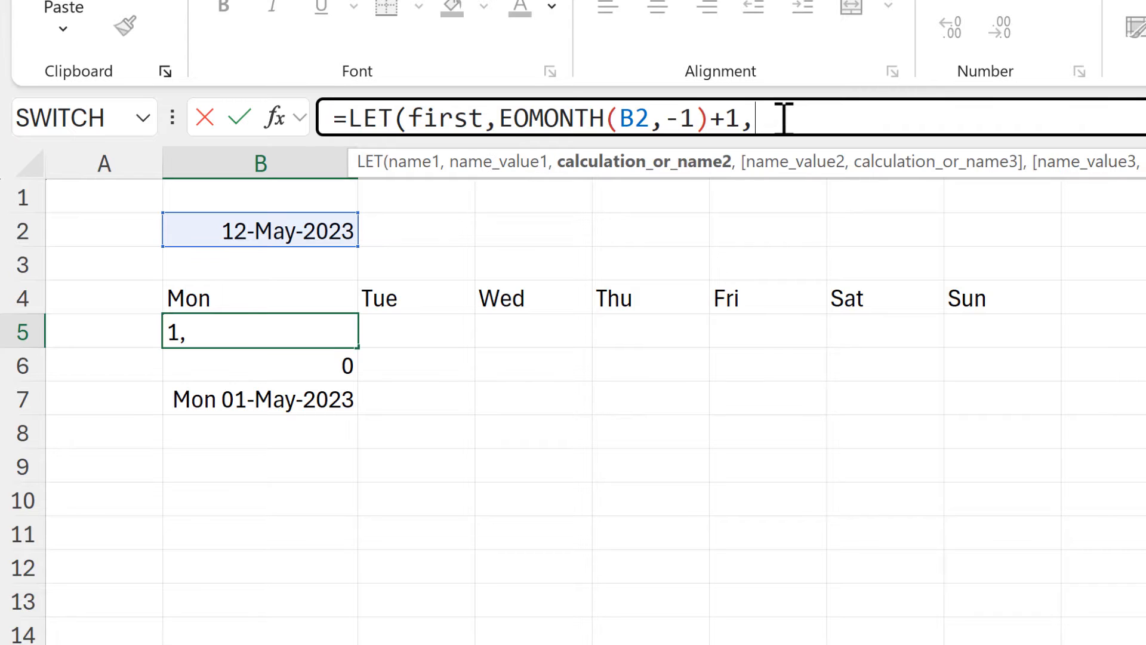
pyautogui.write('first')
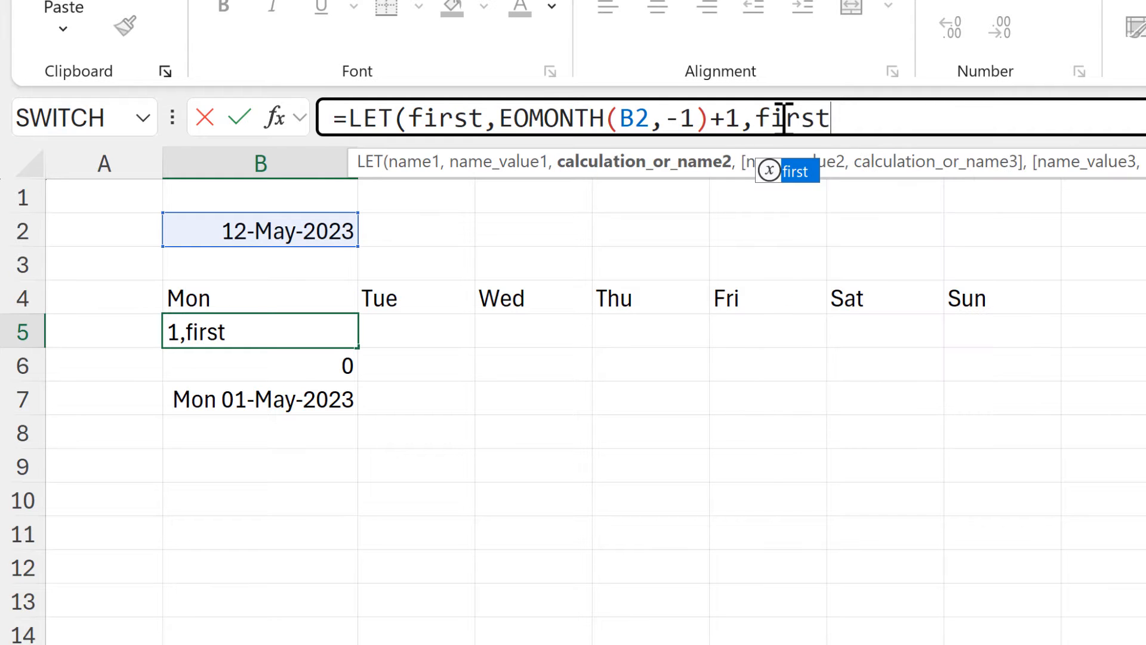
pyautogui.write('-')
# Complete the LET formula in B5 with the calculation first-WEEKDAY(first,3), and clear the helper formulas in B6:B7.
pyautogui.hotkey('ctrl', 'v')
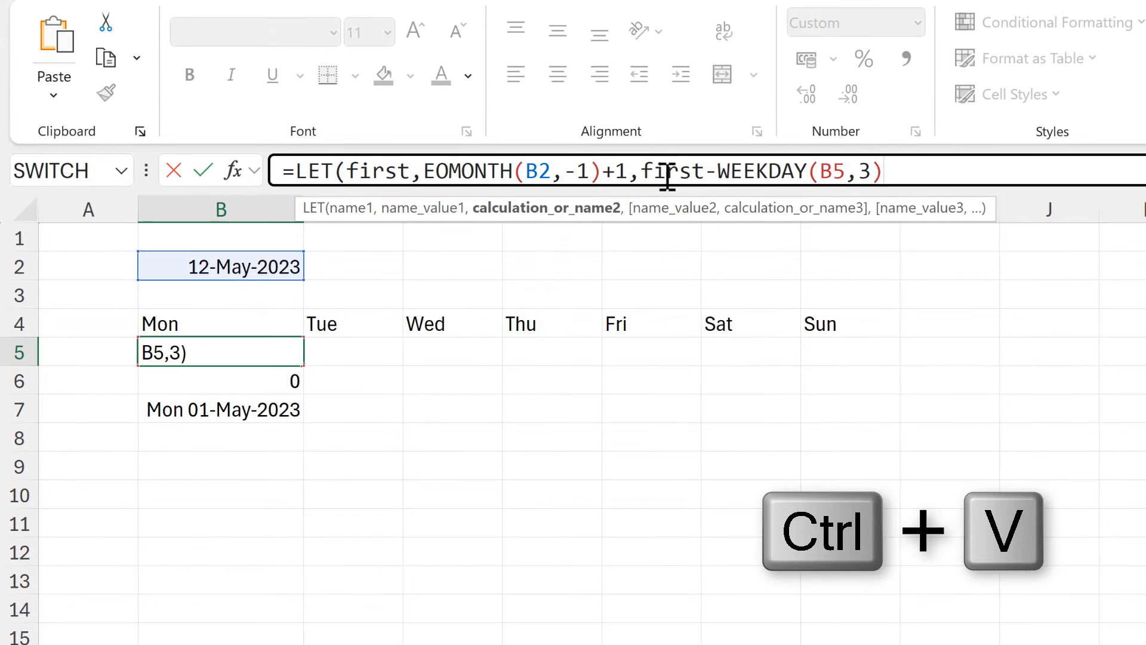
pyautogui.doubleClick(842, 173)
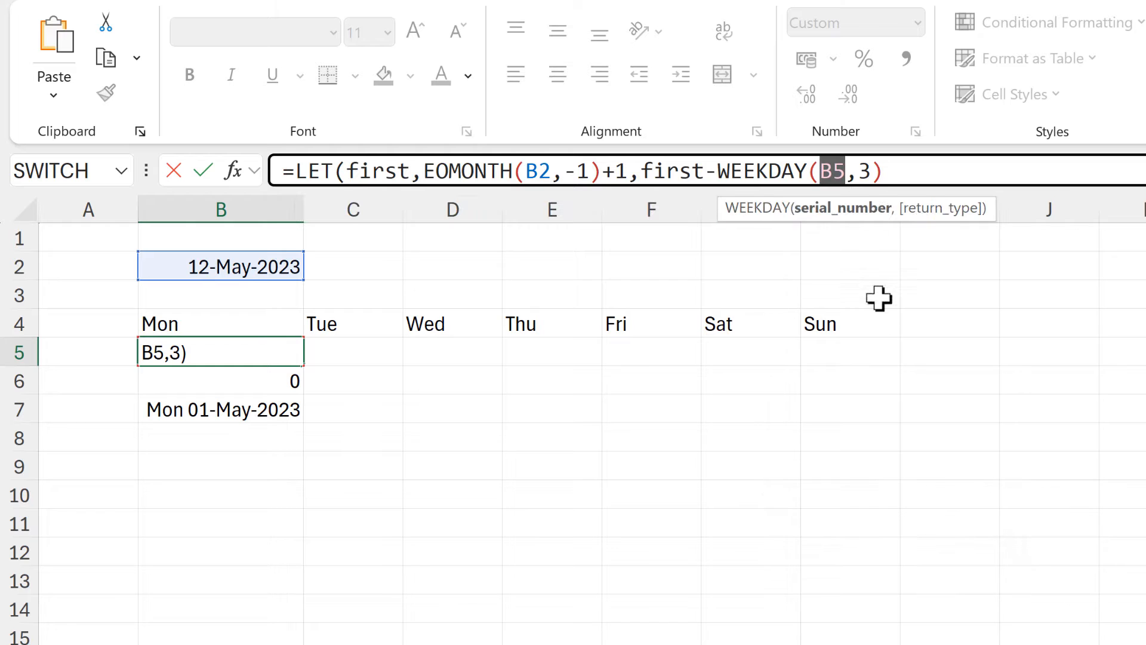
pyautogui.write('first')
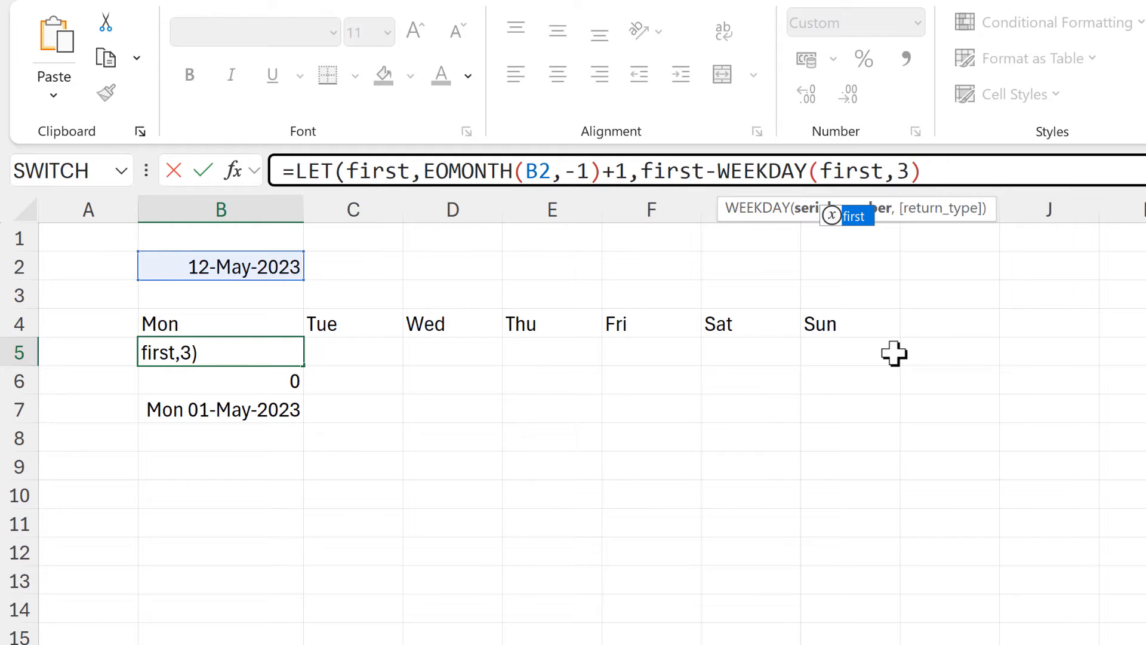
pyautogui.click(937, 170)
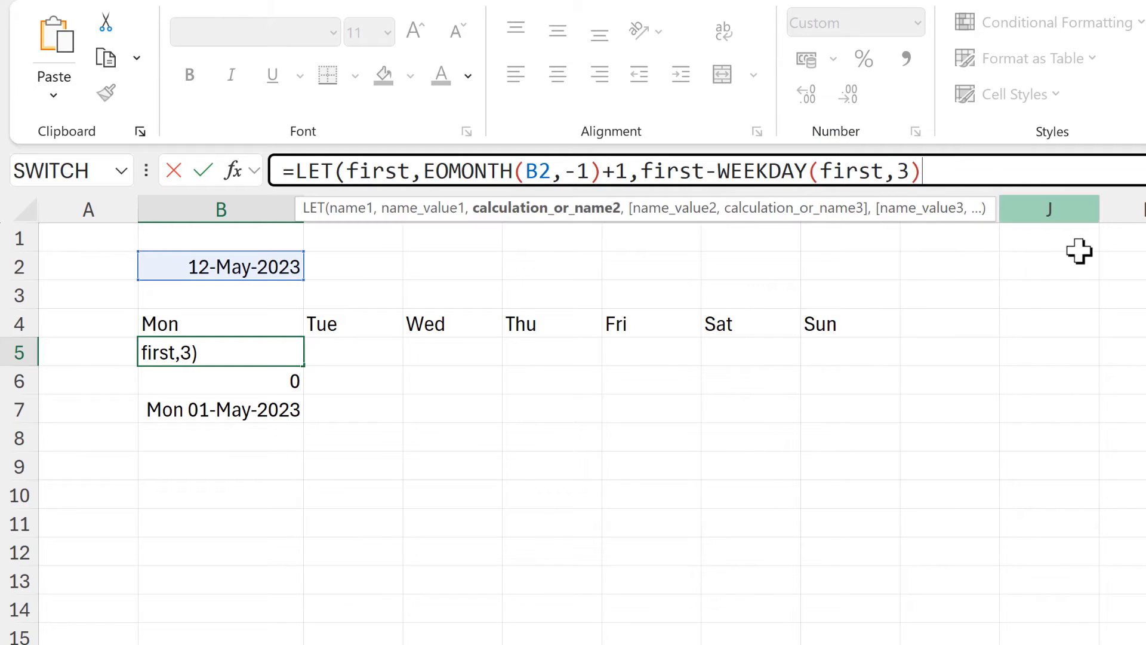
pyautogui.write(')')
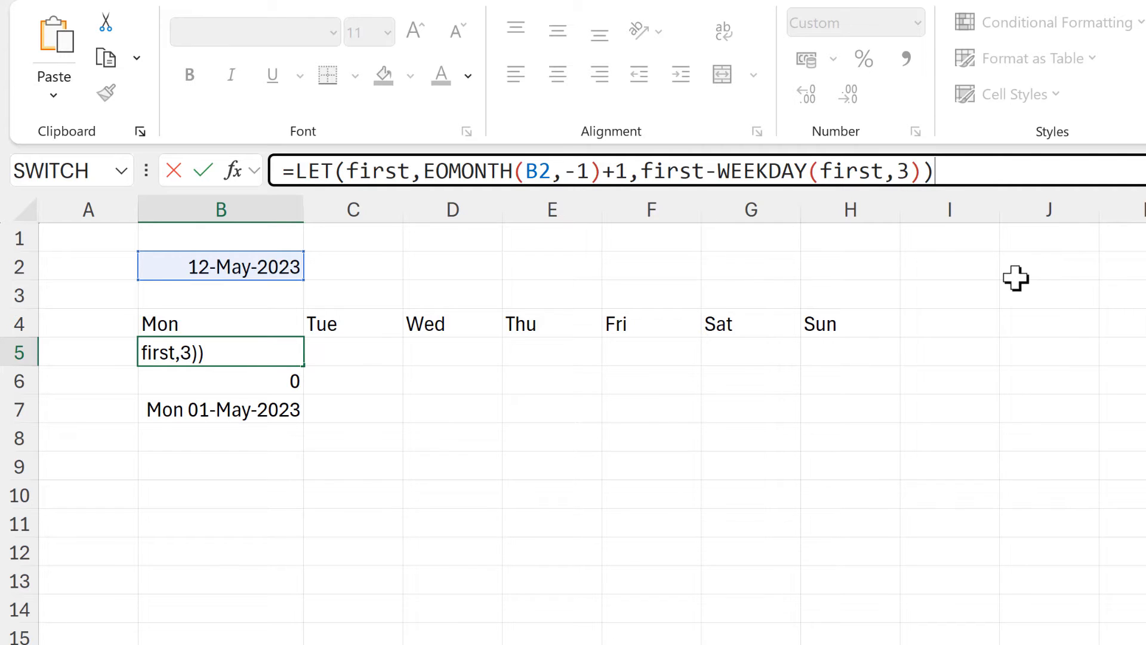
pyautogui.press('Return')
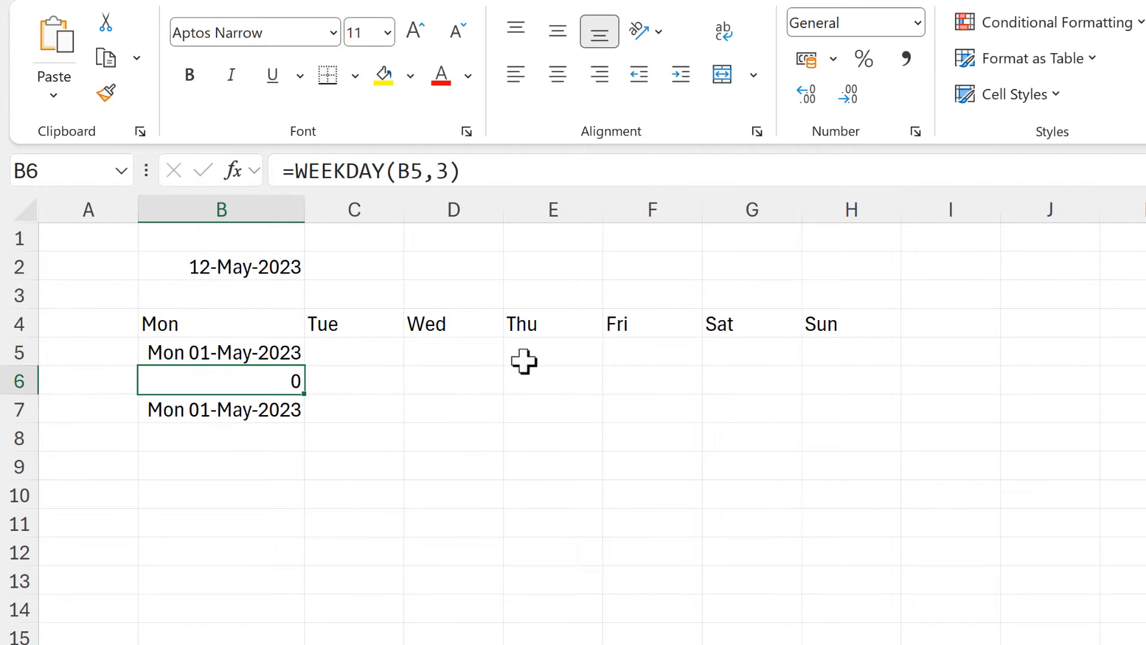
pyautogui.keyDown('shift'); pyautogui.click(249, 404); pyautogui.keyUp('shift')
pyautogui.press('Delete')
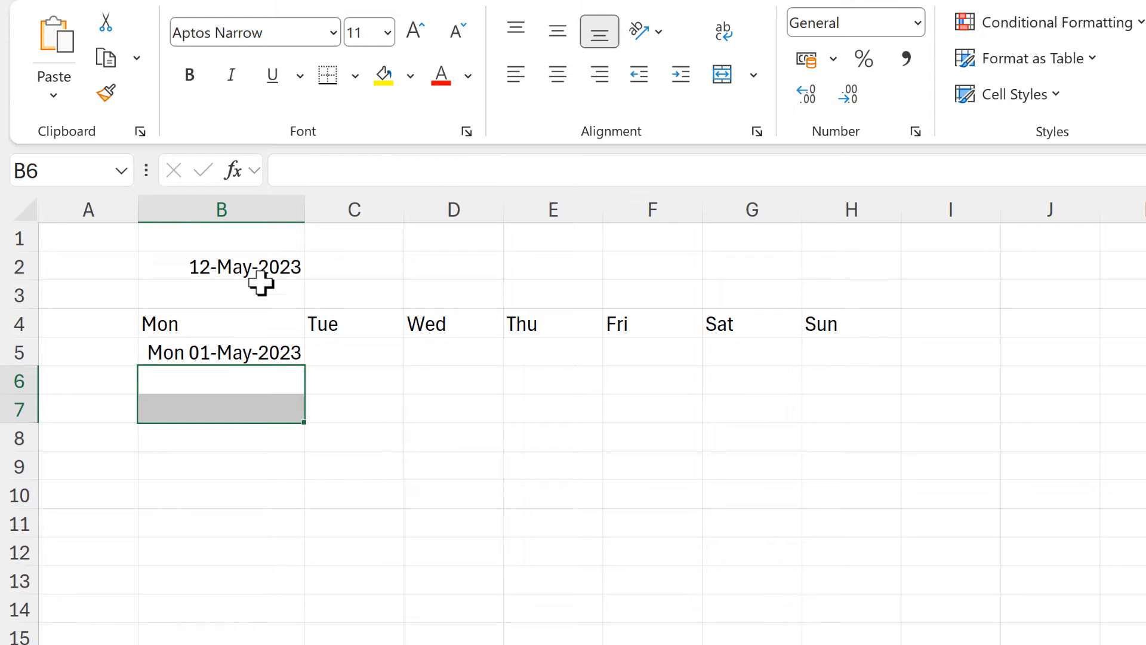
# Change the date in B2 to 12/06/2023 and check the LET formula in B5.
pyautogui.click(250, 265)
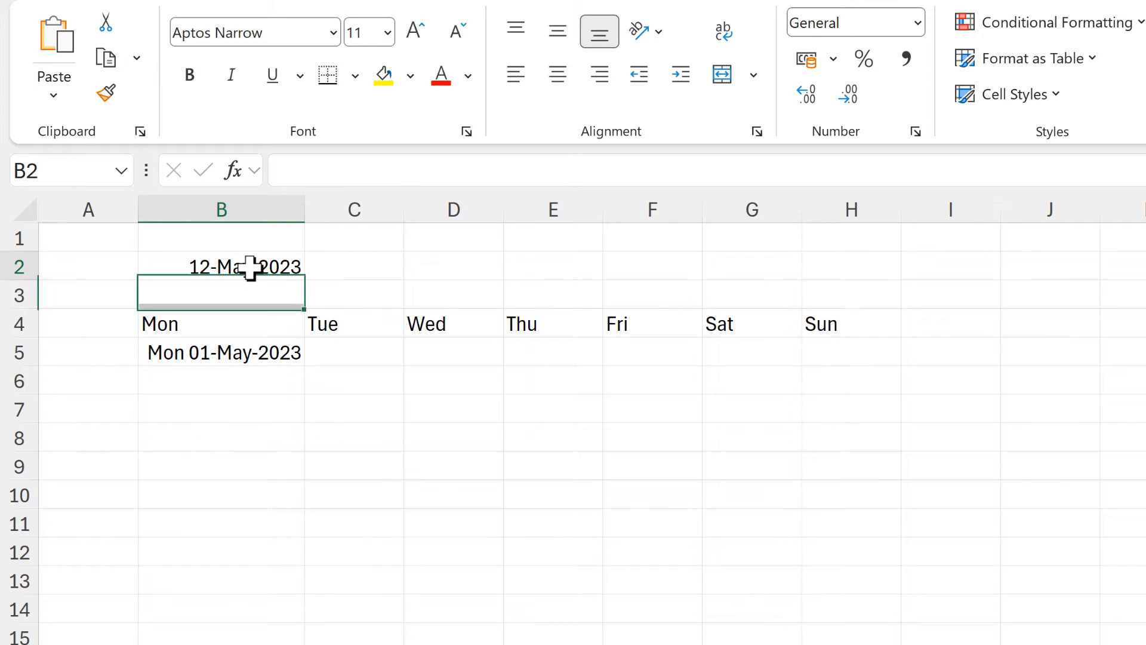
pyautogui.click(336, 172)
pyautogui.press('BackSpace')
pyautogui.write('6')
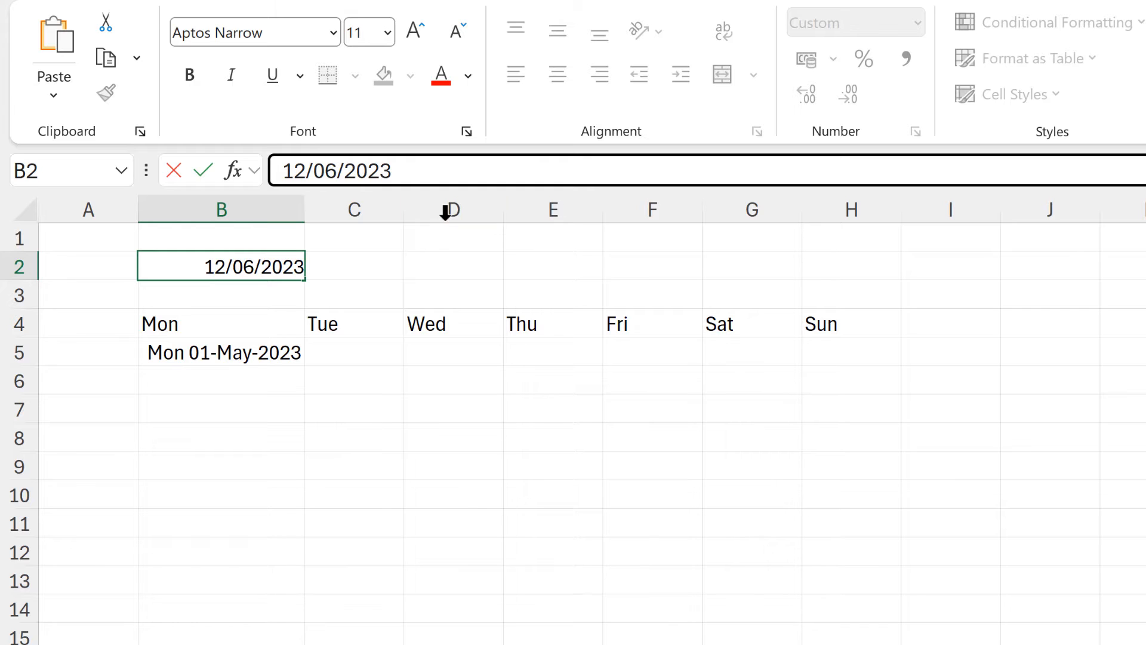
pyautogui.press('Return')
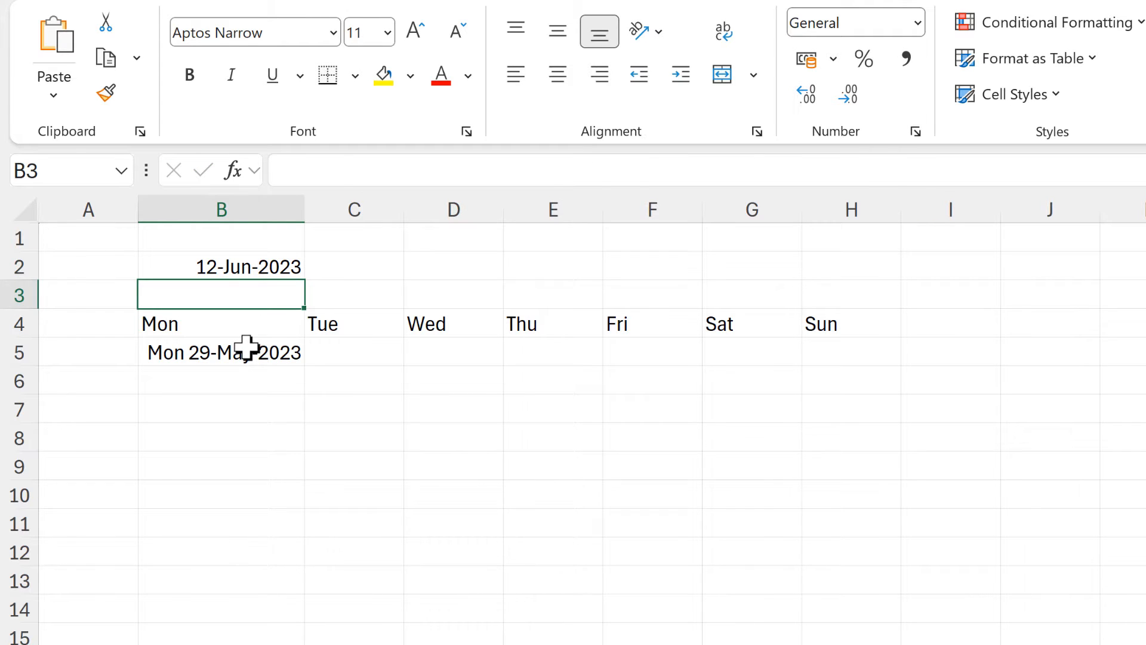
pyautogui.click(246, 348)
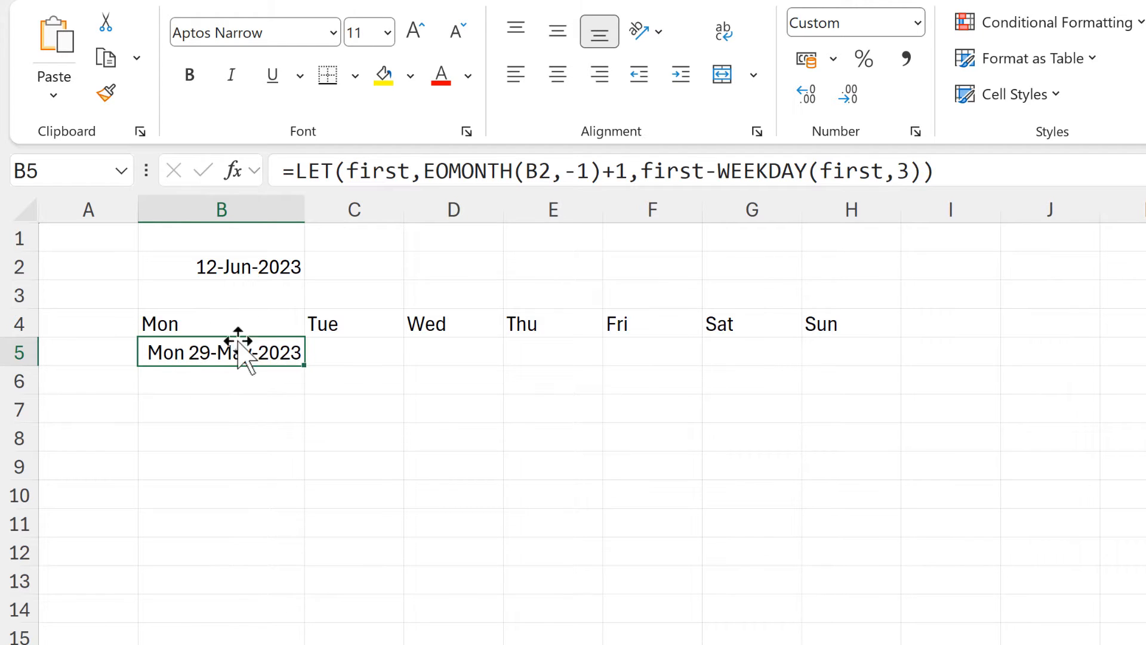
# Enter =SEQUENCE(6,7,B5,1) in B7 to generate six rows by seven columns of consecutive dates starting from B5.
pyautogui.click(227, 416)
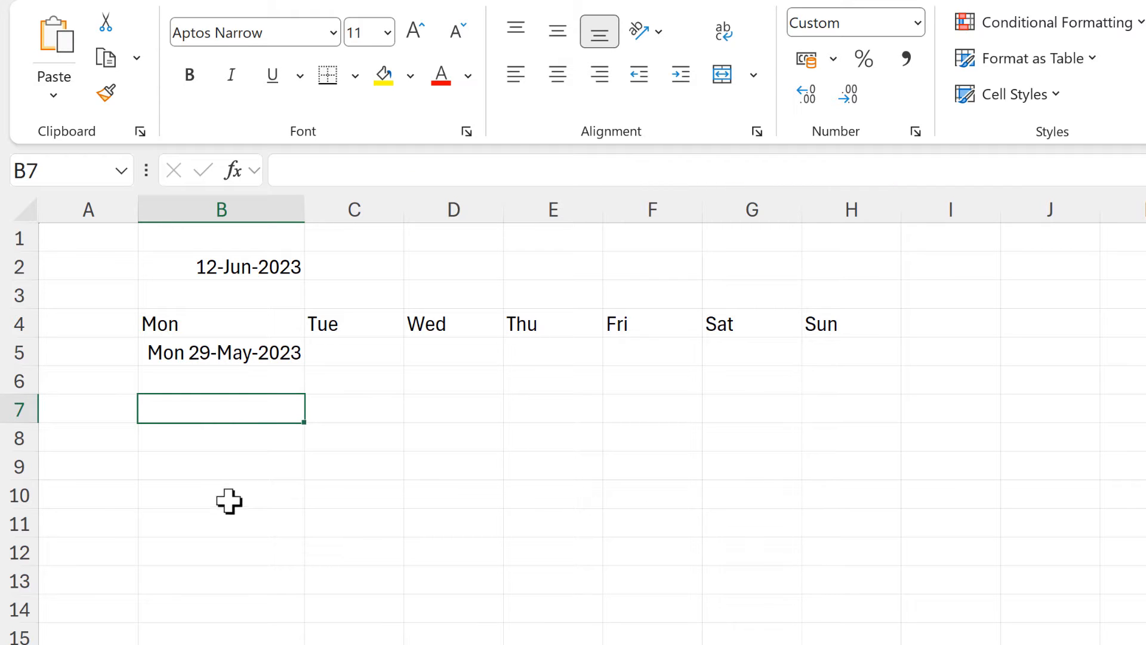
pyautogui.write('=seq')
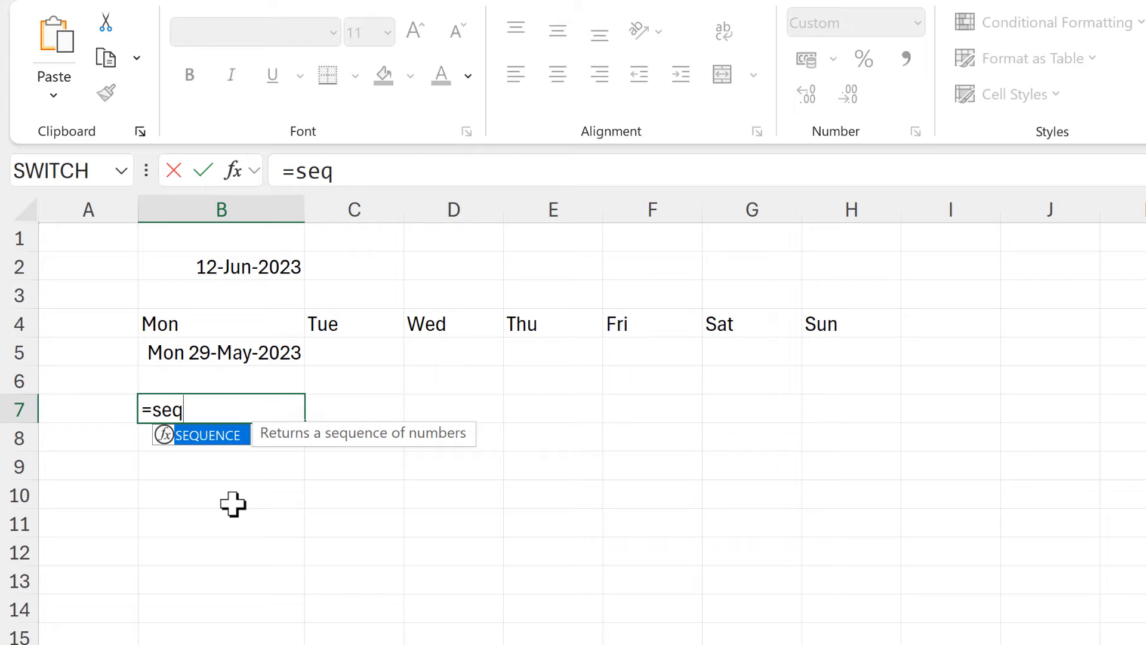
pyautogui.press('Tab')
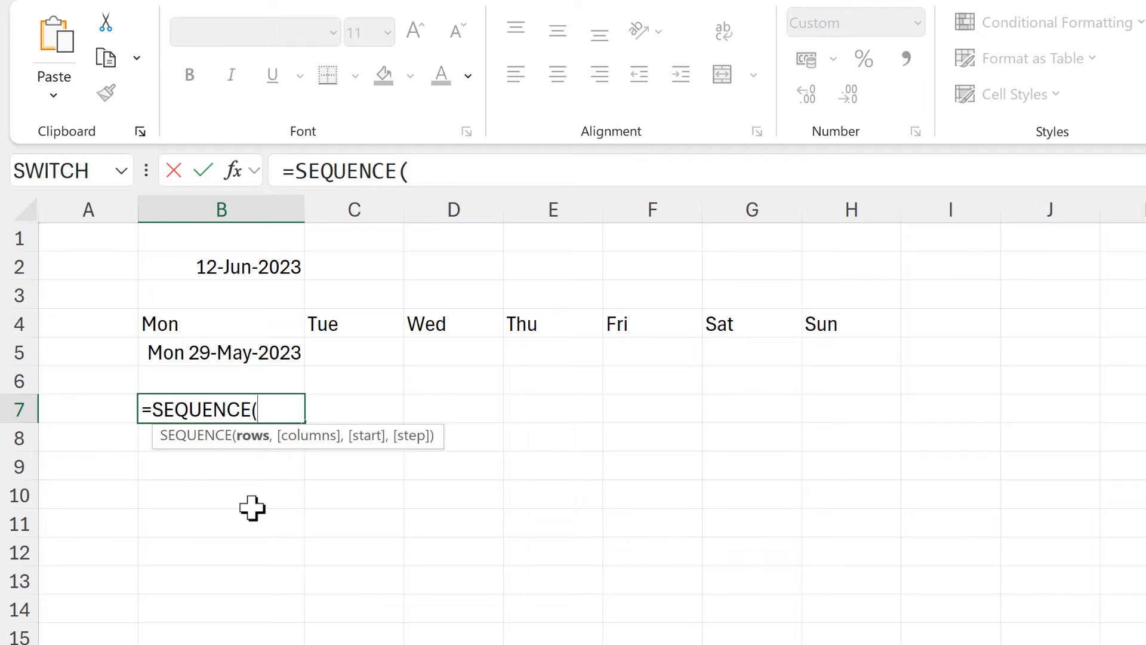
pyautogui.write('6,')
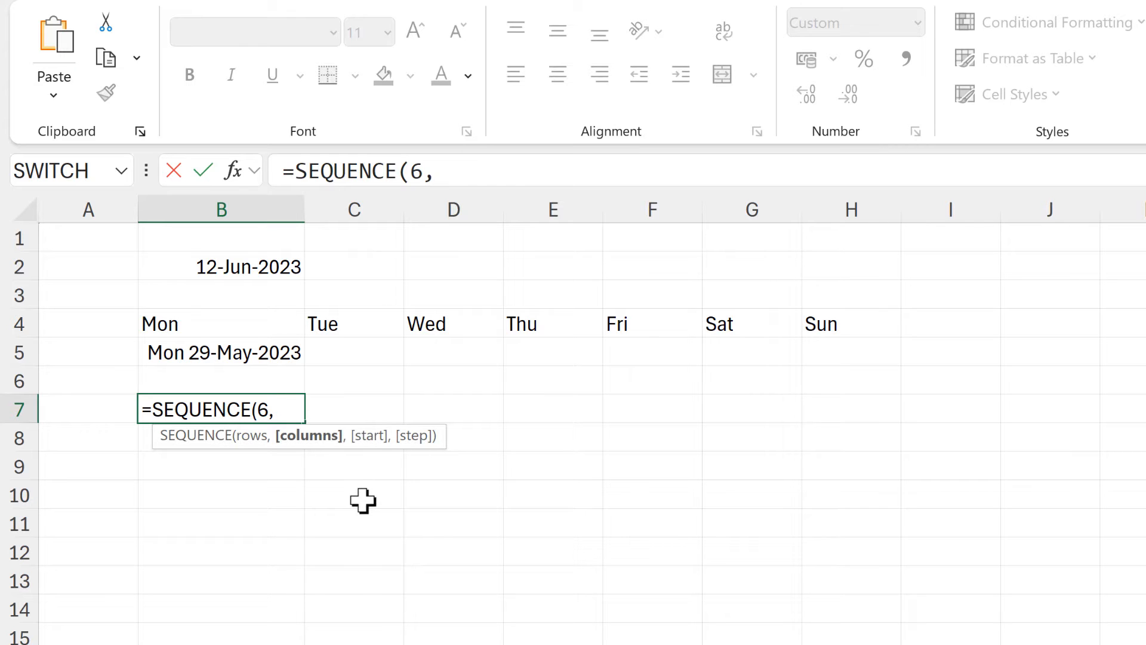
pyautogui.write('7')
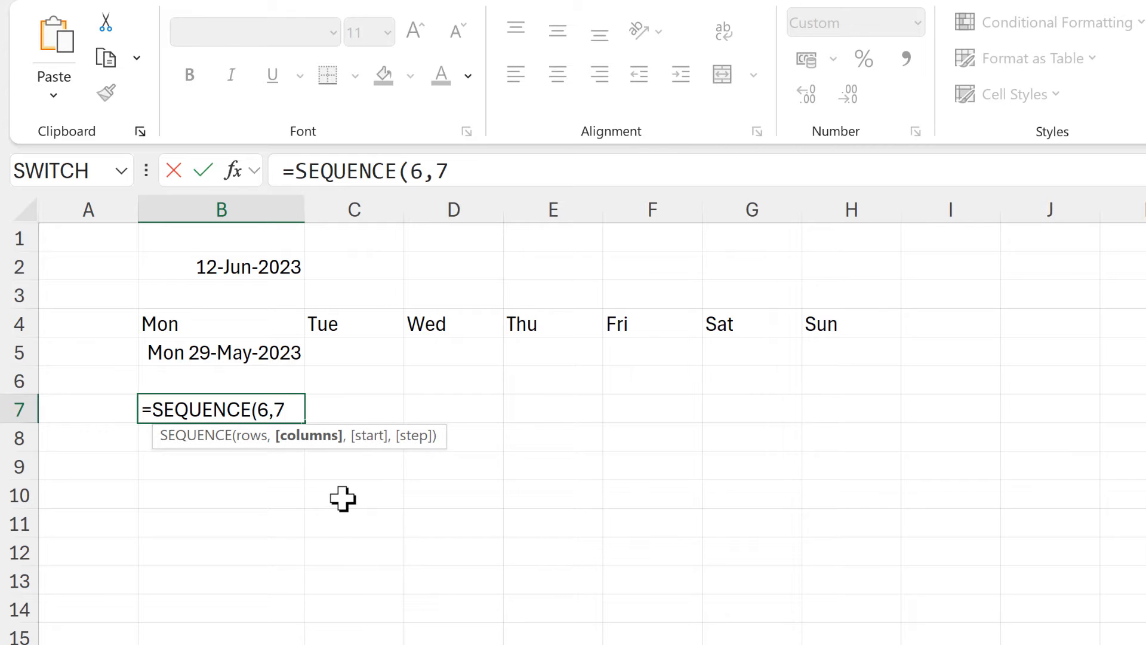
pyautogui.write(',')
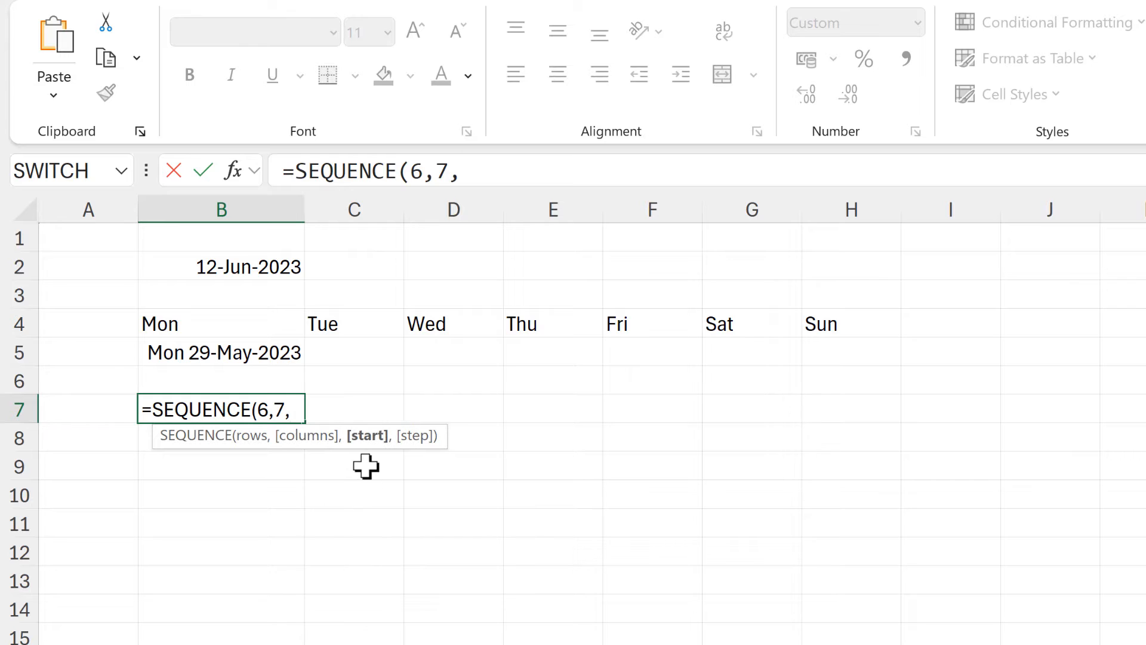
pyautogui.click(275, 358)
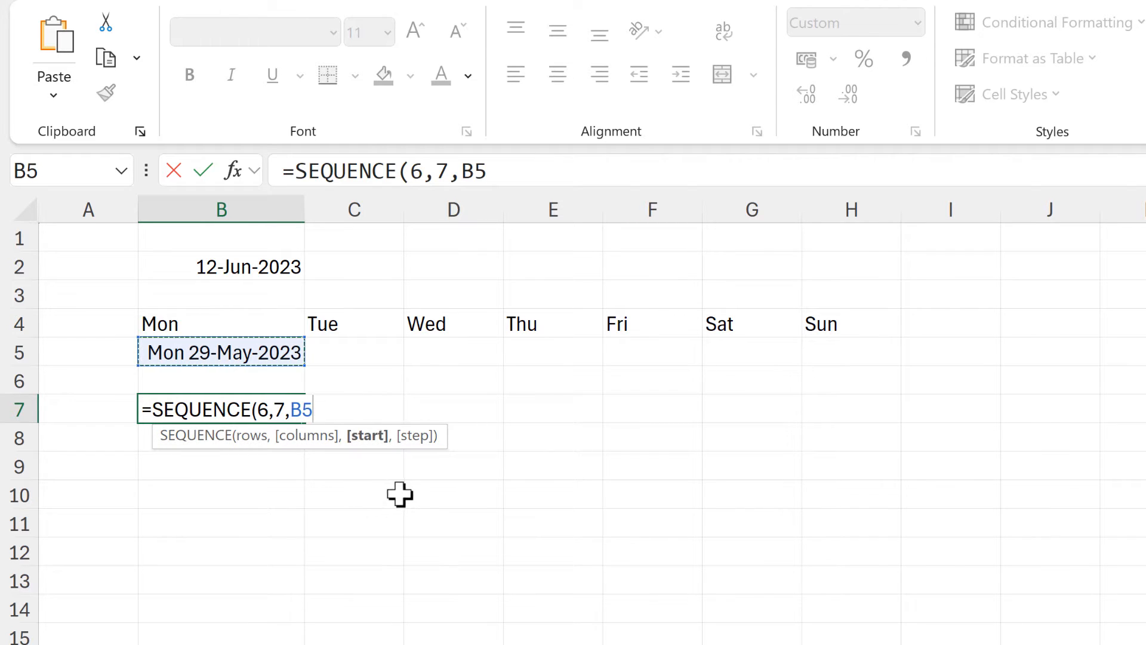
pyautogui.write(',1')
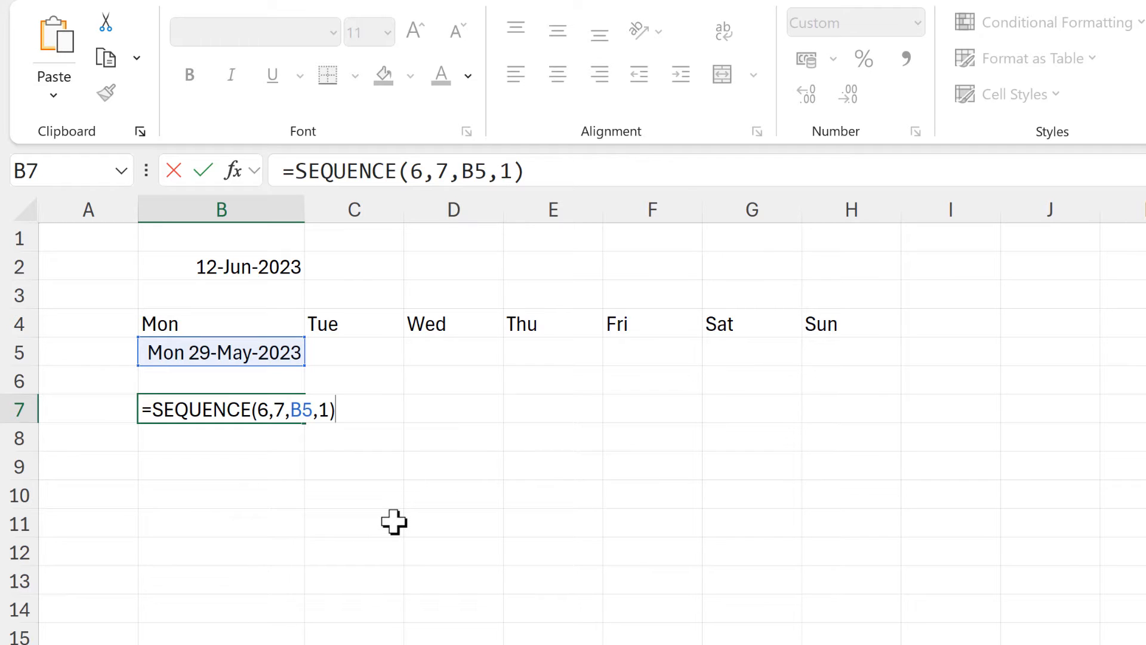
pyautogui.press('Return')
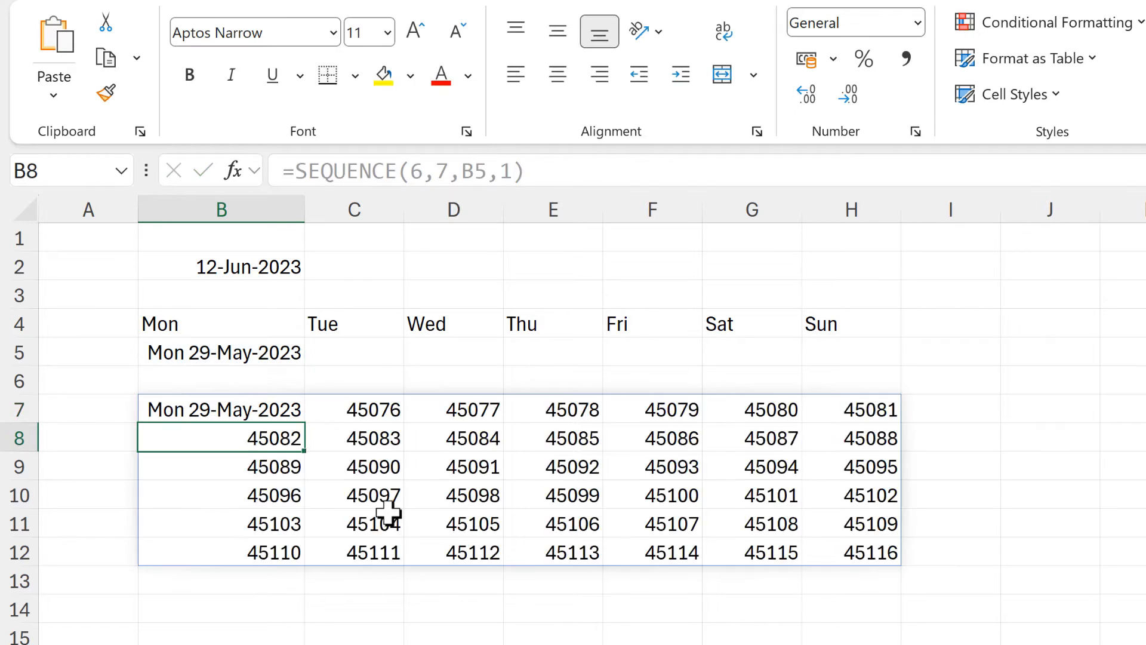
# Copy the date format of B5 onto the grid B7:H12 and autofit the widths of columns B to H.
pyautogui.click(245, 352)
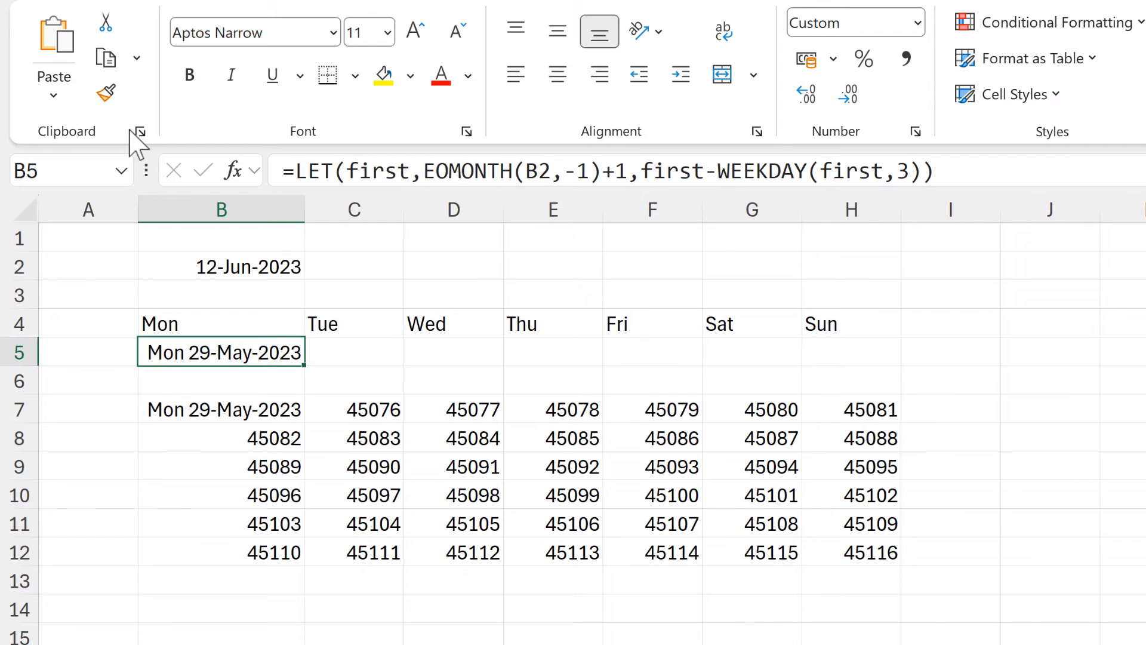
pyautogui.click(107, 94)
pyautogui.moveTo(262, 418); pyautogui.dragTo(845, 550)
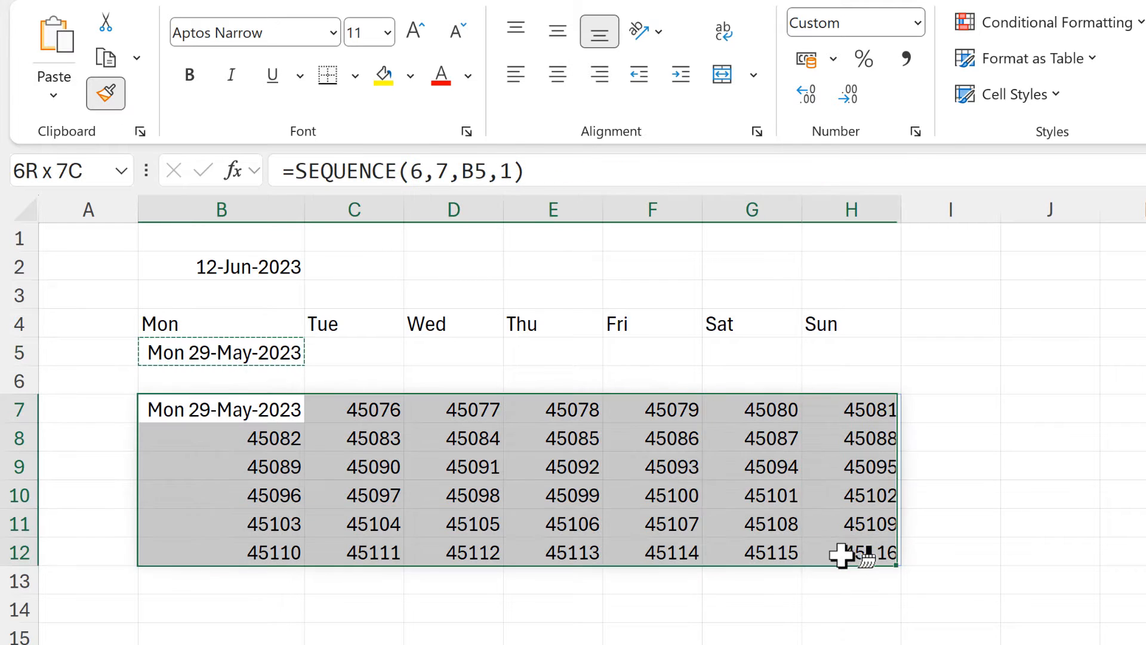
pyautogui.click(496, 642)
pyautogui.moveTo(257, 215); pyautogui.dragTo(898, 210)
pyautogui.doubleClick(901, 209)
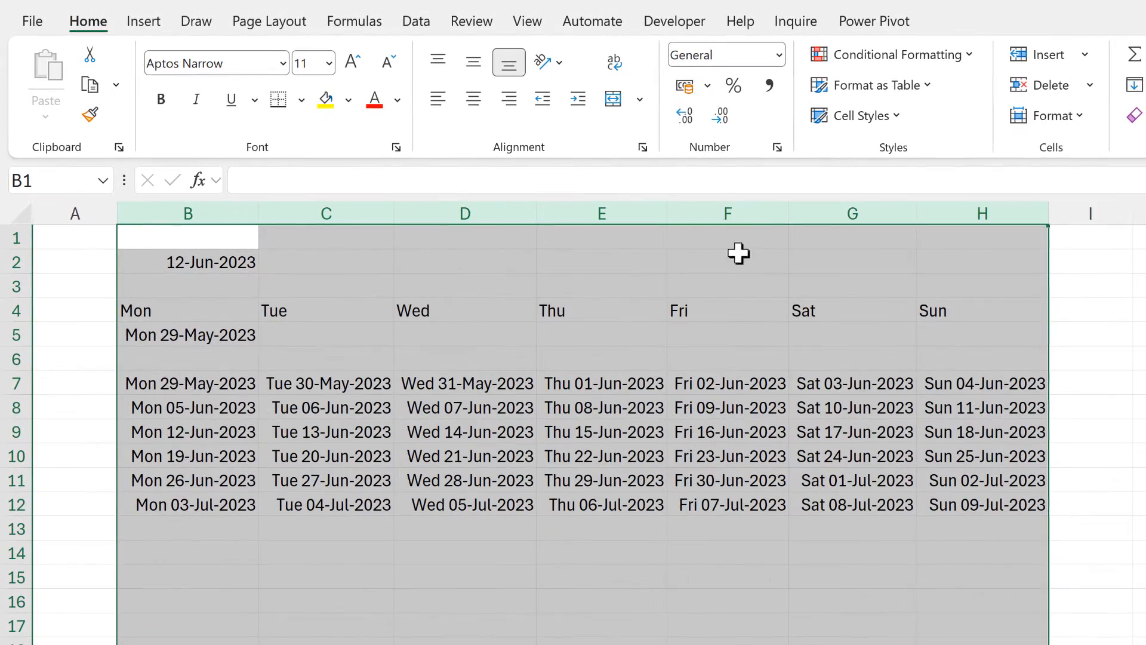
pyautogui.click(407, 621)
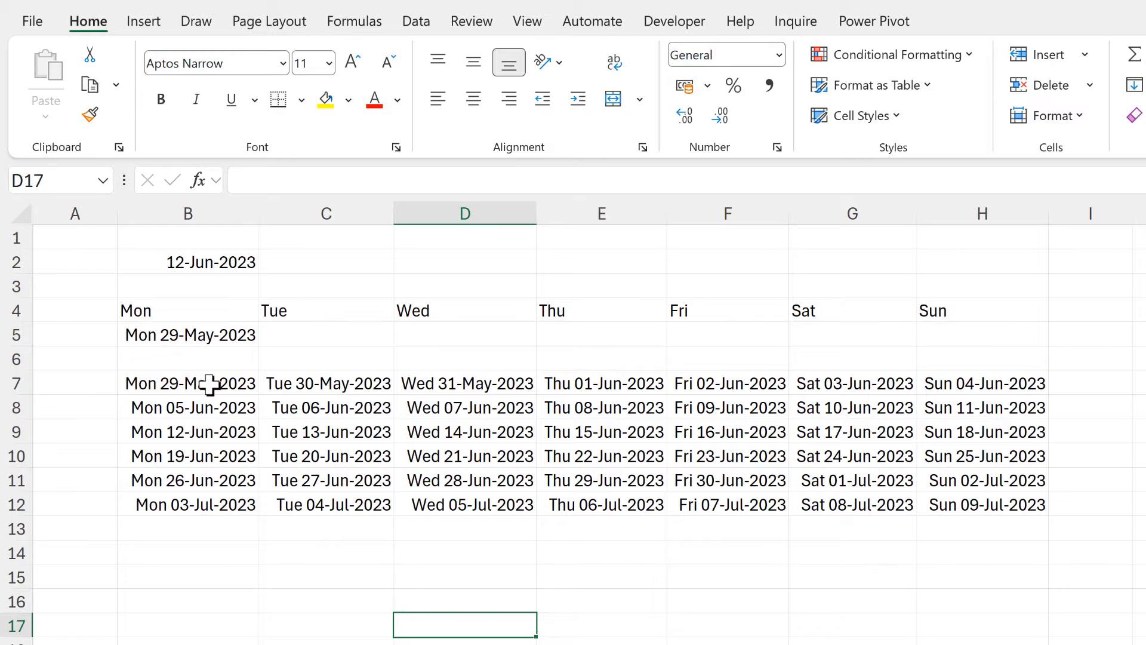
# Highlight the grid dates that fall outside June: B7:D7, G11:H11 and B12:H12.
pyautogui.moveTo(215, 384); pyautogui.dragTo(449, 389)
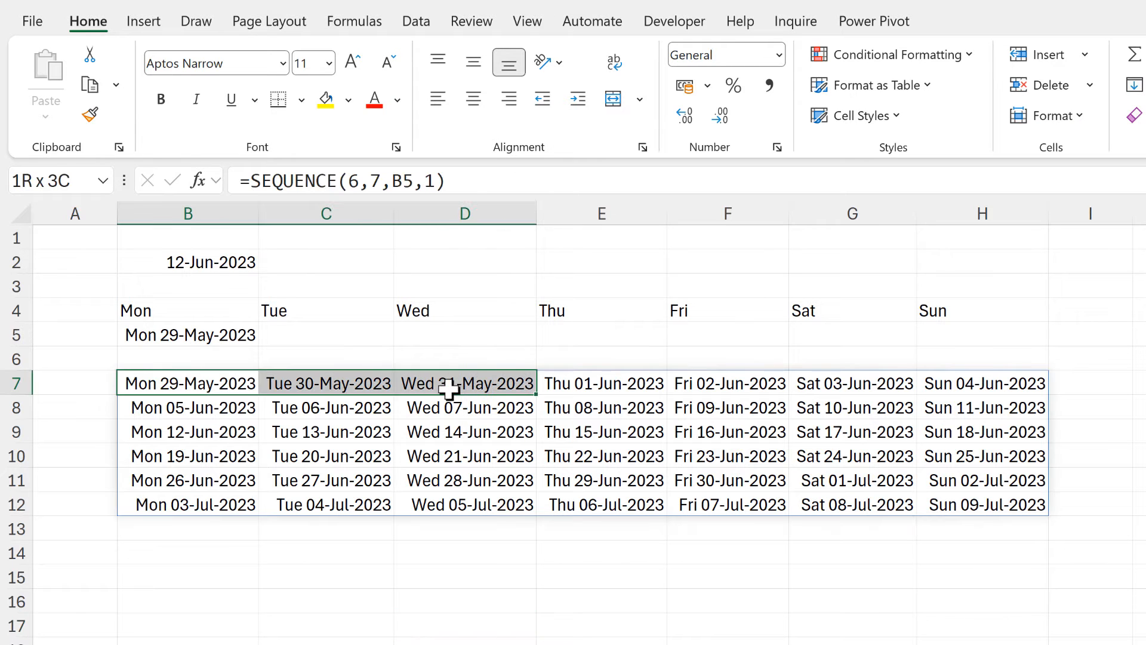
pyautogui.keyDown('ctrl'); pyautogui.click(833, 481); pyautogui.keyUp('ctrl')
pyautogui.moveTo(956, 482); pyautogui.dragTo(956, 481)
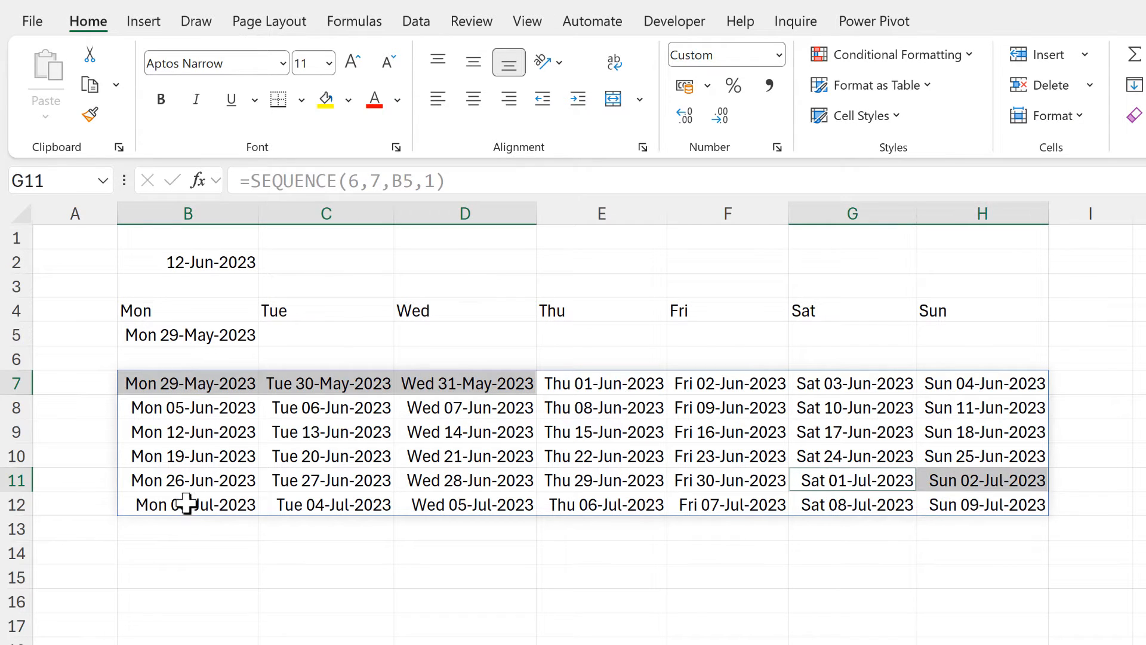
pyautogui.moveTo(187, 503); pyautogui.dragTo(973, 504)
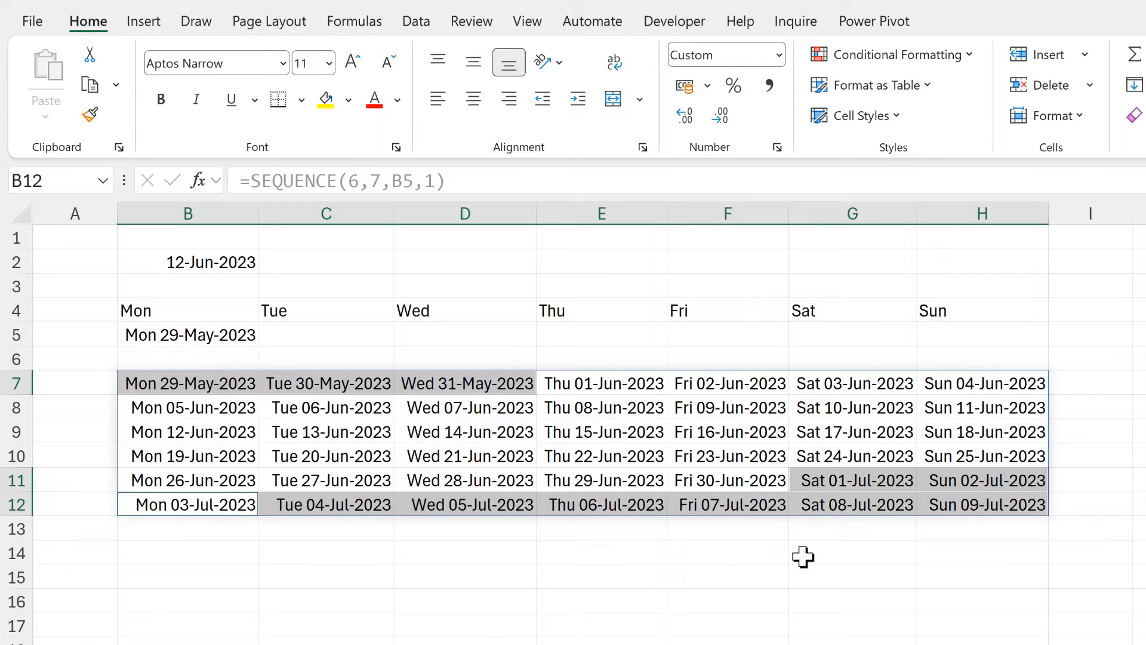
pyautogui.click(323, 557)
# Start an IF function in the B7 formula whose logical test takes MONTH of SEQUENCE(6,7,B5,1).
pyautogui.click(199, 382)
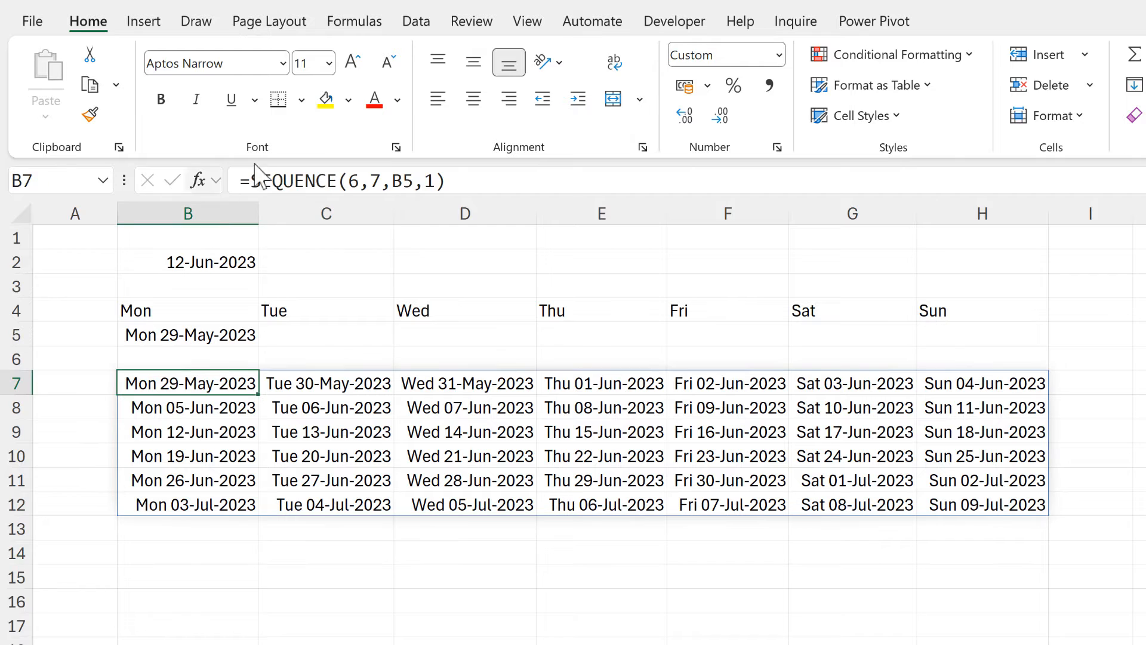
pyautogui.click(249, 179)
pyautogui.write('if')
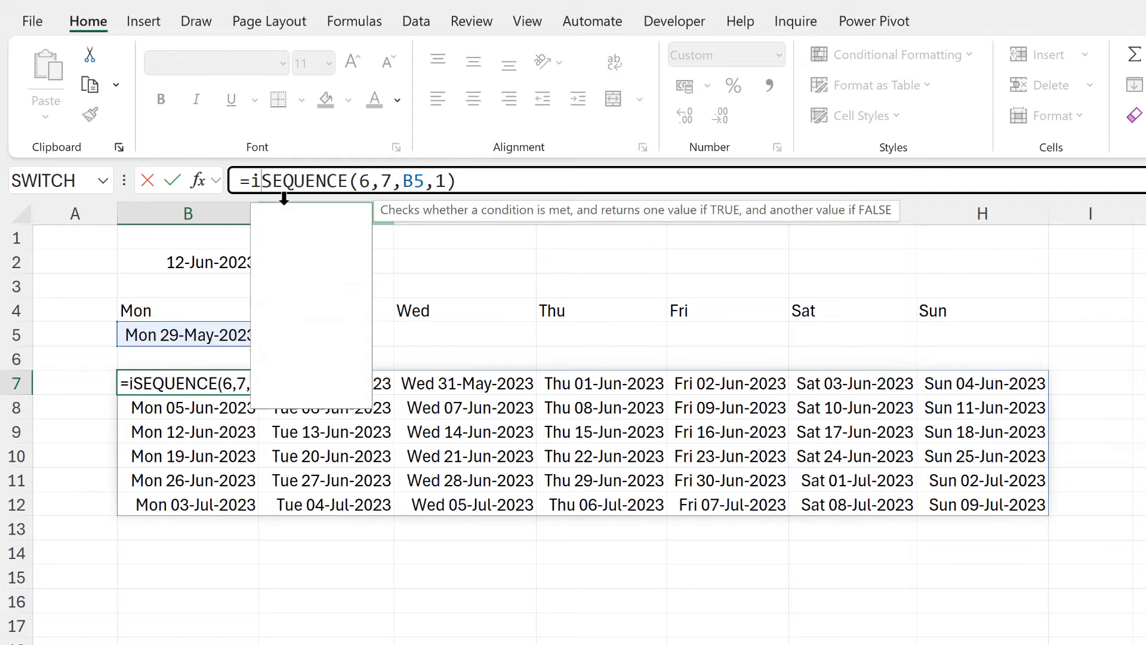
pyautogui.press('Tab')
pyautogui.write('MONTH')
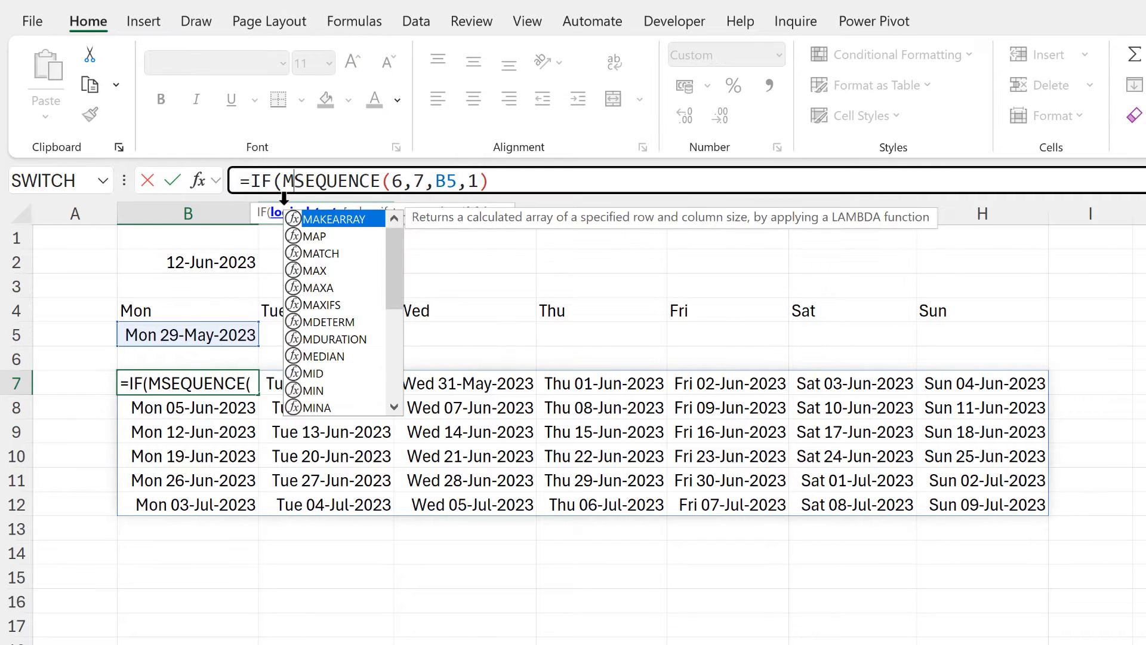
pyautogui.press('Tab')
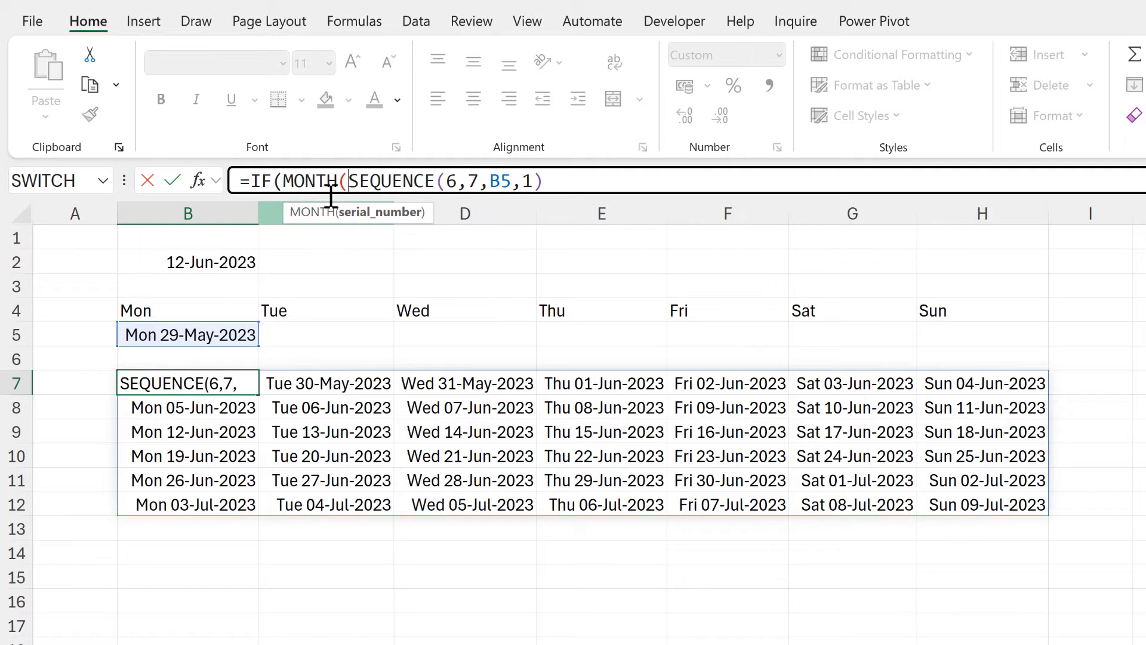
pyautogui.click(575, 180)
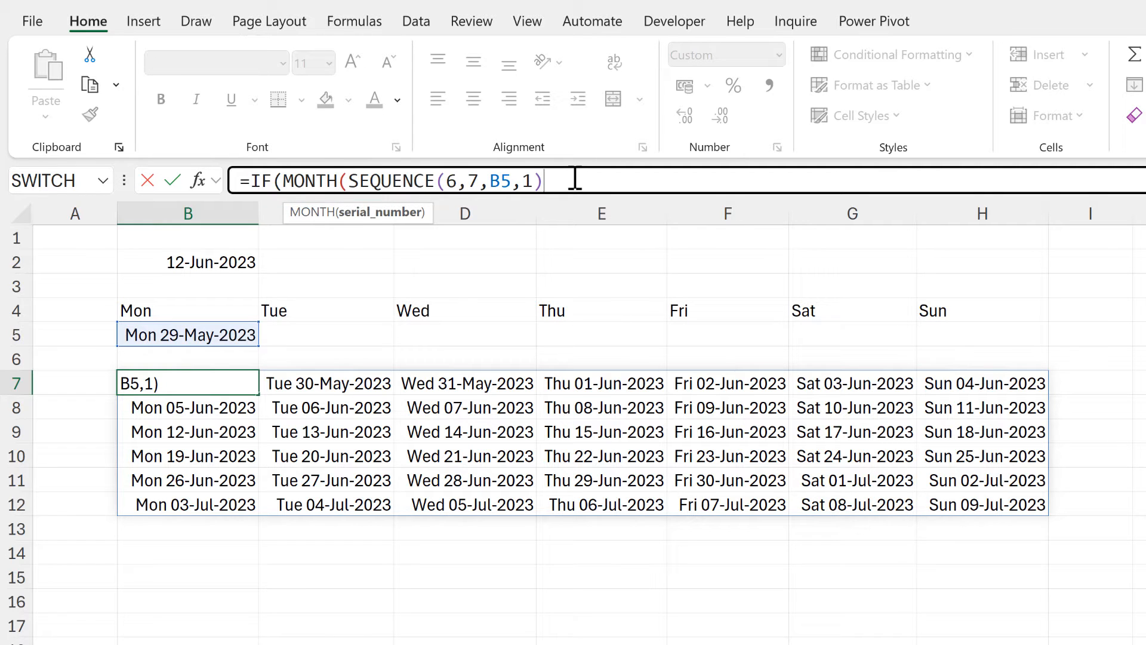
pyautogui.write(')')
pyautogui.write('=MONTH')
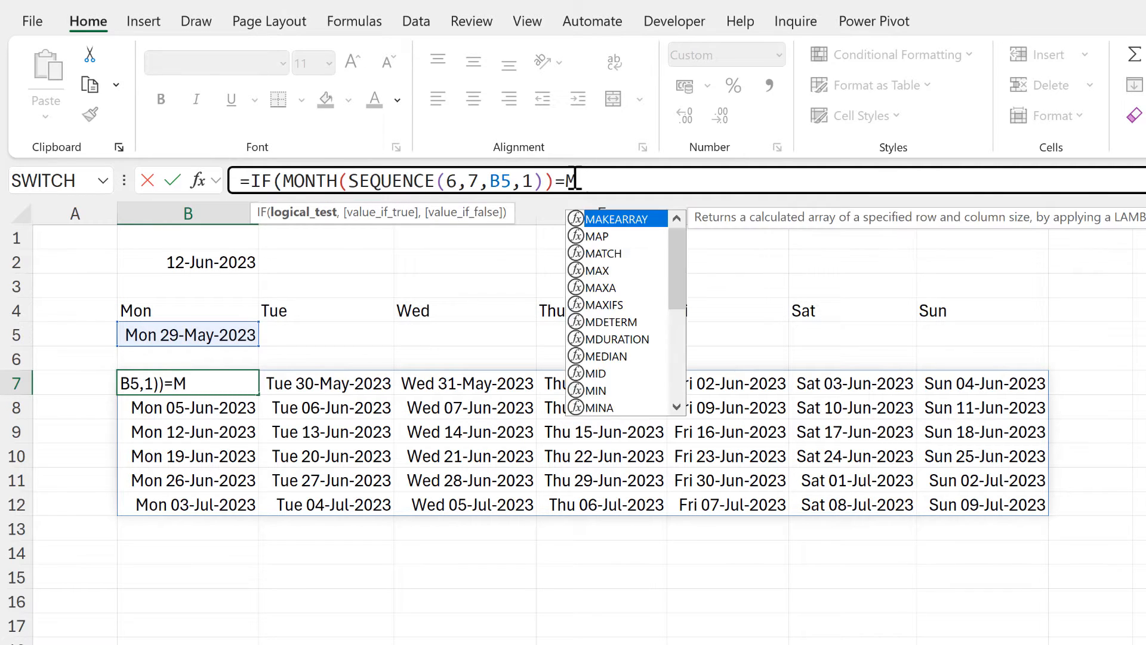
# Complete the IF test in B7 by comparing the sequence's month with MONTH(B2).
pyautogui.press('Tab')
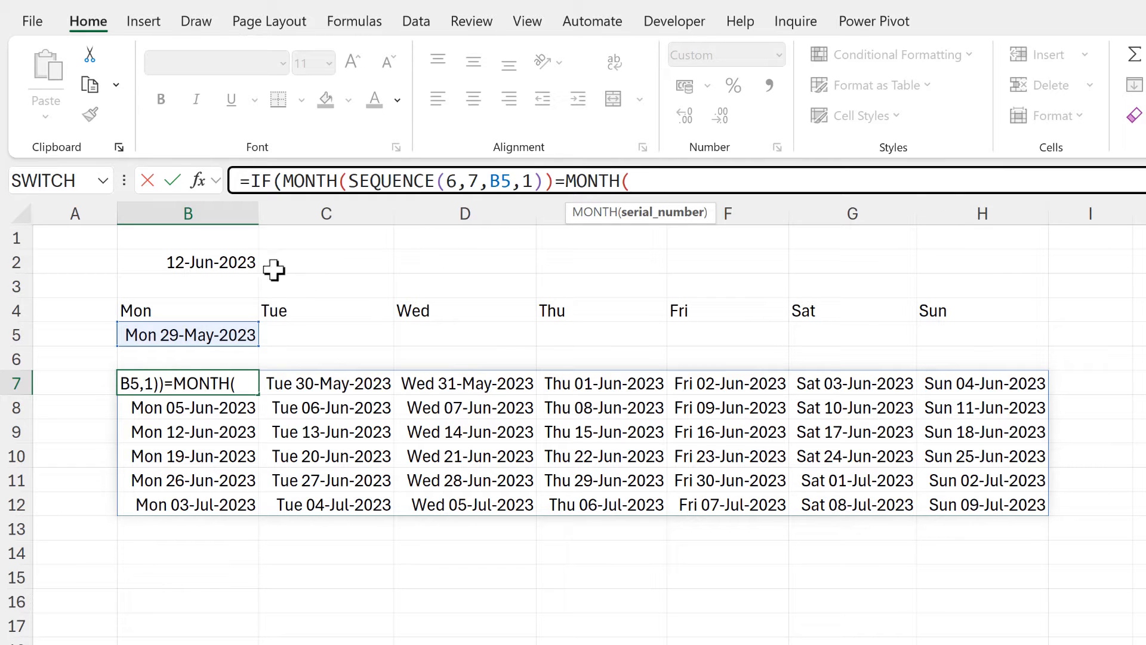
pyautogui.click(239, 261)
pyautogui.write(')')
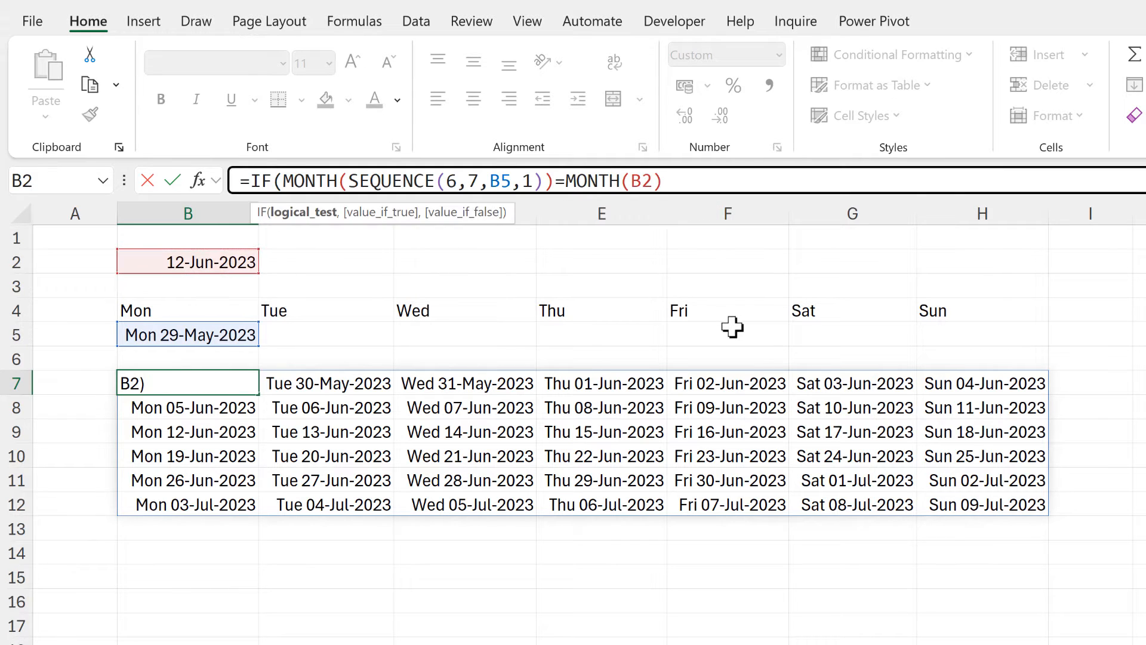
pyautogui.write(',')
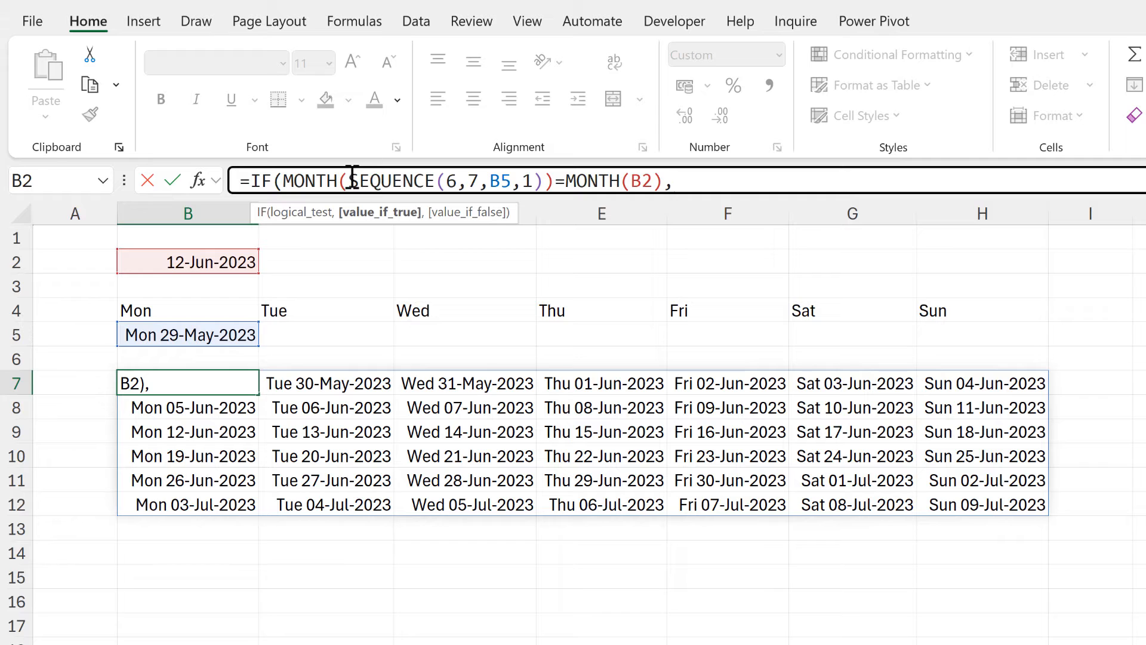
# Finish the IF formula in B7 with a copy of SEQUENCE(6,7,B5,1) as the true value and "" as the false value.
pyautogui.moveTo(348, 181); pyautogui.dragTo(543, 181)
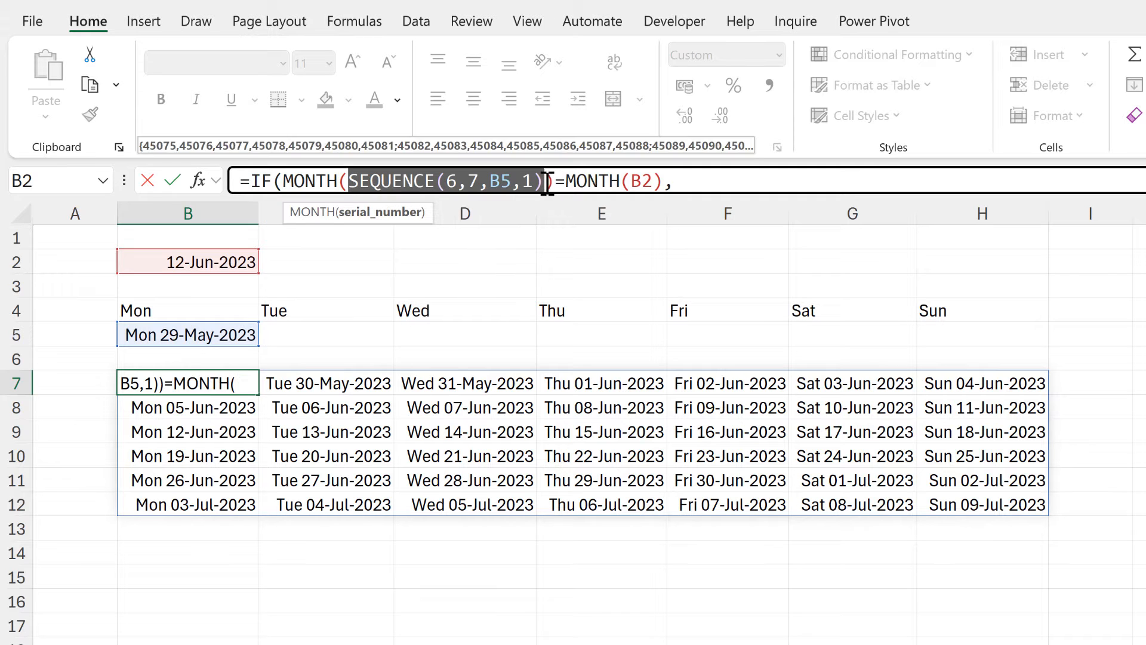
pyautogui.hotkey('ctrl', 'c')
pyautogui.click(697, 181)
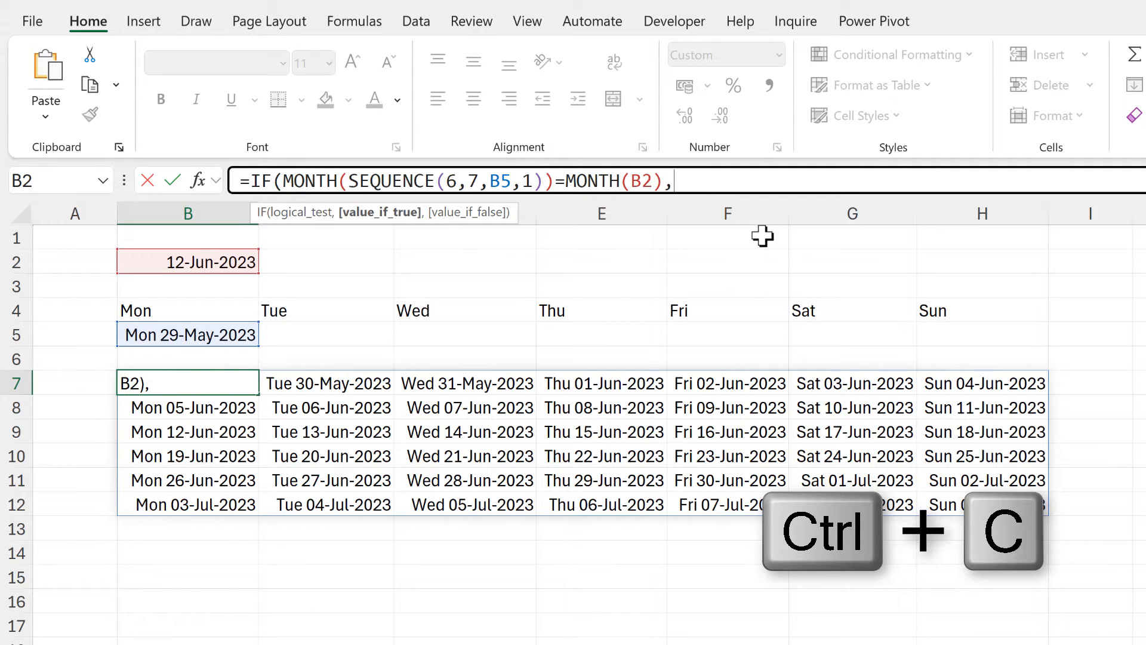
pyautogui.hotkey('ctrl', 'v')
pyautogui.write(',')
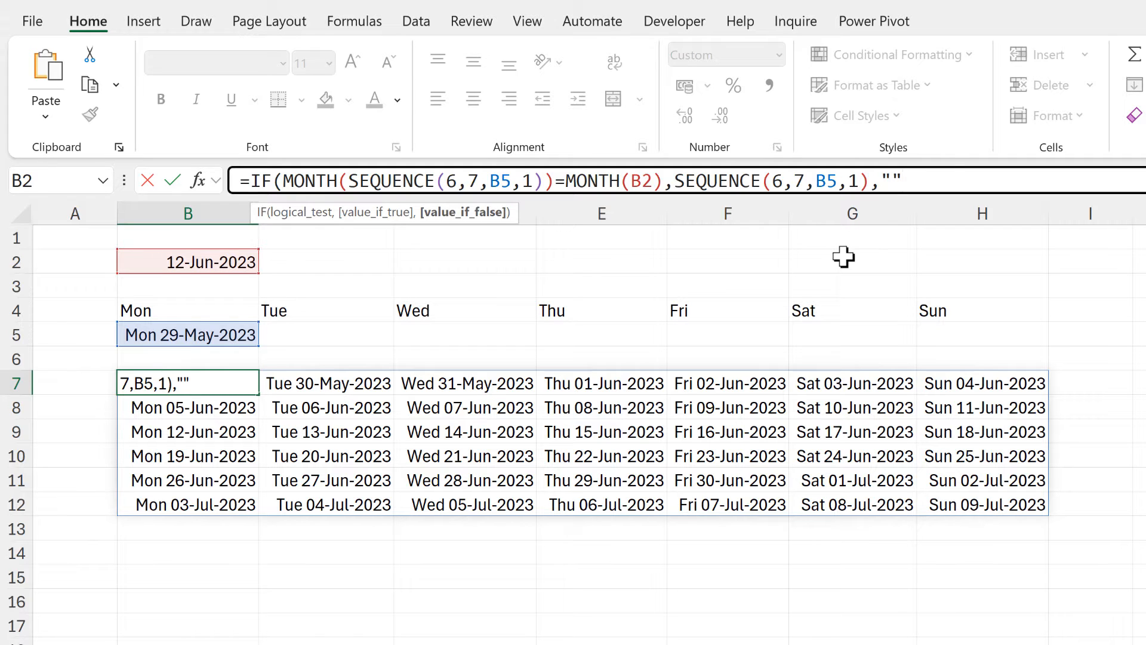
pyautogui.write('"")')
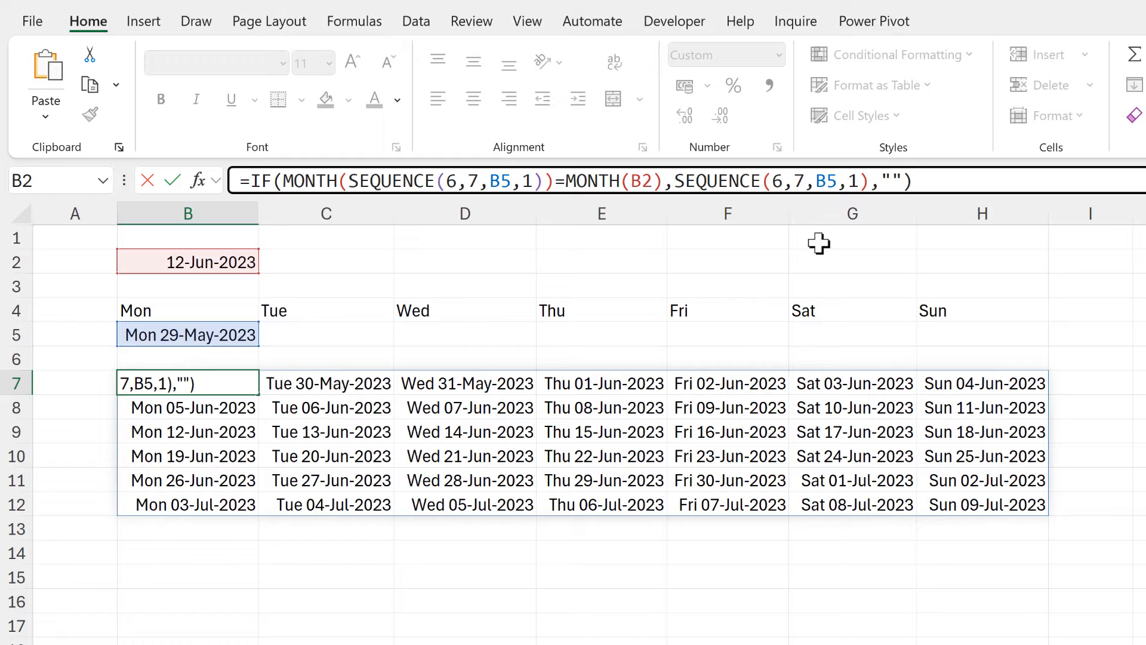
pyautogui.press('Return')
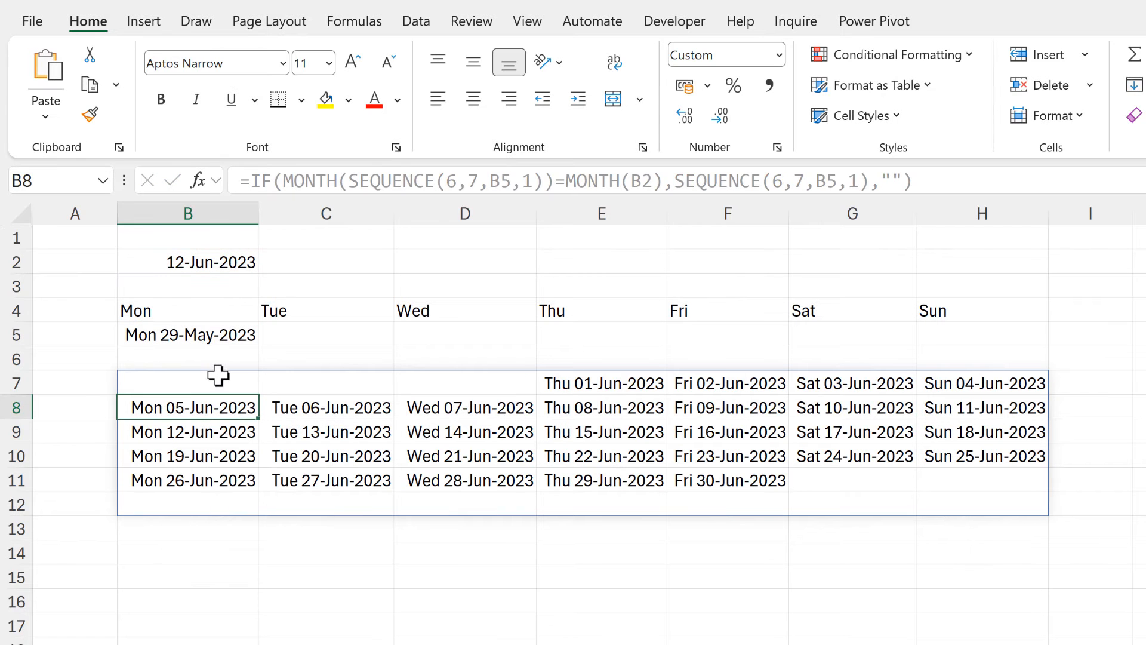
# Check the grid cells for days outside the month in rows 7, 11 and 12.
pyautogui.click(217, 377)
pyautogui.moveTo(218, 376); pyautogui.dragTo(484, 378)
pyautogui.moveTo(862, 492); pyautogui.dragTo(979, 481)
pyautogui.moveTo(230, 503); pyautogui.dragTo(1011, 504)
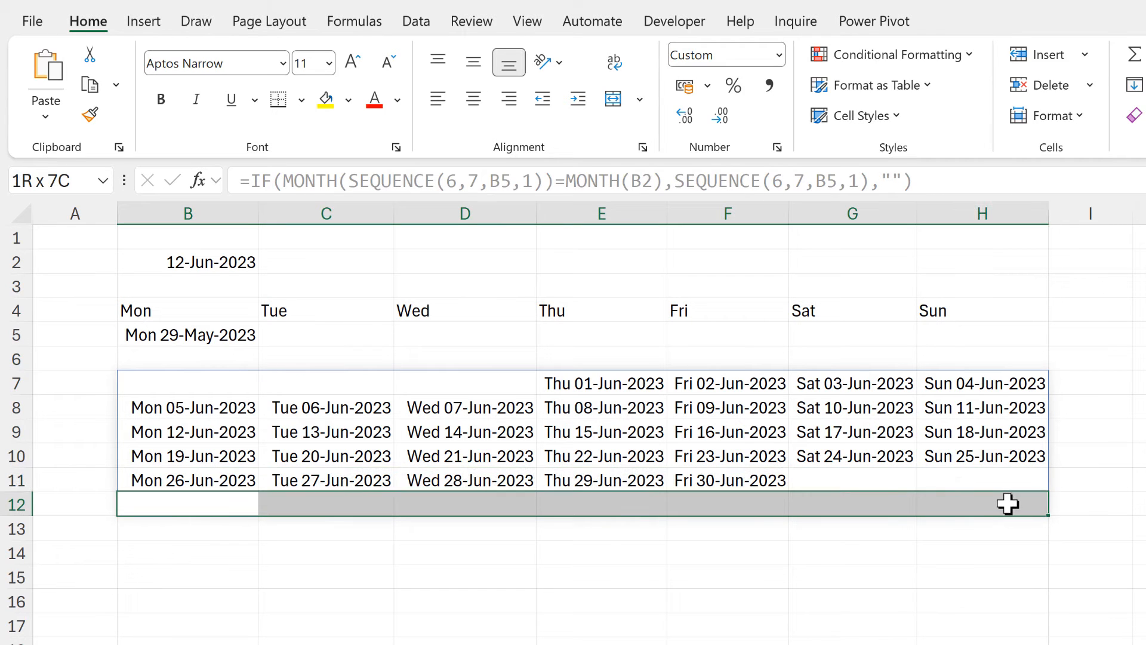
pyautogui.click(513, 560)
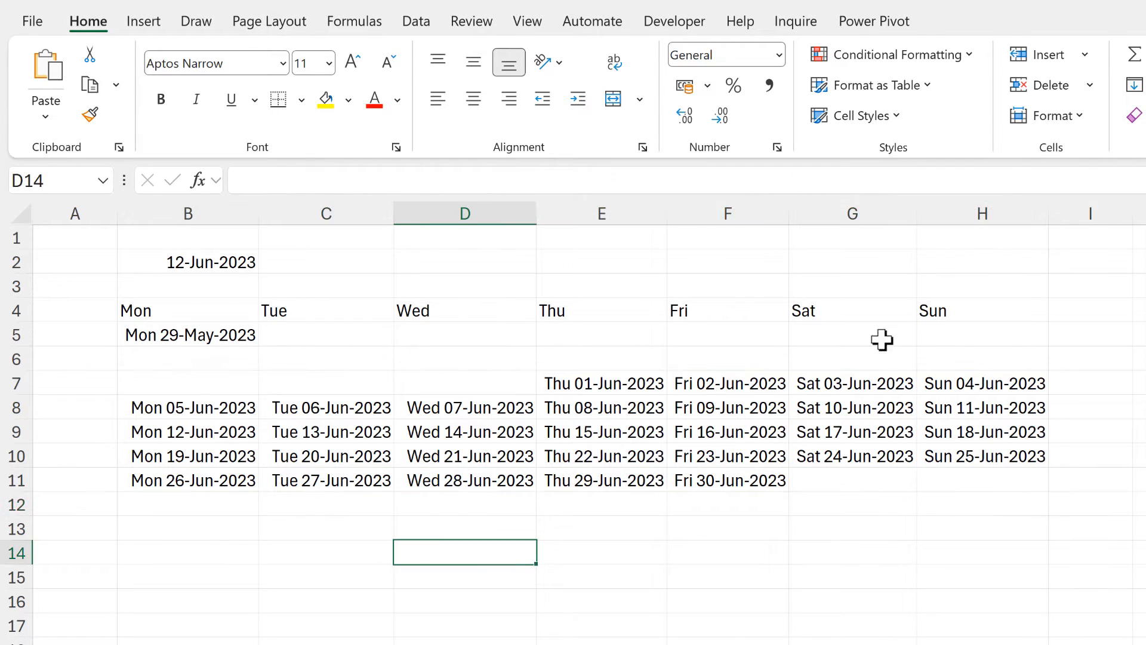
# Wrap the true-value SEQUENCE in the B7 formula in a TEXT function with the format "d".
pyautogui.click(225, 384)
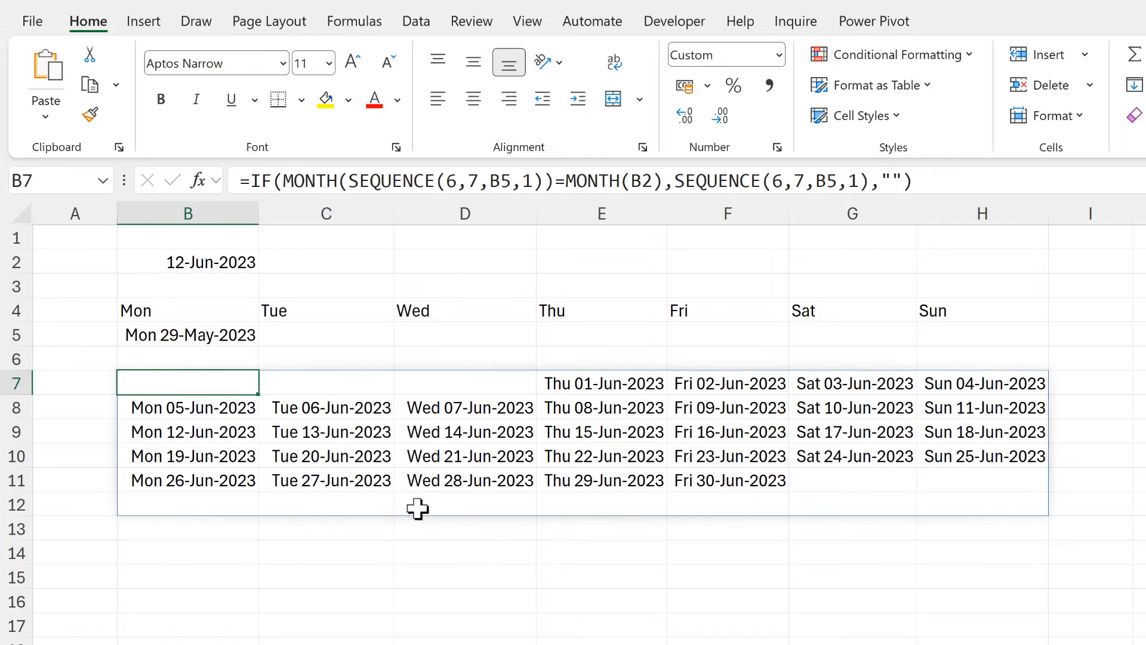
pyautogui.click(676, 180)
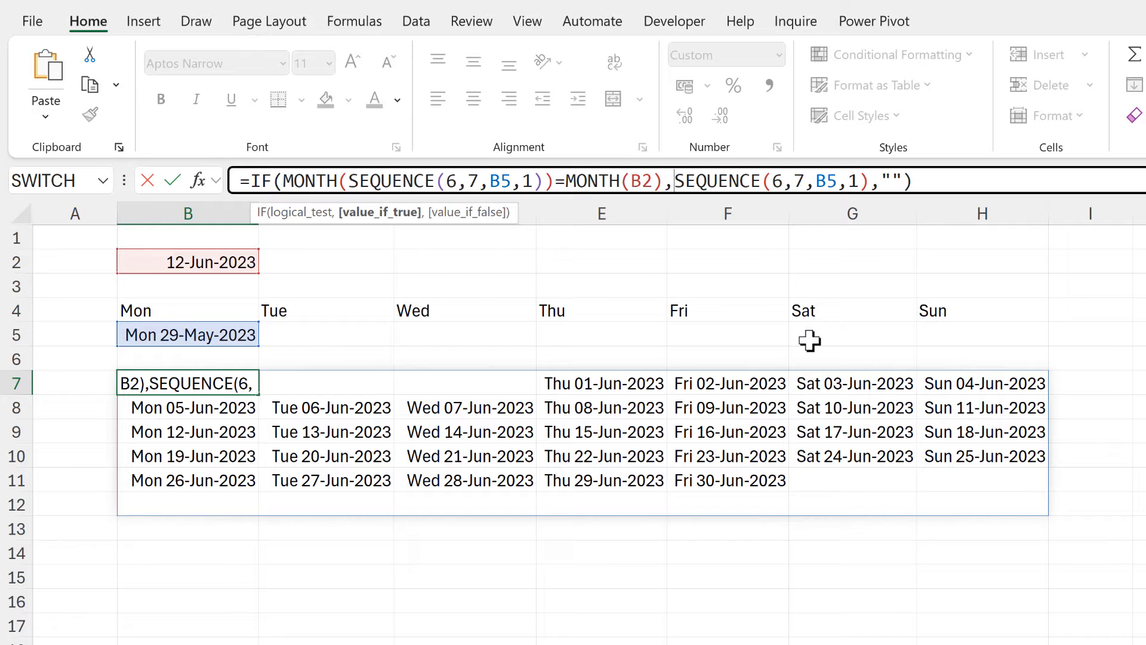
pyautogui.write('text(')
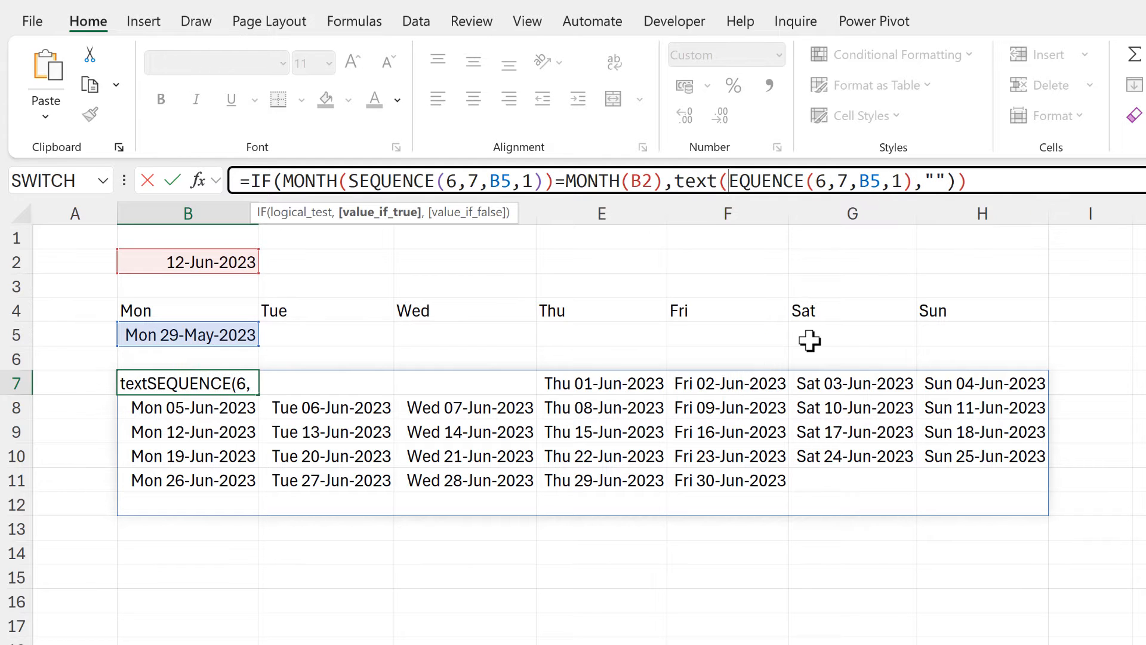
pyautogui.moveTo(924, 180); pyautogui.dragTo(738, 181)
pyautogui.click(923, 181)
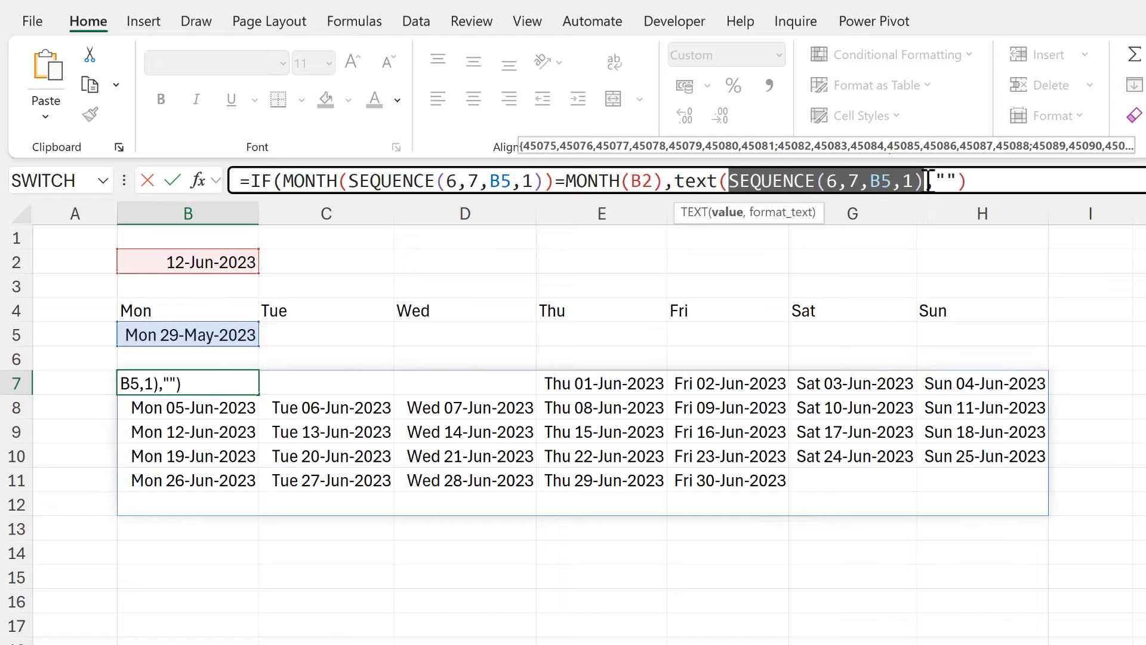
pyautogui.write(',')
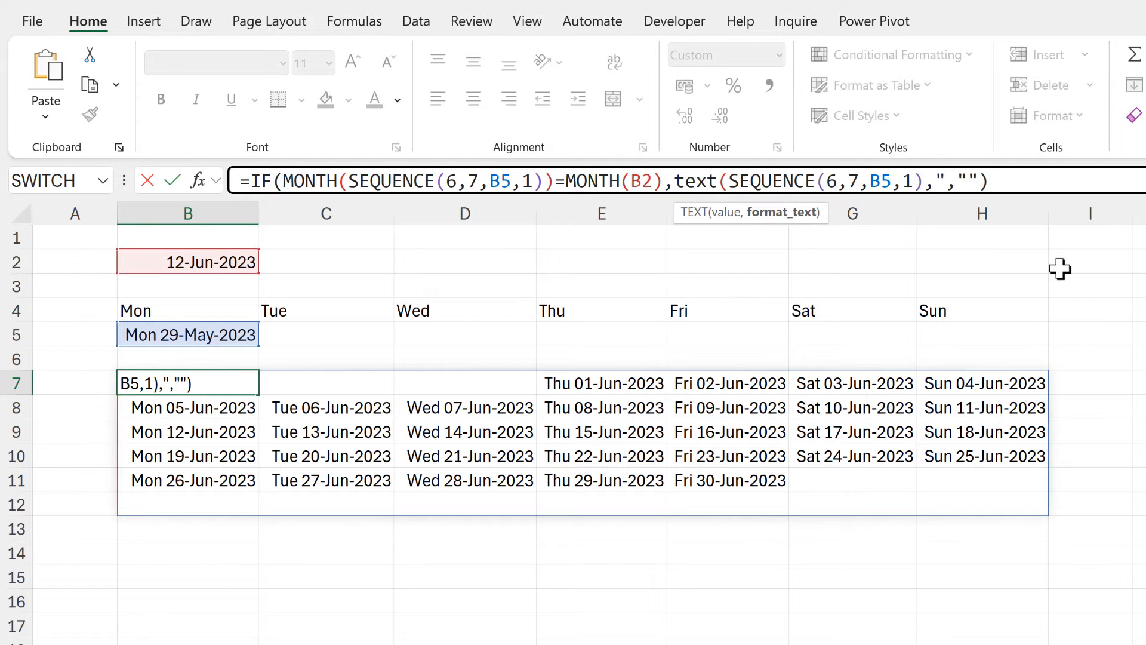
pyautogui.write('"d")')
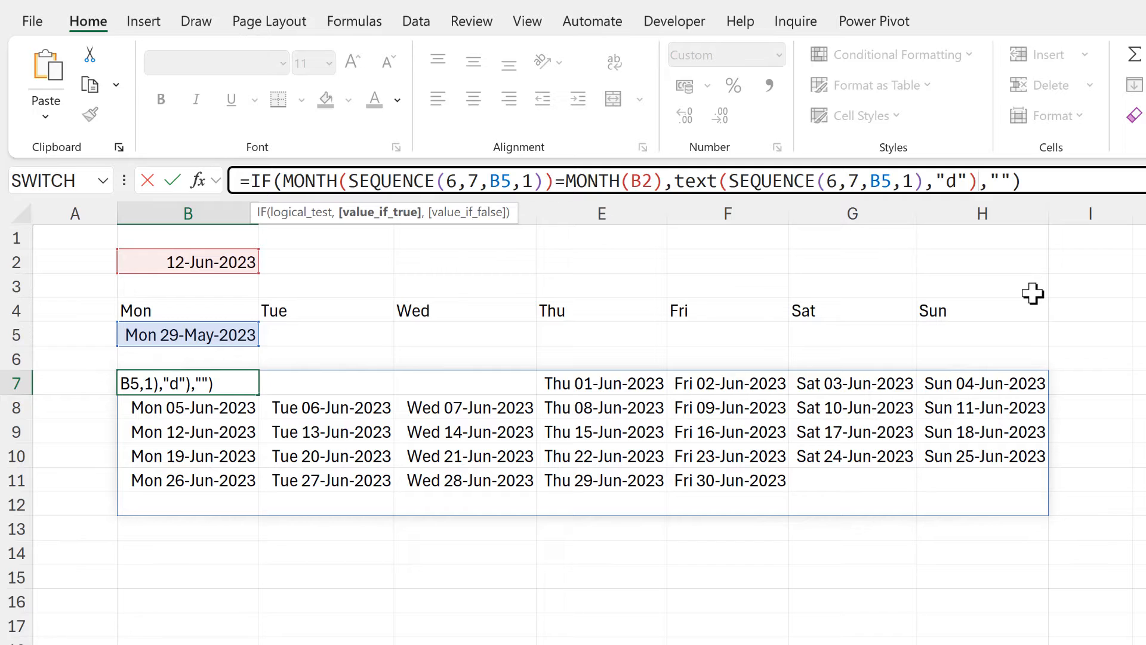
pyautogui.press('Return')
# Check the B7 formula and the day numbers in E7 and F7.
pyautogui.click(220, 382)
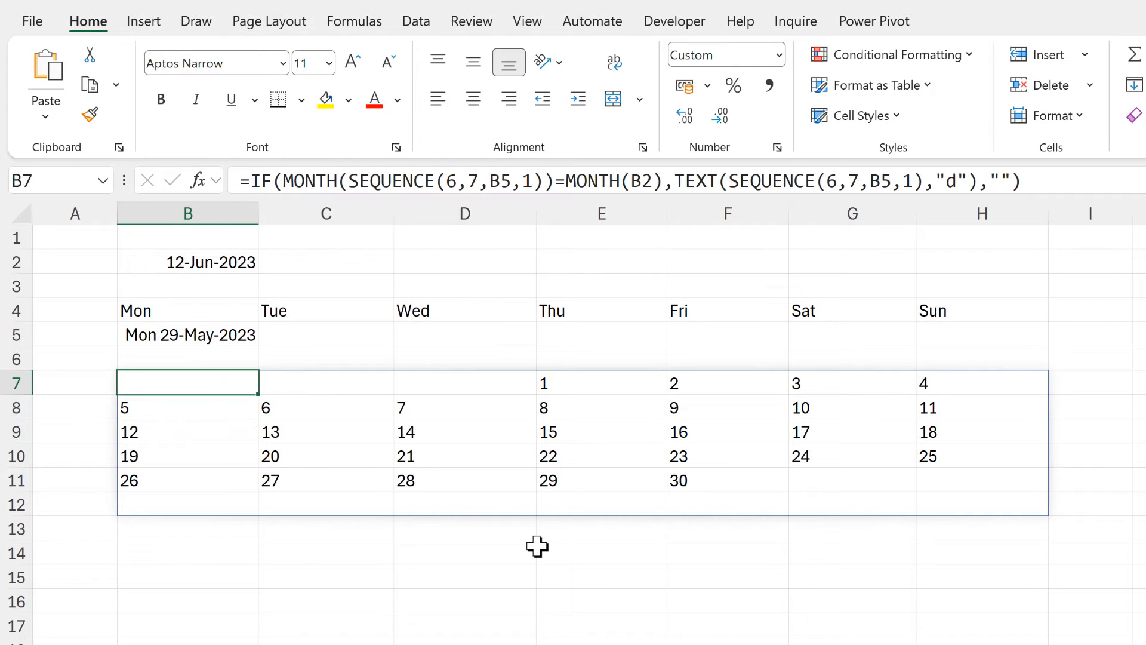
pyautogui.click(560, 377)
pyautogui.click(681, 386)
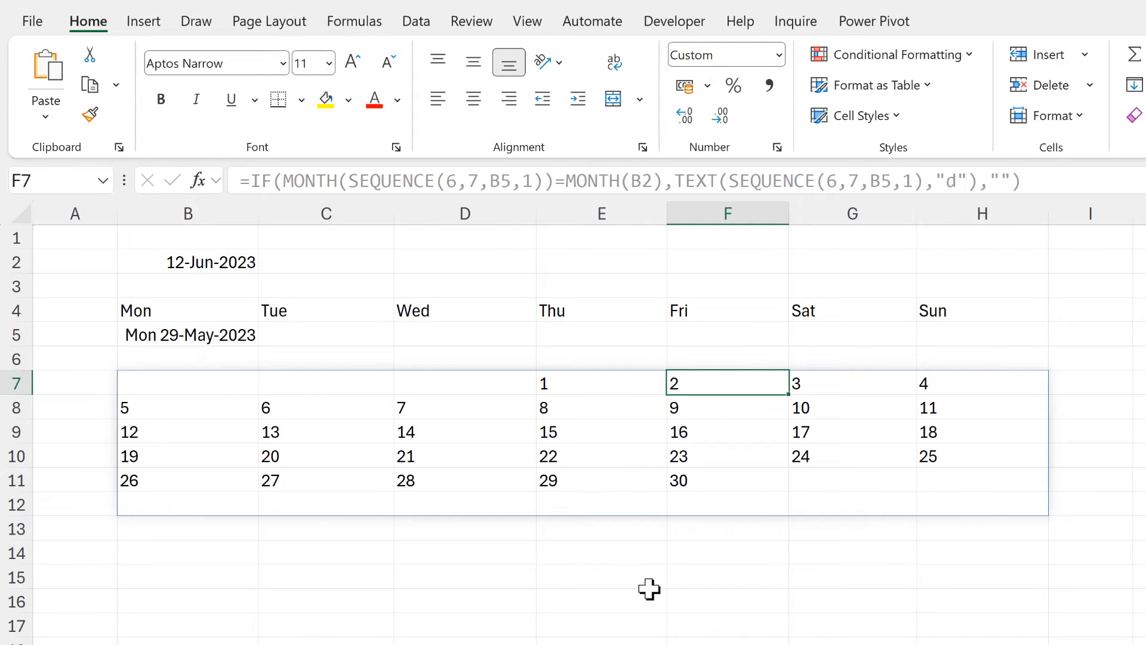
# Copy the whole IF formula from B7 without its equals sign, leaving the cell unchanged.
pyautogui.click(213, 335)
pyautogui.click(182, 386)
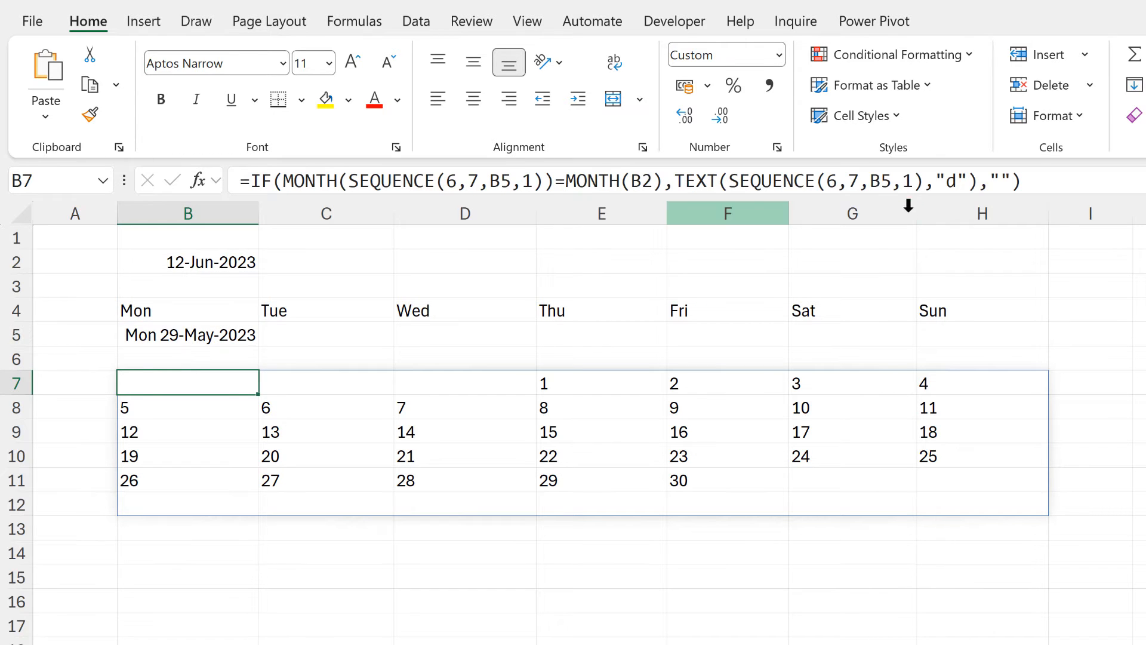
pyautogui.moveTo(1049, 179); pyautogui.dragTo(250, 181)
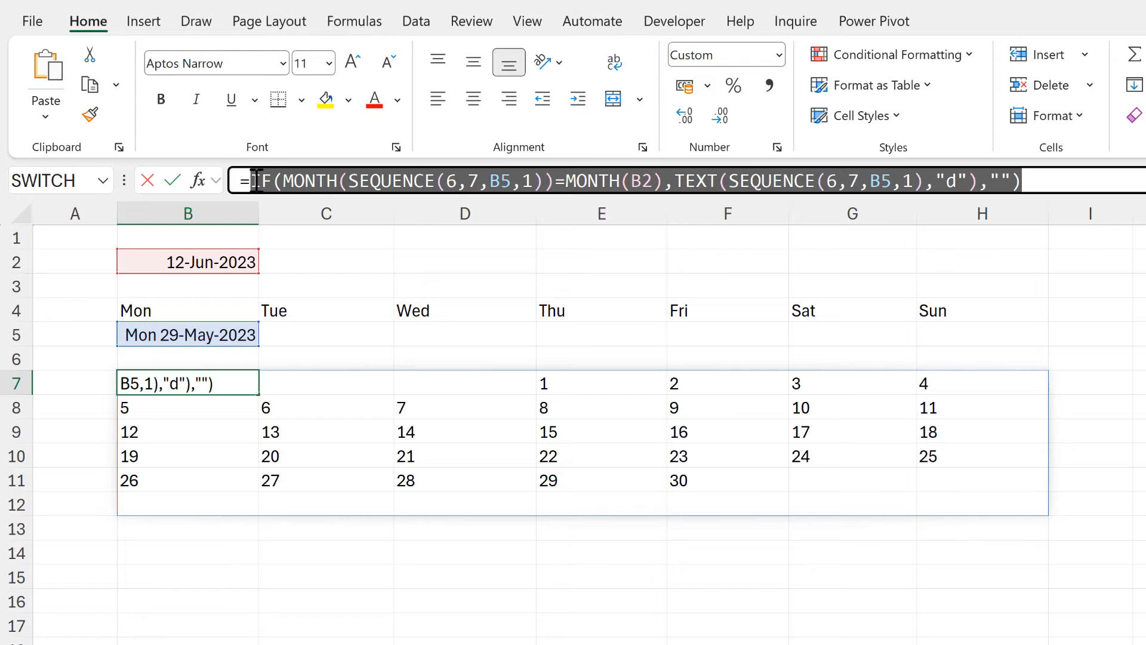
pyautogui.hotkey('ctrl', 'c')
pyautogui.press('Escape')
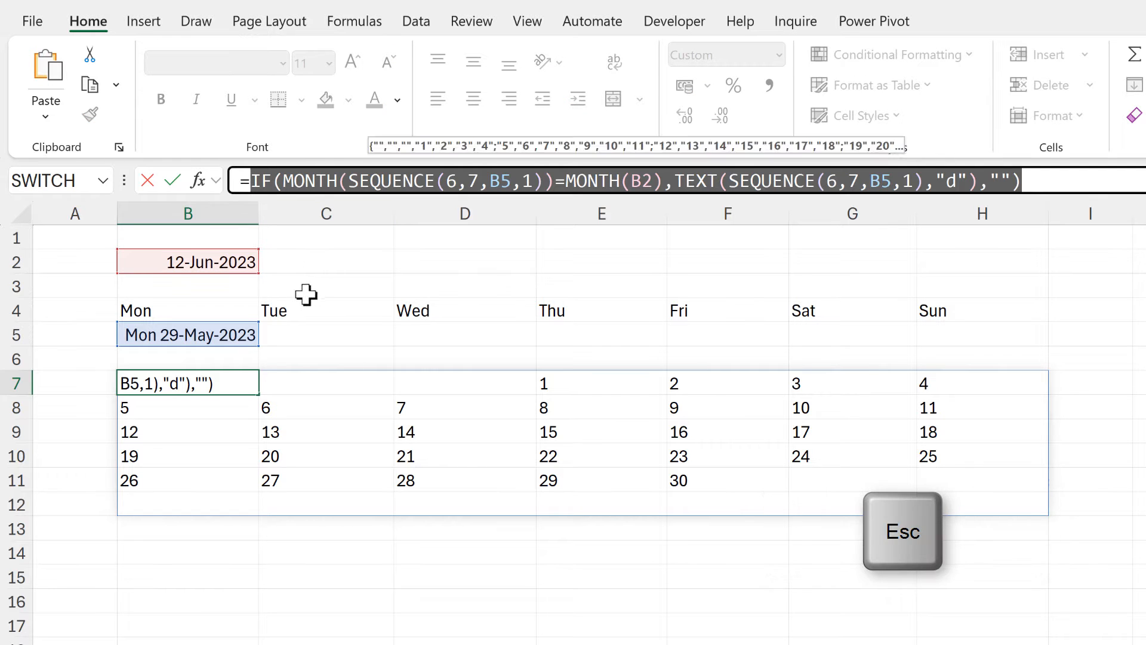
# Add the copied IF formula on a new line as a further argument of the LET formula in B5, with the formula area enlarged.
pyautogui.click(234, 336)
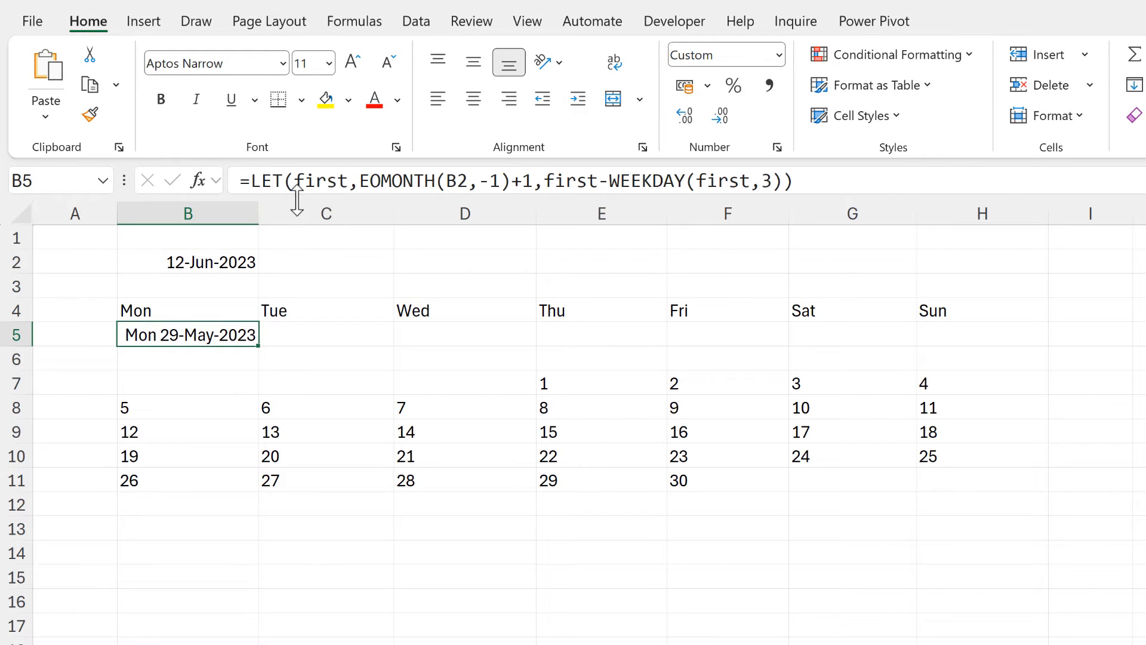
pyautogui.moveTo(292, 194); pyautogui.dragTo(292, 248)
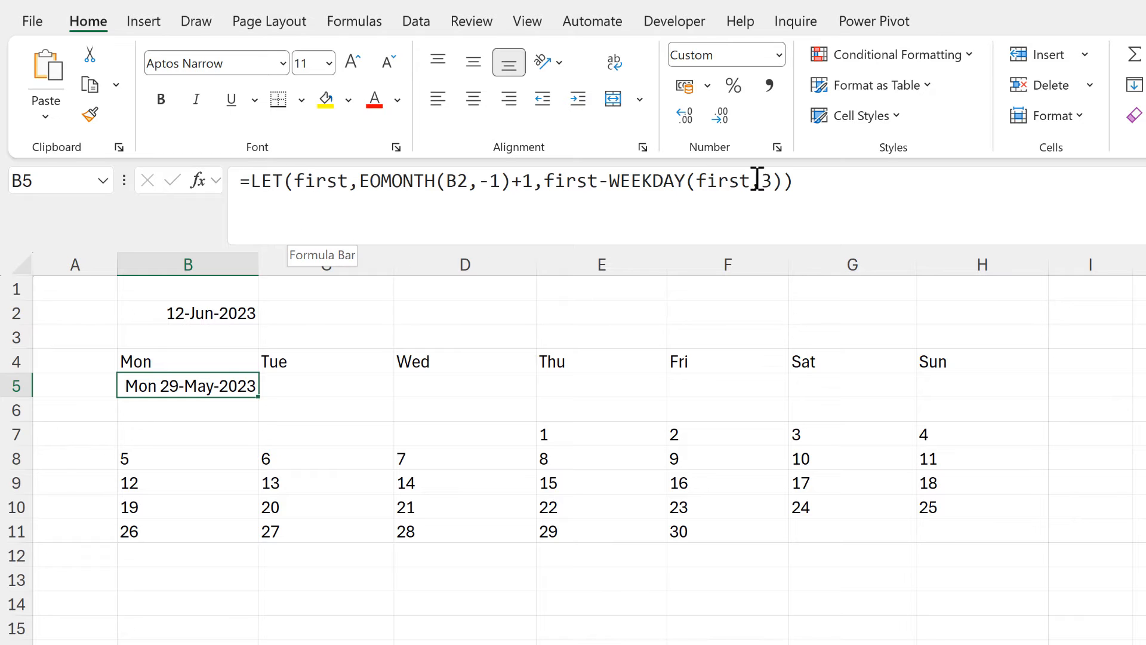
pyautogui.click(784, 180)
pyautogui.write(',')
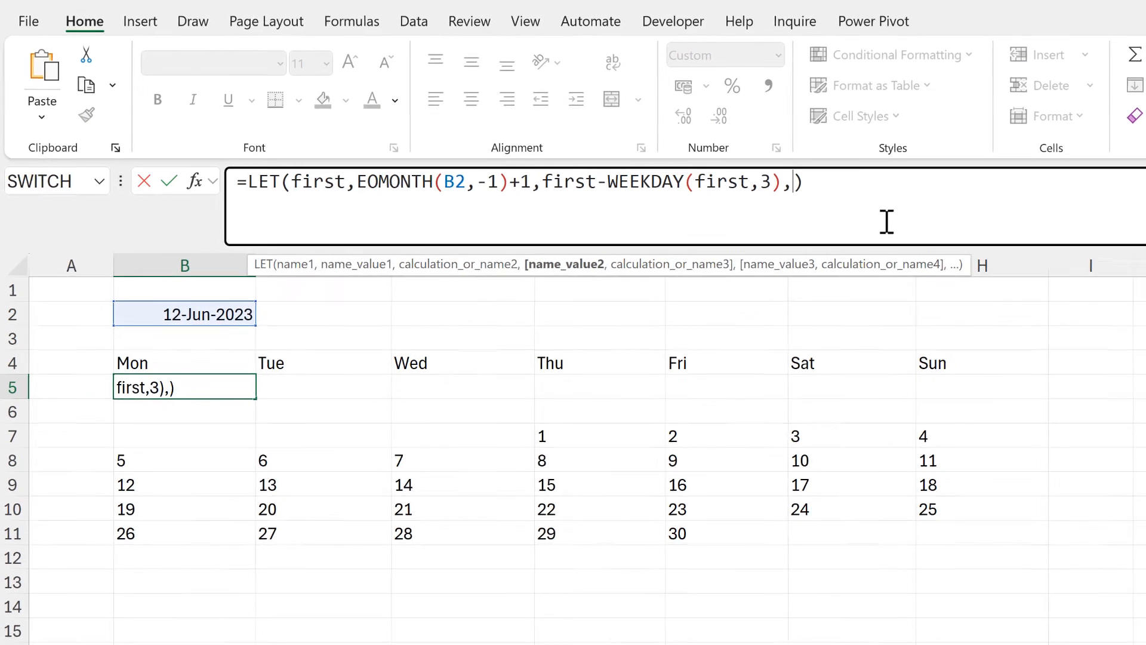
pyautogui.hotkey('alt', 'Return')
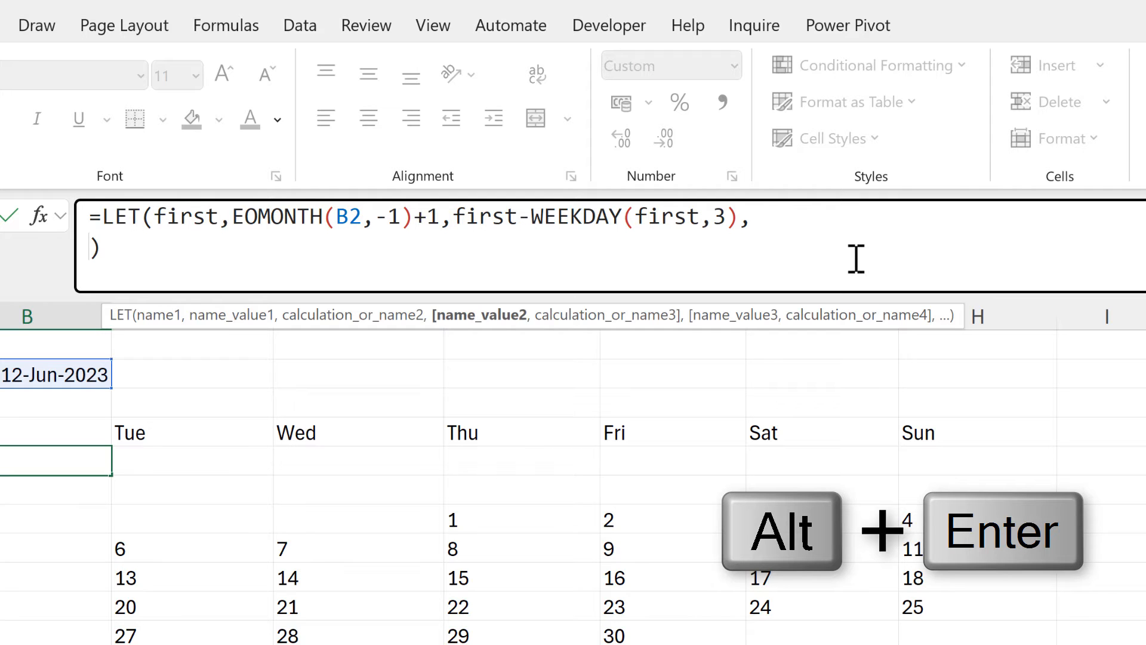
pyautogui.hotkey('ctrl', 'v')
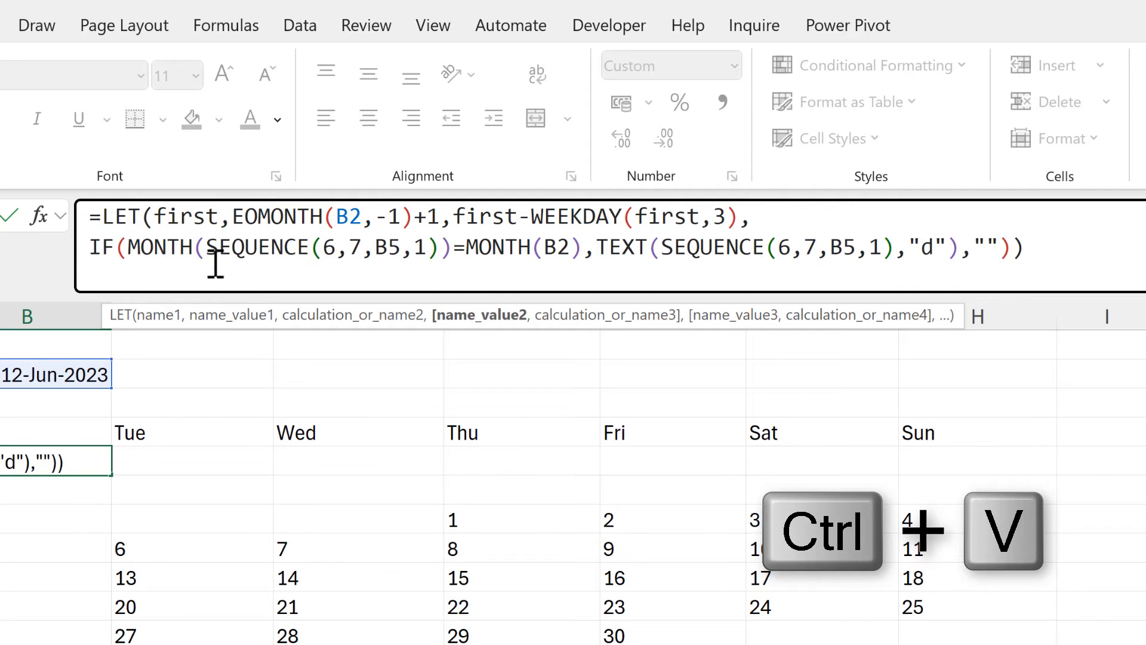
# Define a LET variable seq as SEQUENCE(6,7,B5,1) on its own line above the IF in the B5 formula.
pyautogui.moveTo(206, 243); pyautogui.dragTo(440, 250)
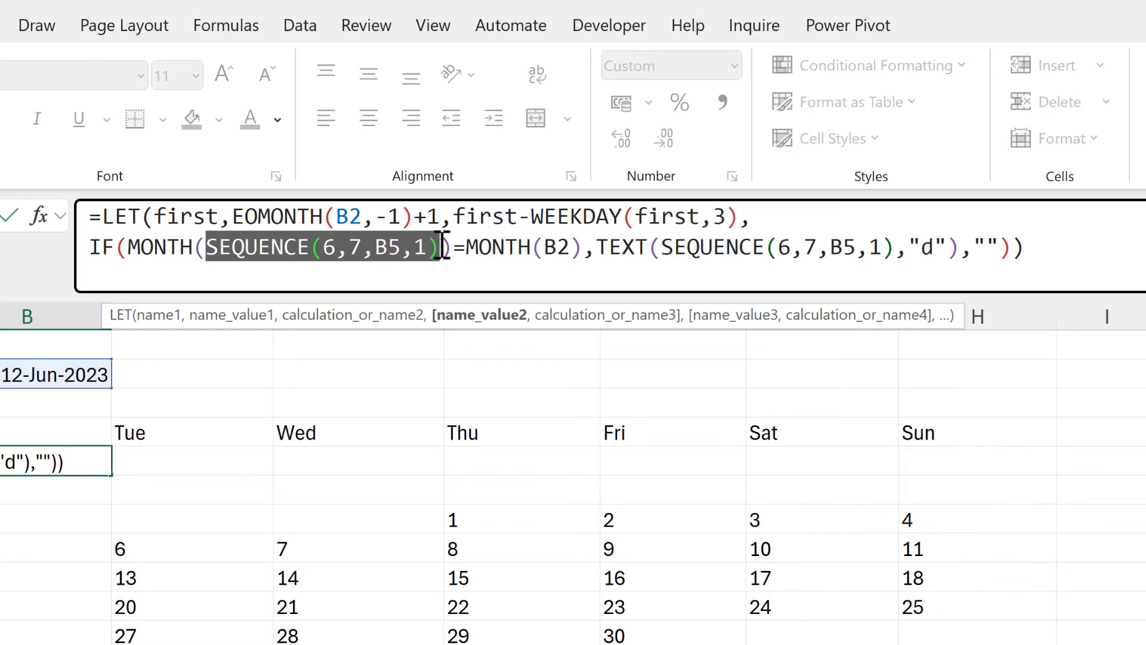
pyautogui.hotkey('ctrl', 'c')
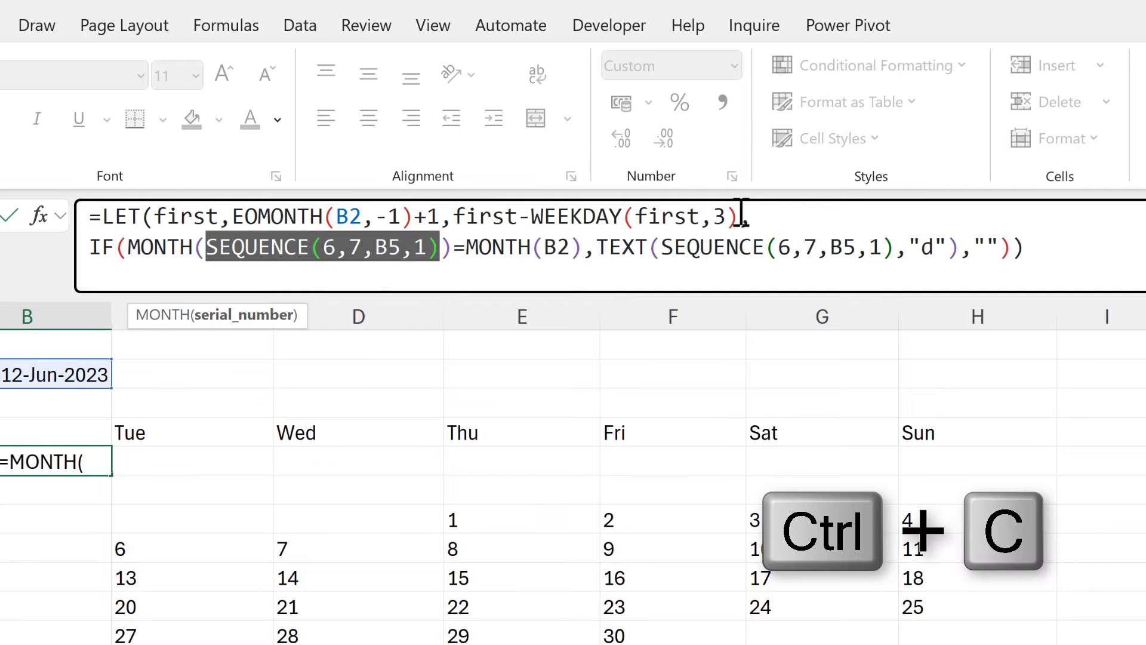
pyautogui.click(770, 218)
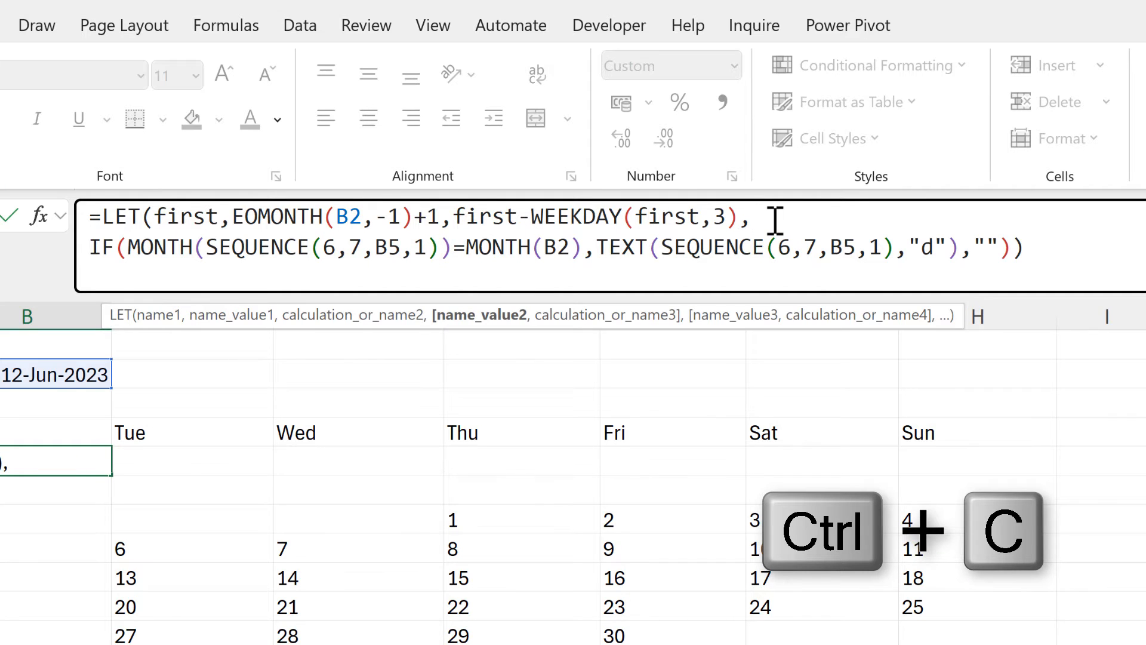
pyautogui.hotkey('alt', 'Return')
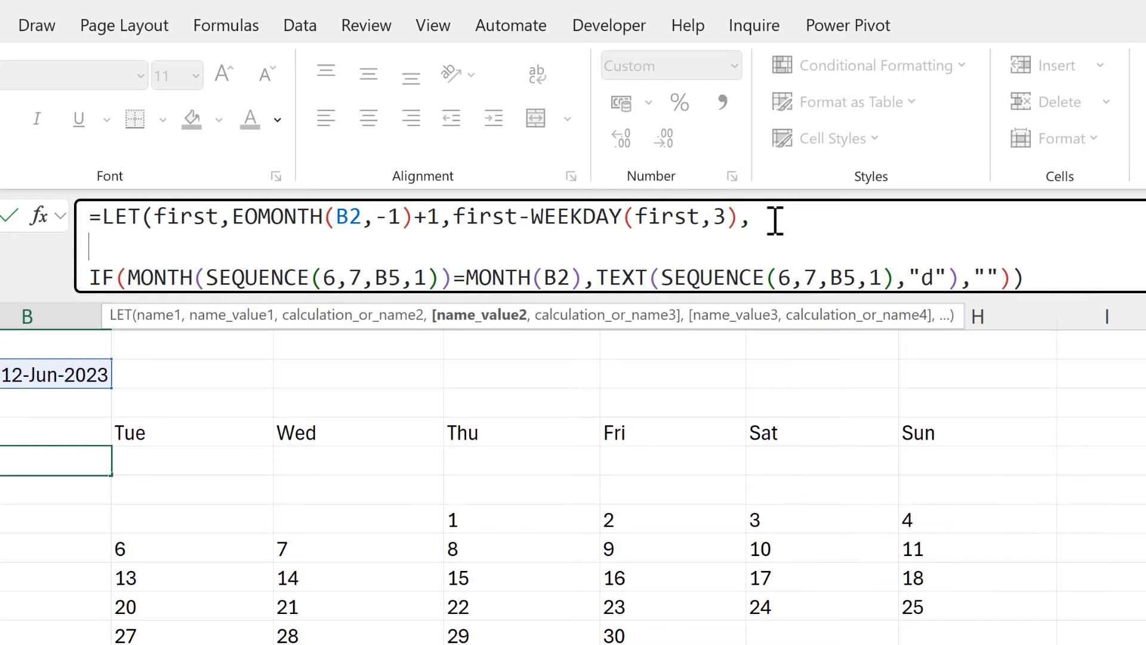
pyautogui.write('seq,')
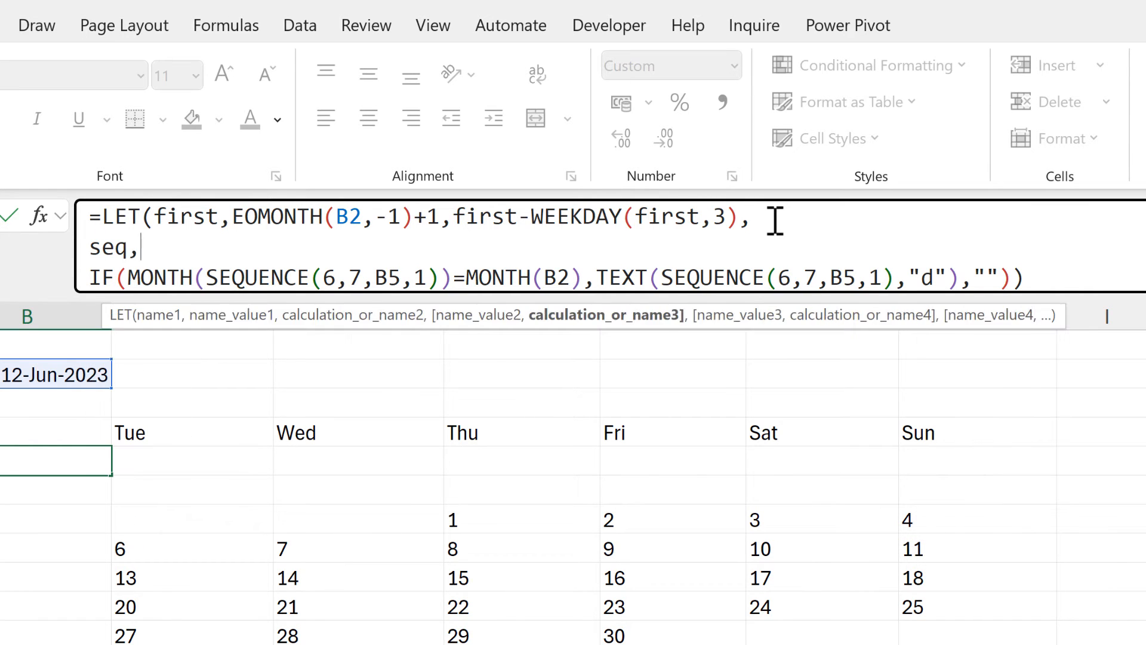
pyautogui.hotkey('ctrl', 'v')
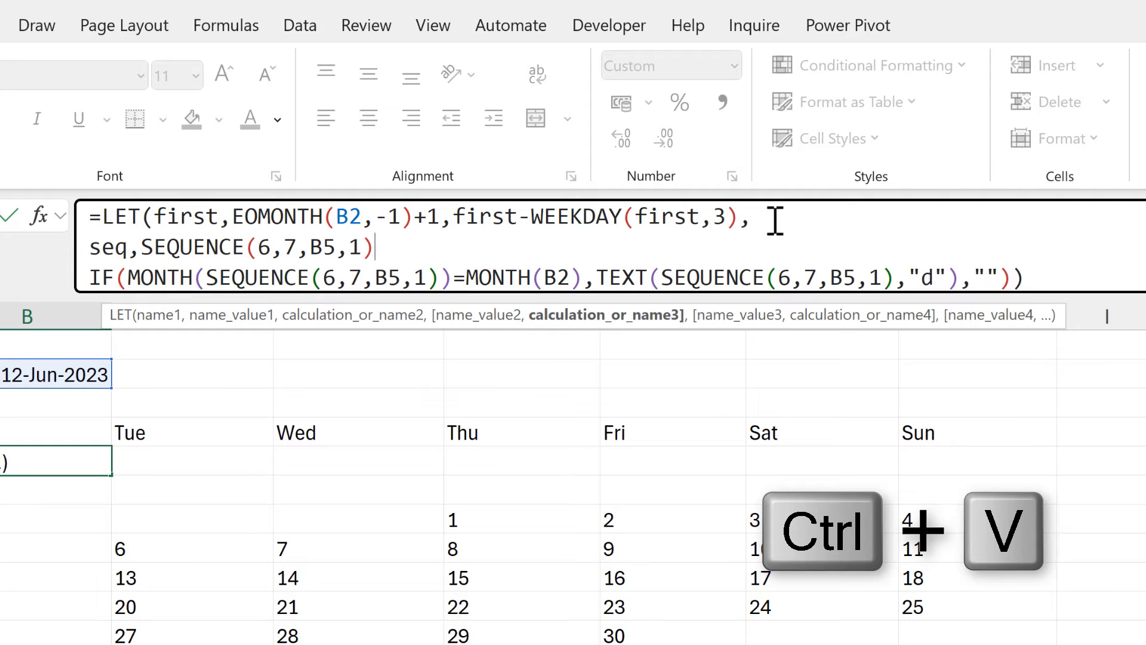
pyautogui.write(',')
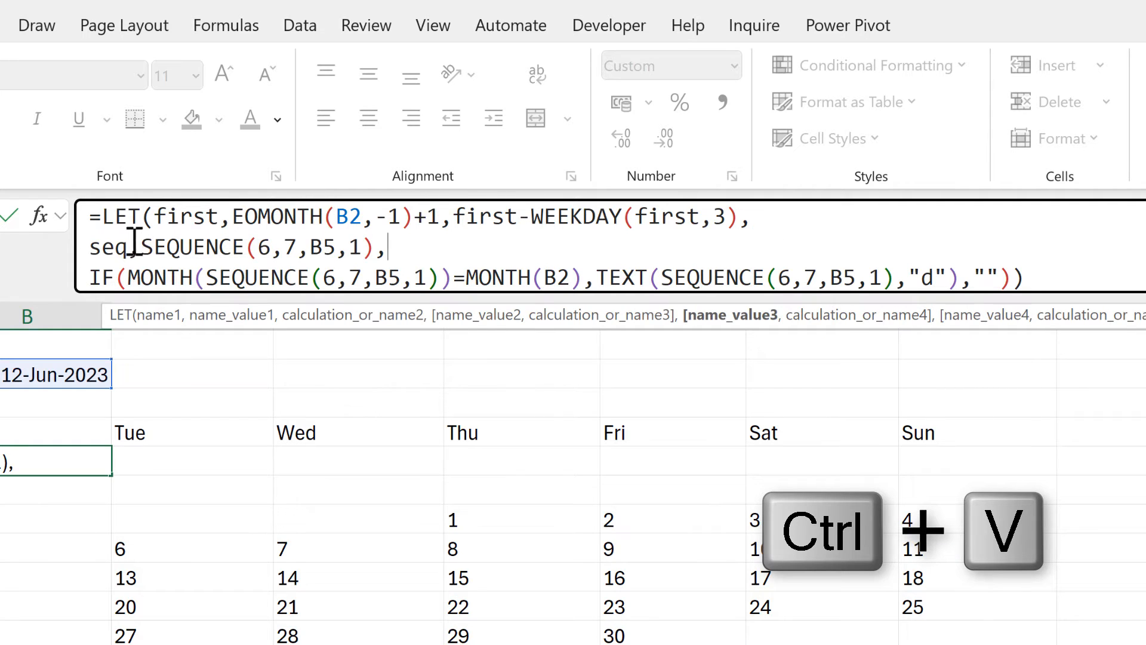
# Replace both SEQUENCE(6,7,B5,1) expressions inside the IF, in MONTH and in TEXT, with the variable seq.
pyautogui.moveTo(208, 278); pyautogui.dragTo(440, 279)
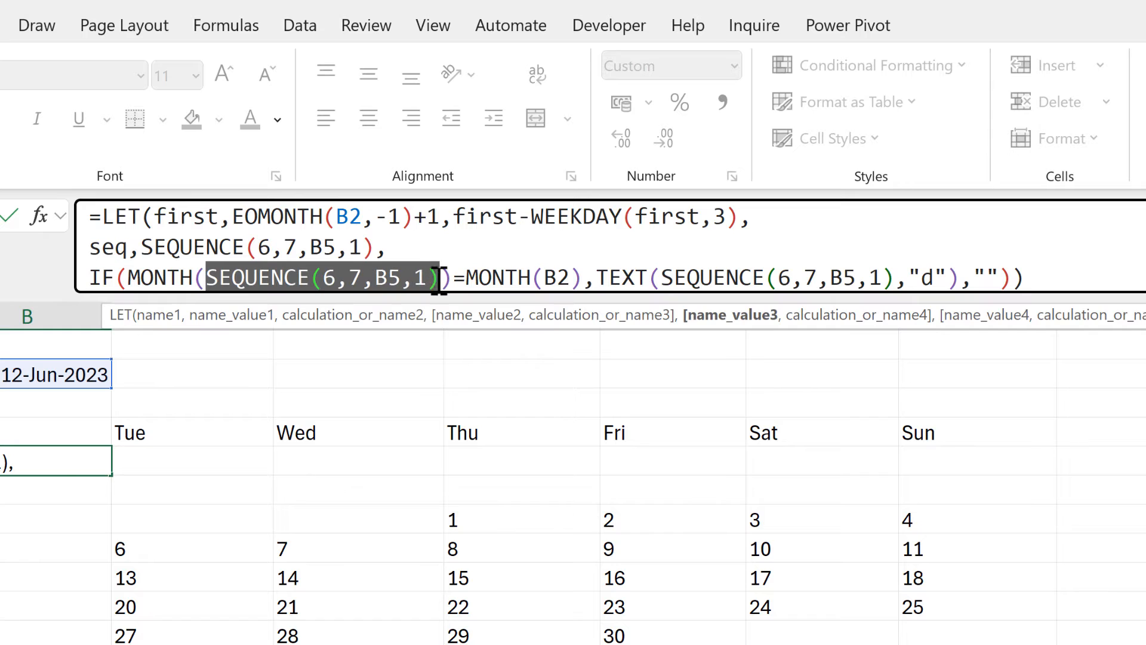
pyautogui.write('seq')
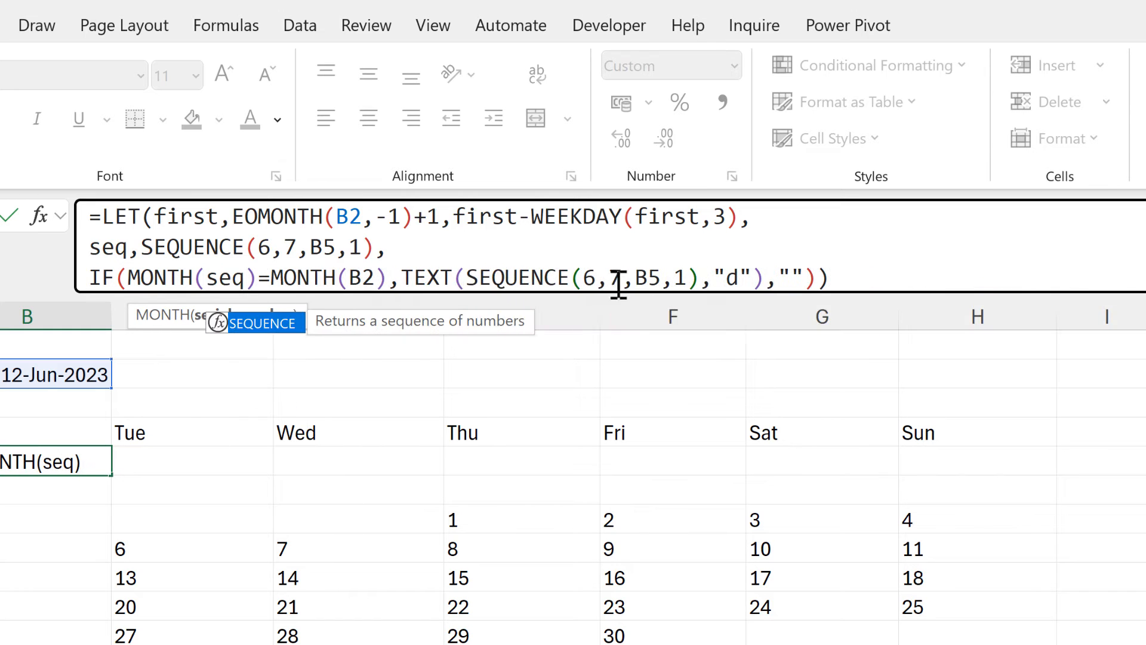
pyautogui.click(465, 278)
pyautogui.moveTo(466, 277); pyautogui.dragTo(699, 292)
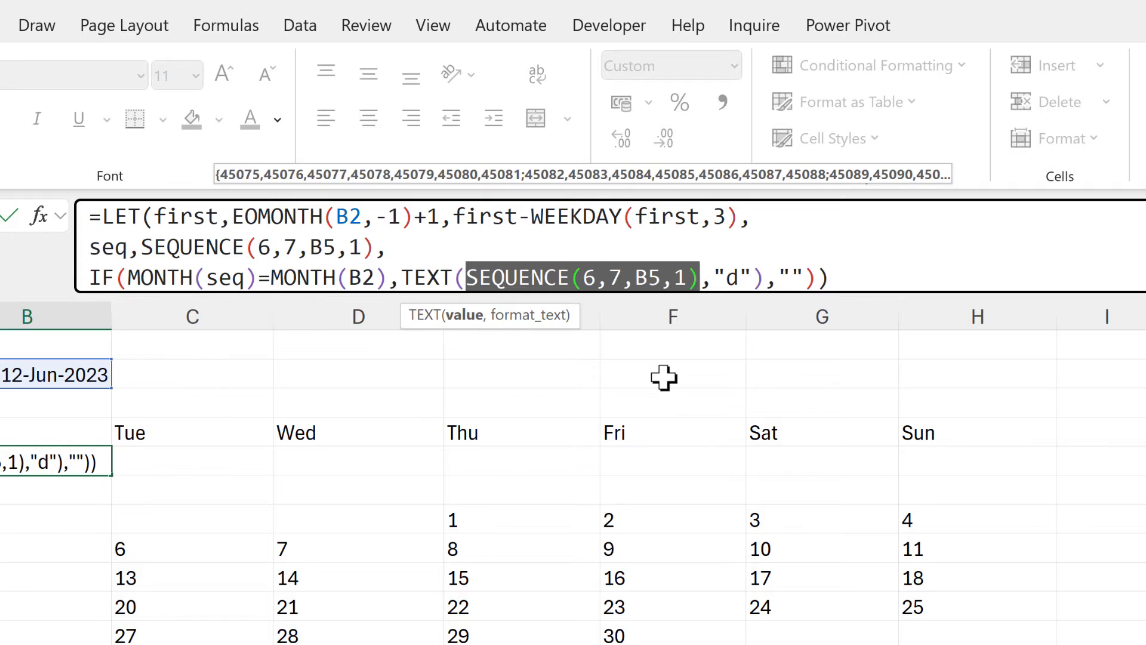
pyautogui.write('seq')
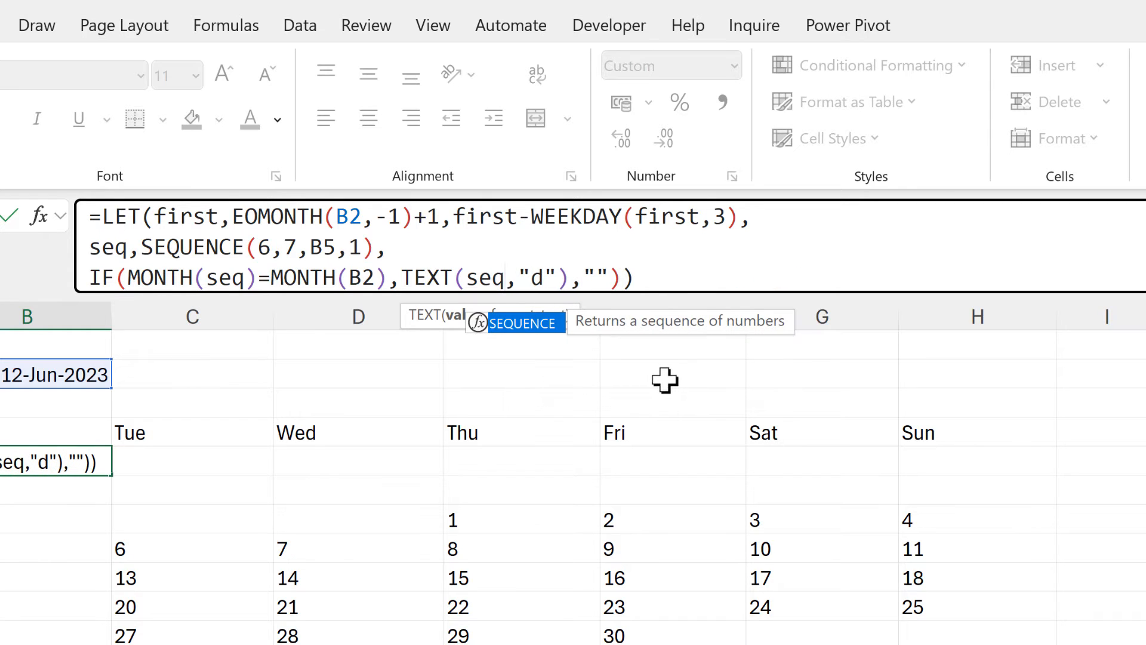
pyautogui.click(655, 270)
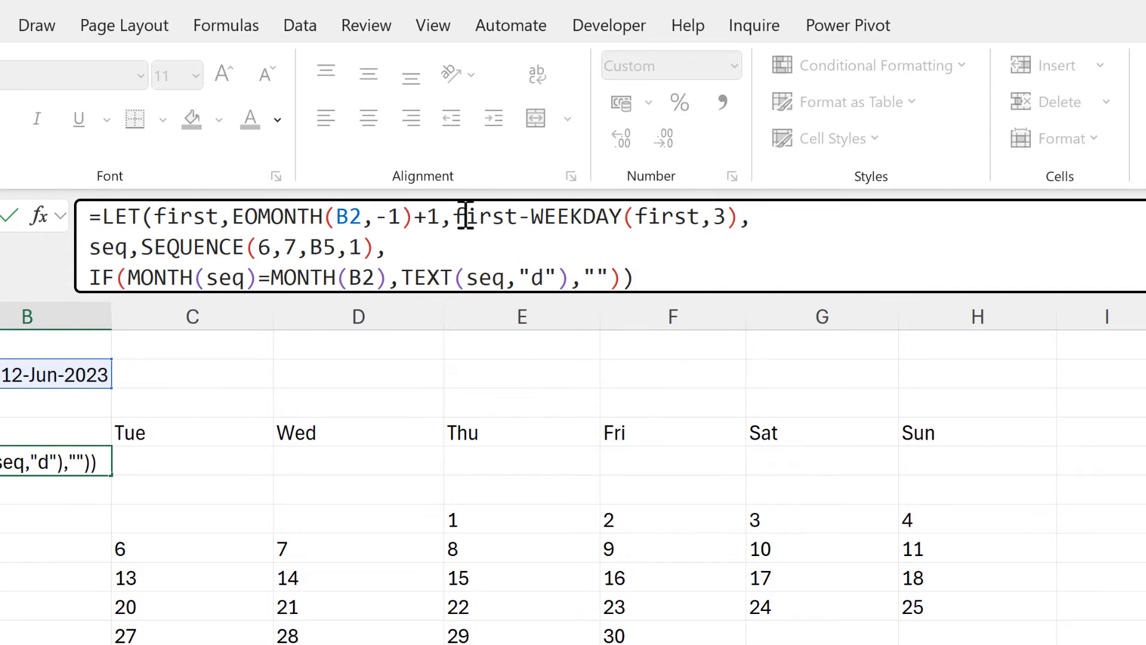
# Move first-WEEKDAY(first,3) into the seq definition as SEQUENCE's start value in place of B5, and enter the formula.
pyautogui.moveTo(465, 216); pyautogui.dragTo(742, 217)
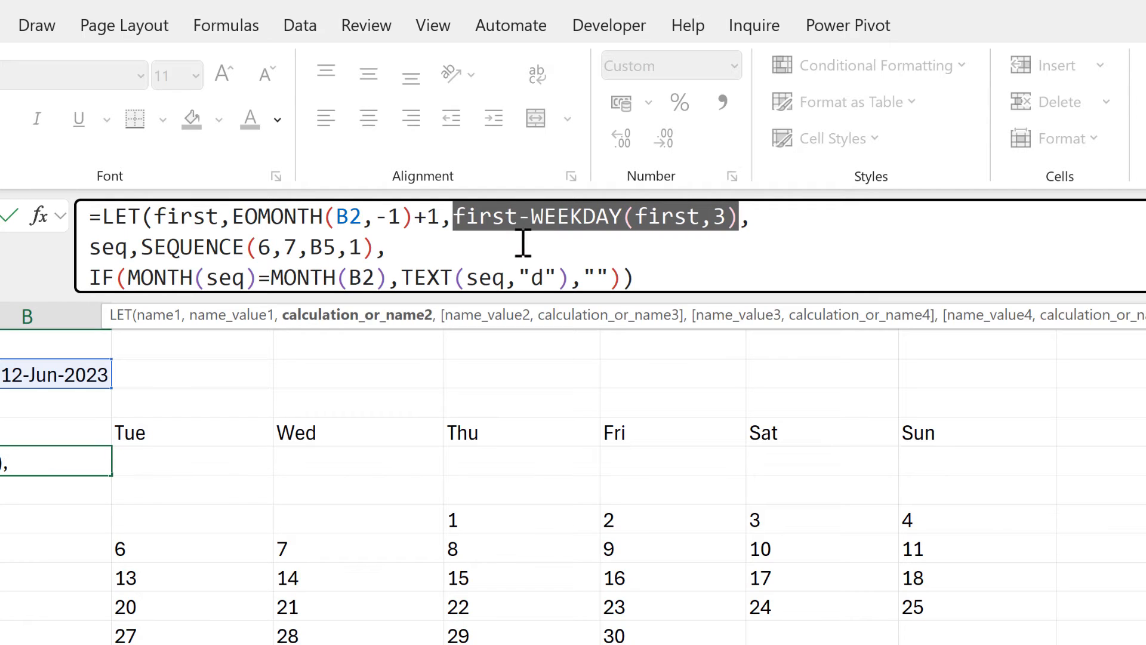
pyautogui.hotkey('ctrl', 'c')
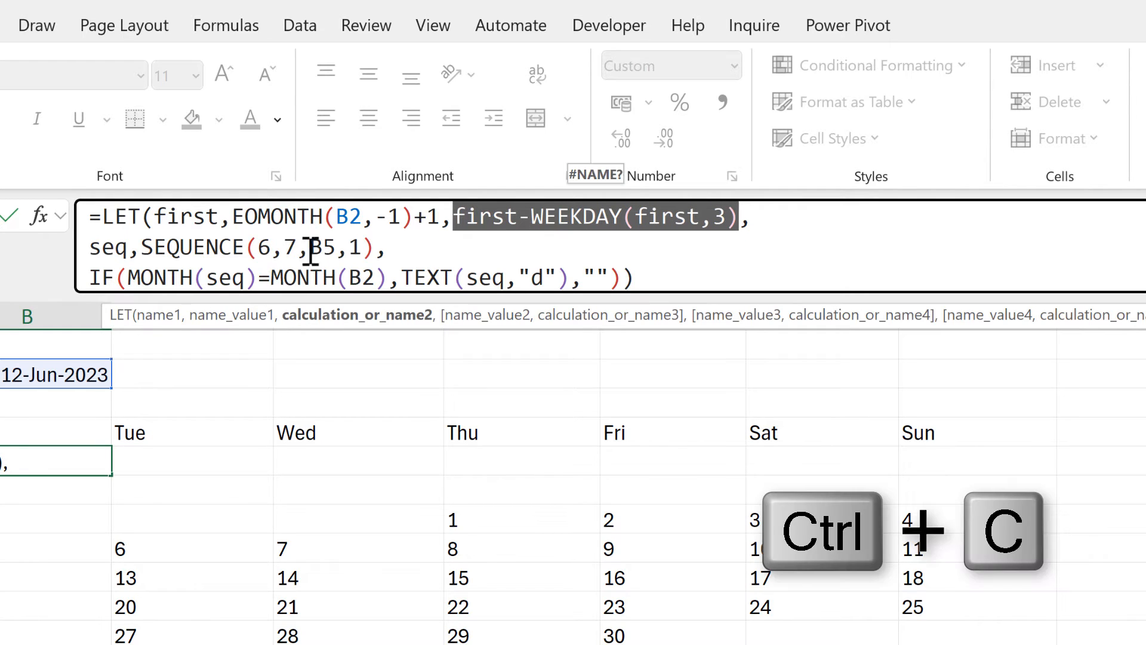
pyautogui.moveTo(310, 249); pyautogui.dragTo(332, 250)
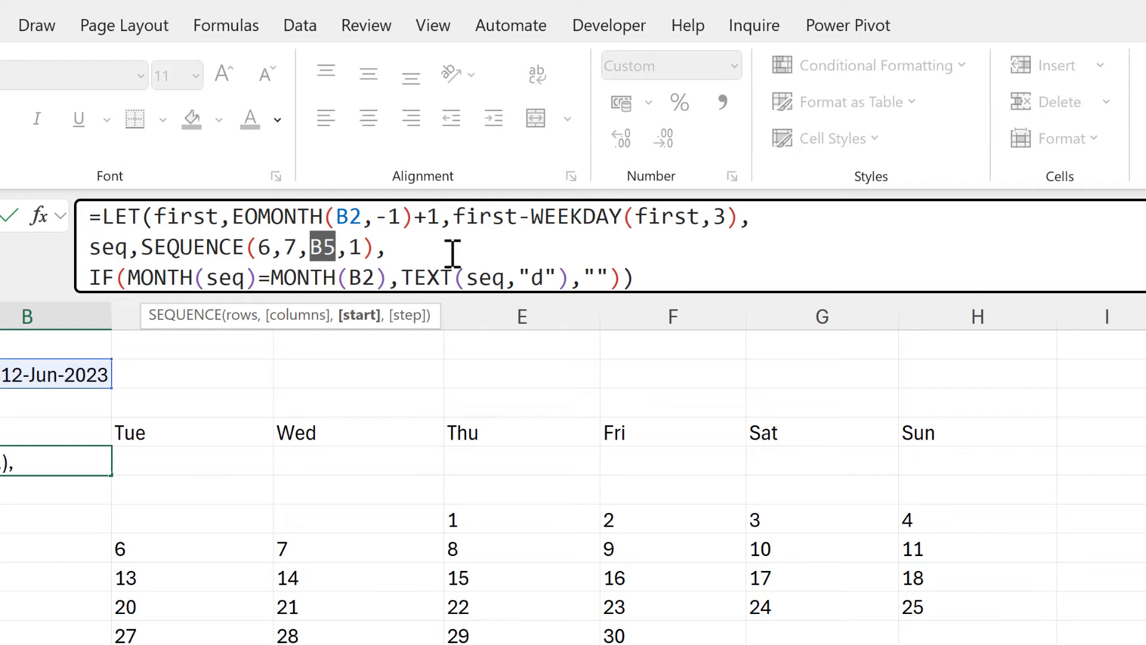
pyautogui.hotkey('ctrl', 'v')
pyautogui.moveTo(792, 216); pyautogui.dragTo(454, 217)
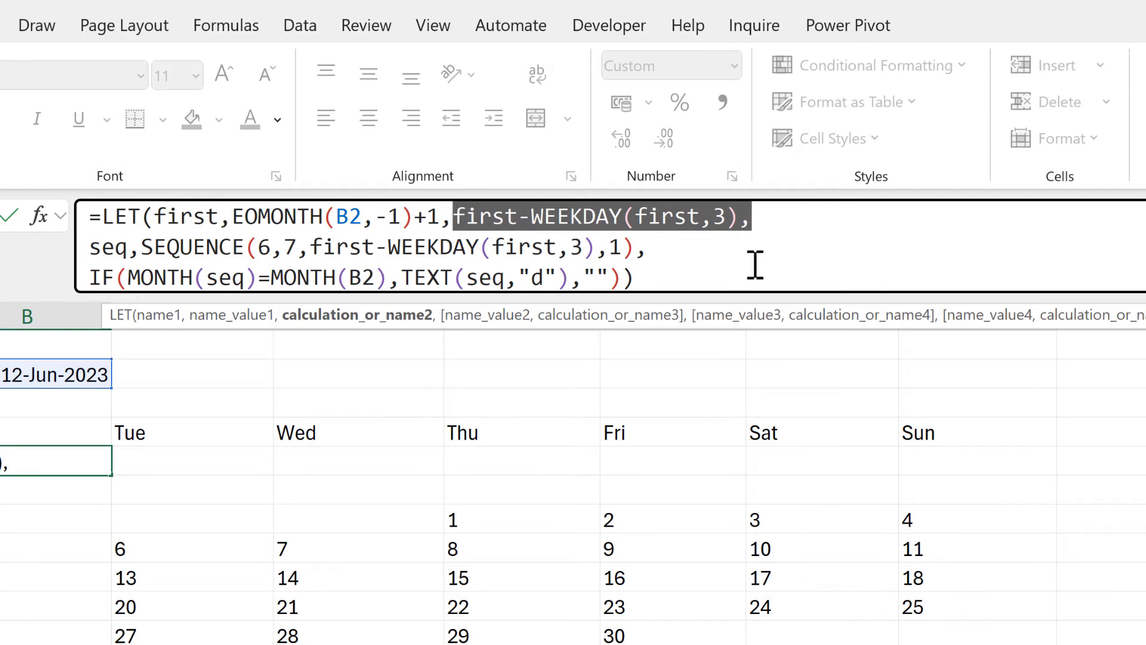
pyautogui.press('BackSpace')
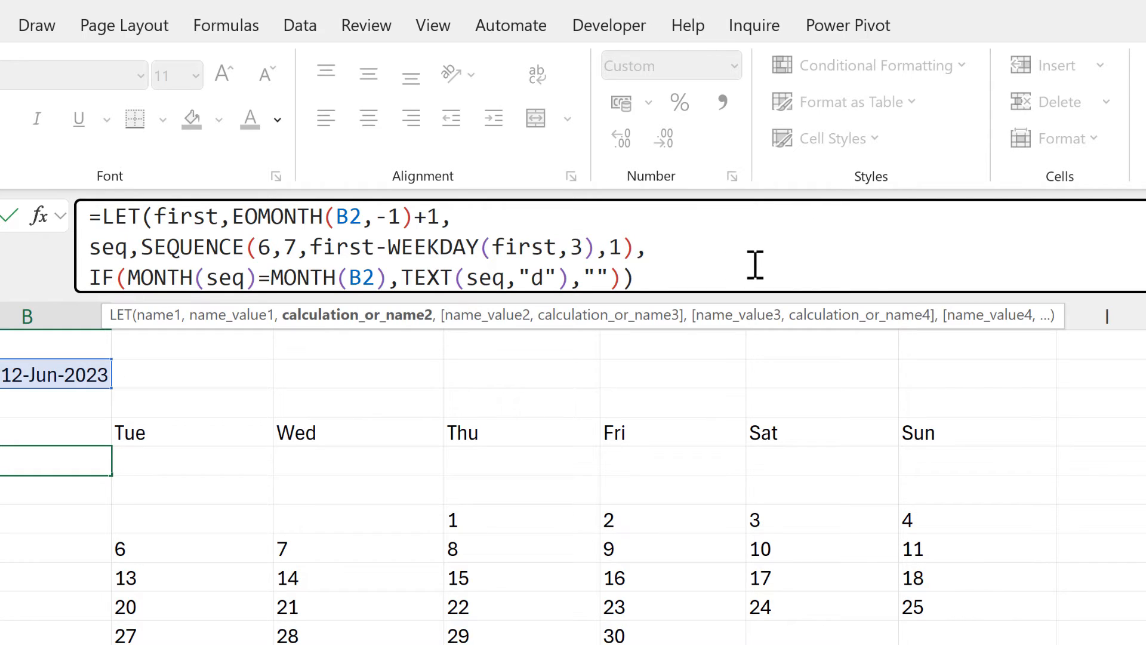
pyautogui.click(681, 272)
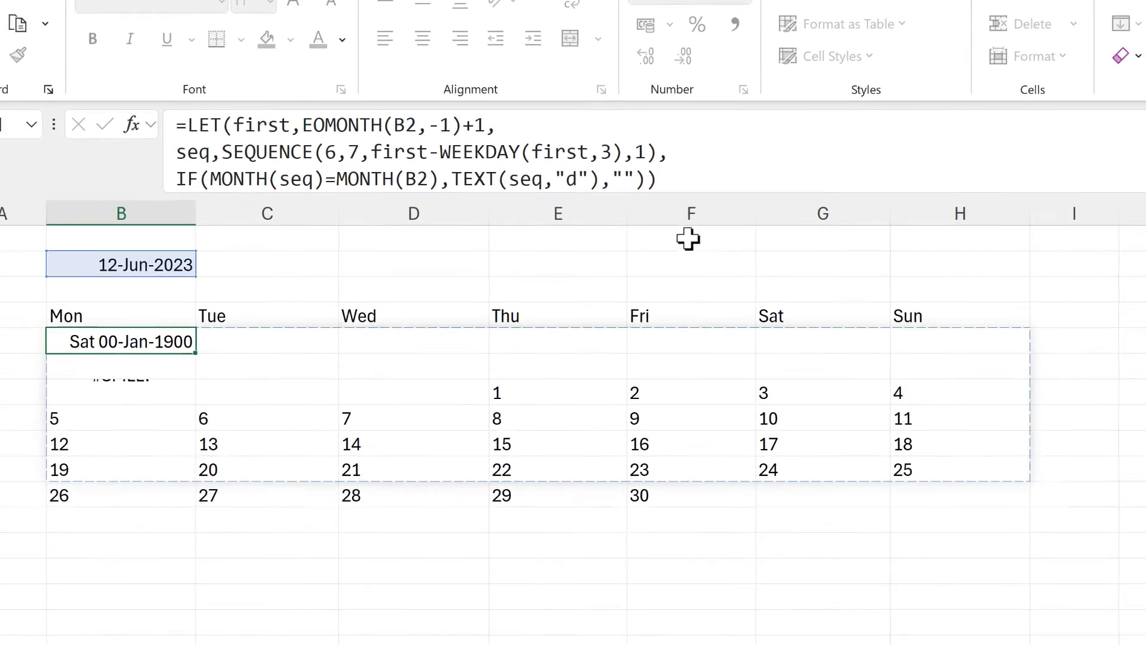
pyautogui.press('Return')
# Delete the old calendar formula from B7 and select the combined formula in B5.
pyautogui.click(206, 316)
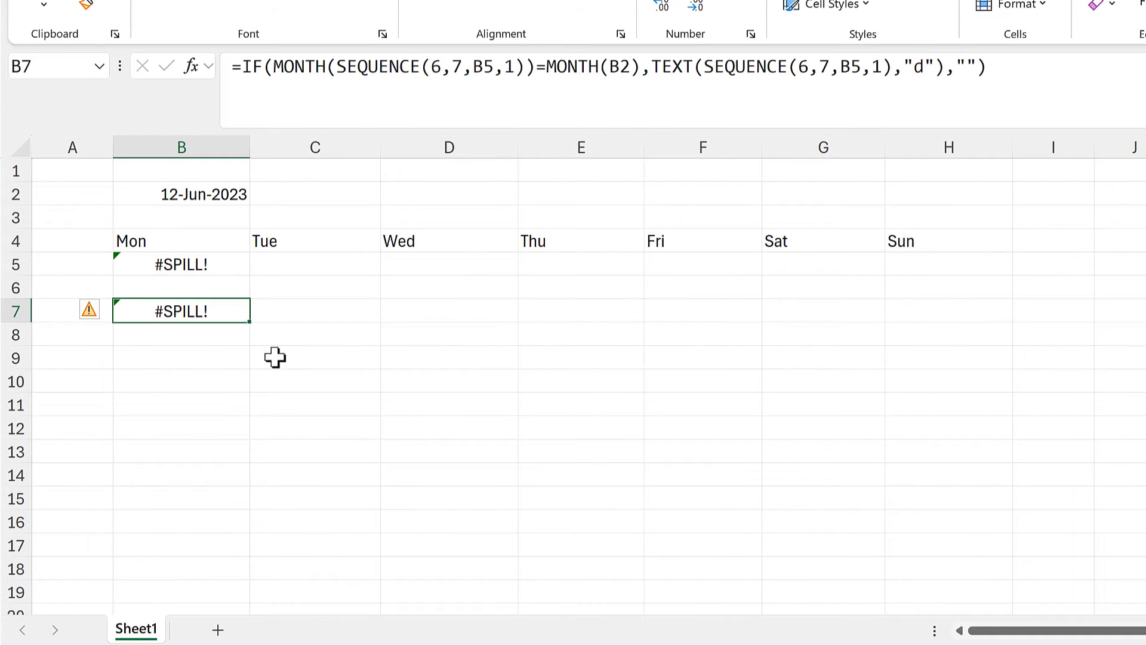
pyautogui.press('Delete')
pyautogui.click(149, 258)
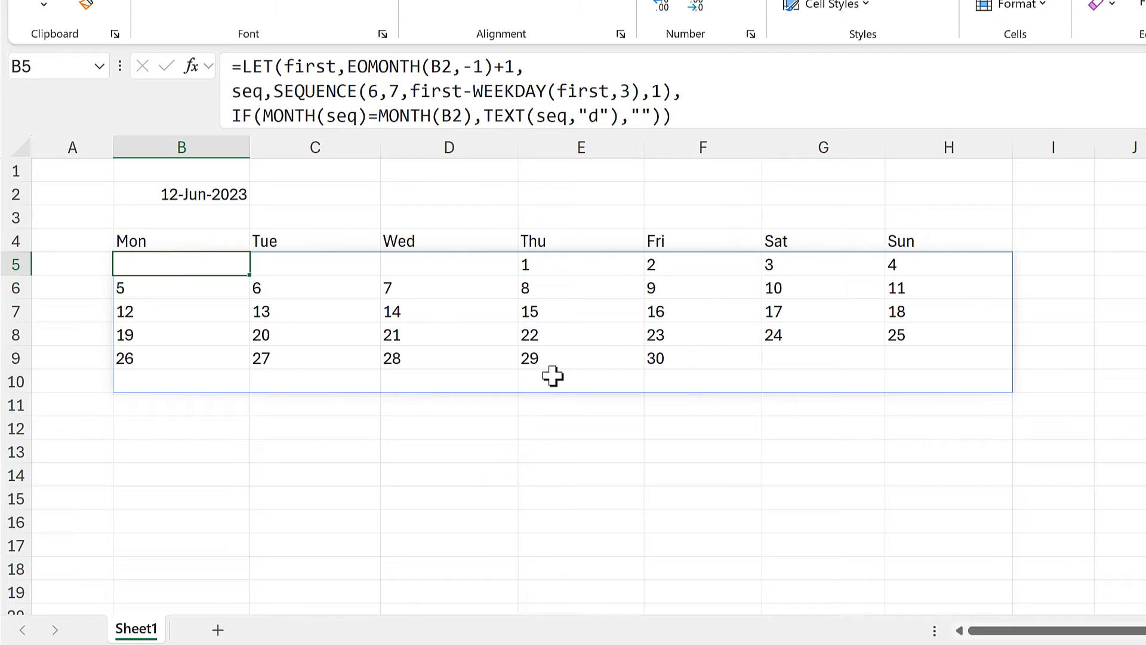
# Change the date in B2 to 12/07/2023 and check the calendar formula in B5 and the weekday header in B4.
pyautogui.click(229, 186)
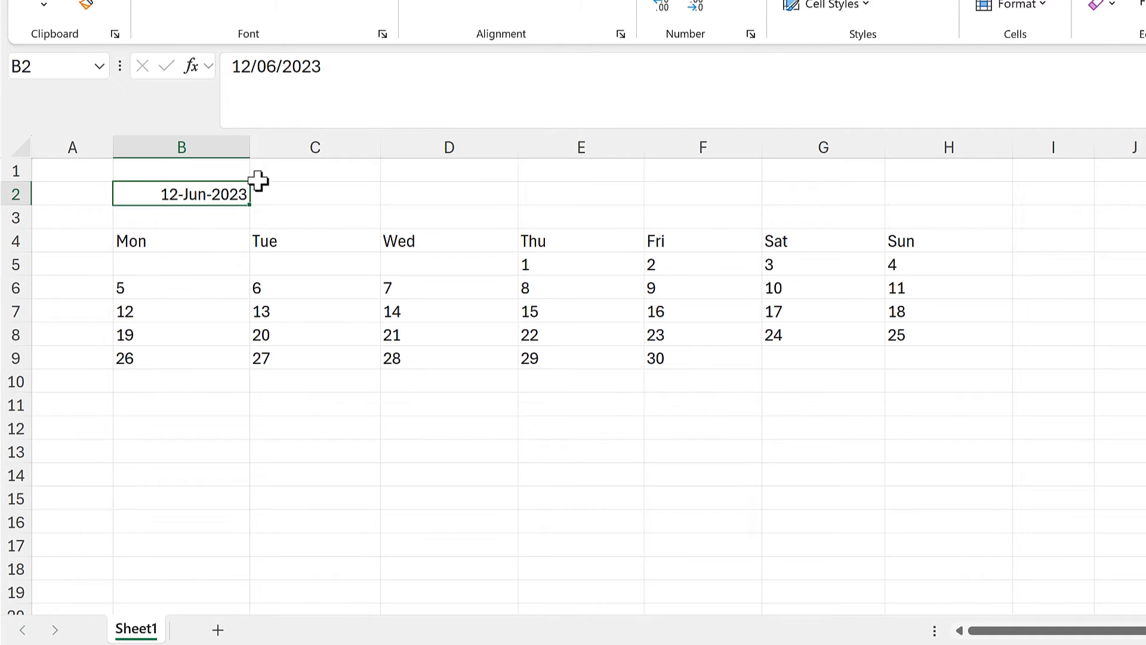
pyautogui.click(278, 66)
pyautogui.press('BackSpace')
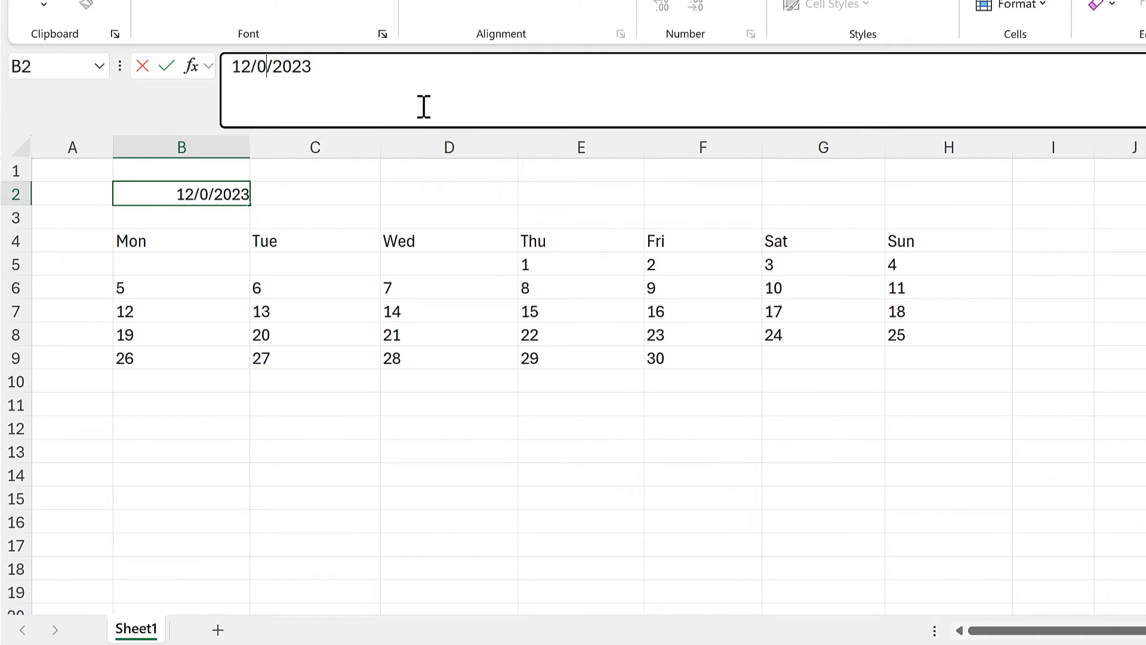
pyautogui.write('7')
pyautogui.press('Return')
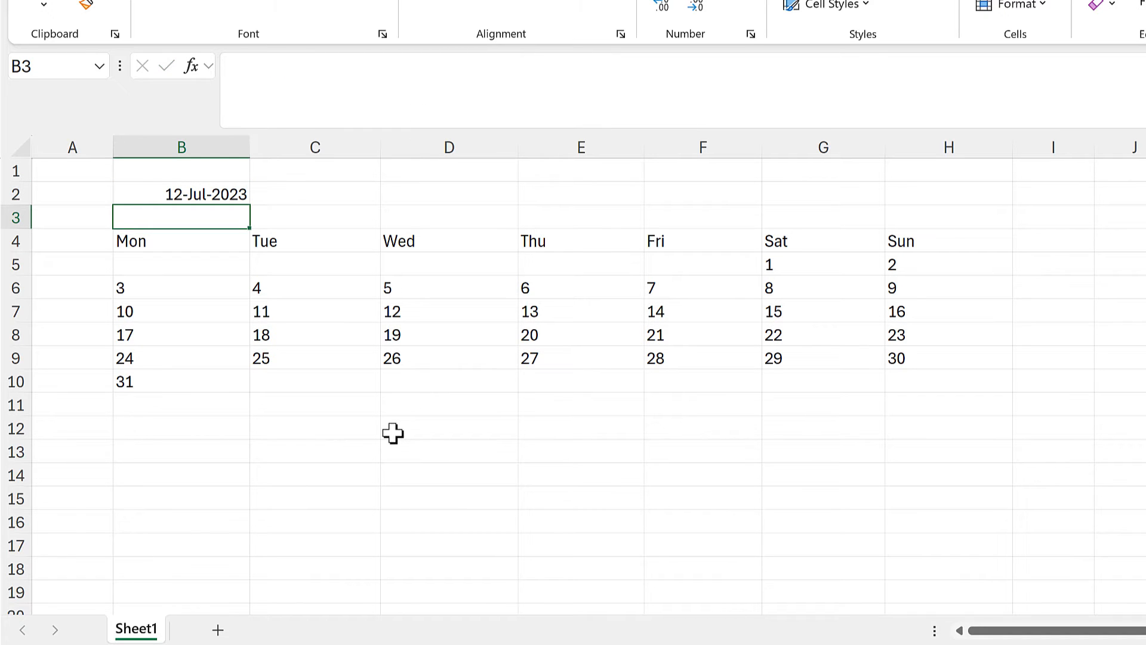
pyautogui.click(190, 266)
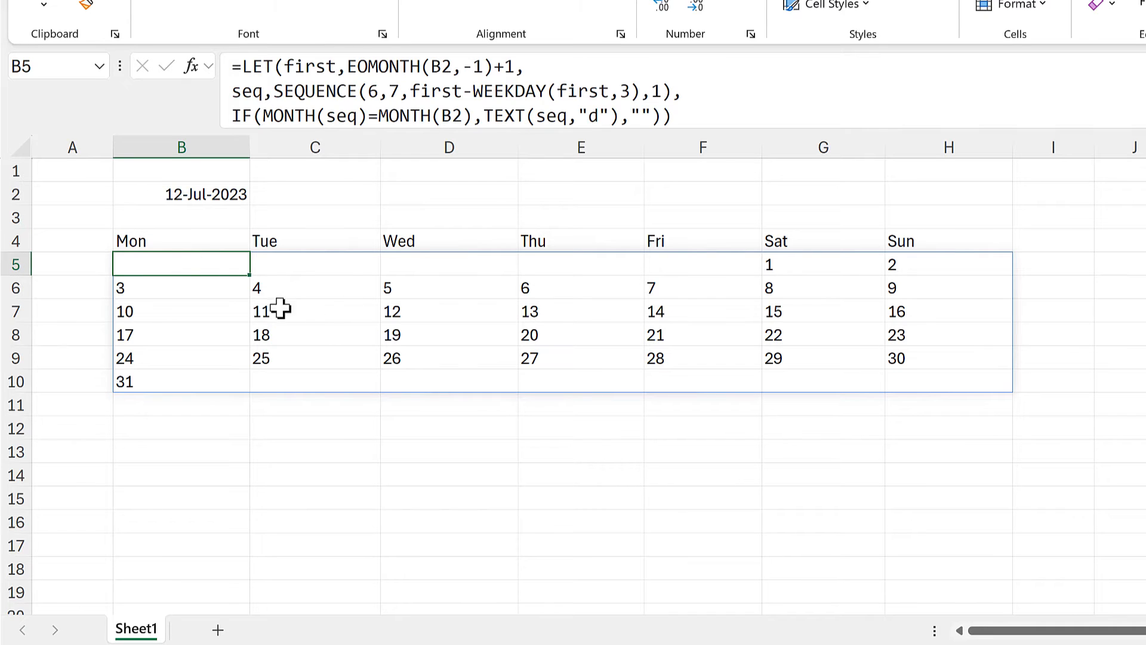
pyautogui.click(185, 241)
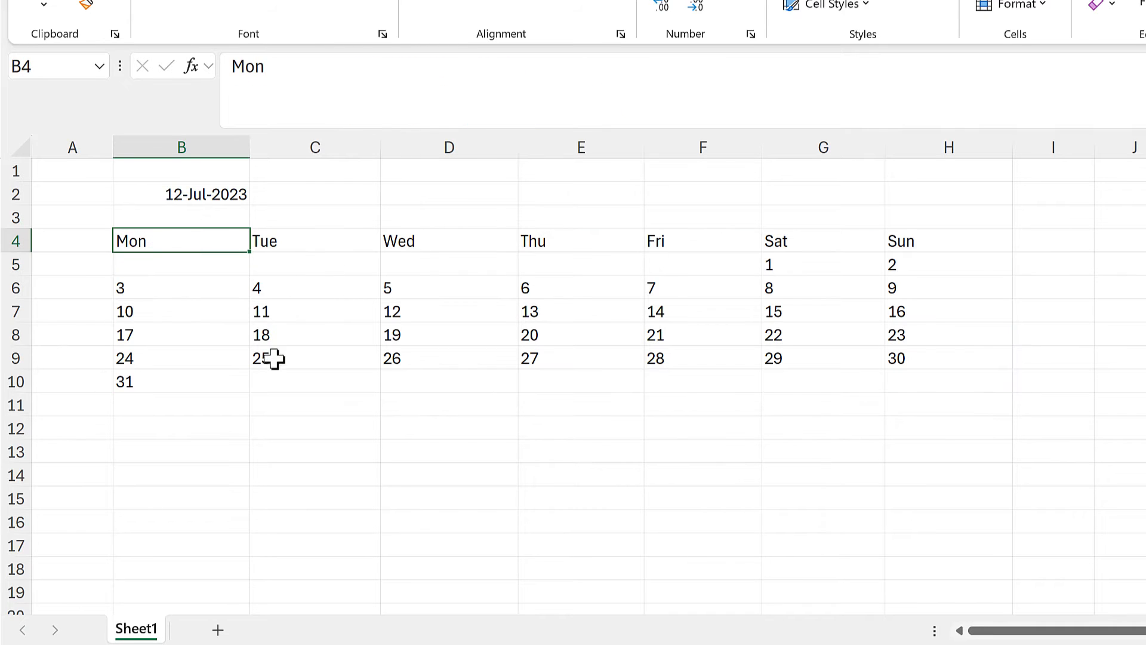
# Start a VSTACK formula in B12 with the weekday headers B4:H4, converted to a constant array, as its first array.
pyautogui.click(206, 423)
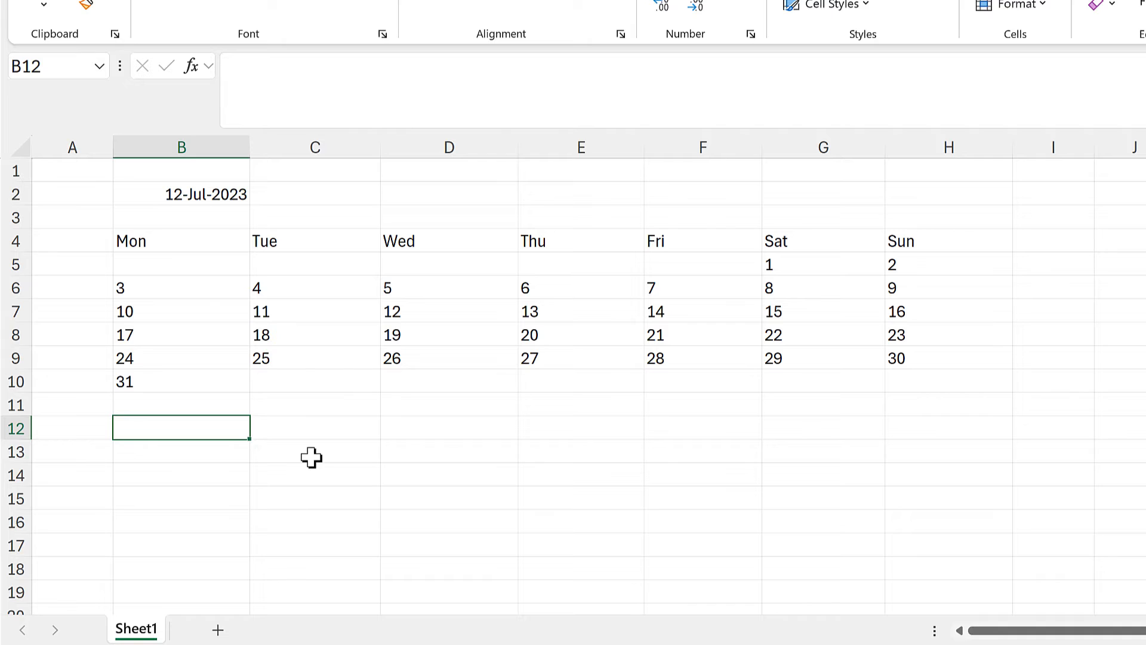
pyautogui.write('=vst')
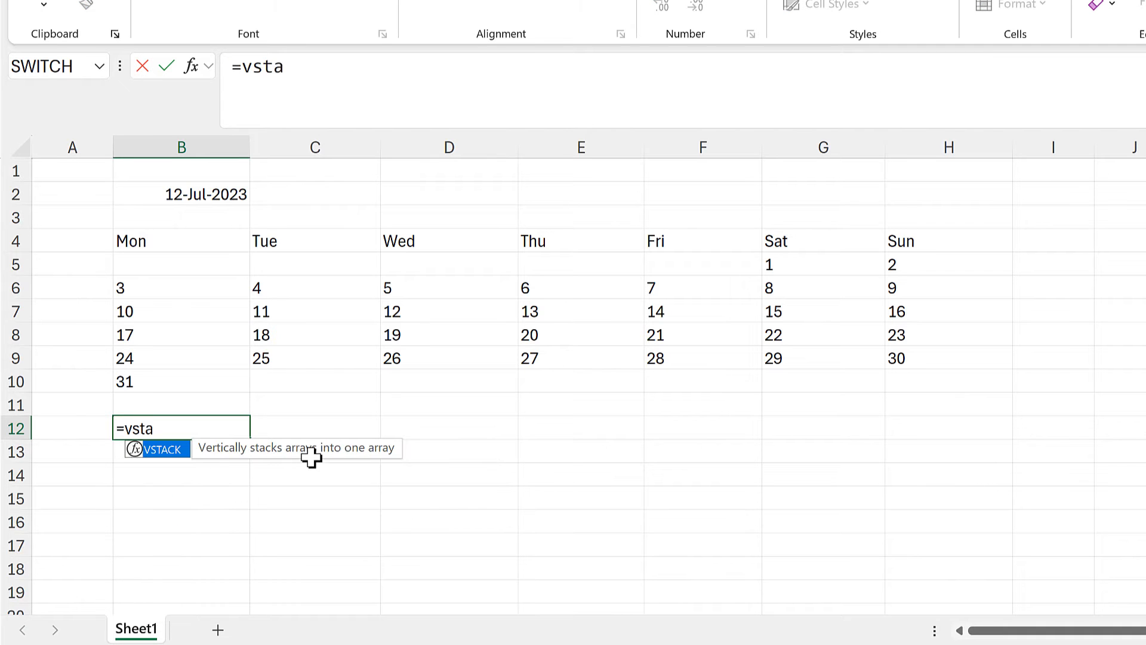
pyautogui.write('a')
pyautogui.press('Tab')
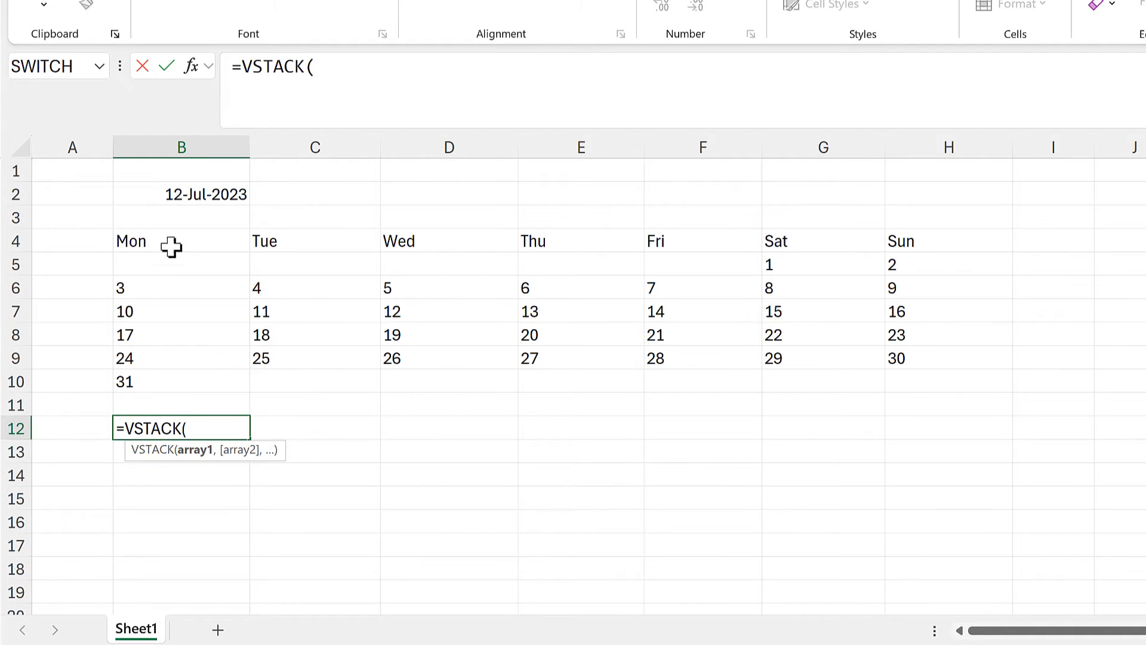
pyautogui.moveTo(171, 244); pyautogui.dragTo(913, 239)
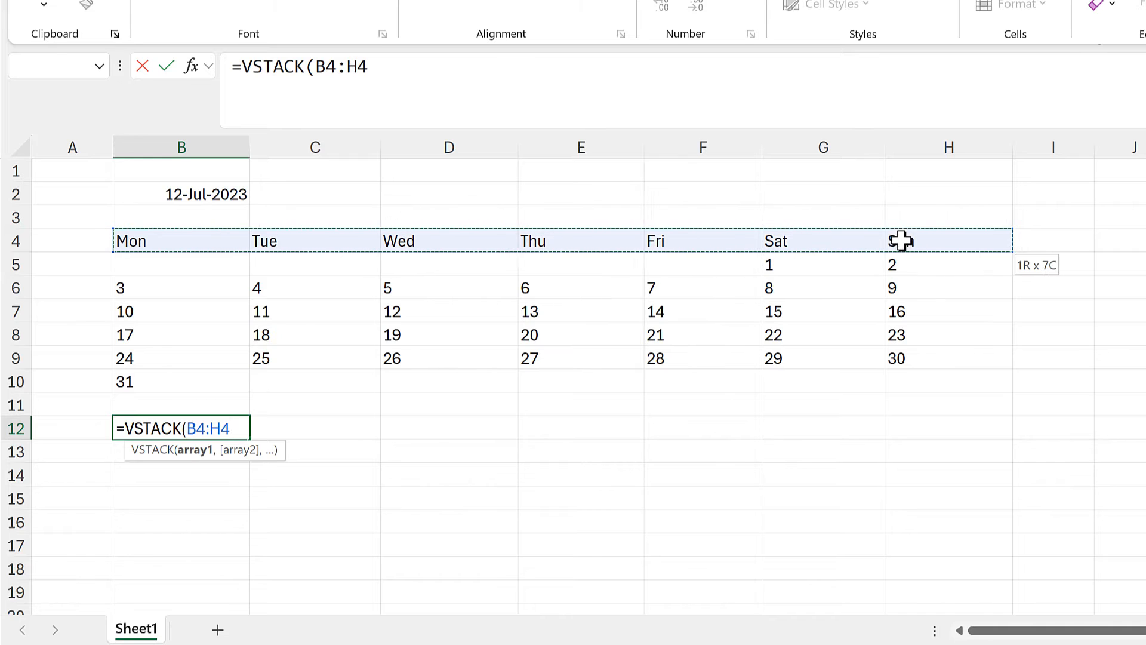
pyautogui.moveTo(230, 430); pyautogui.dragTo(190, 433)
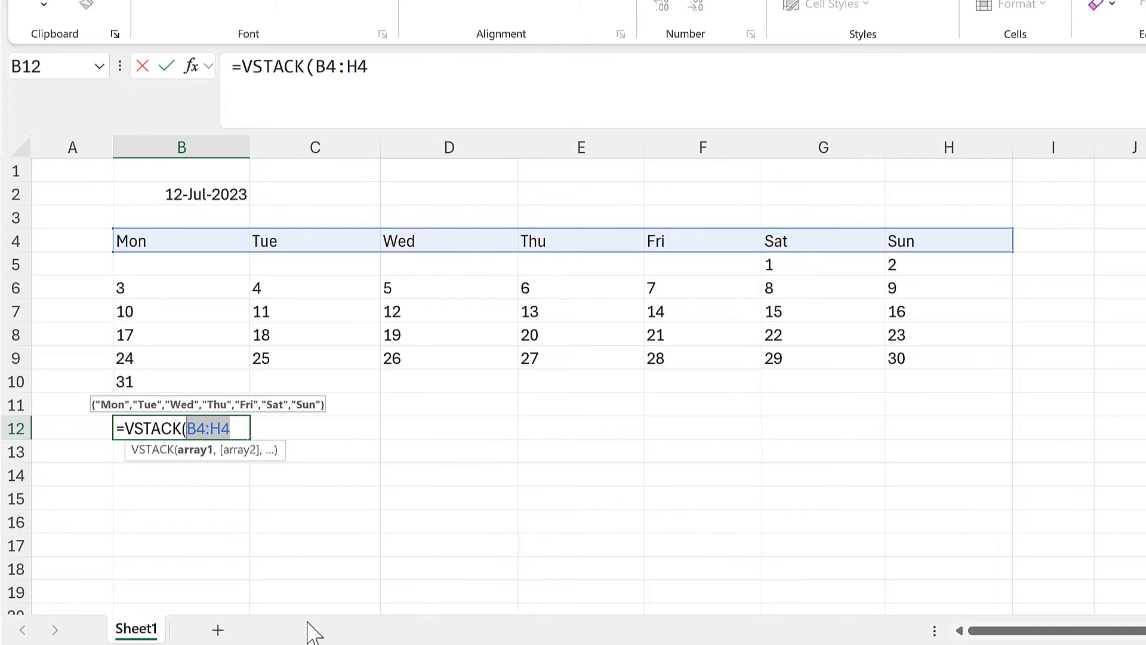
pyautogui.press('F9')
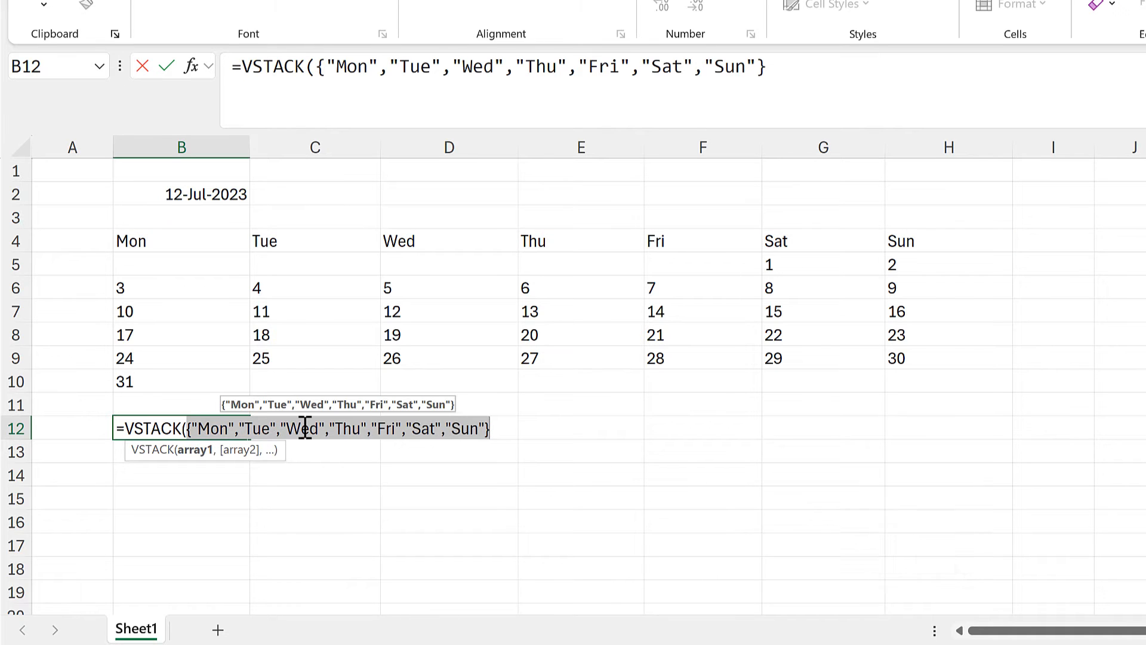
pyautogui.click(505, 432)
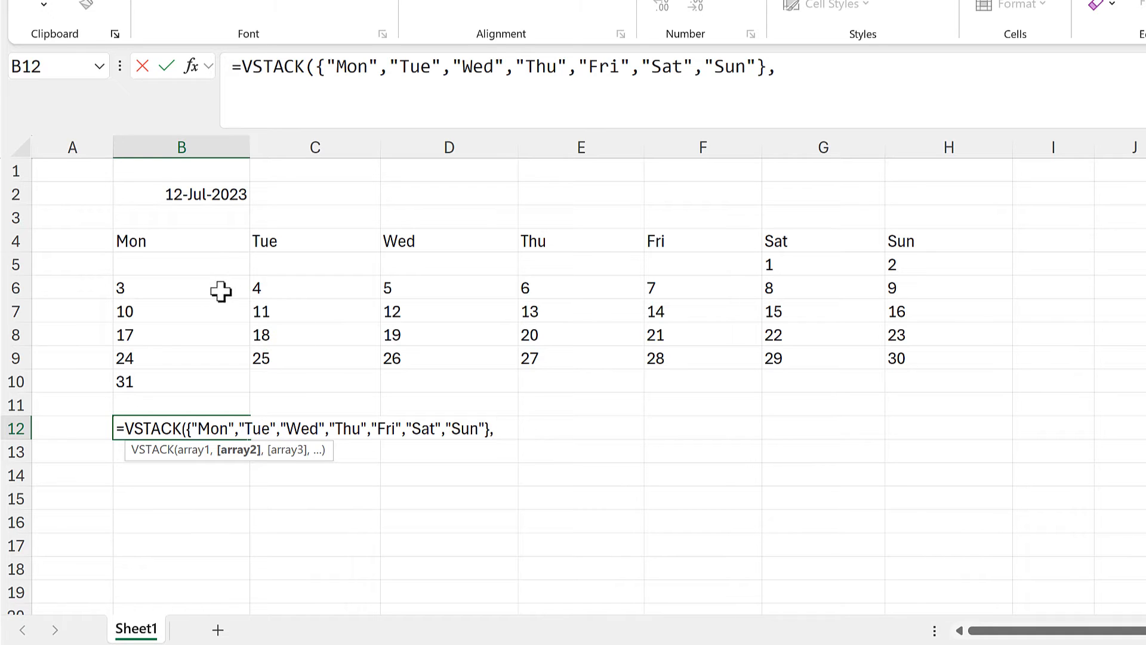
# Add the spilled calendar B5# as VSTACK's second array, enter the formula, and check the stacked result in B12 and B13.
pyautogui.click(203, 261)
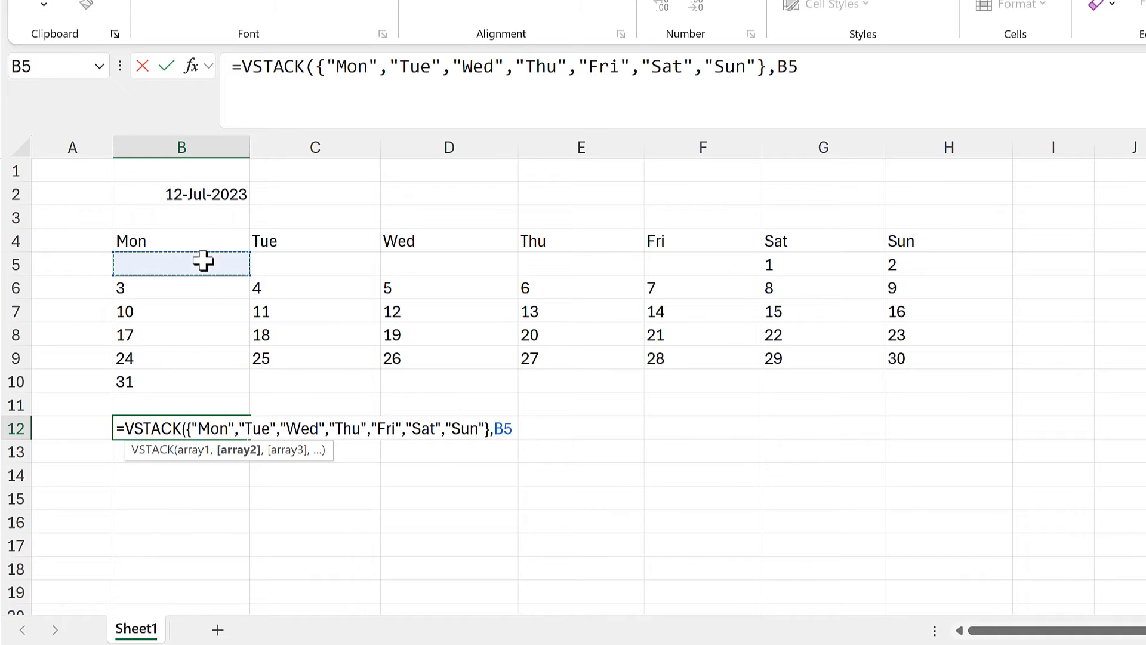
pyautogui.write('#')
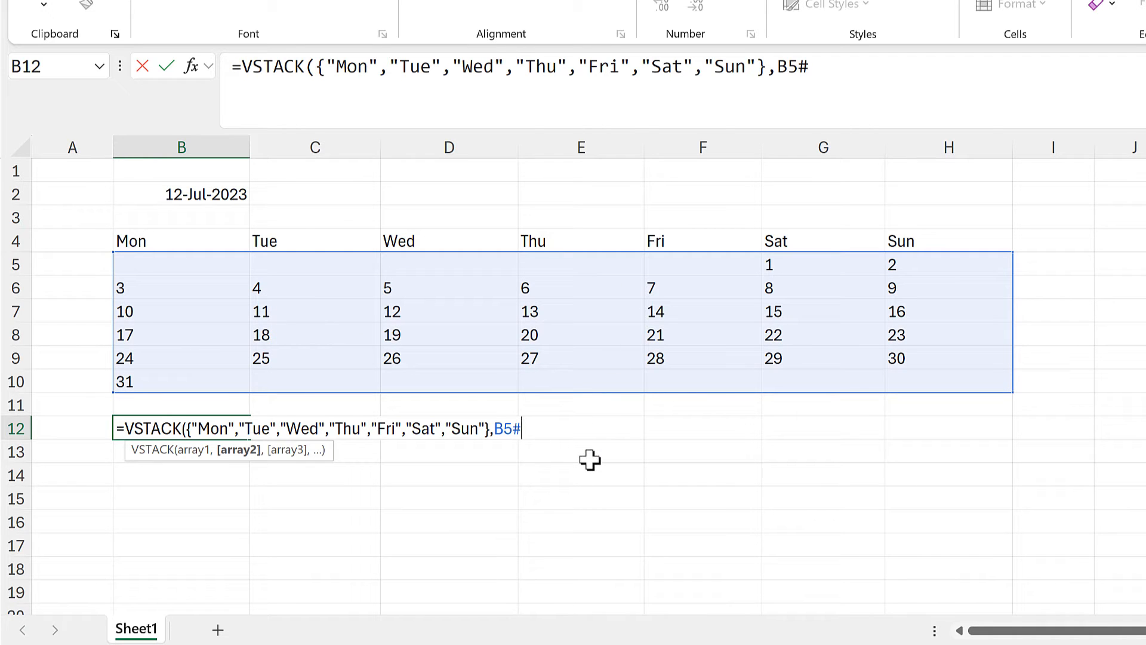
pyautogui.write(')')
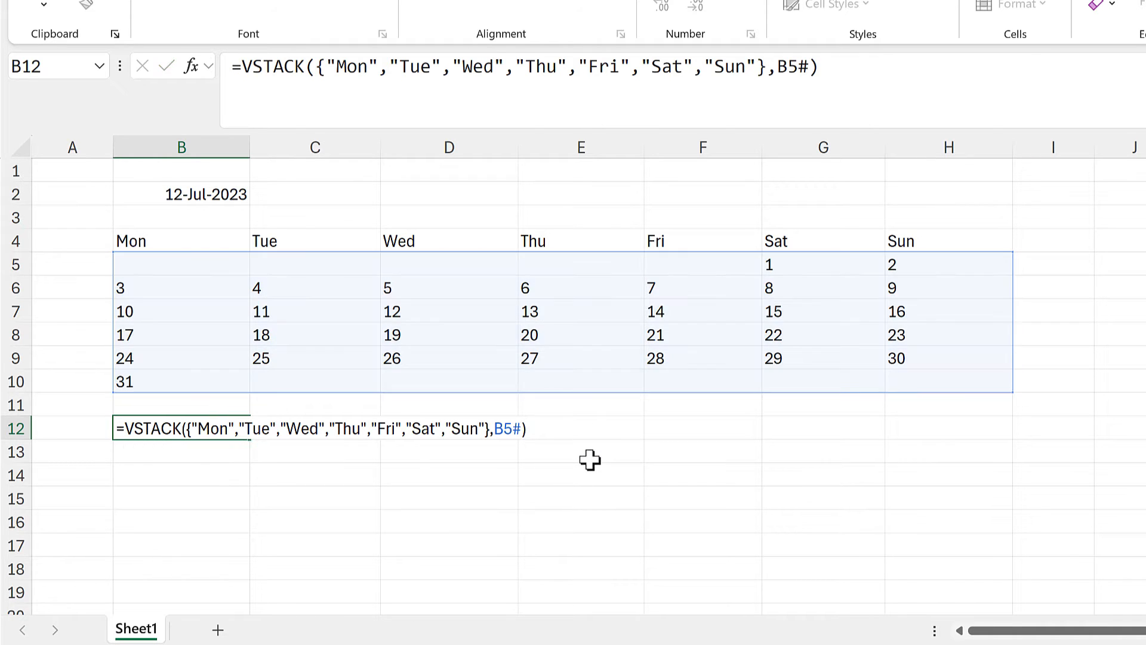
pyautogui.press('Return')
pyautogui.click(225, 429)
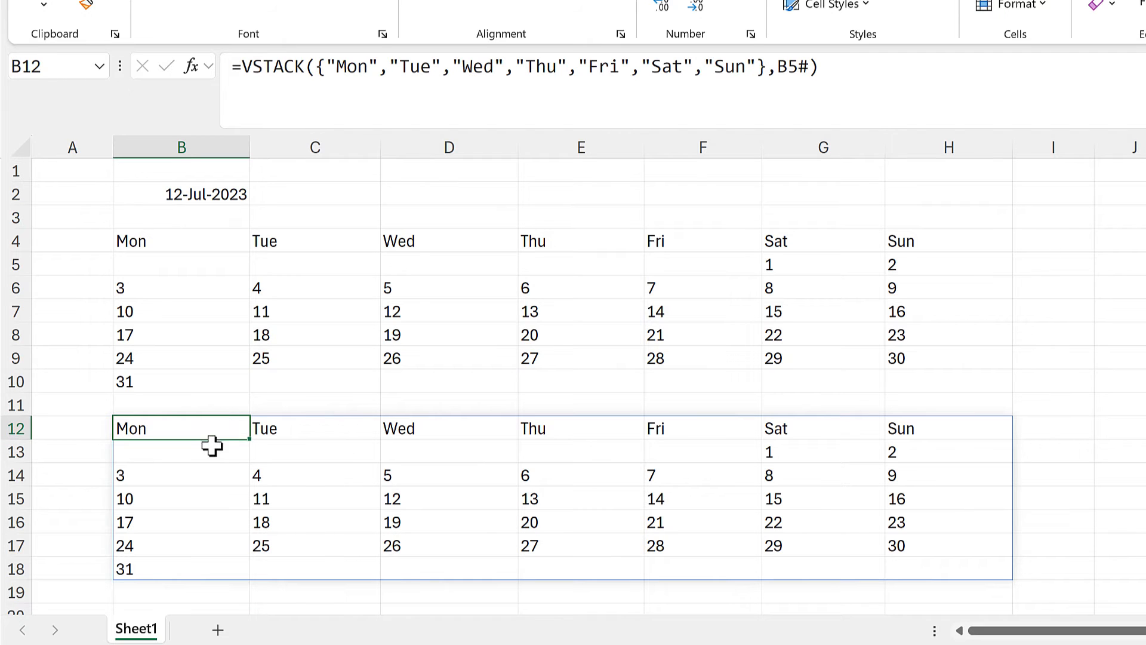
pyautogui.click(209, 452)
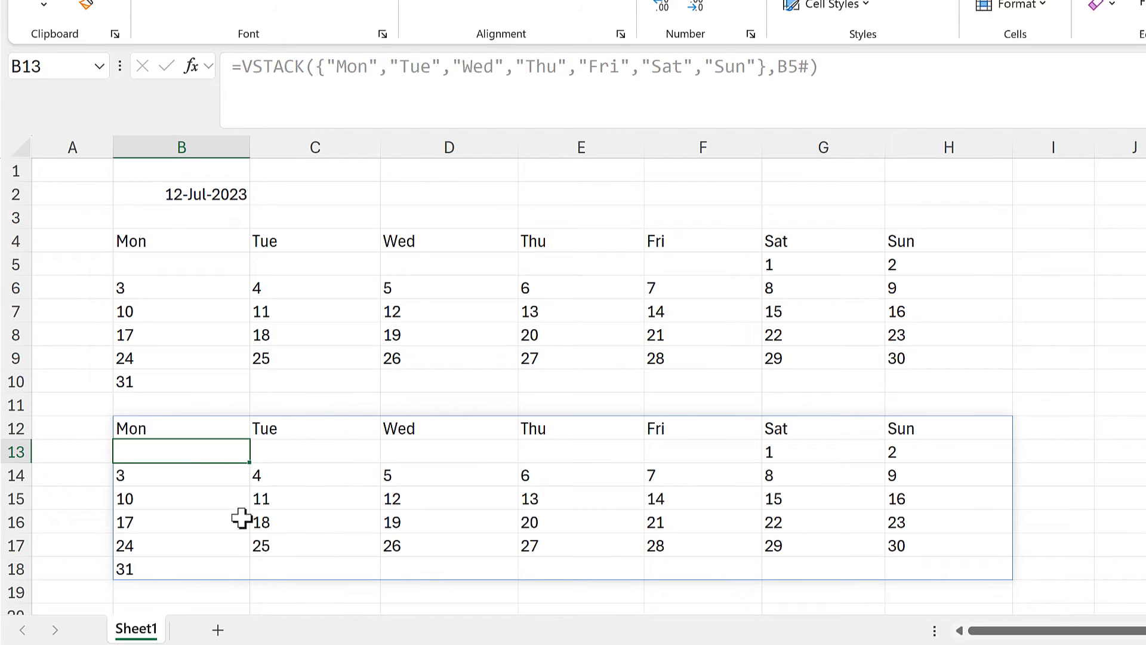
# Copy the whole LET expression from B5's formula without its equals sign, leaving B5 unedited.
pyautogui.click(177, 260)
pyautogui.click(429, 67)
pyautogui.moveTo(430, 67); pyautogui.dragTo(245, 67)
pyautogui.hotkey('ctrl', 'c')
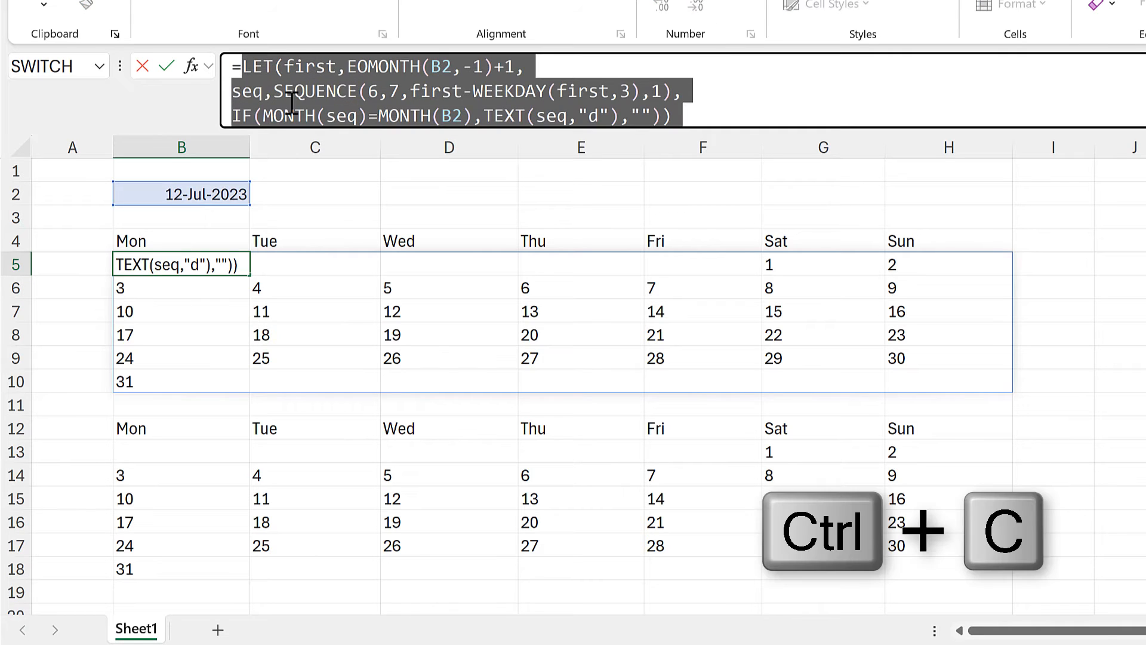
pyautogui.press('Escape')
# Replace B5# in B12's VSTACK formula with the copied LET expression on a new line, and enter the formula.
pyautogui.click(225, 426)
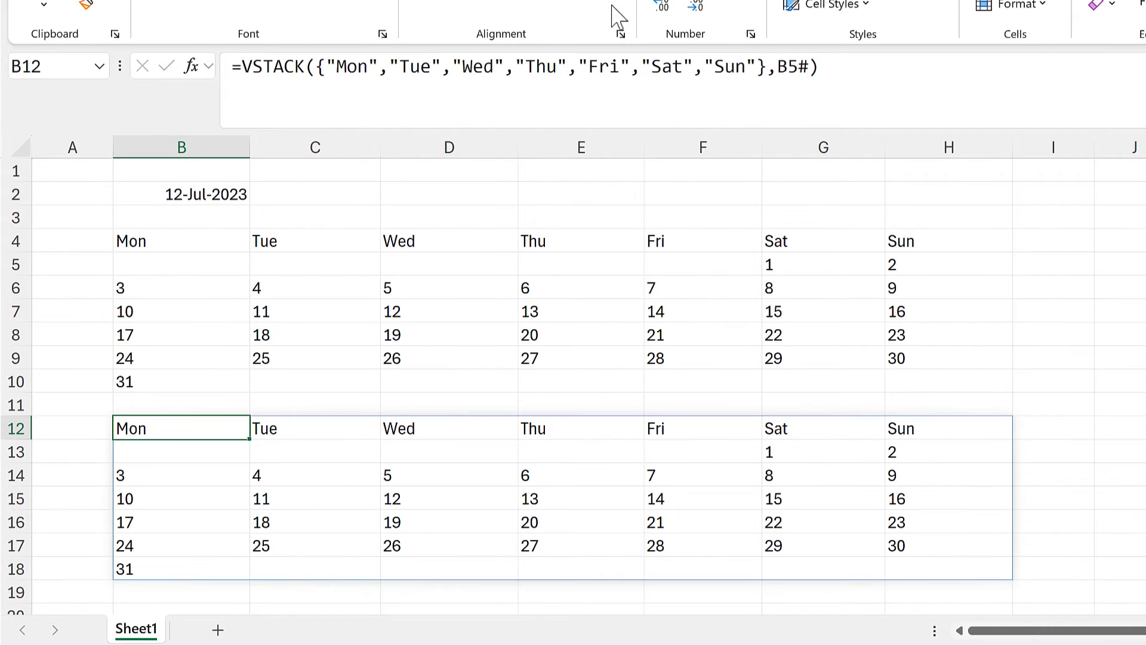
pyautogui.click(784, 78)
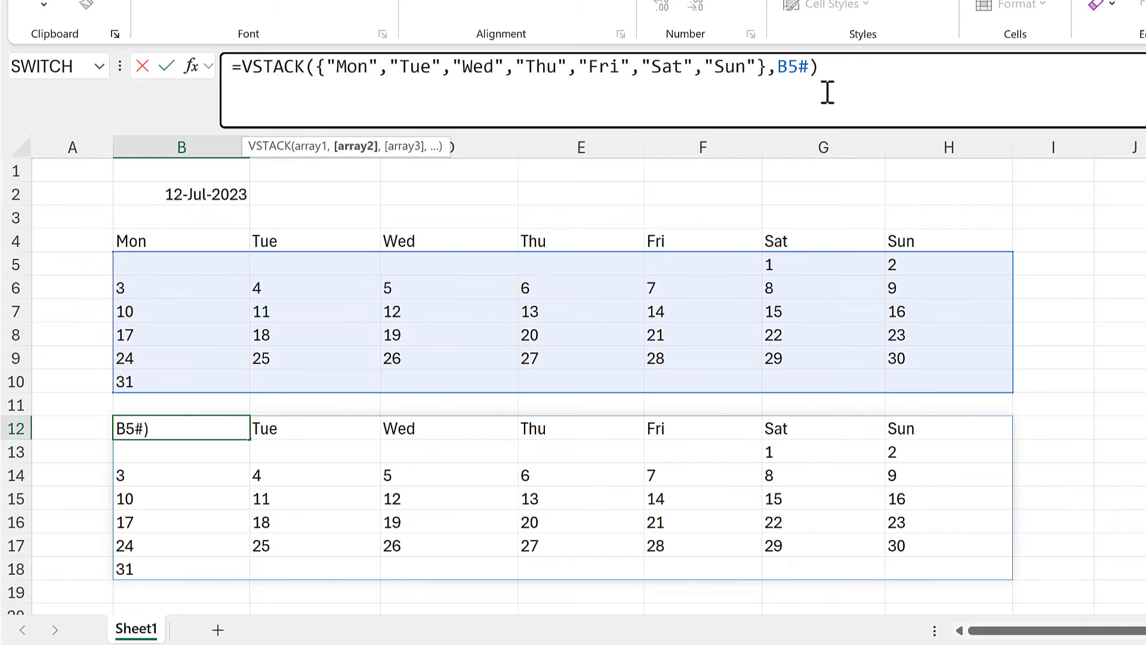
pyautogui.press('BackSpace')
pyautogui.press('BackSpace')
pyautogui.press('BackSpace')
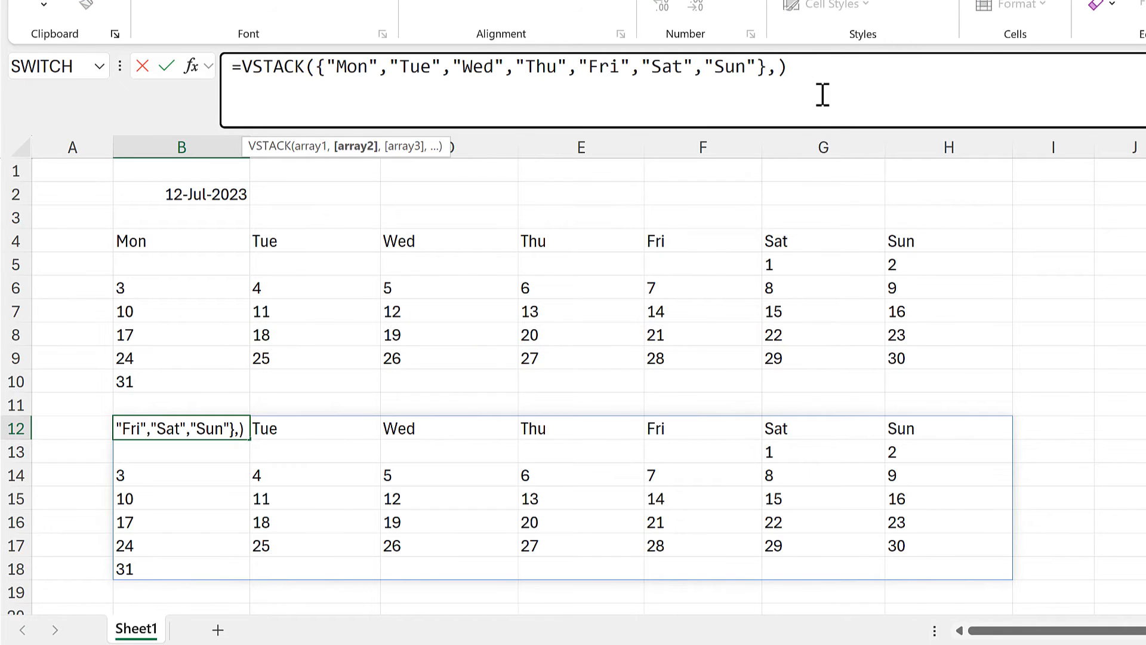
pyautogui.hotkey('alt', 'Return')
pyautogui.hotkey('ctrl', 'v')
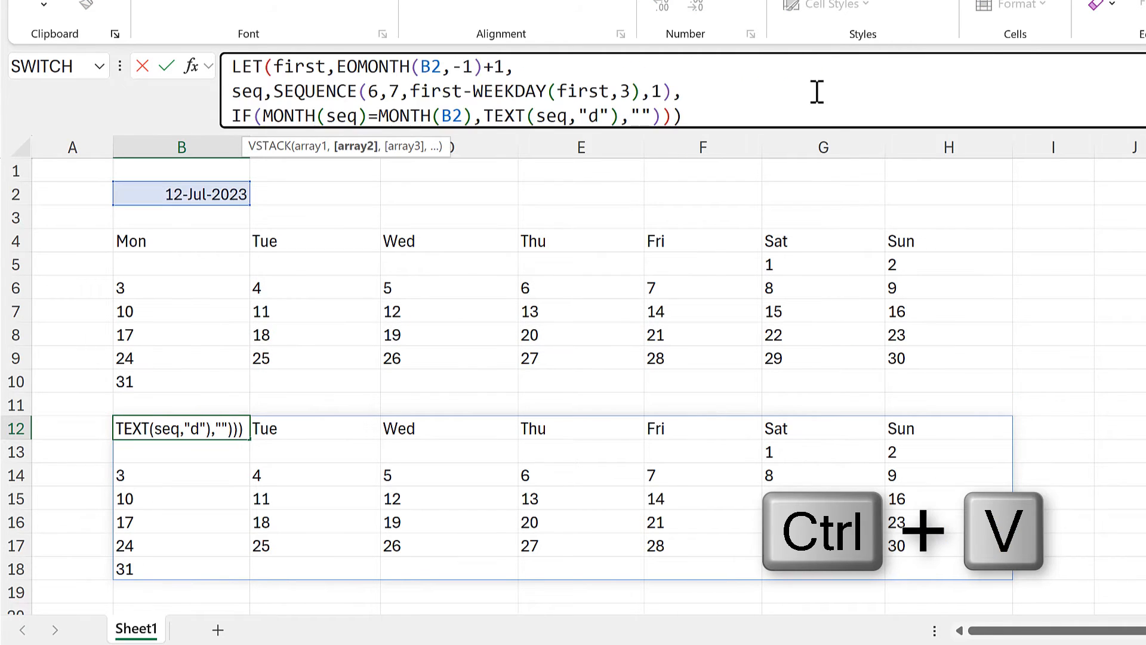
pyautogui.moveTo(690, 183); pyautogui.dragTo(690, 184)
pyautogui.scroll(1, 715, 143)
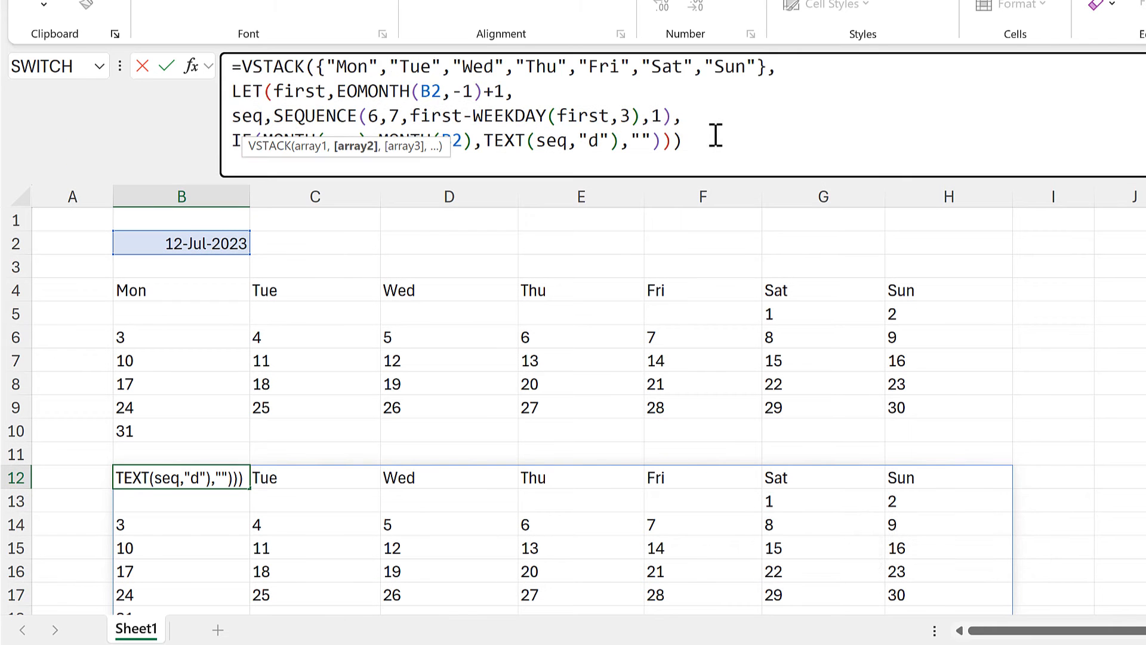
pyautogui.click(726, 139)
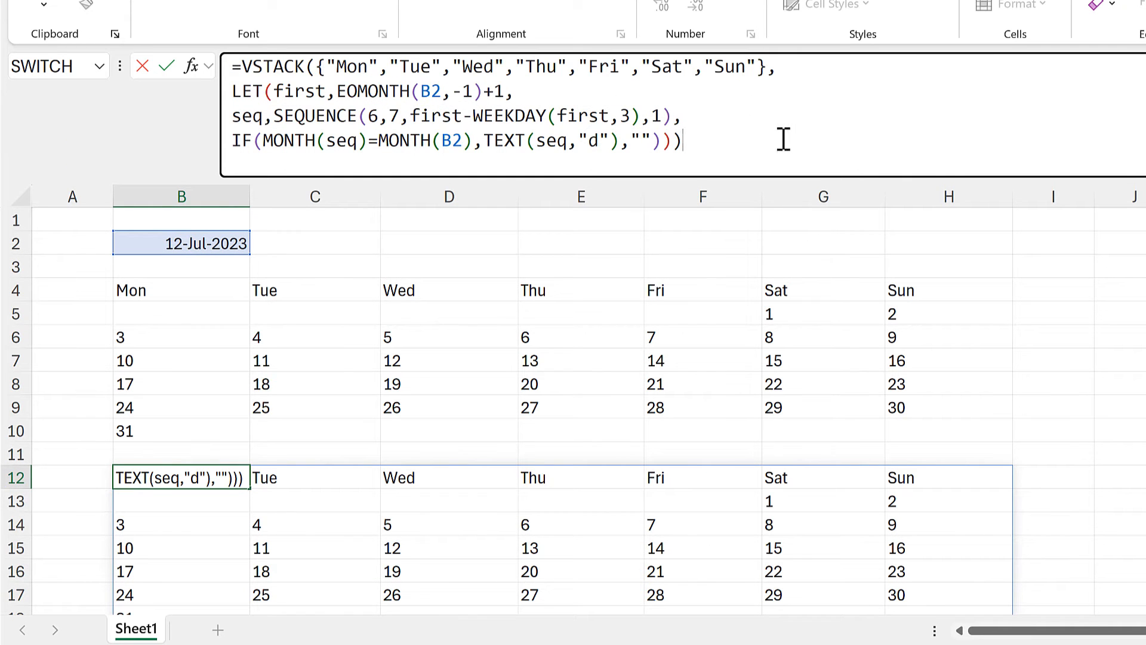
pyautogui.press('Return')
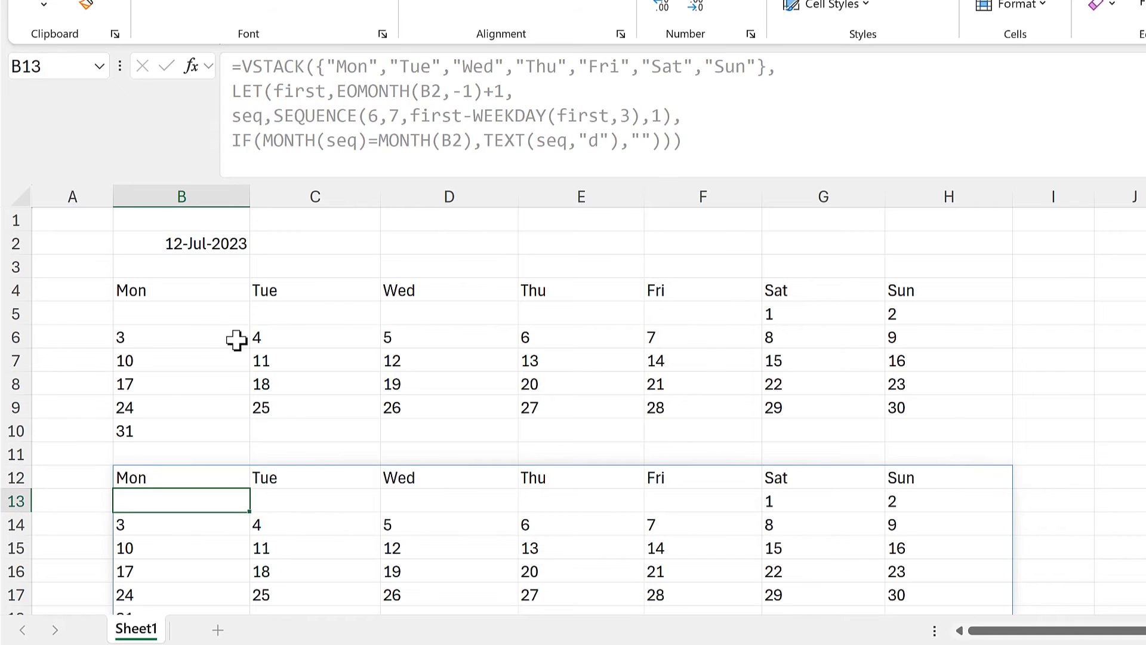
# Delete the old weekday header in row 4 and the calendar below it, and move the VSTACK formula from B12 to B5.
pyautogui.moveTo(205, 294); pyautogui.dragTo(887, 378)
pyautogui.press('Delete')
pyautogui.click(161, 473)
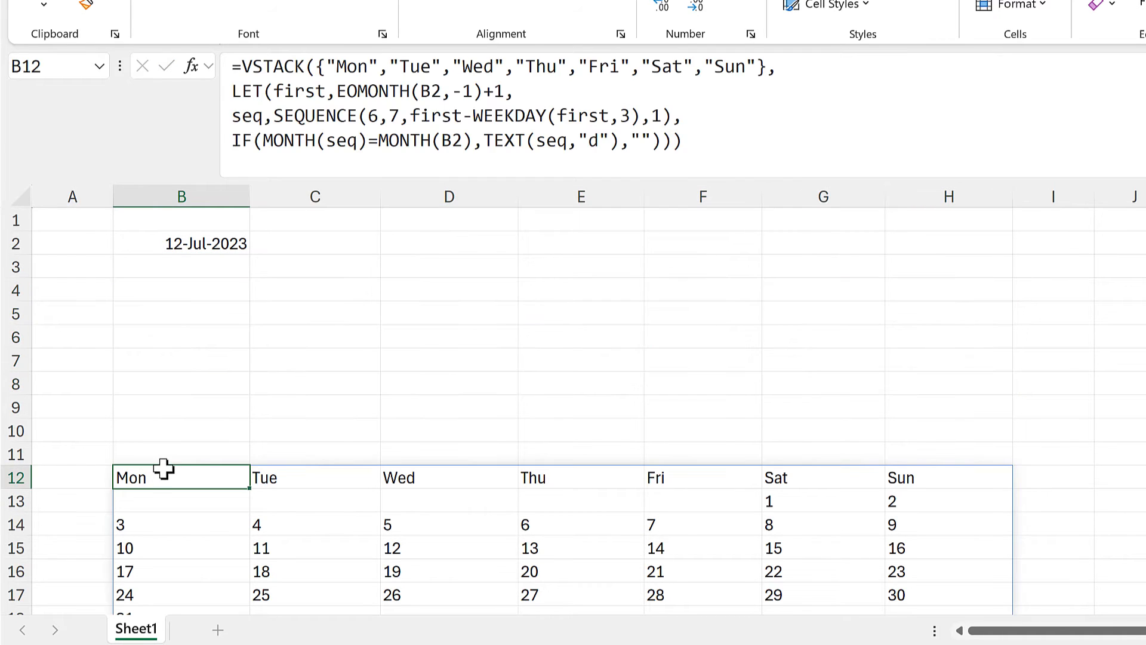
pyautogui.moveTo(162, 467); pyautogui.dragTo(192, 295)
# Enter =TEXT(B2,"mmmm") in B4 to produce the month name above the calendar.
pyautogui.click(191, 290)
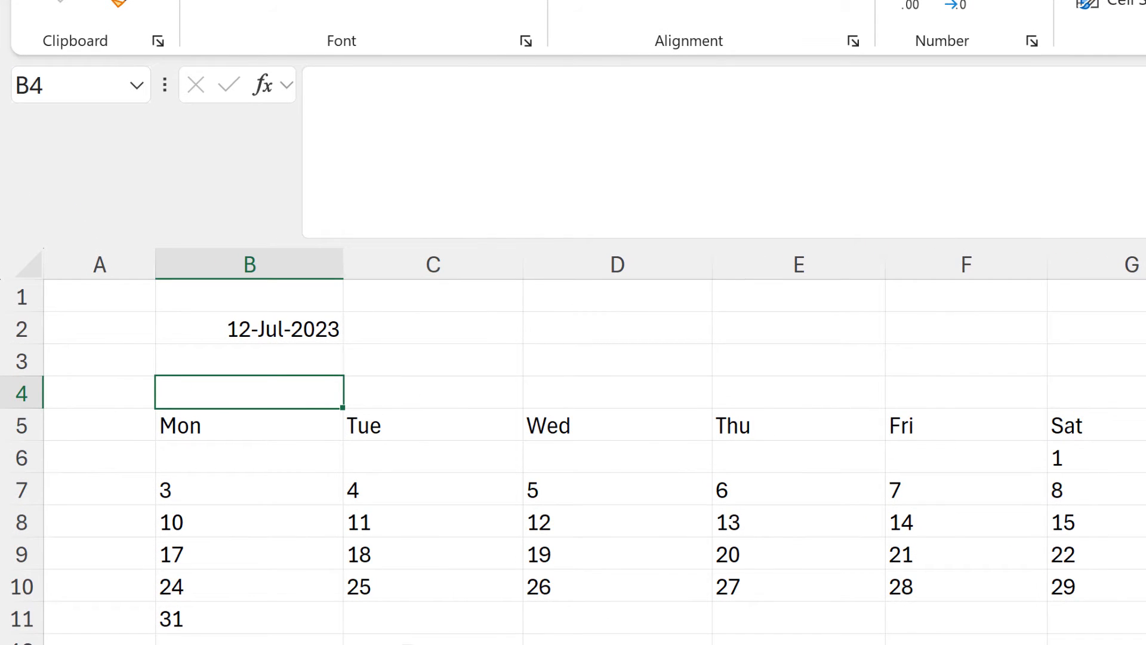
pyautogui.write('=tes')
pyautogui.press('BackSpace')
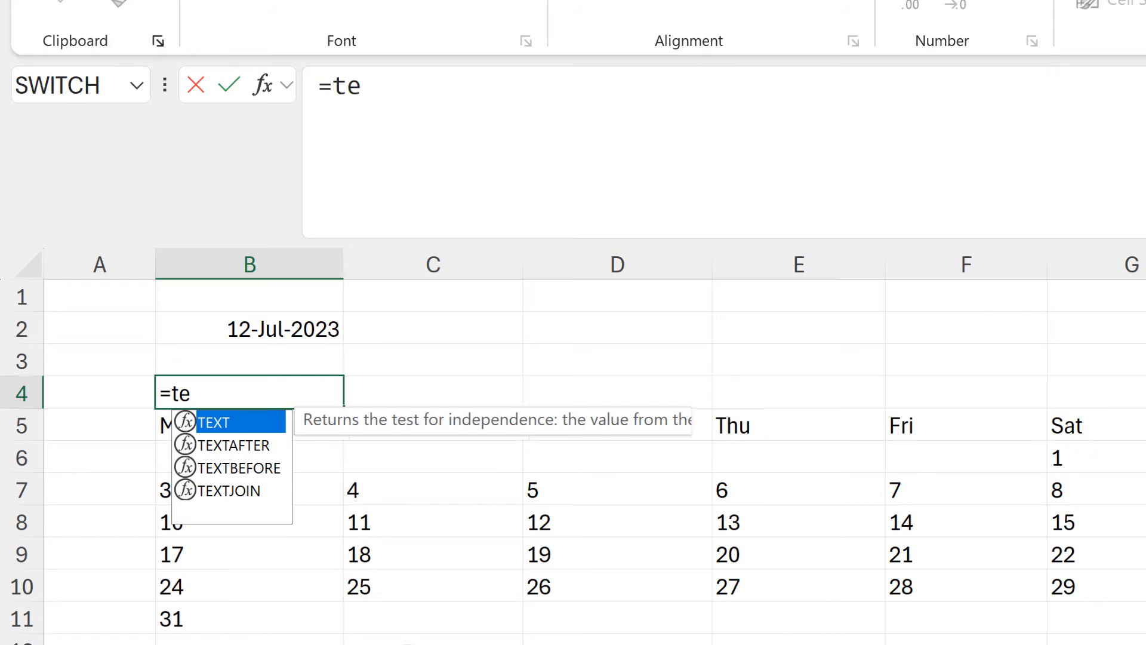
pyautogui.write('xt')
pyautogui.press('Tab')
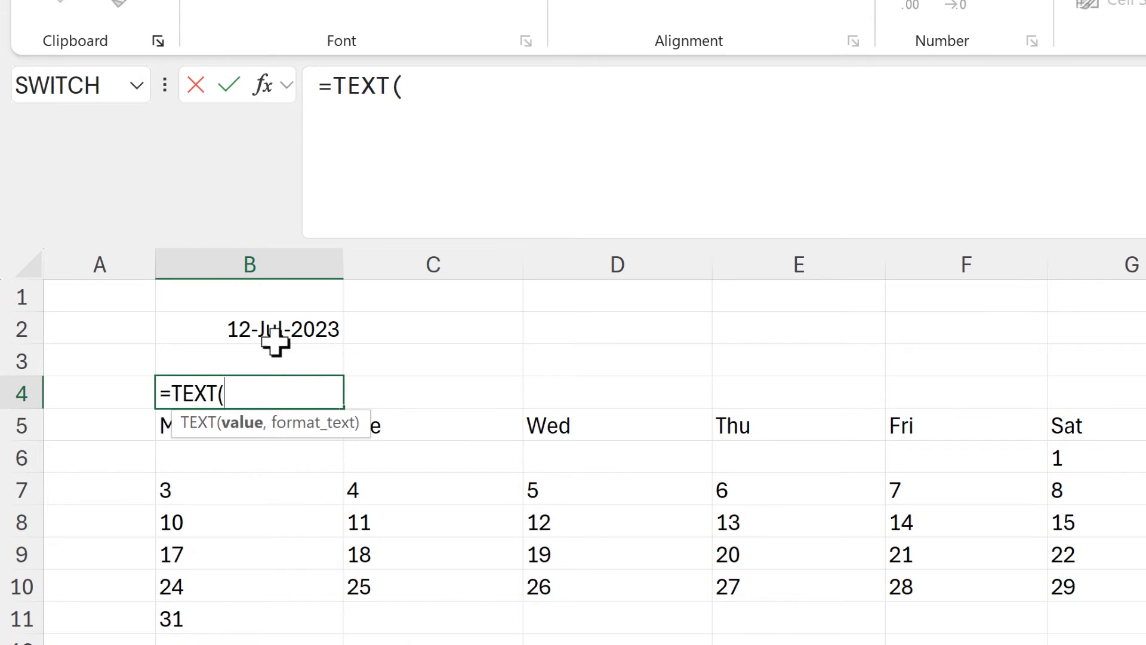
pyautogui.click(263, 326)
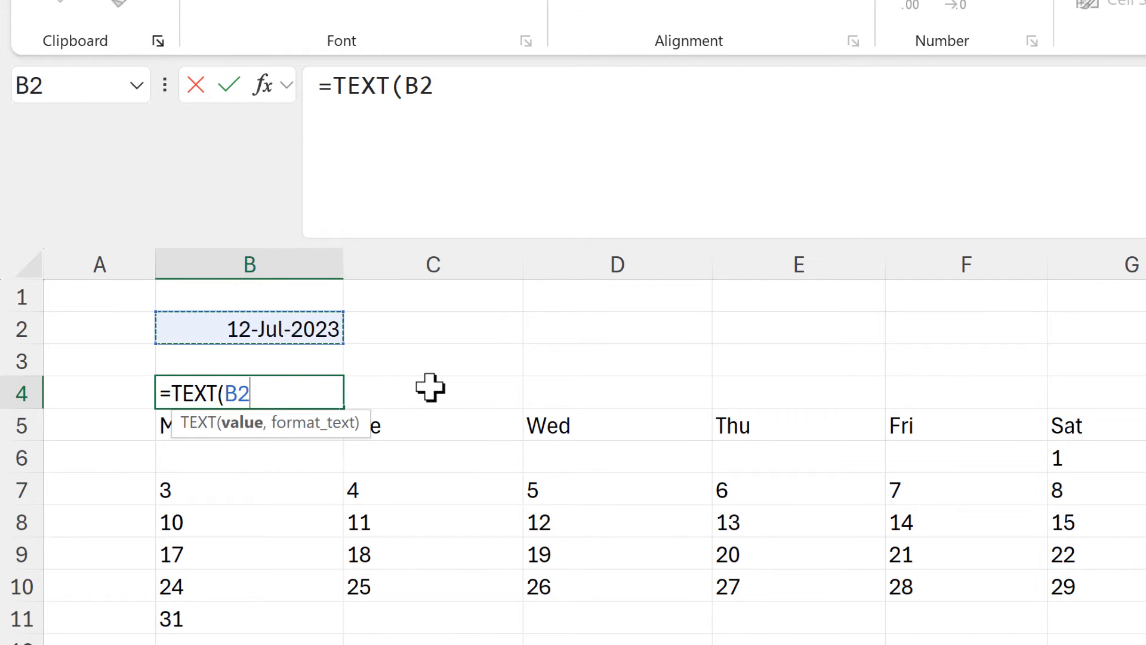
pyautogui.write(',')
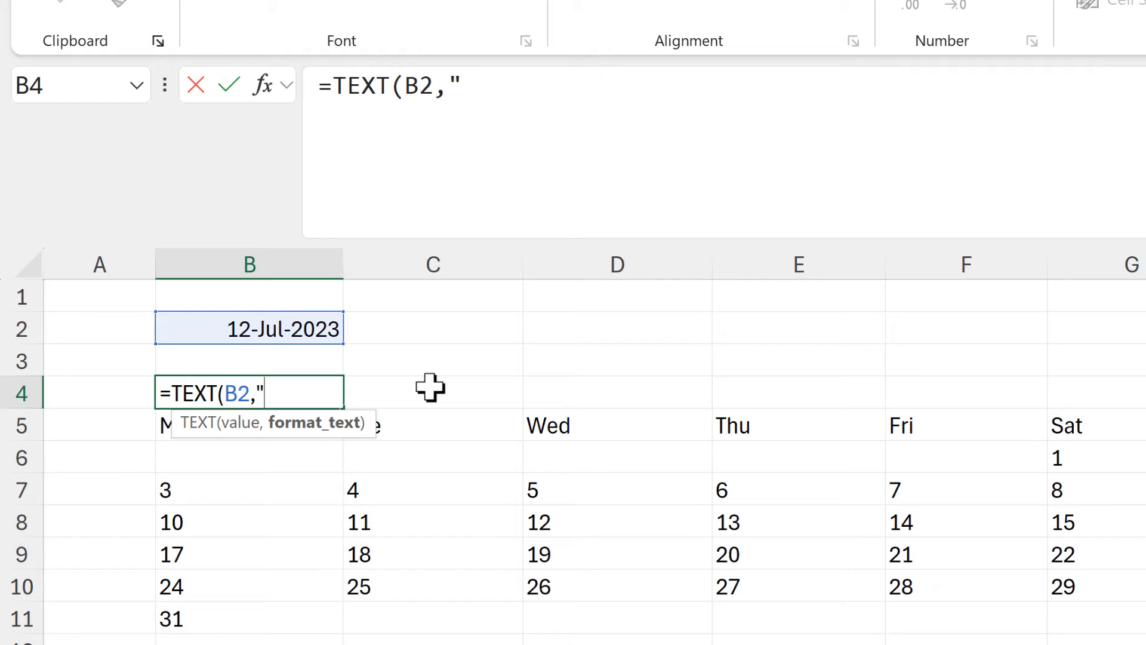
pyautogui.write('"mmmm')
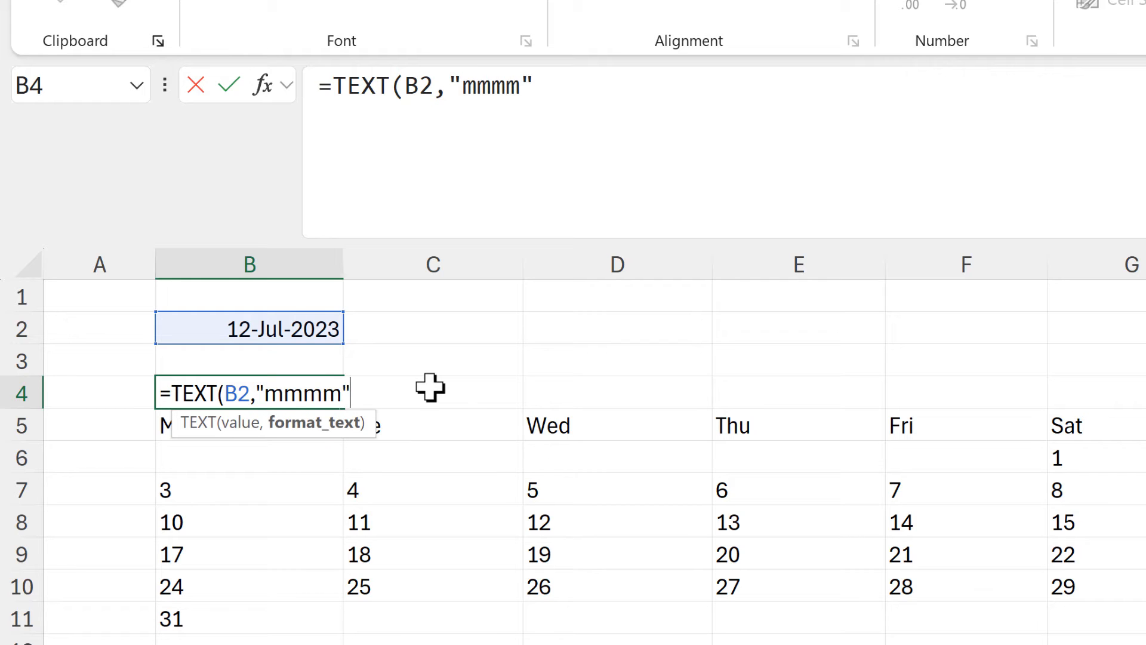
pyautogui.write('")')
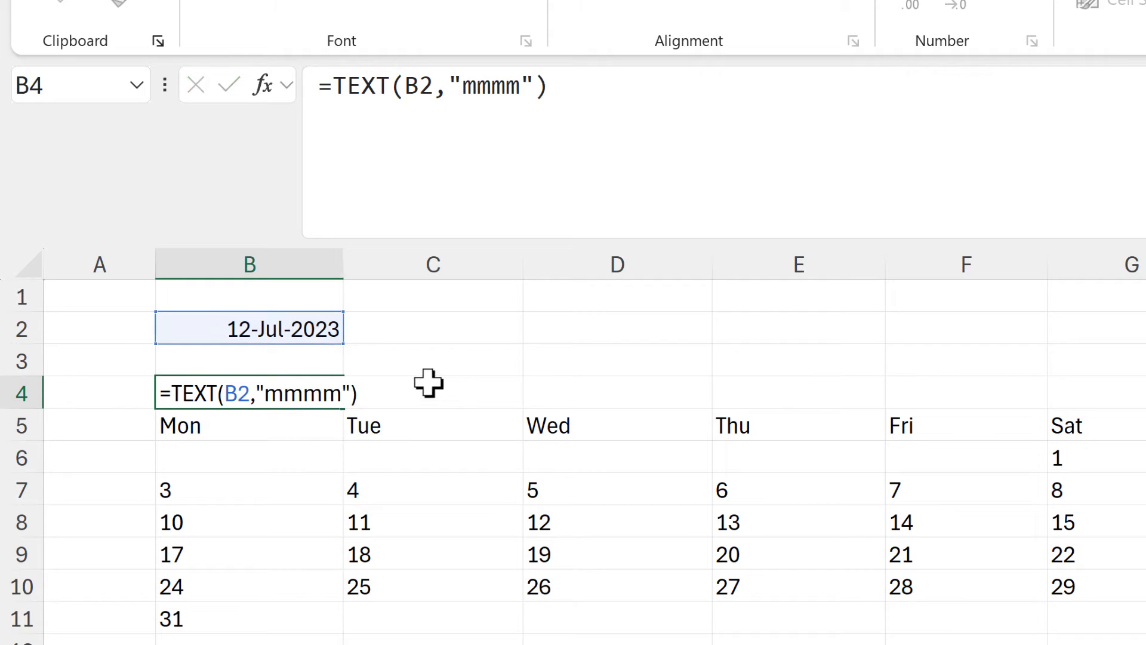
pyautogui.press('Return')
# Enter =YEAR(B2) in C4 to produce the year beside the month name.
pyautogui.click(428, 385)
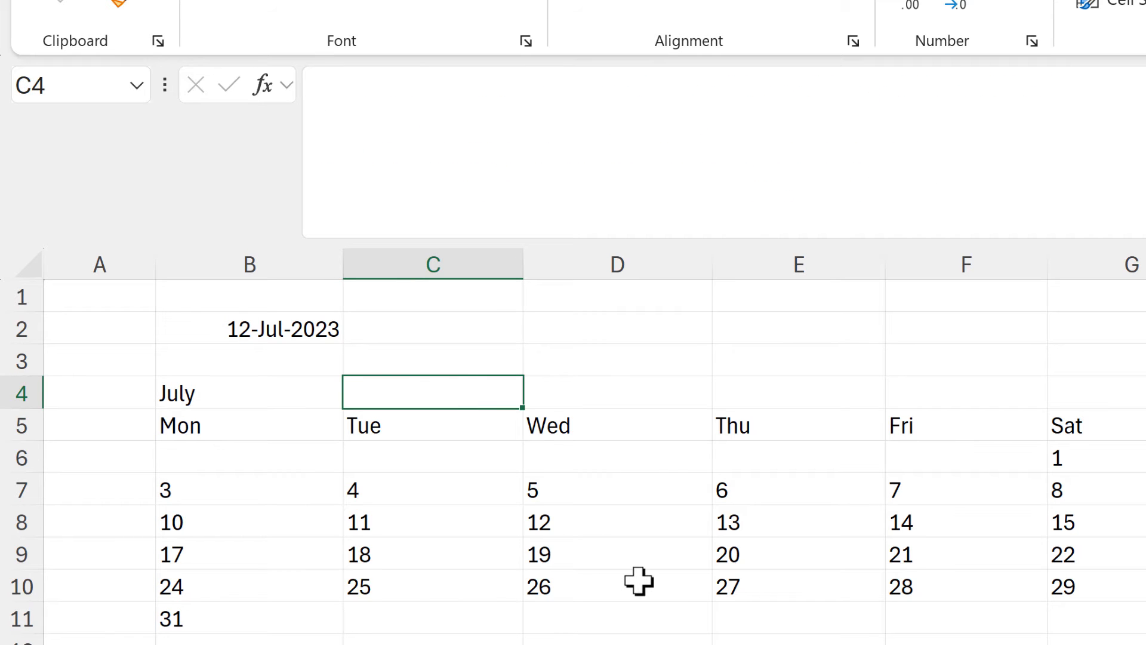
pyautogui.write('=year')
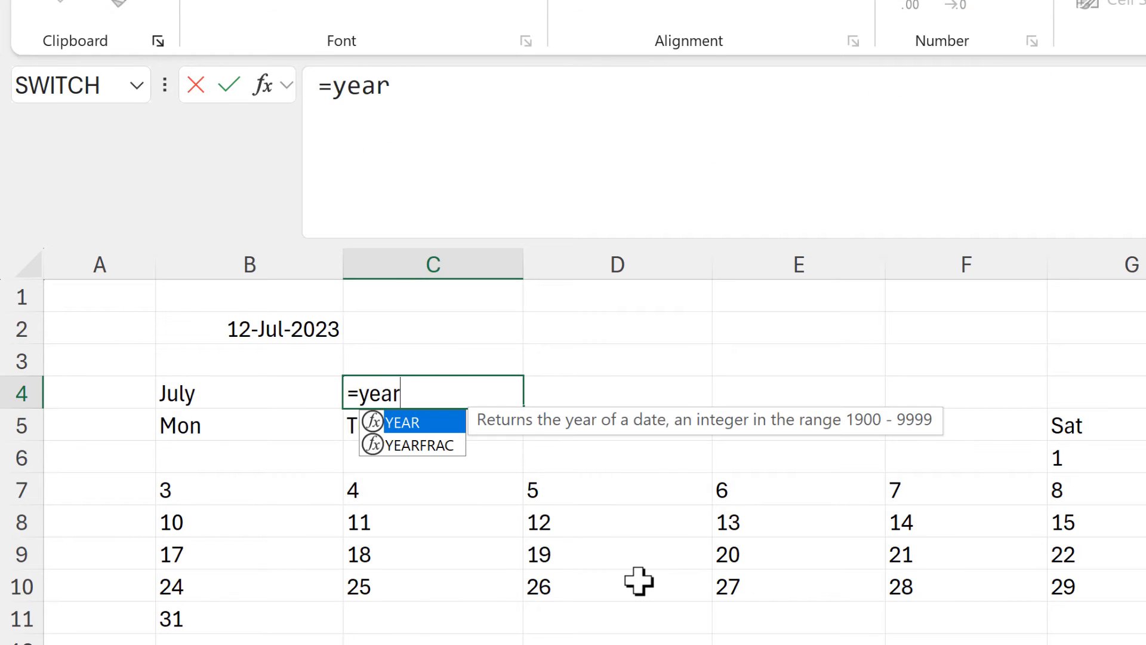
pyautogui.press('Tab')
pyautogui.click(320, 335)
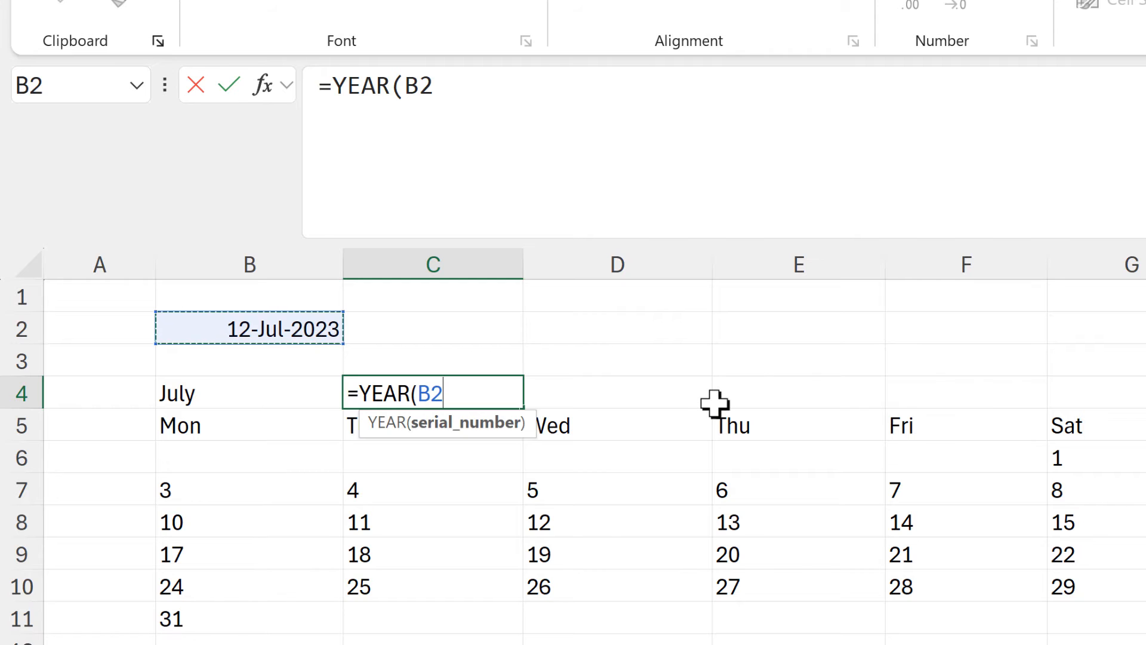
pyautogui.write(')')
pyautogui.press('Return')
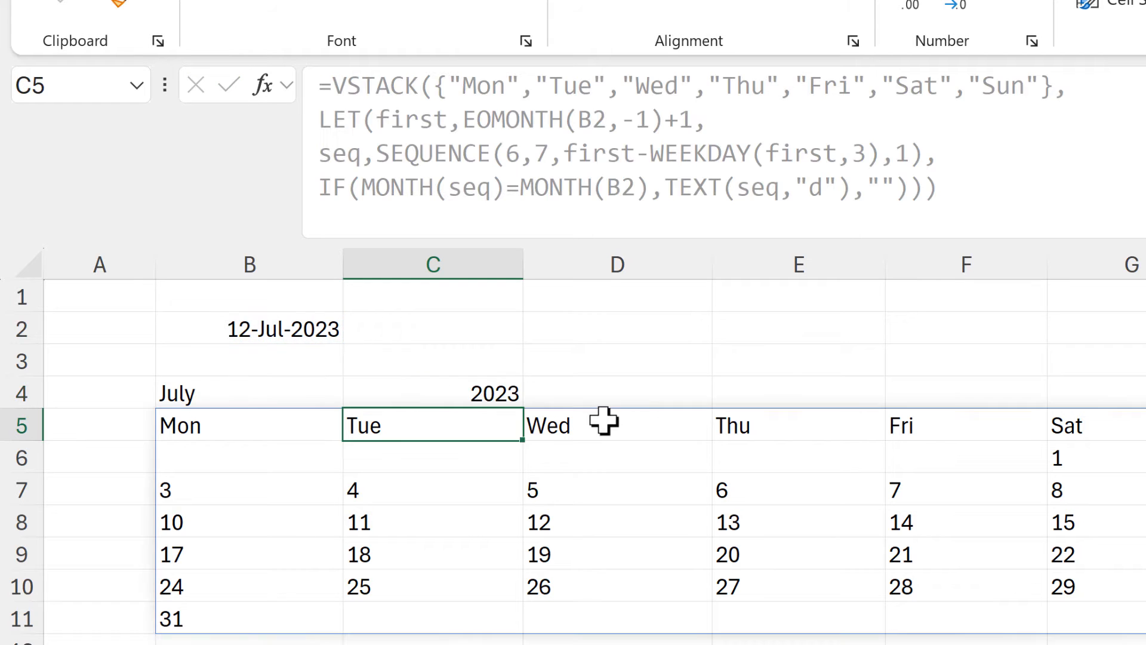
# Copy TEXT(B2,"mmmm") from B4's formula without its equals sign, leaving B4 unedited.
pyautogui.click(299, 392)
pyautogui.moveTo(591, 84); pyautogui.dragTo(332, 84)
pyautogui.hotkey('ctrl', 'c')
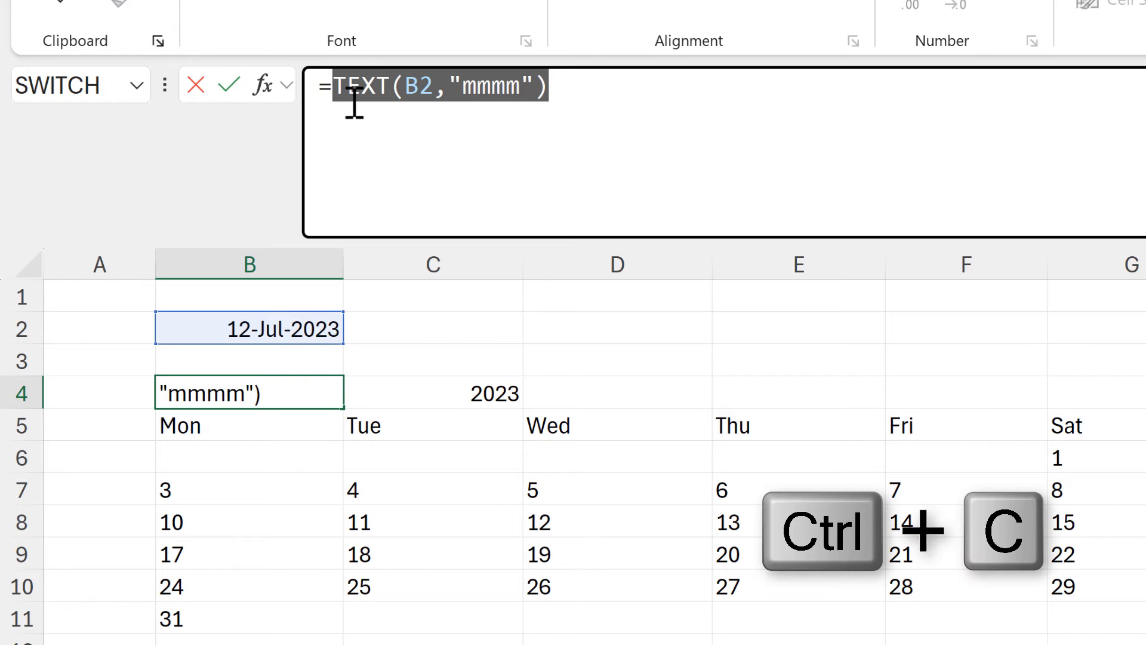
pyautogui.press('Escape')
# In B5's formula, put the weekday array on a new line and start an HSTACK before it with the copied TEXT(B2,"mmmm") as first argument.
pyautogui.click(320, 428)
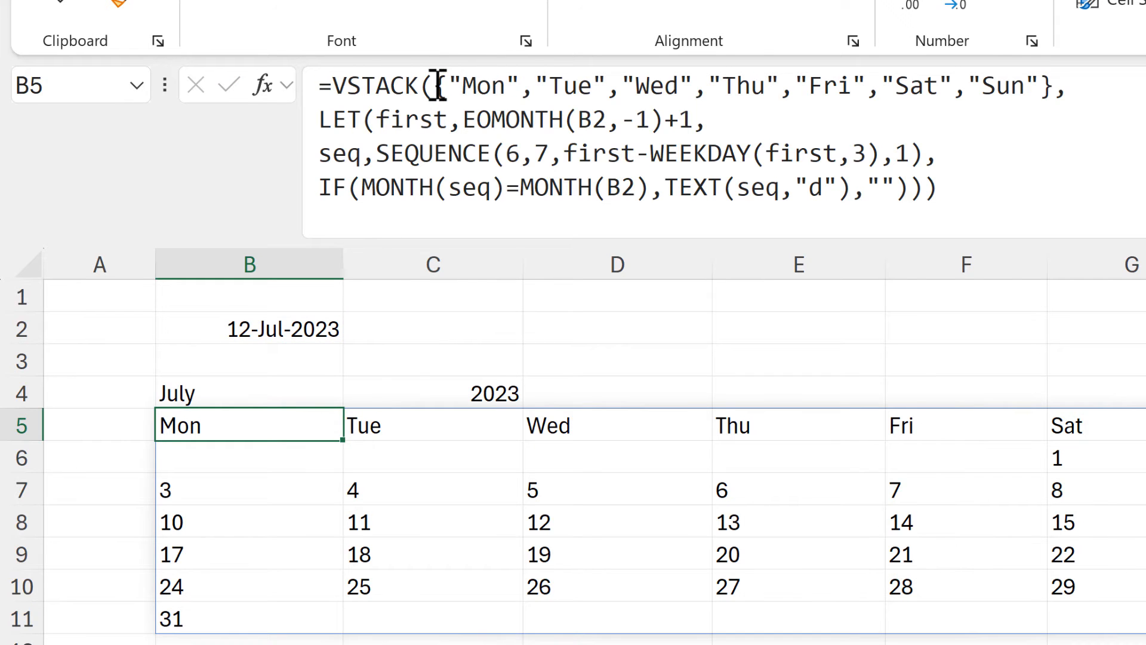
pyautogui.click(625, 109)
pyautogui.hotkey('alt', 'Return')
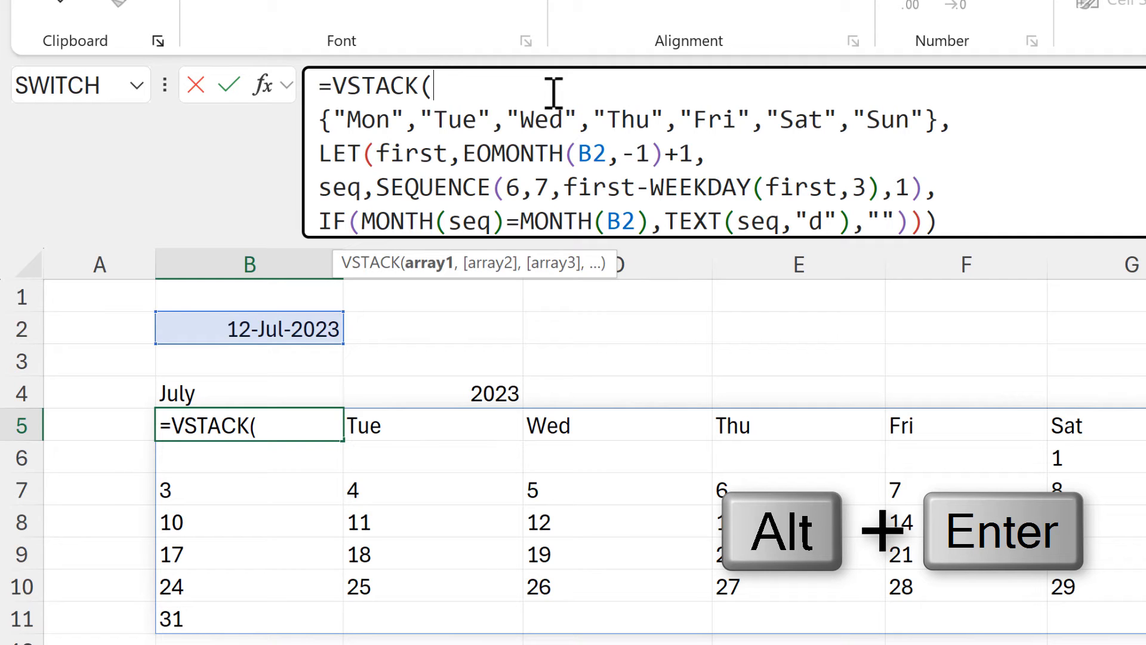
pyautogui.write('HSTA')
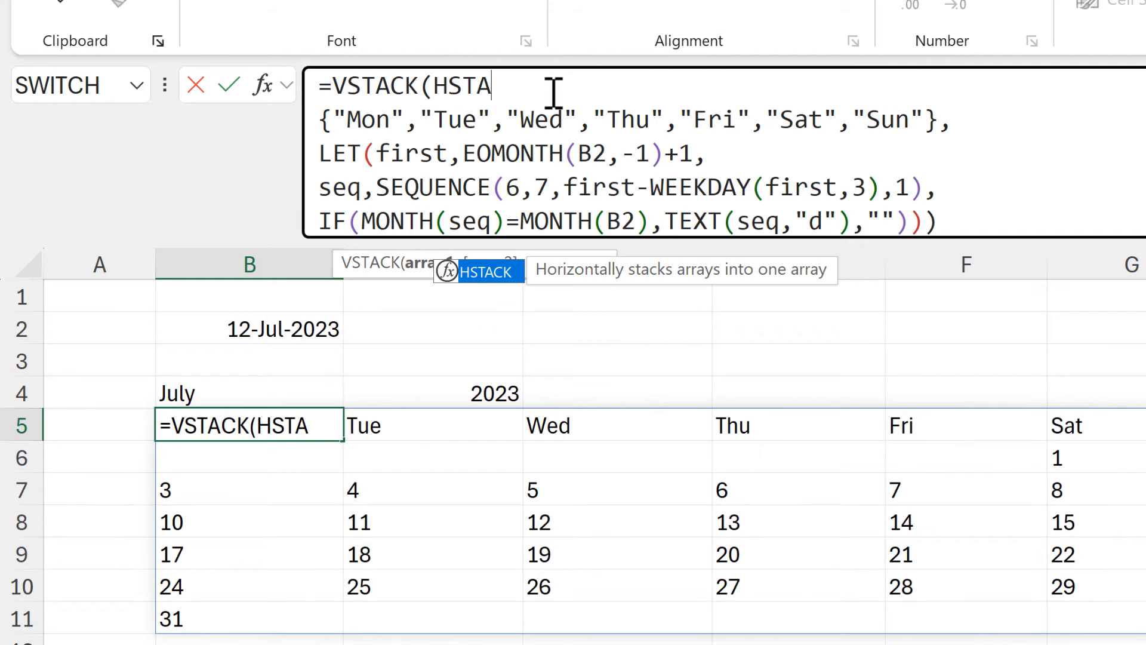
pyautogui.write('CK(')
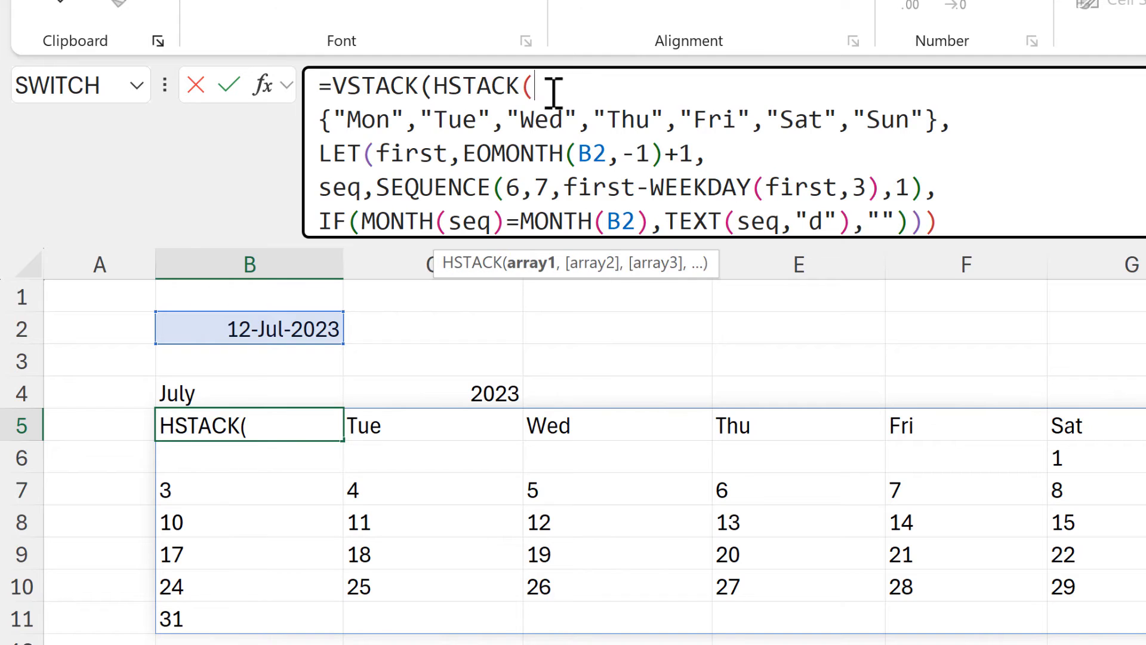
pyautogui.hotkey('ctrl', 'v')
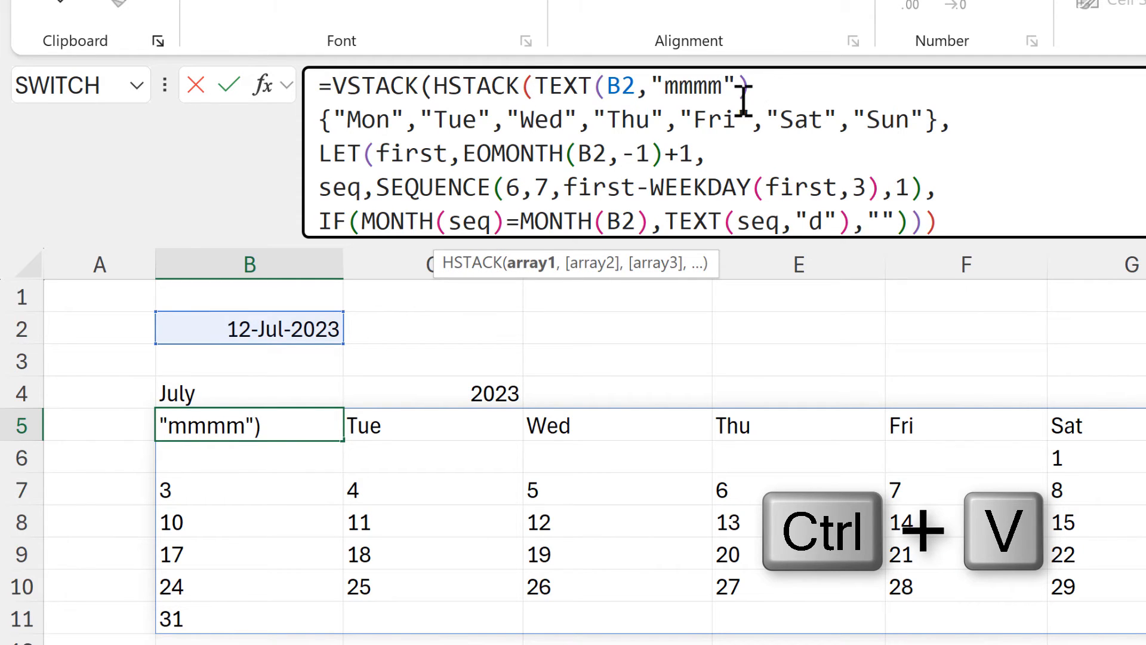
pyautogui.write(',')
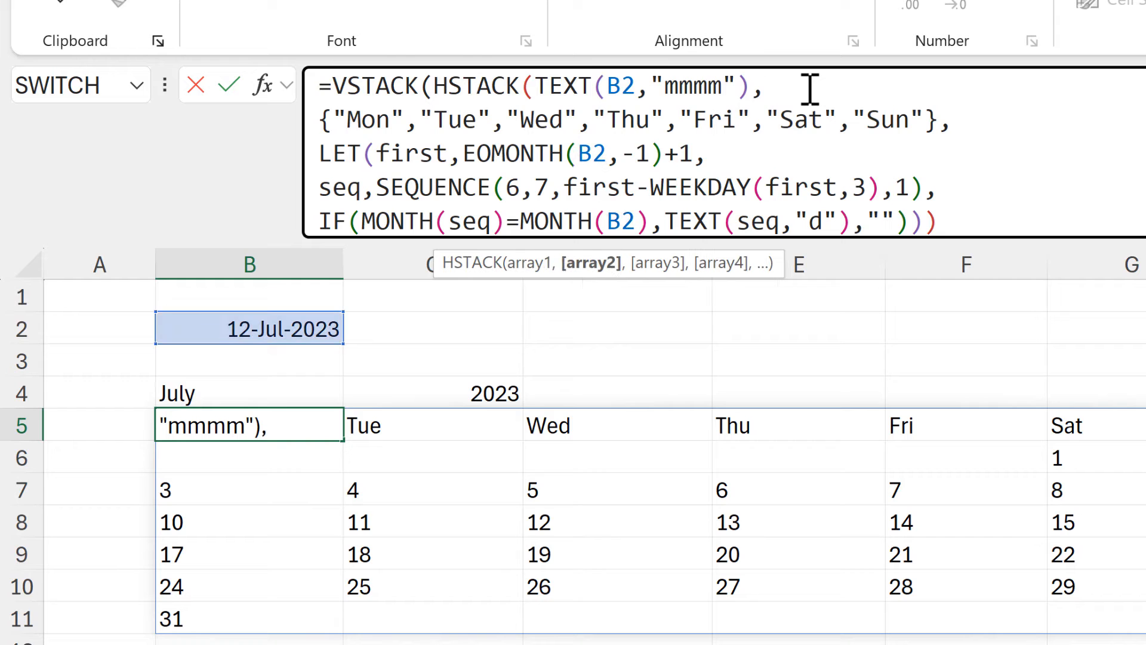
pyautogui.write('YEAR')
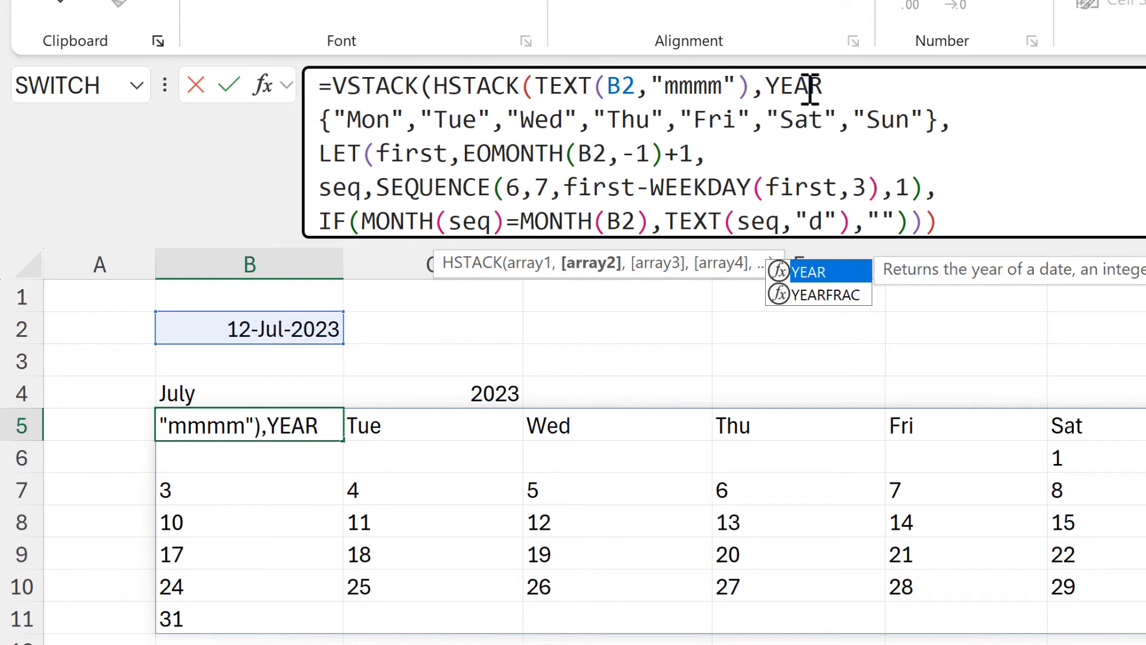
pyautogui.write('(')
# Complete the HSTACK with YEAR(B2) as its second argument, separate it from the weekday array with a comma, and enter the formula.
pyautogui.click(271, 325)
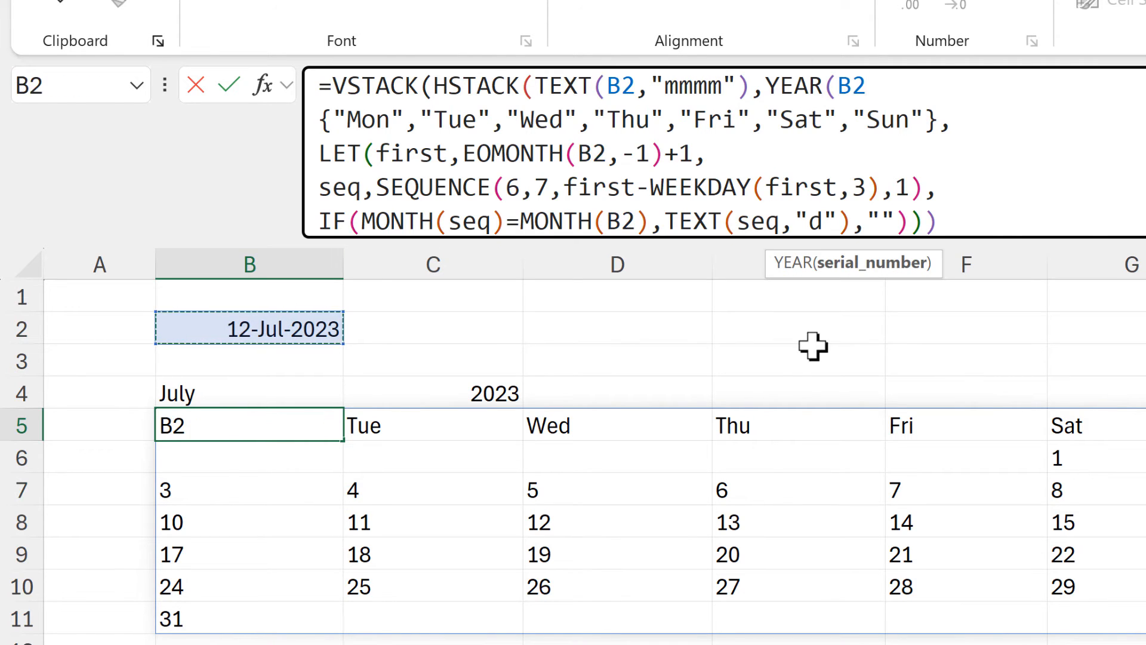
pyautogui.write('))')
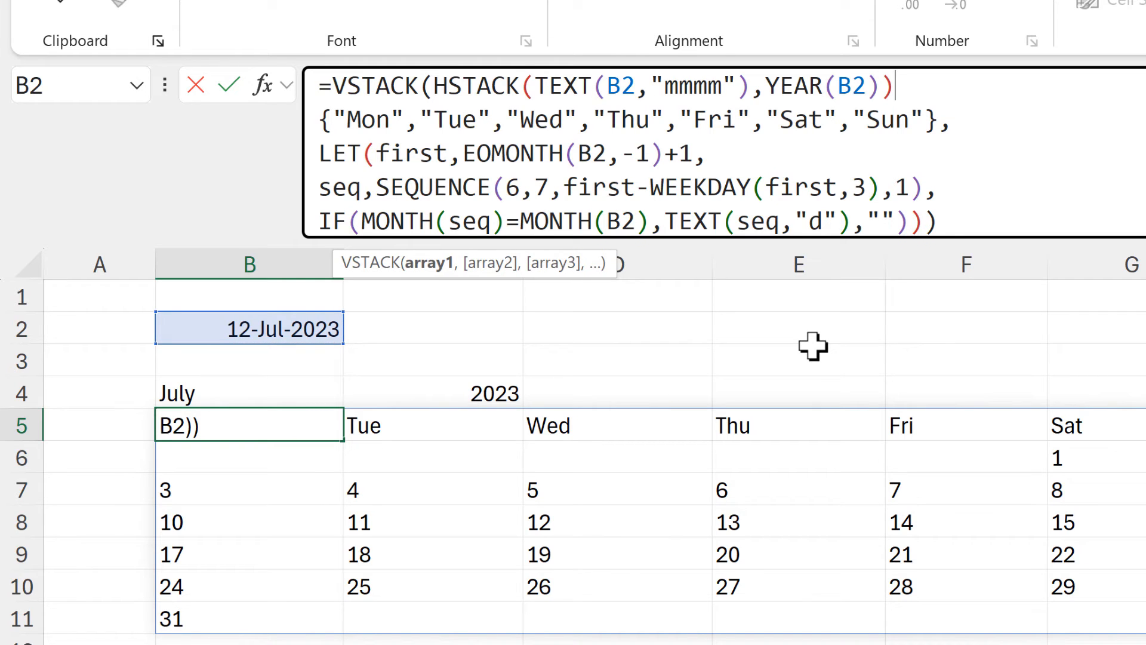
pyautogui.write(',')
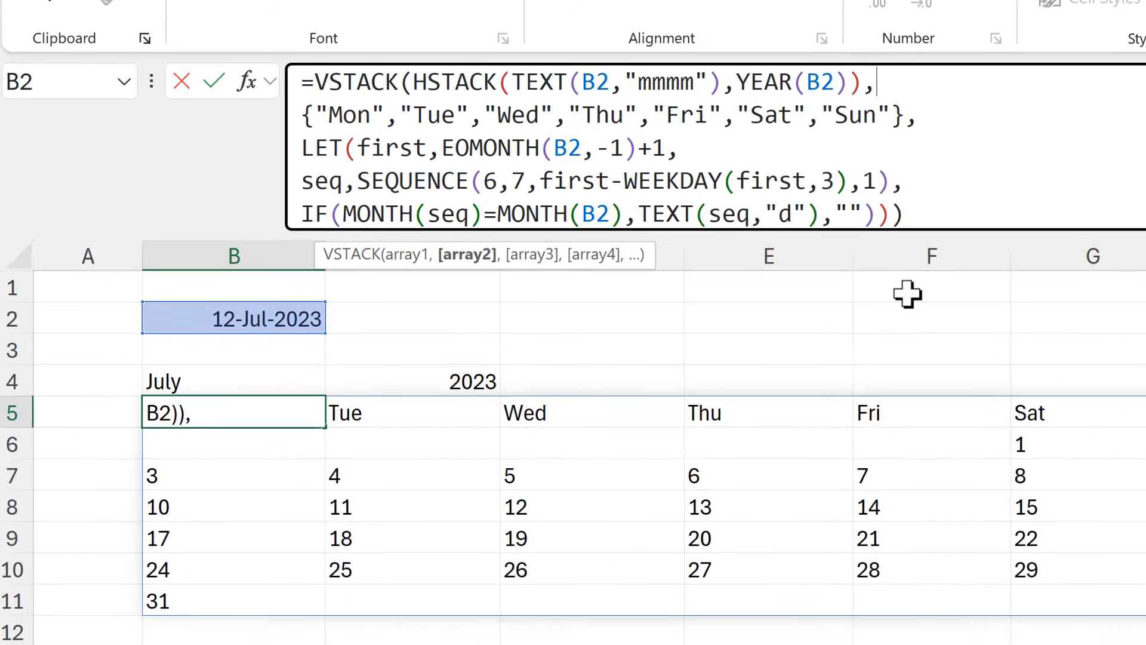
pyautogui.press('Return')
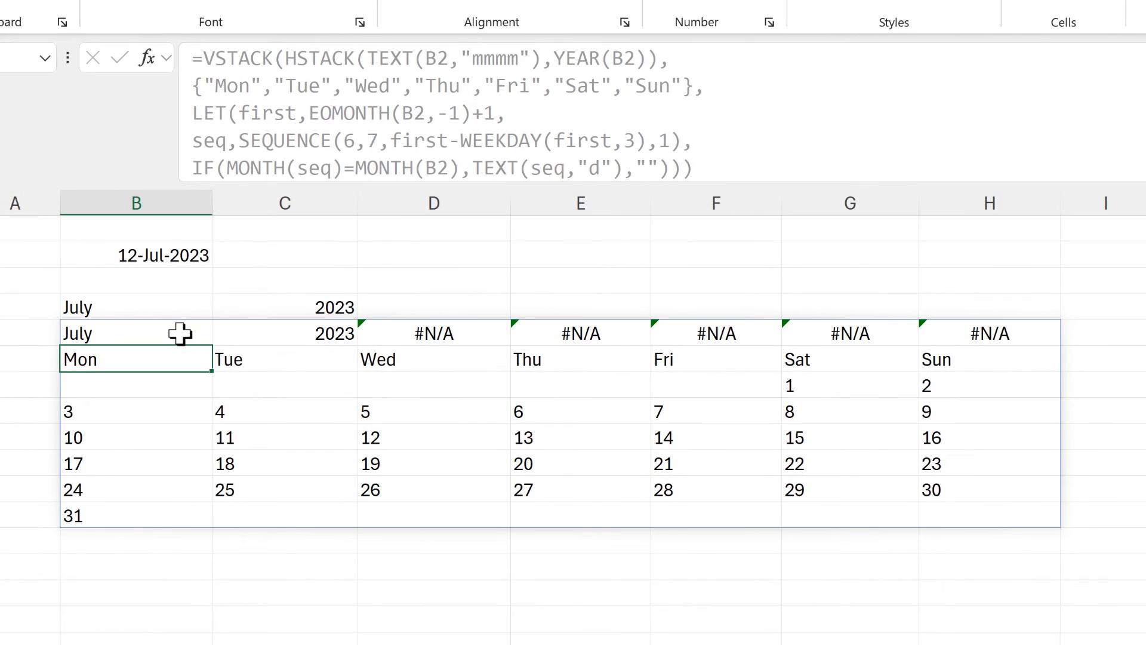
# Delete the separate month and year formulas in B4:C4 and move the VSTACK formula from B5 to B4.
pyautogui.click(110, 333)
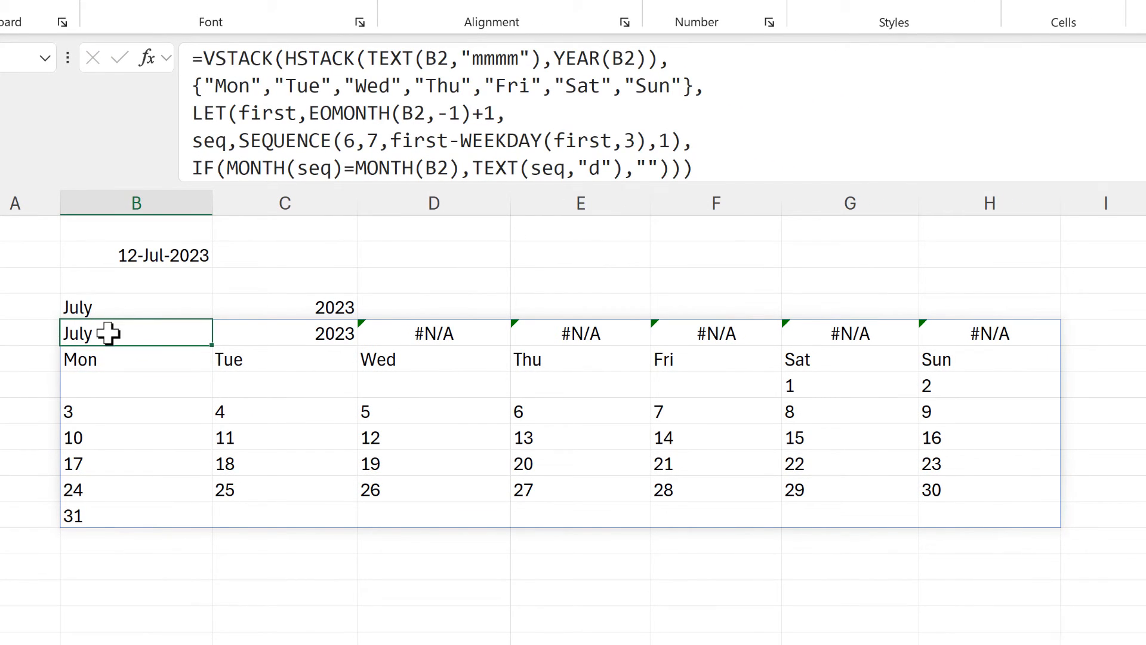
pyautogui.click(251, 330)
pyautogui.moveTo(131, 301); pyautogui.dragTo(312, 305)
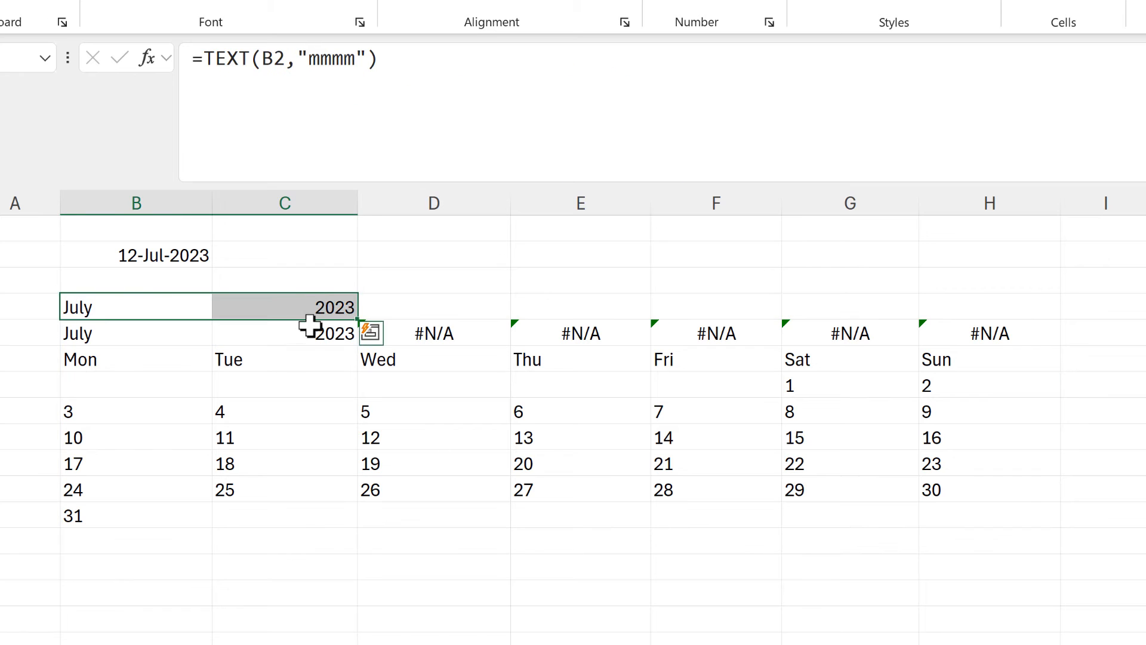
pyautogui.press('Delete')
pyautogui.click(185, 322)
pyautogui.moveTo(186, 324); pyautogui.dragTo(213, 323)
# Add five empty-string arguments ("") after YEAR(B2) in B4's HSTACK to blank the #N/A cells in D4:H4.
pyautogui.moveTo(435, 305); pyautogui.dragTo(993, 315)
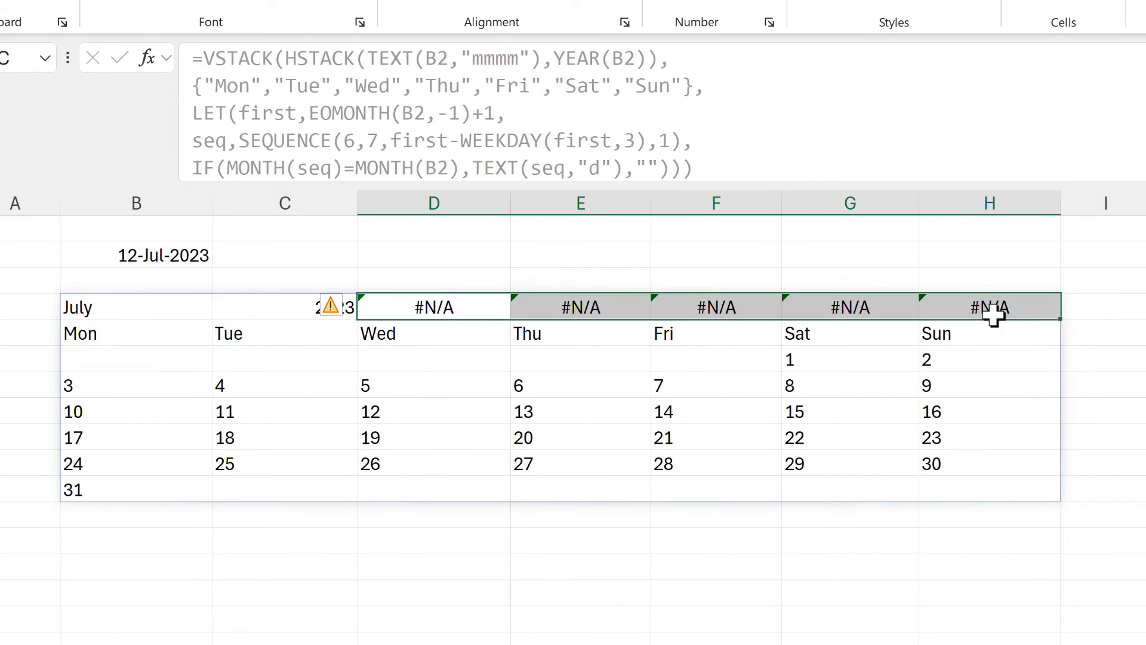
pyautogui.click(118, 307)
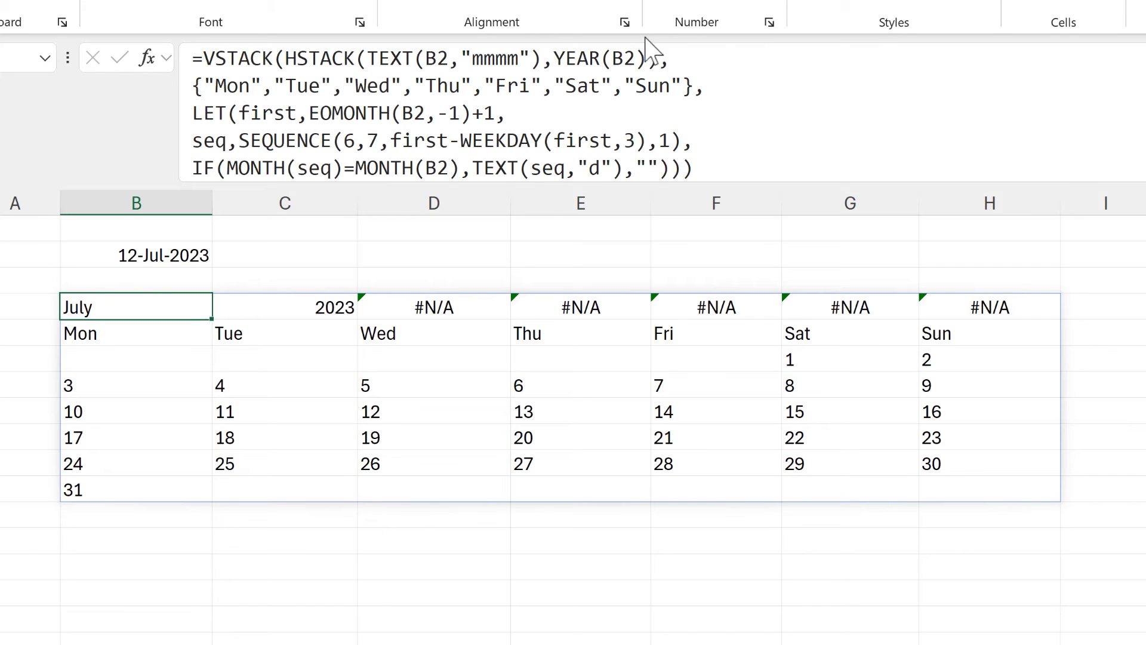
pyautogui.click(651, 59)
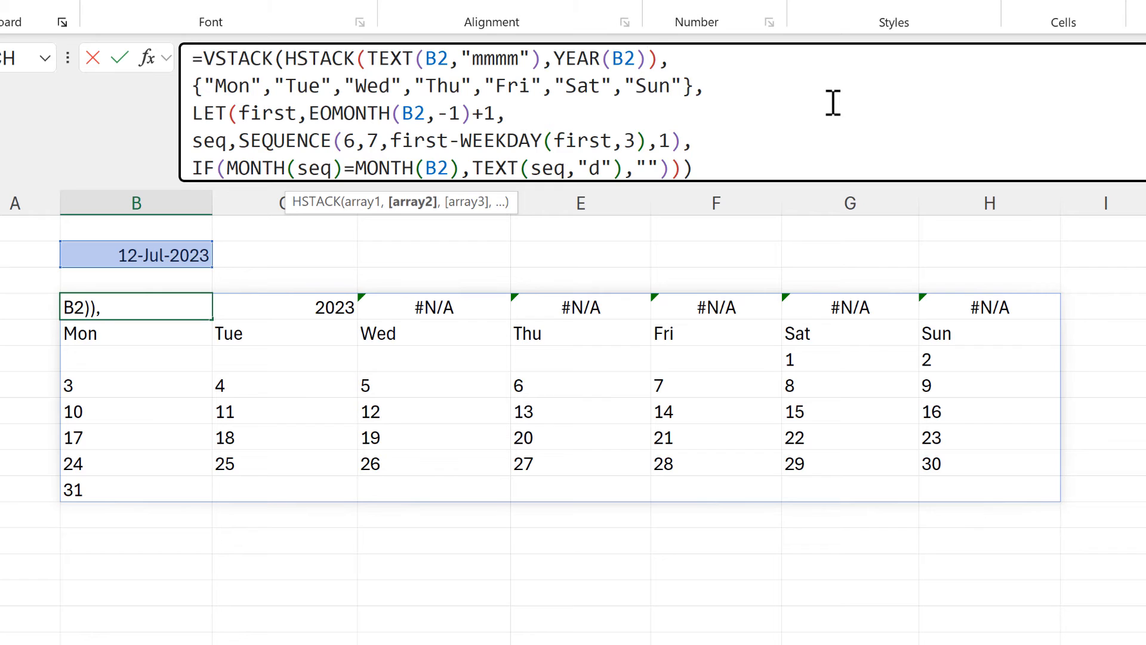
pyautogui.write(',""')
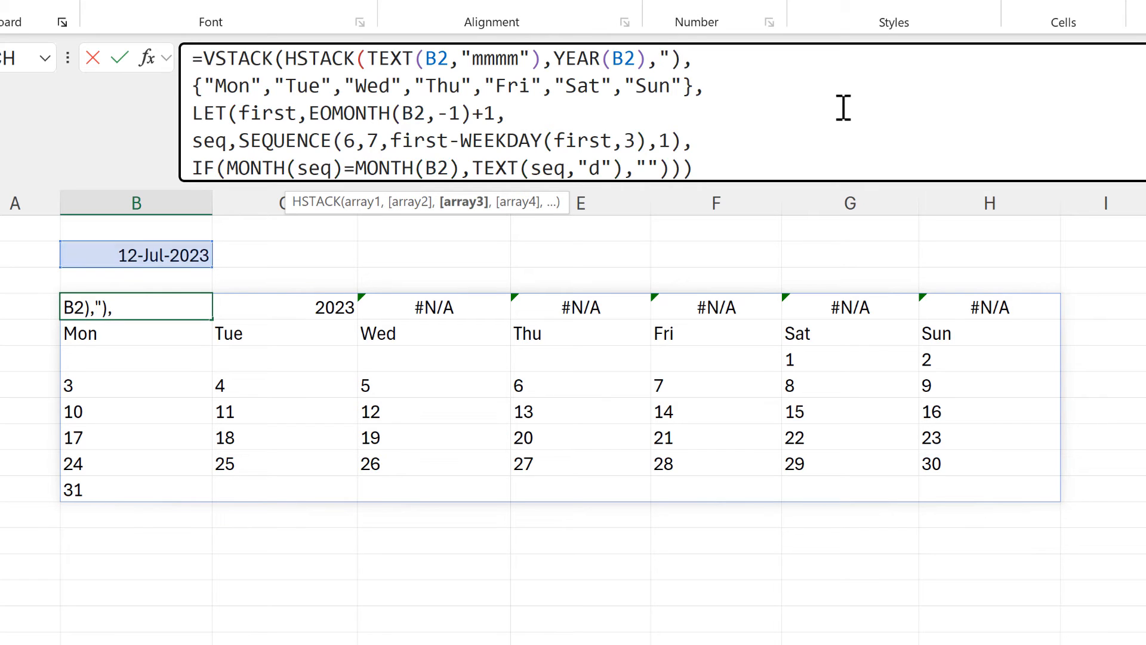
pyautogui.write(',')
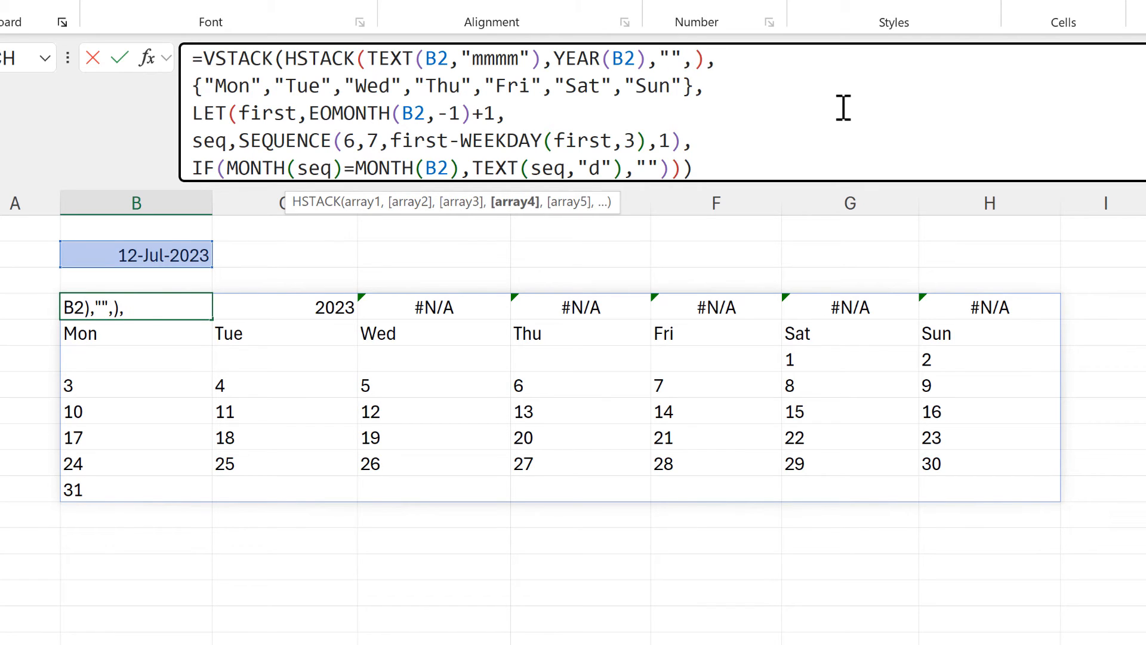
pyautogui.write('"","","')
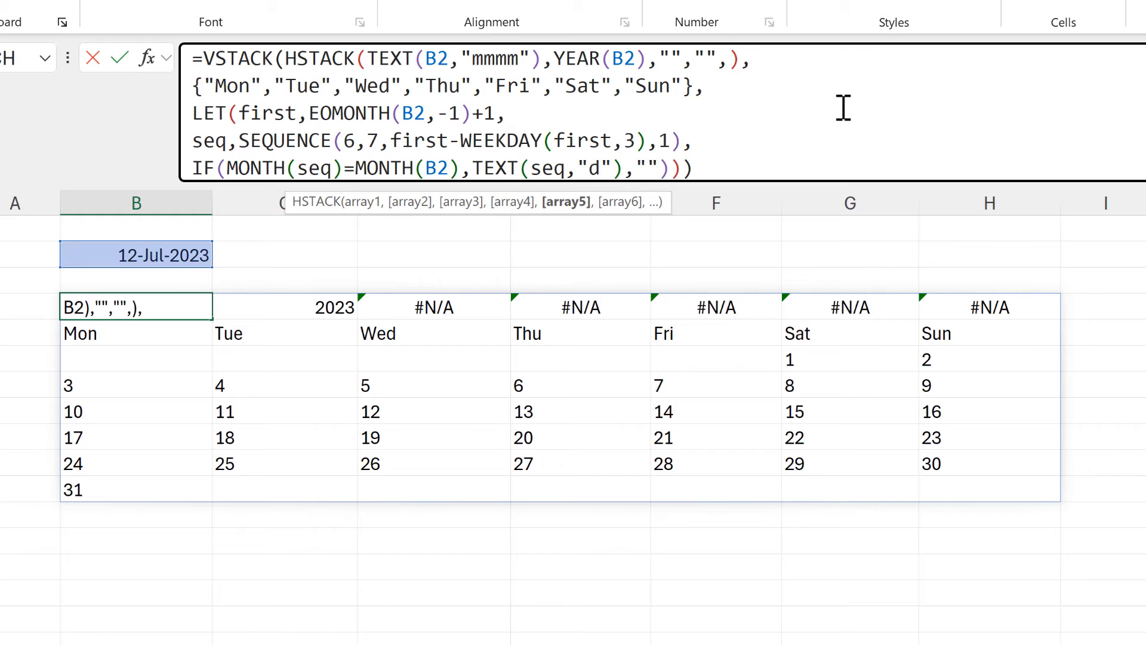
pyautogui.write('",""')
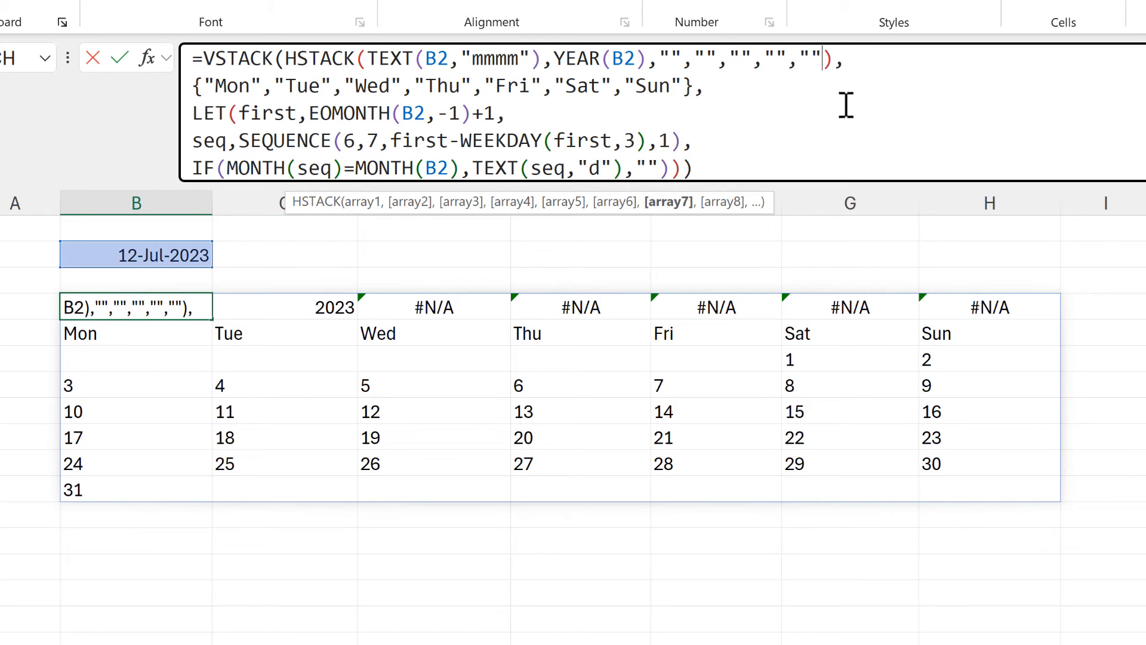
pyautogui.press('Return')
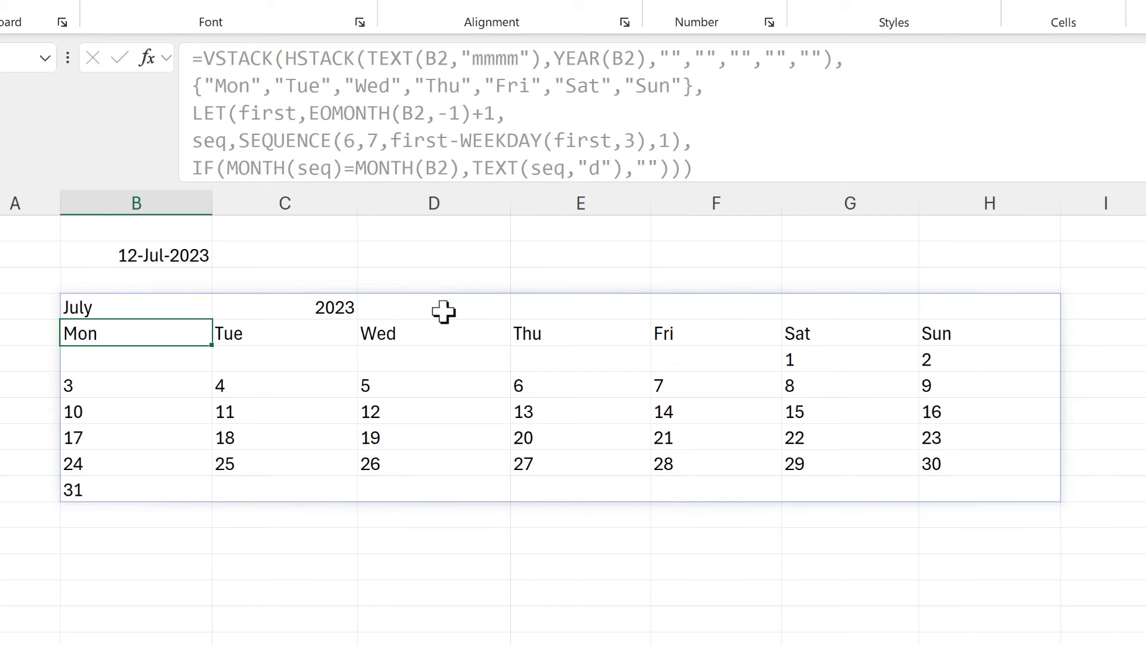
pyautogui.moveTo(443, 311); pyautogui.dragTo(1024, 313)
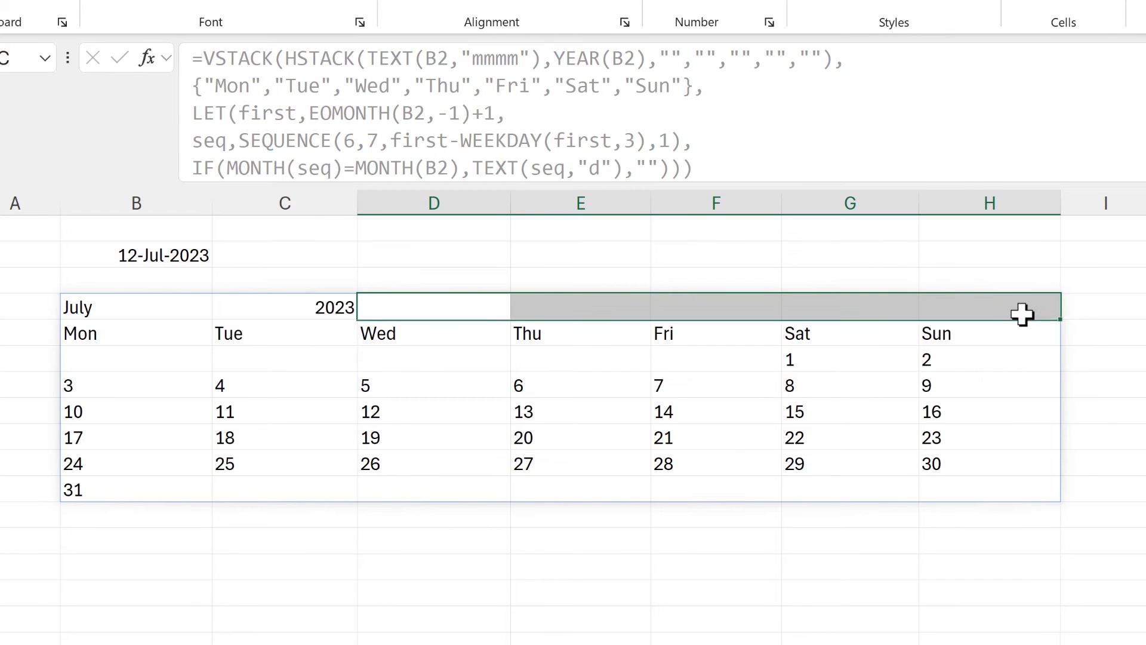
# Insert LAMBDA(date, before VSTACK in B4's formula, enlarging the formula area for the edit.
pyautogui.click(146, 315)
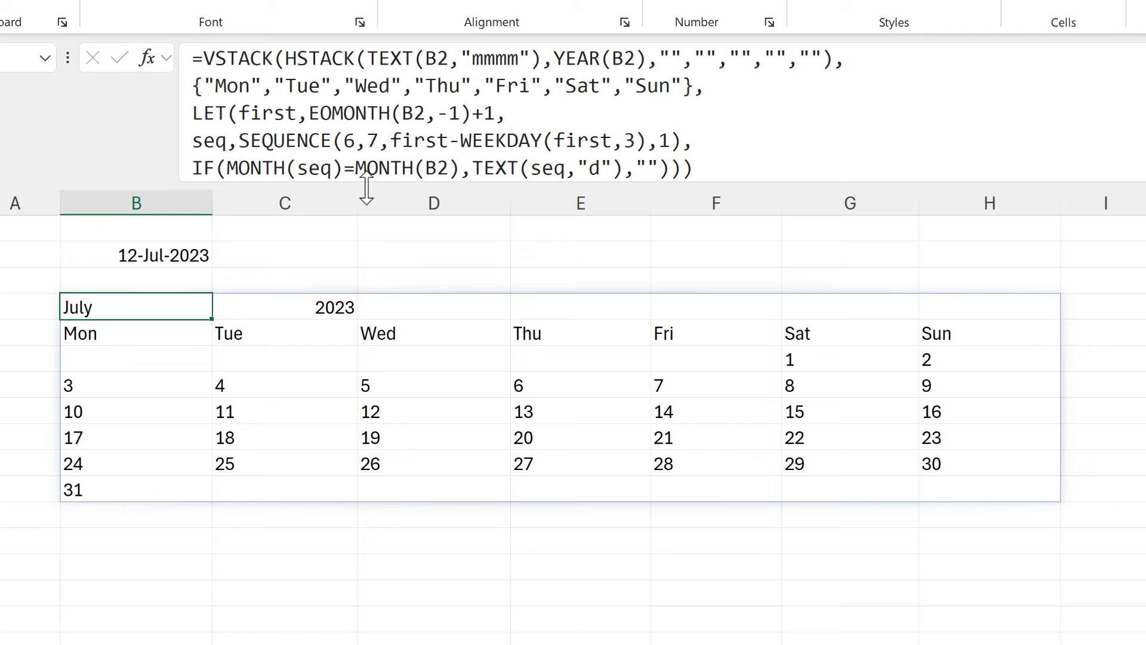
pyautogui.moveTo(367, 184); pyautogui.dragTo(369, 208)
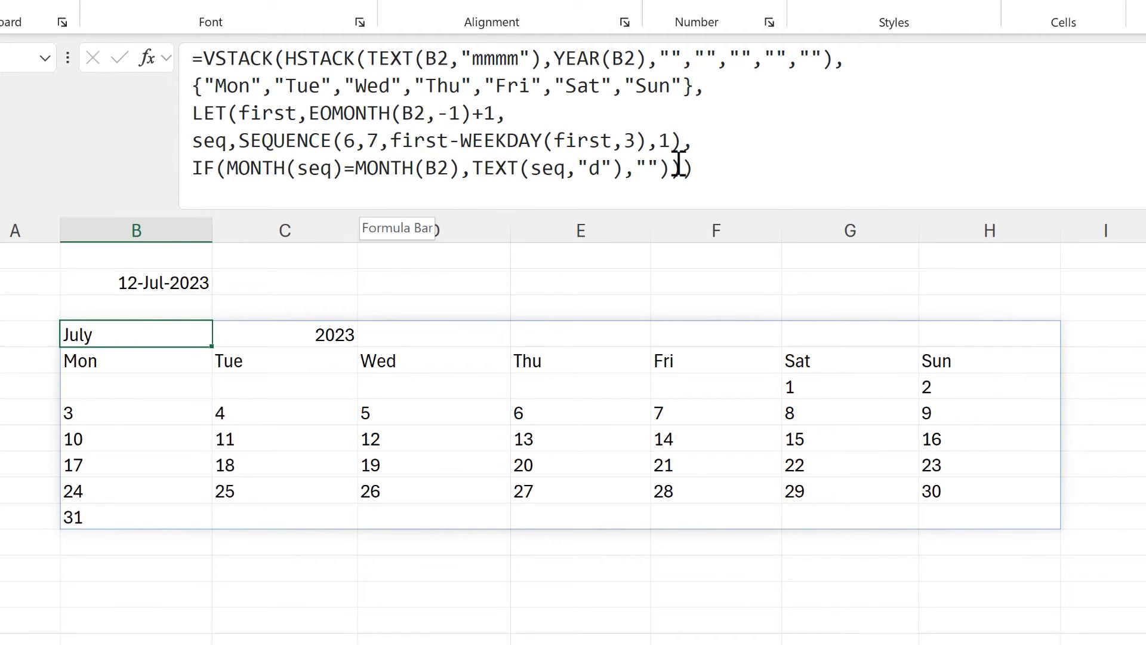
pyautogui.click(203, 59)
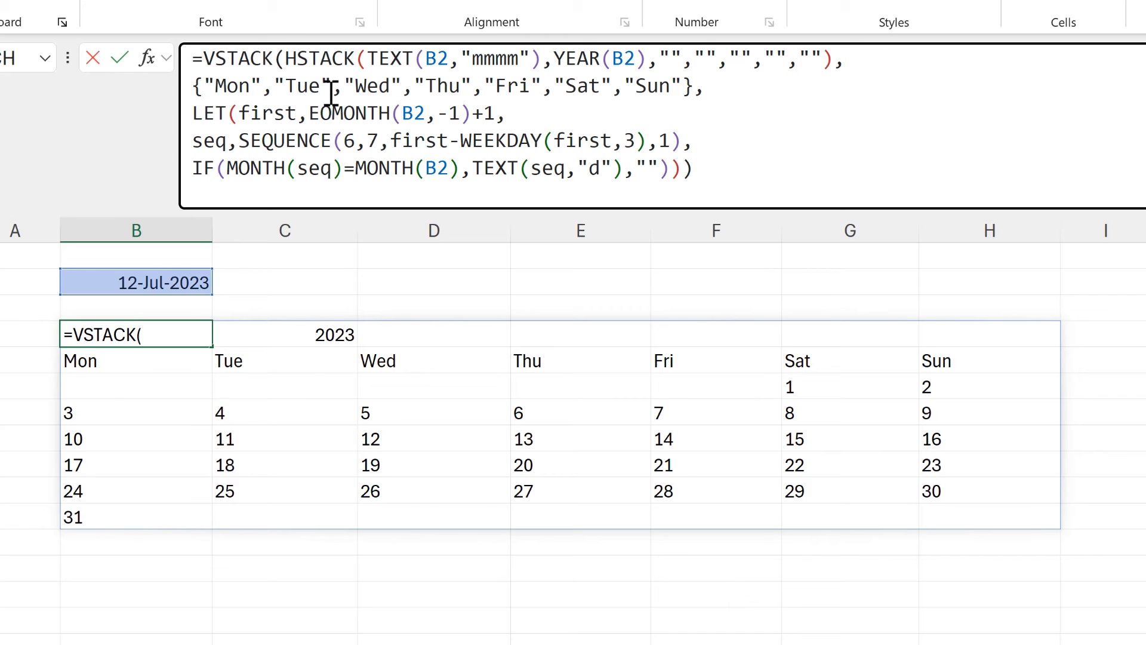
pyautogui.write('LAMBDA')
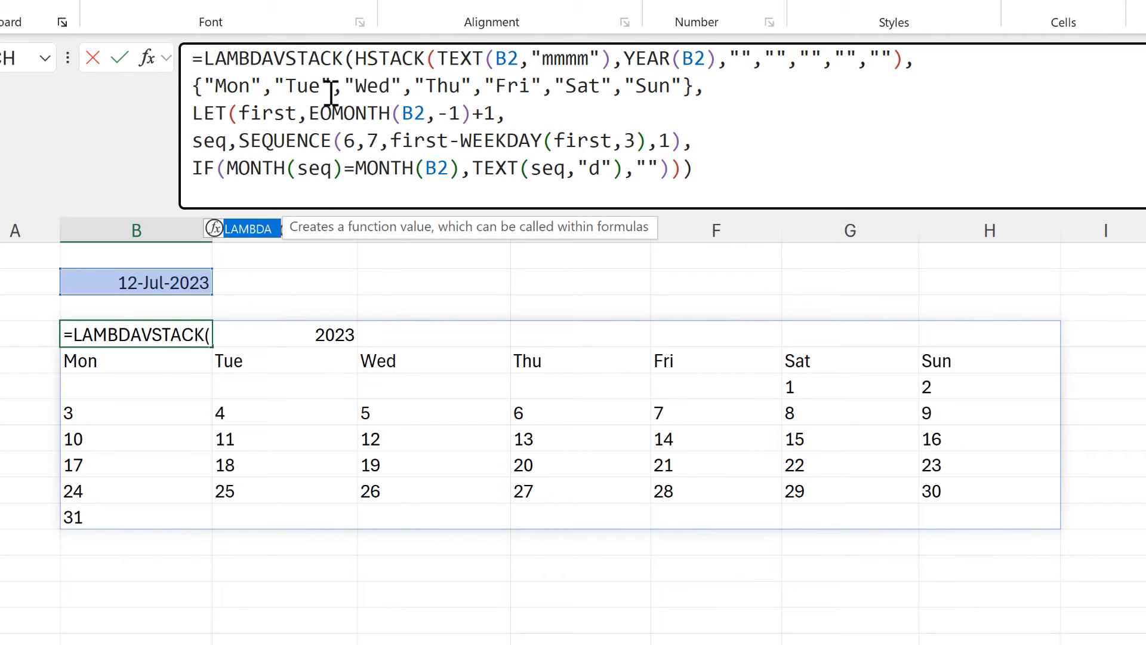
pyautogui.write('(')
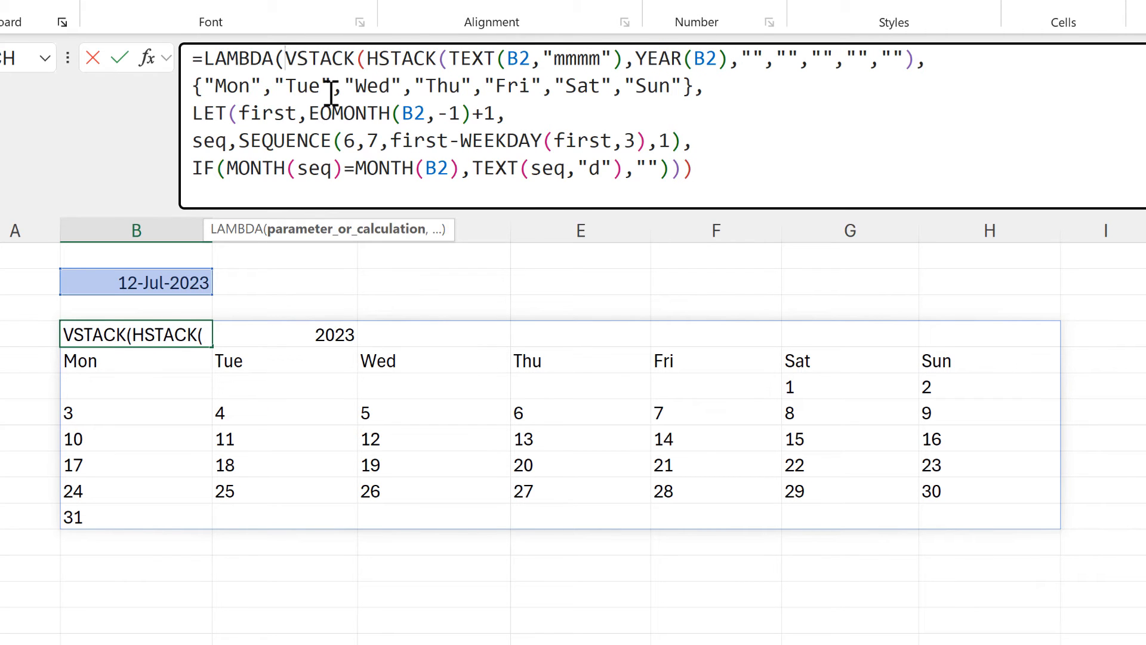
pyautogui.write('date')
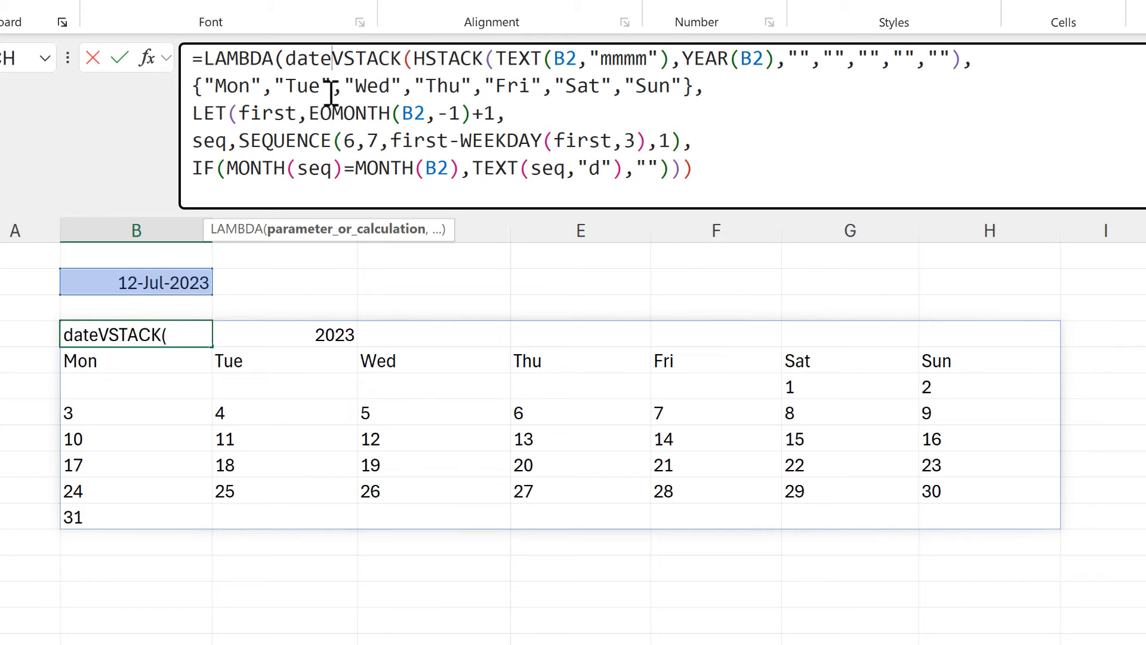
pyautogui.write(',')
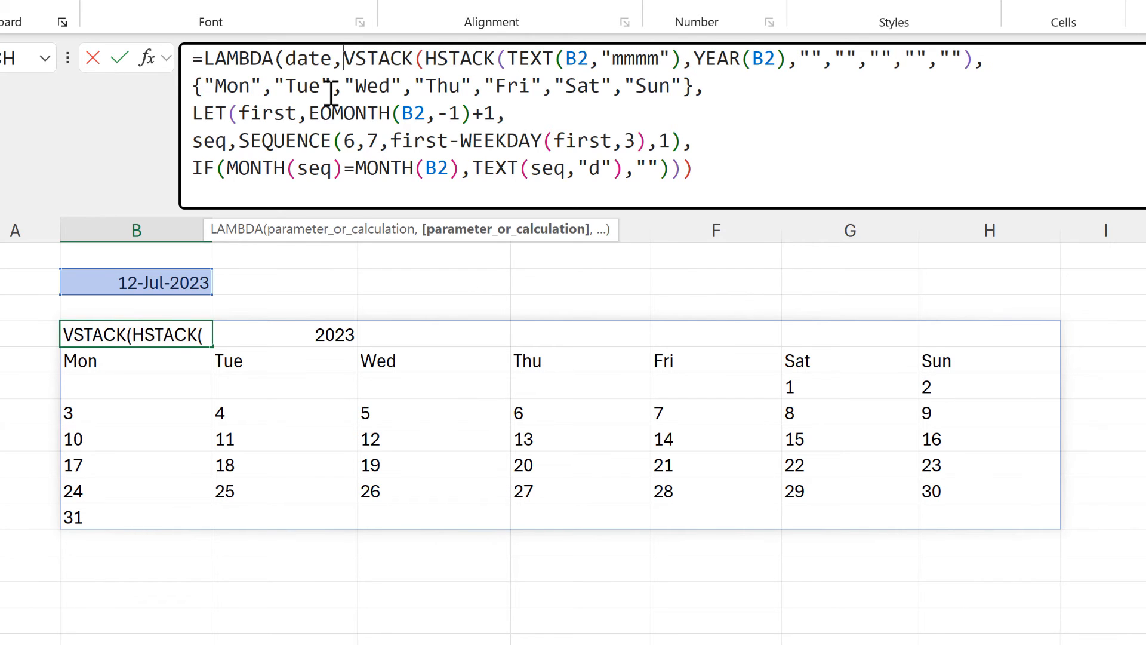
# Replace all four B2 references in B4's formula with the date parameter, in TEXT, YEAR, EOMONTH and MONTH.
pyautogui.moveTo(287, 58); pyautogui.dragTo(325, 67)
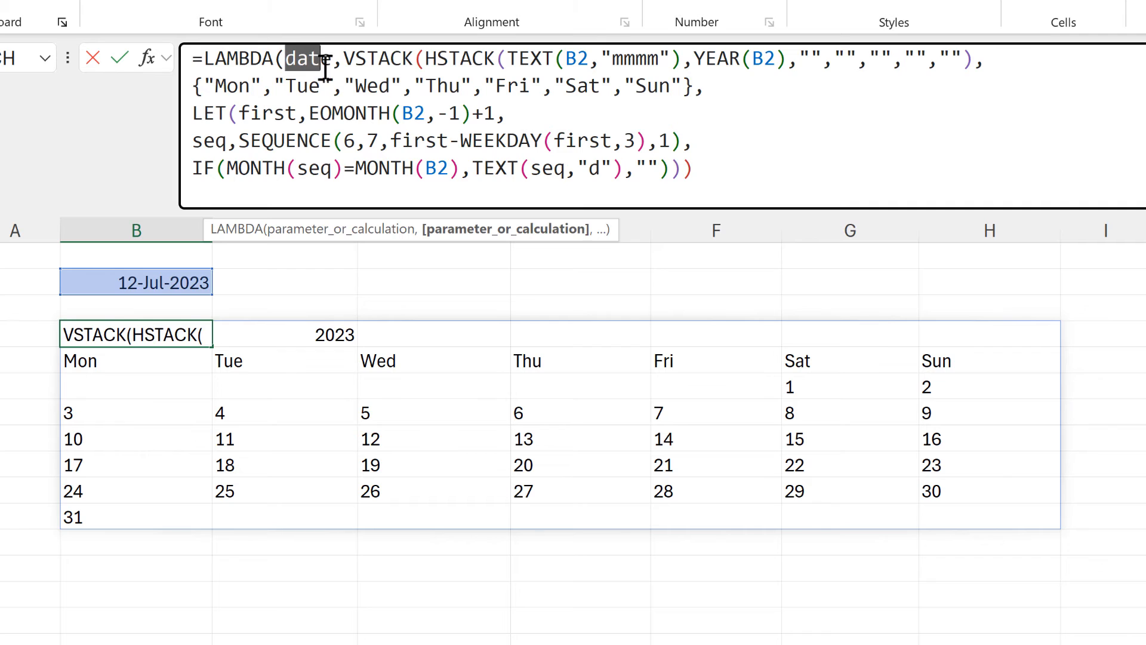
pyautogui.hotkey('ctrl', 'c')
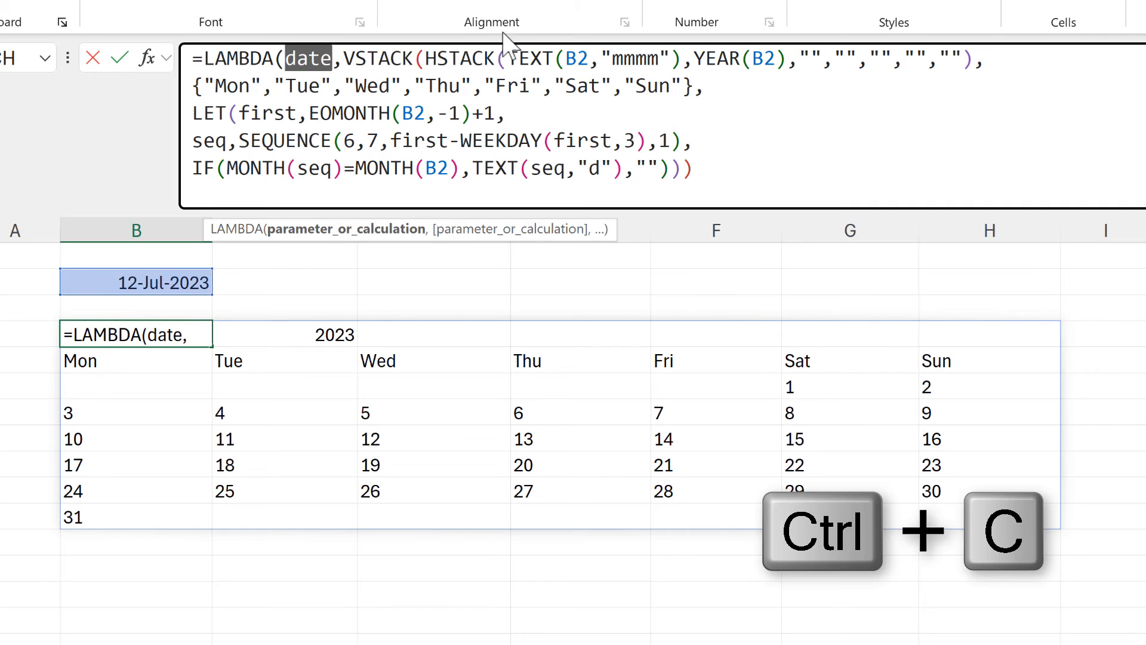
pyautogui.doubleClick(575, 58)
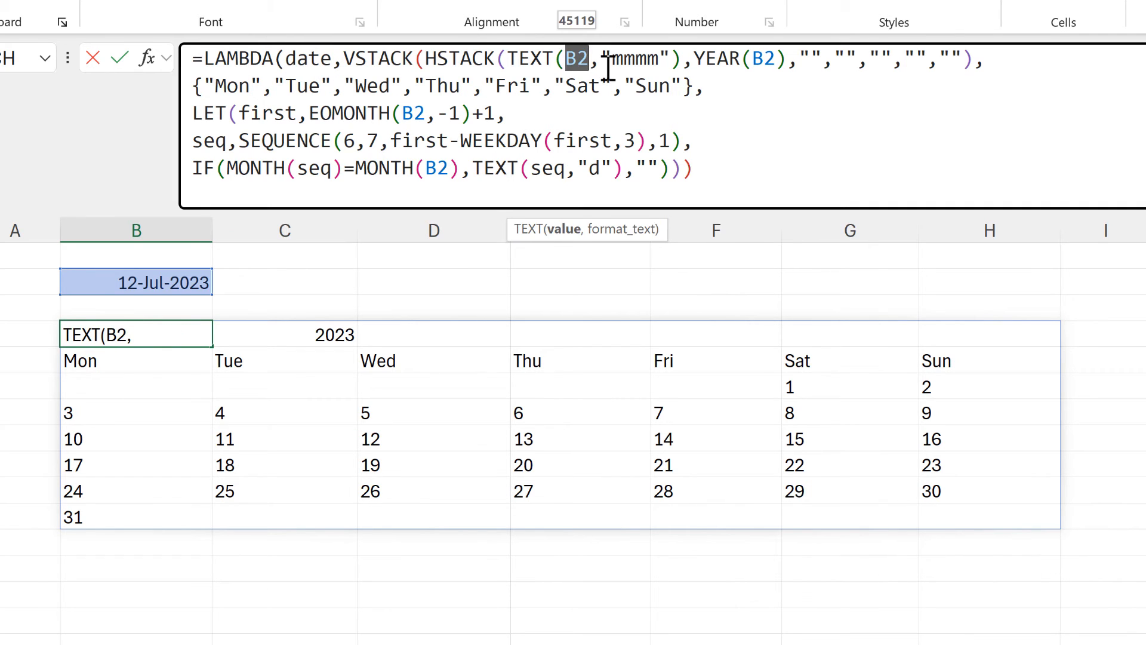
pyautogui.hotkey('ctrl', 'v')
pyautogui.doubleClick(793, 60)
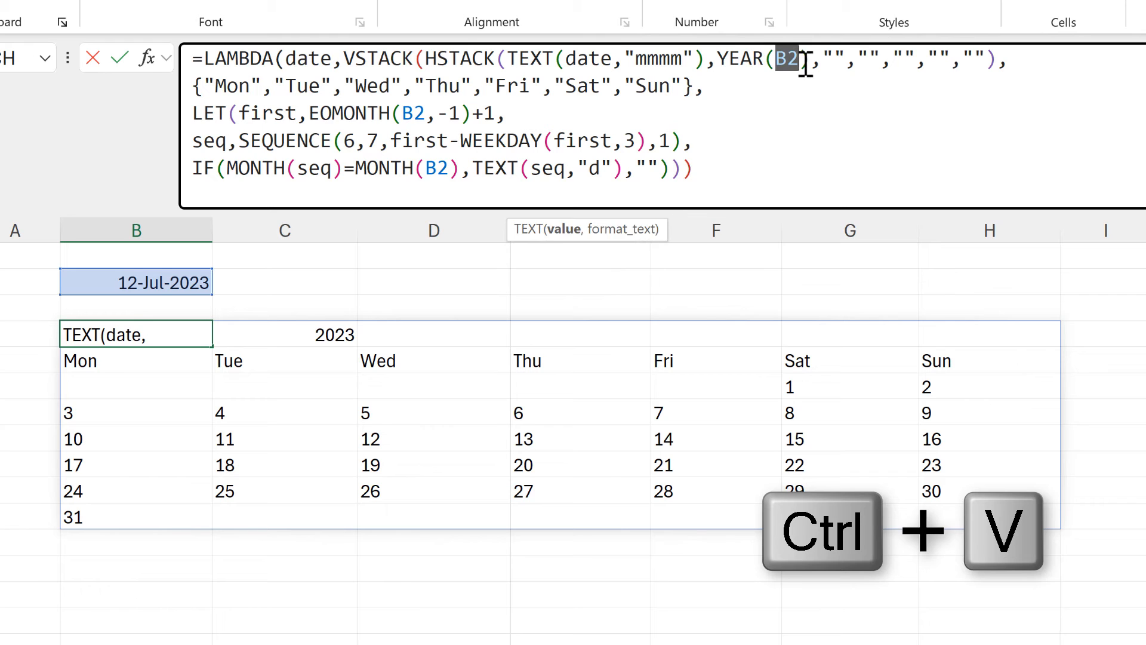
pyautogui.hotkey('ctrl', 'v')
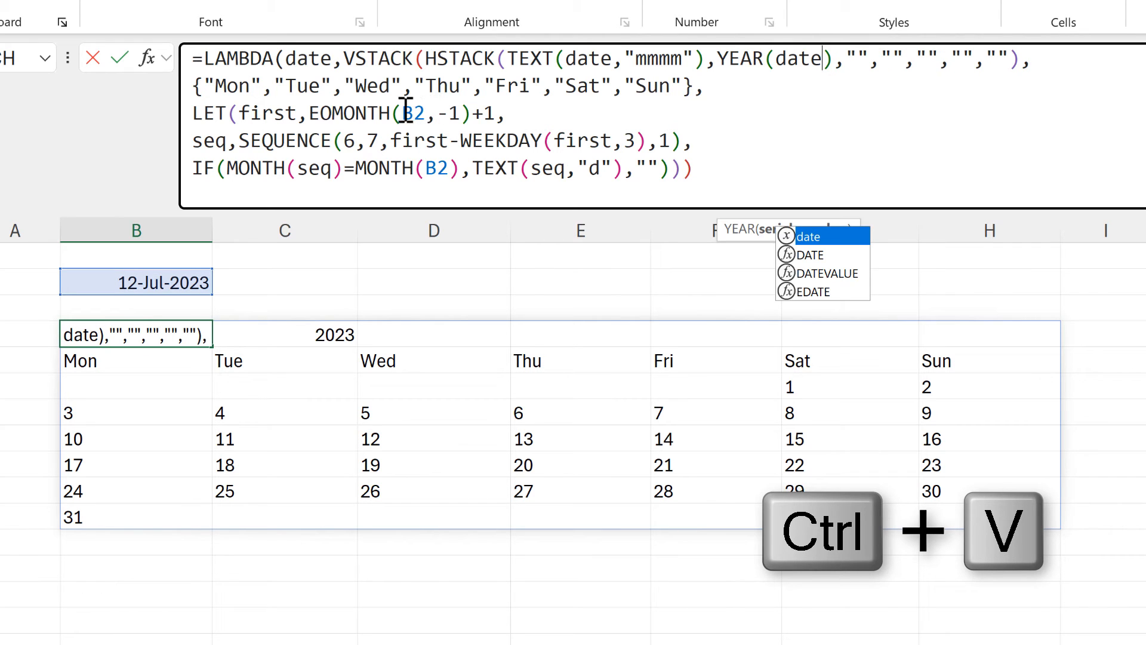
pyautogui.doubleClick(412, 113)
pyautogui.hotkey('ctrl', 'v')
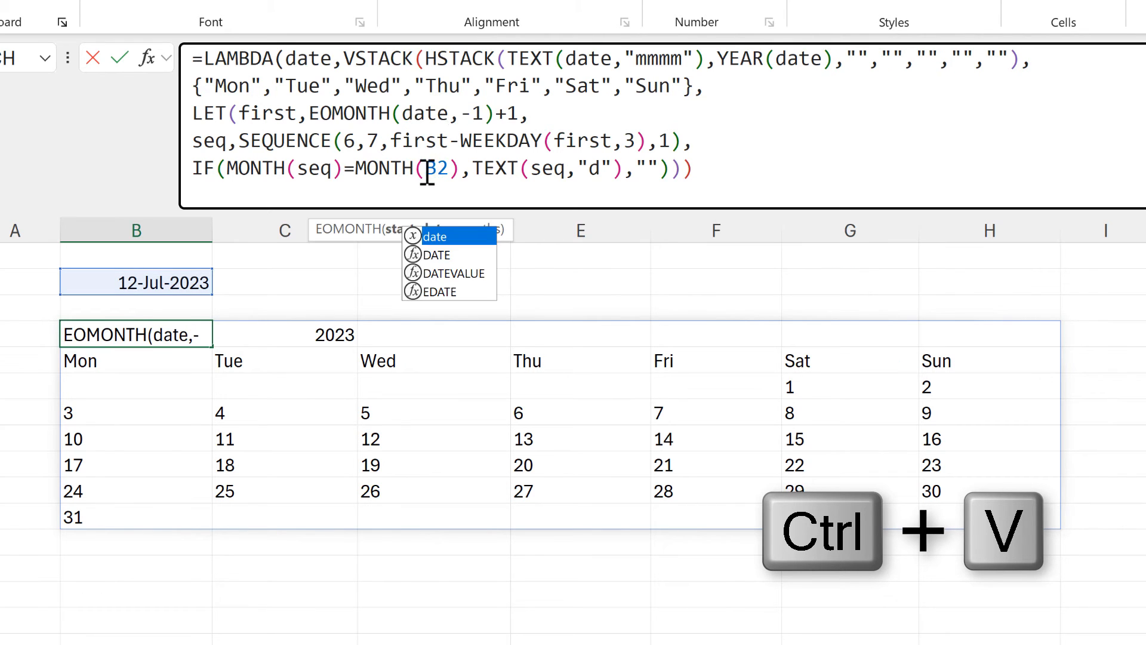
pyautogui.doubleClick(427, 167)
pyautogui.hotkey('ctrl', 'v')
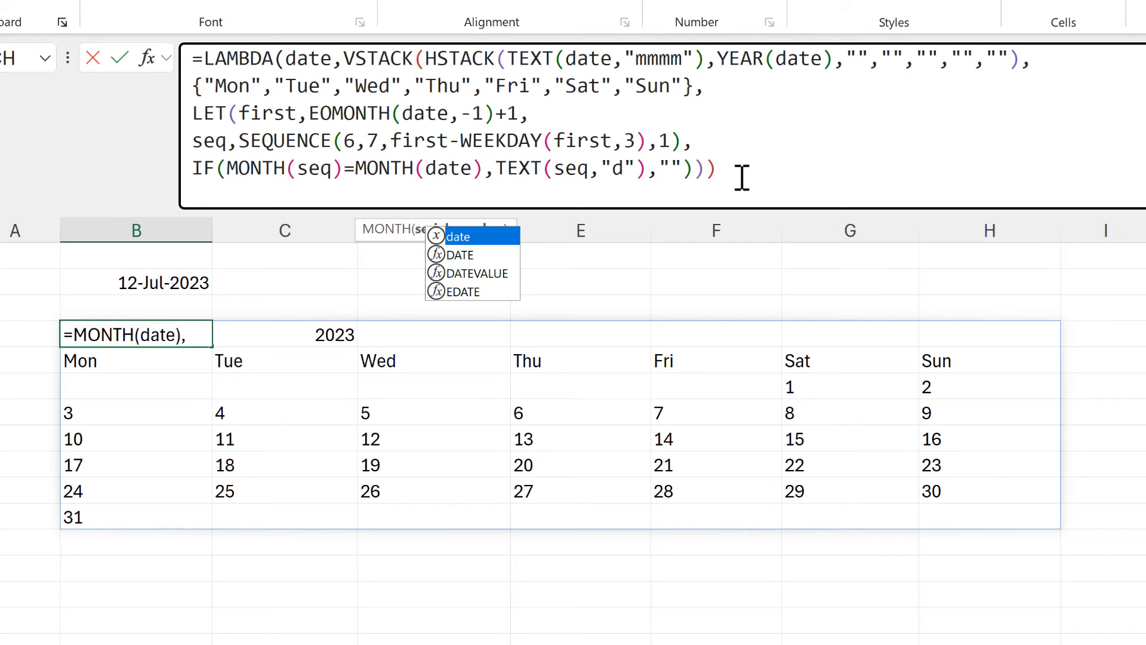
pyautogui.press('Escape')
# Close the LAMBDA with a final parenthesis, append (B2) as its calling argument, and enter the formula in B4.
pyautogui.click(778, 168)
pyautogui.write(')')
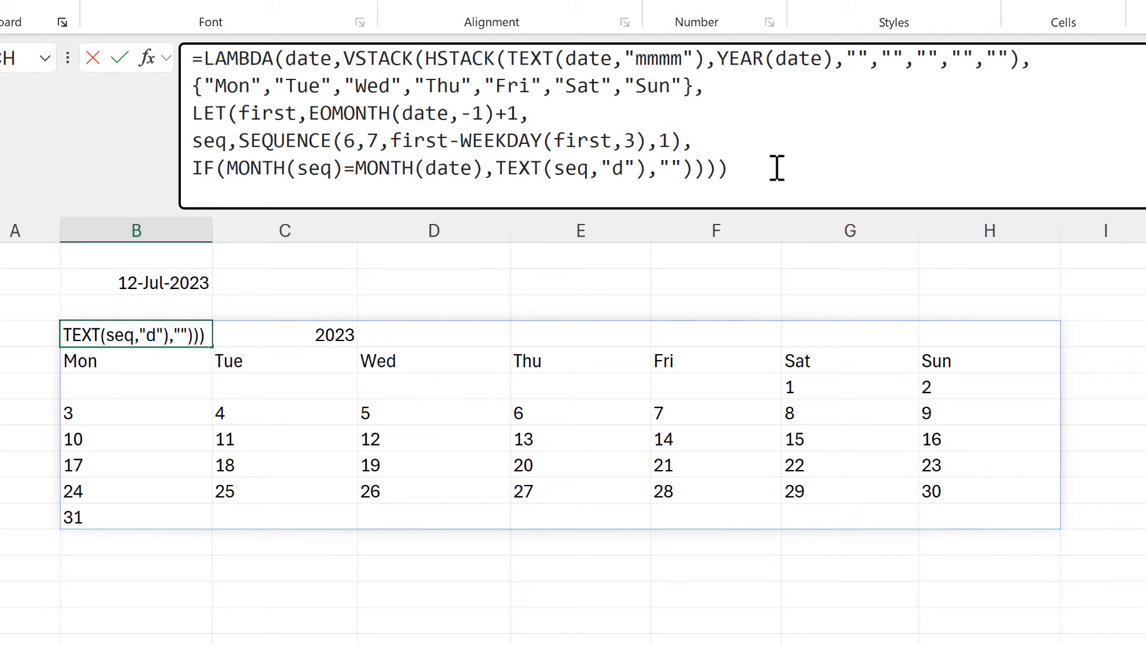
pyautogui.write('()')
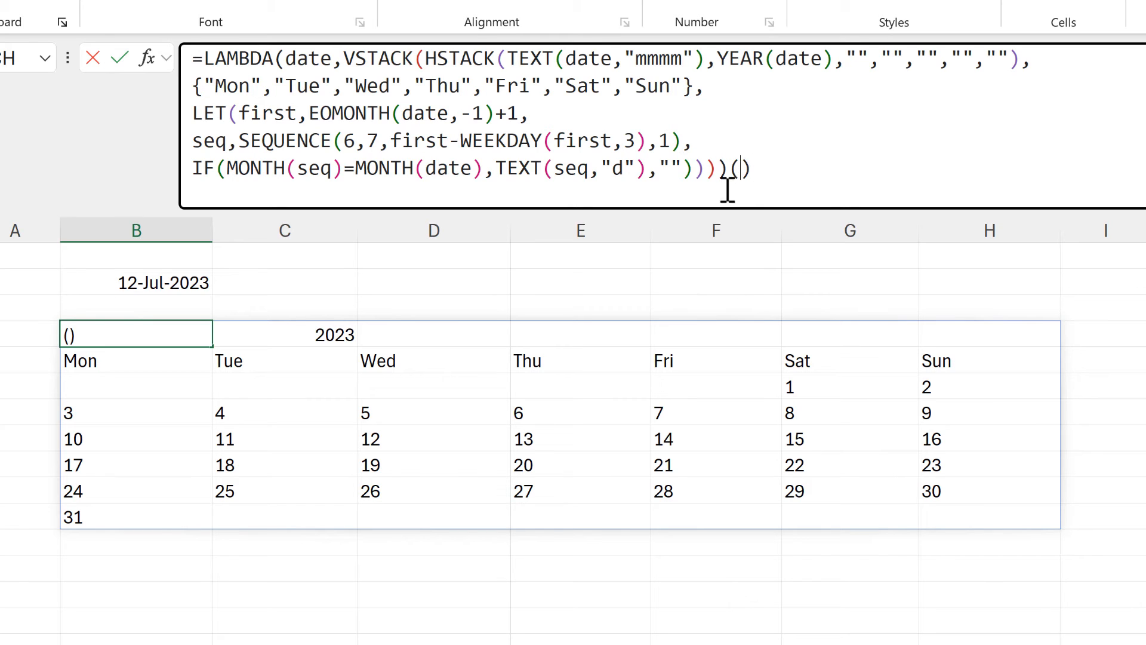
pyautogui.click(191, 285)
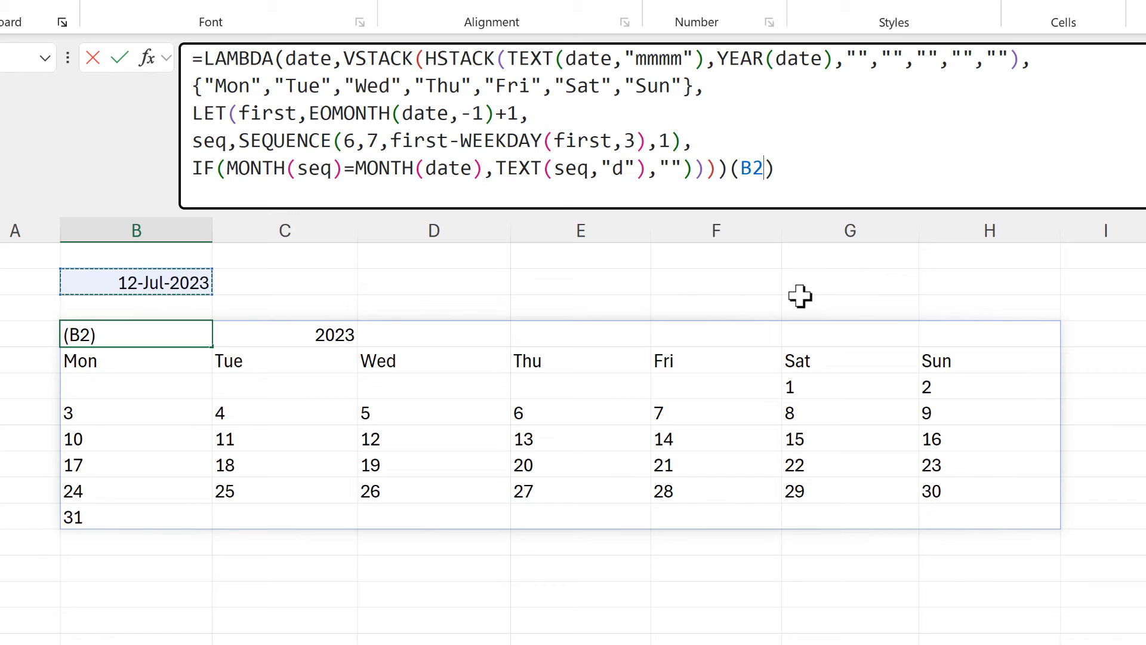
pyautogui.hotkey('ctrl', 'Return')
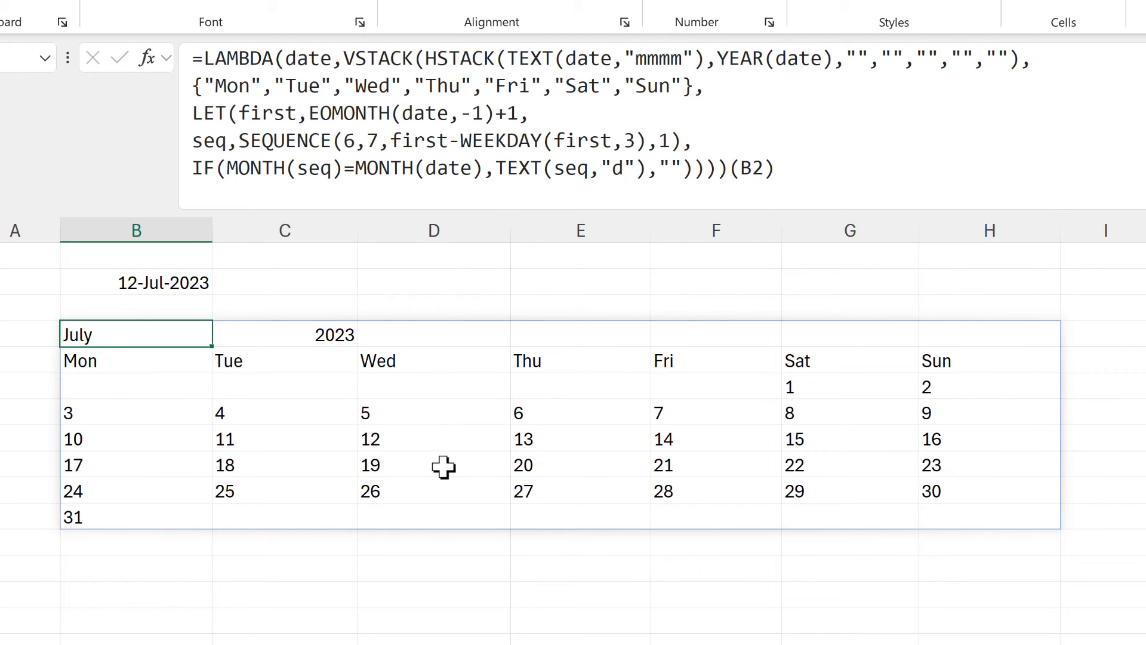
# Copy B4's LAMBDA formula without the trailing (B2), leave the cell's edit mode, and select C2.
pyautogui.moveTo(188, 61); pyautogui.dragTo(733, 172)
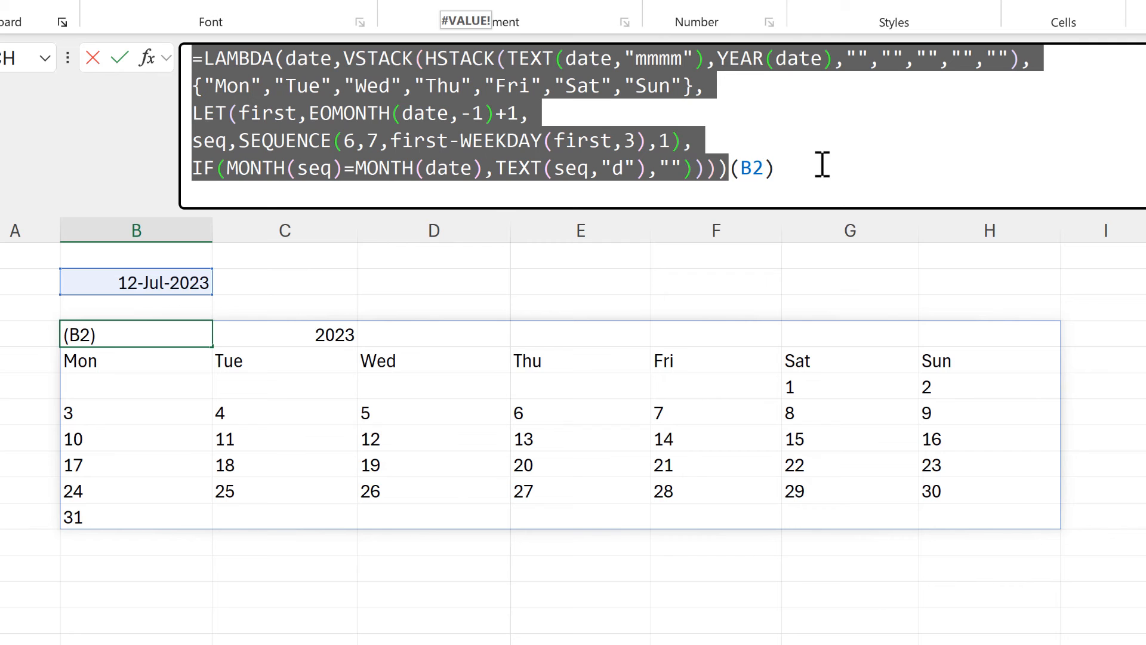
pyautogui.hotkey('ctrl', 'c')
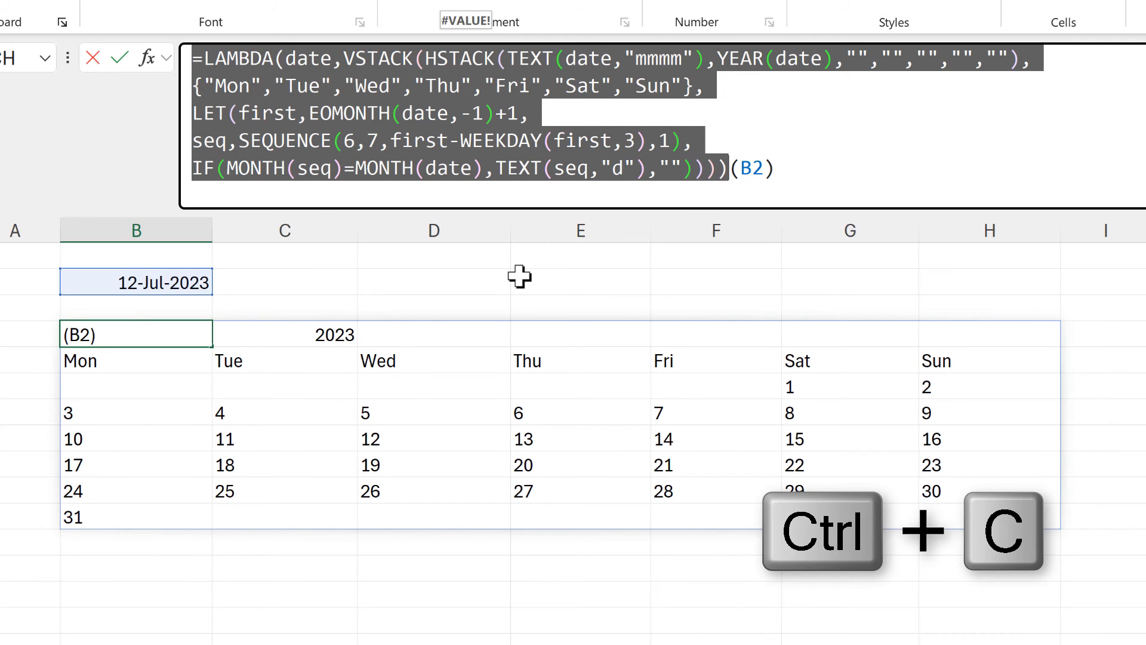
pyautogui.press('Escape')
pyautogui.click(344, 282)
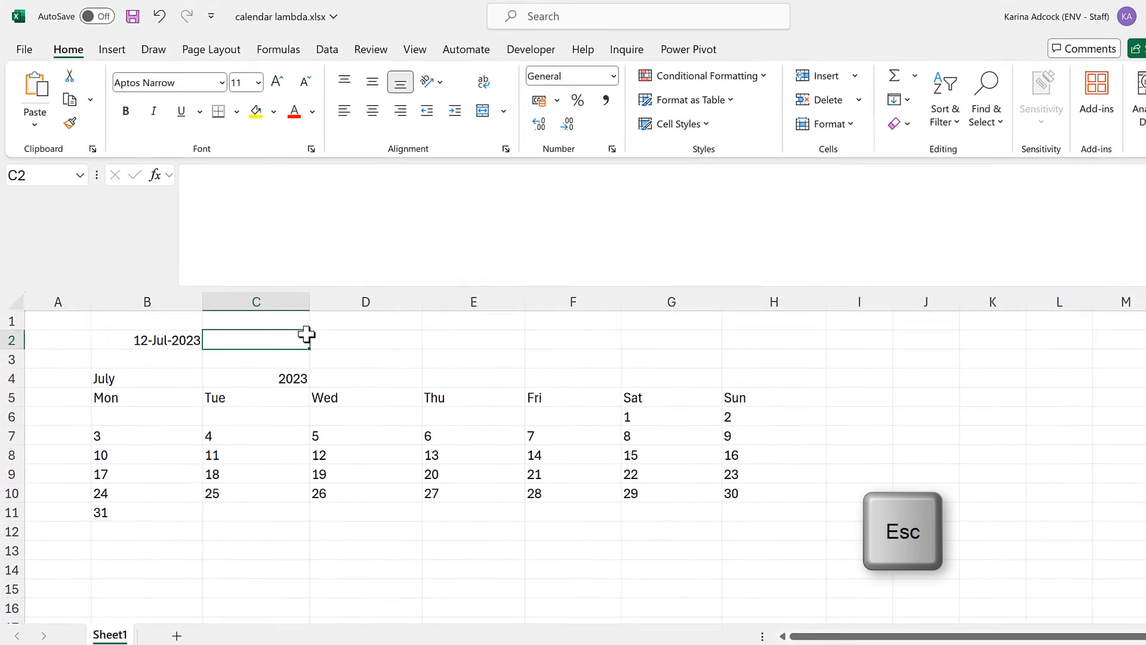
# Define a workbook-scoped name Calendar that refers to the copied LAMBDA formula.
pyautogui.click(278, 54)
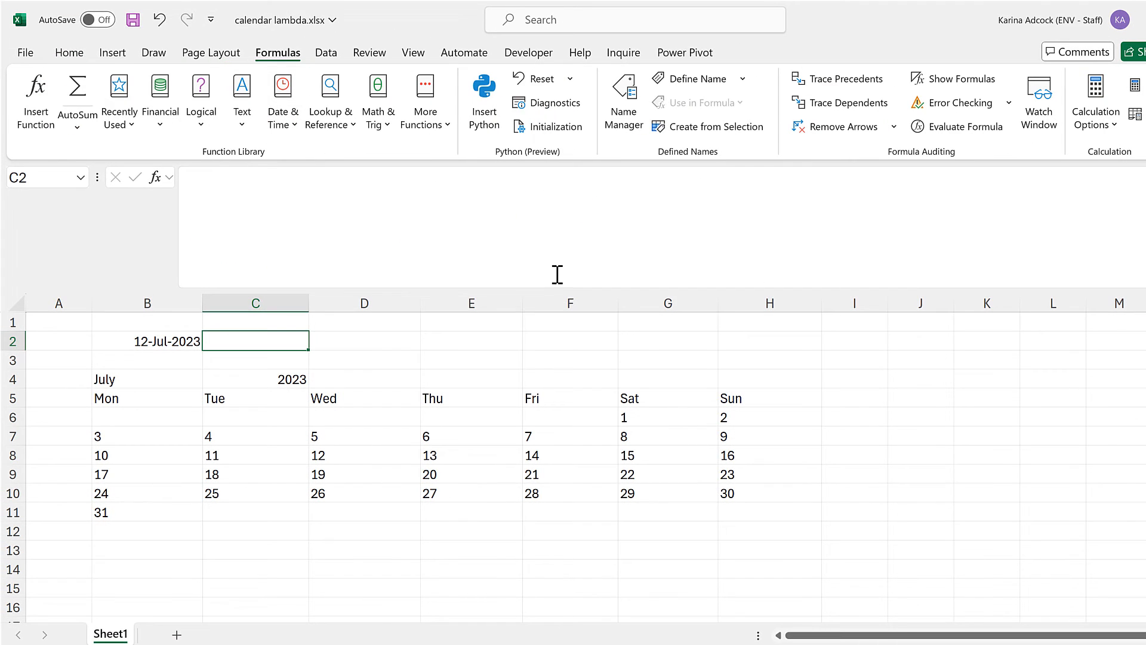
pyautogui.click(674, 90)
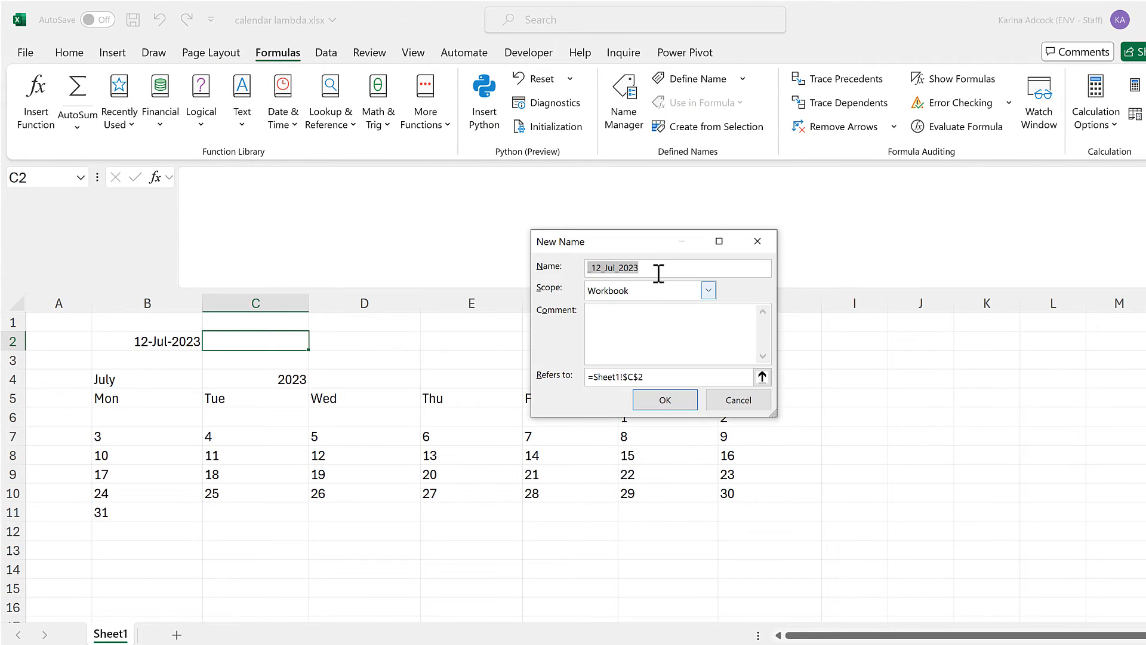
pyautogui.press('BackSpace')
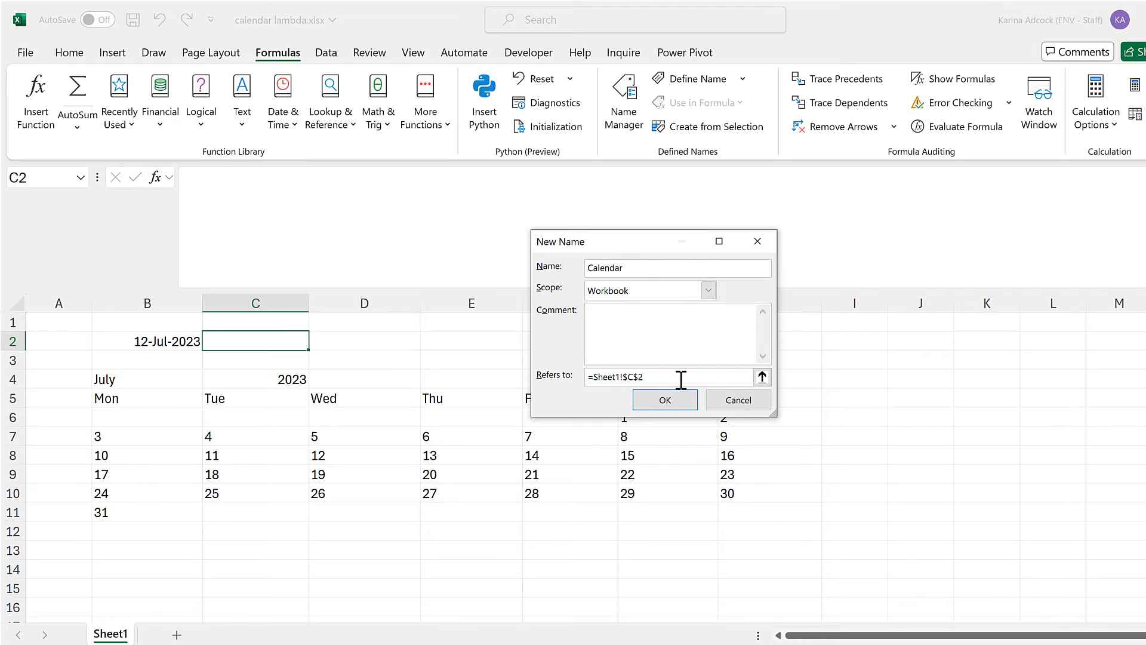
pyautogui.click(557, 375)
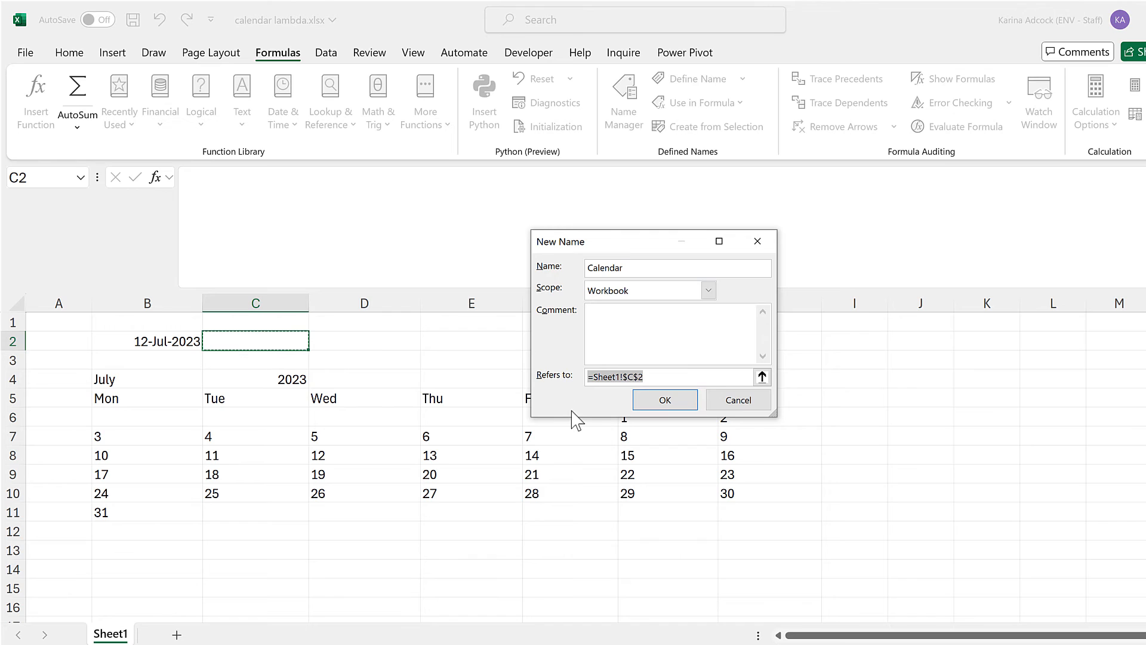
pyautogui.hotkey('ctrl', 'v')
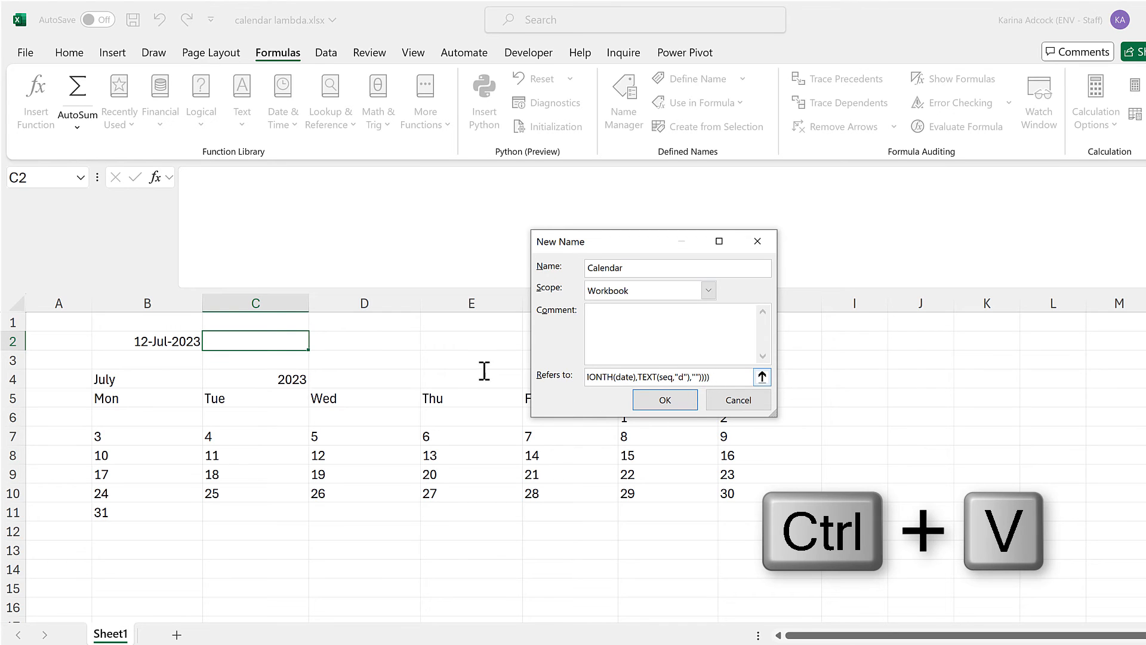
pyautogui.moveTo(484, 371); pyautogui.dragTo(501, 372)
pyautogui.click(611, 380)
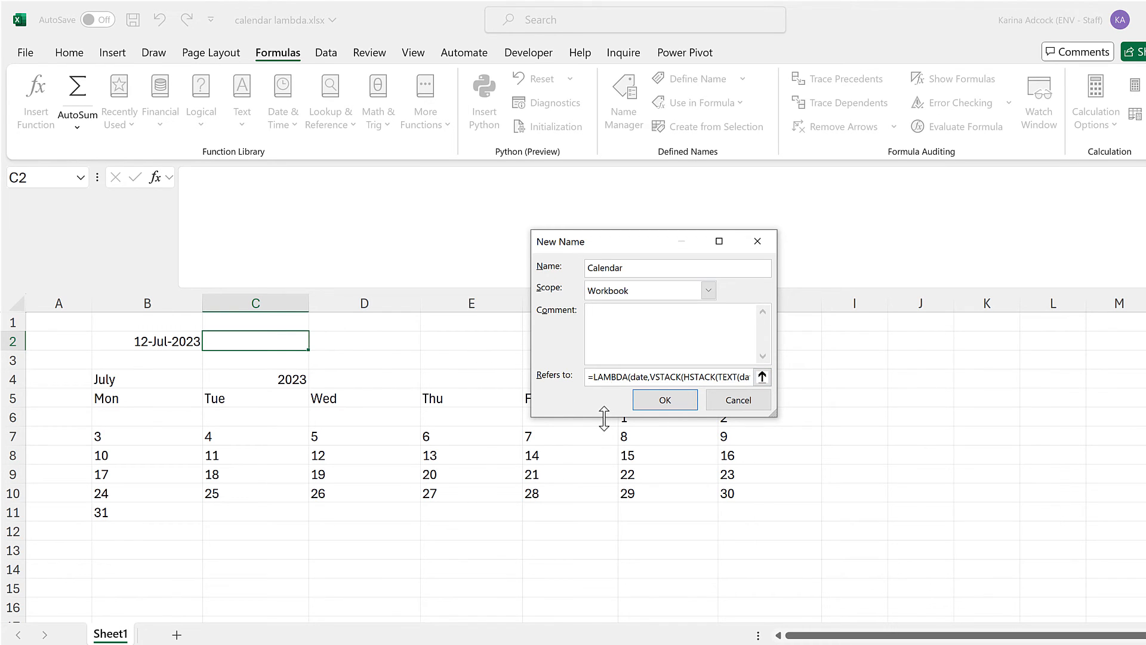
pyautogui.click(649, 403)
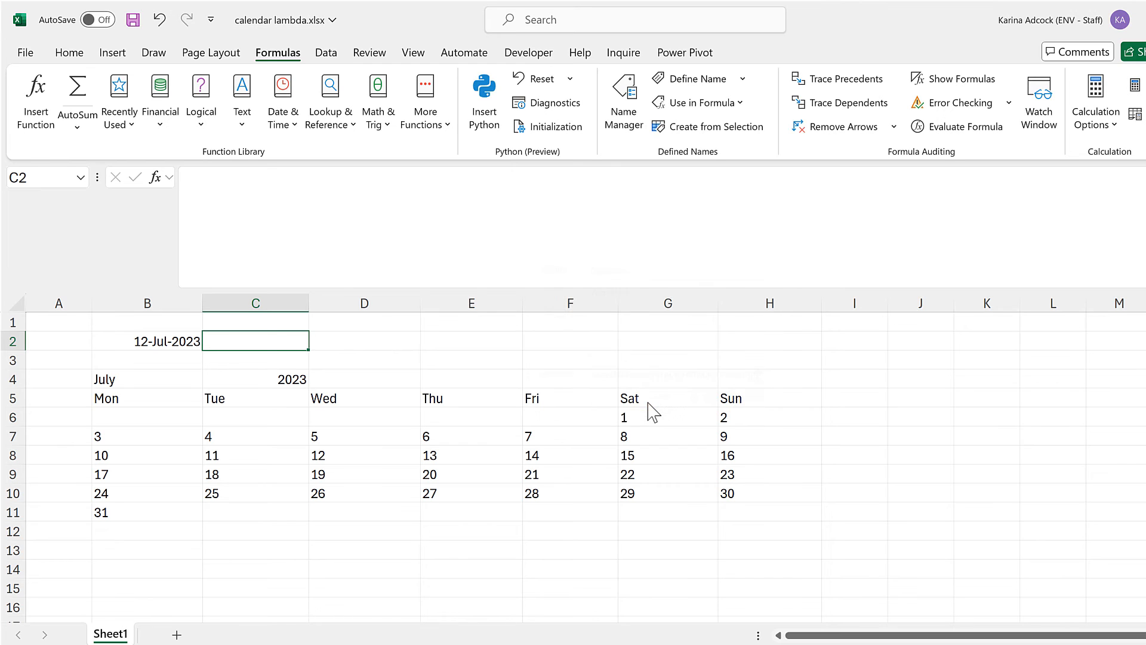
# Shrink the formula area to one line and enter =Calendar(B2) in B13.
pyautogui.click(153, 550)
pyautogui.moveTo(215, 287); pyautogui.dragTo(223, 182)
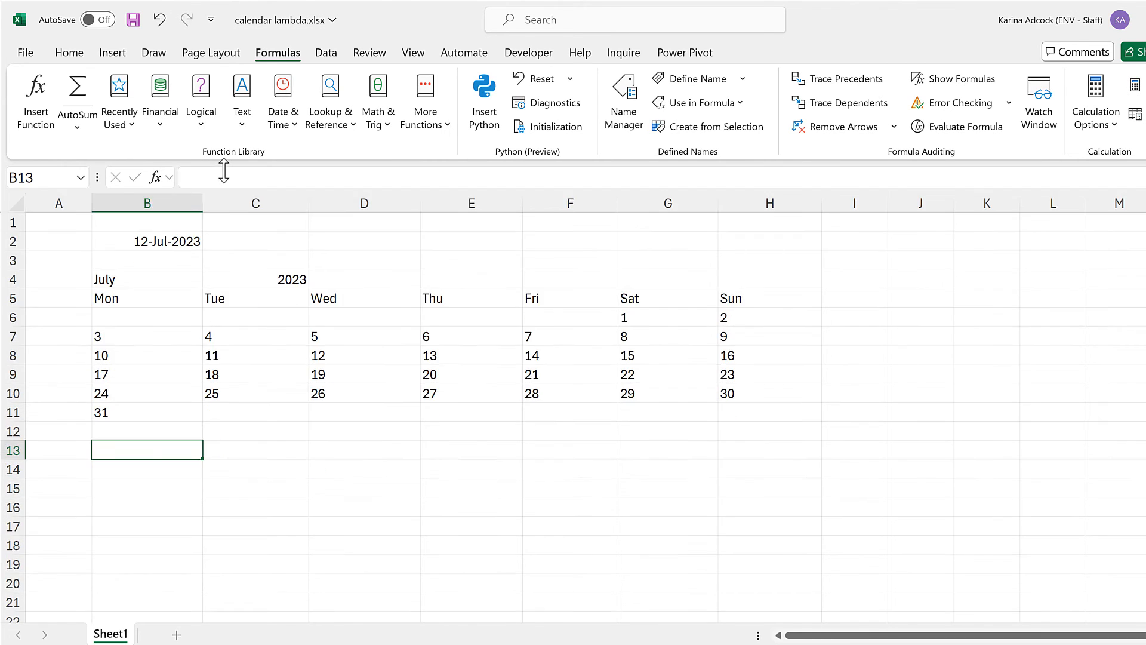
pyautogui.write('=ca')
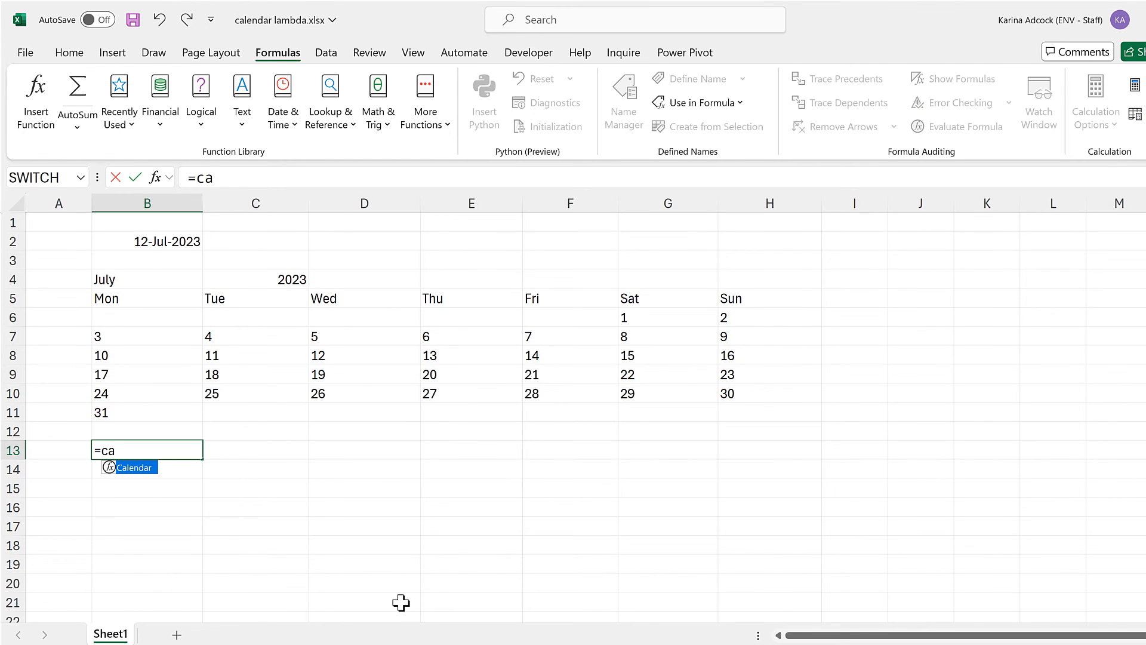
pyautogui.doubleClick(133, 469)
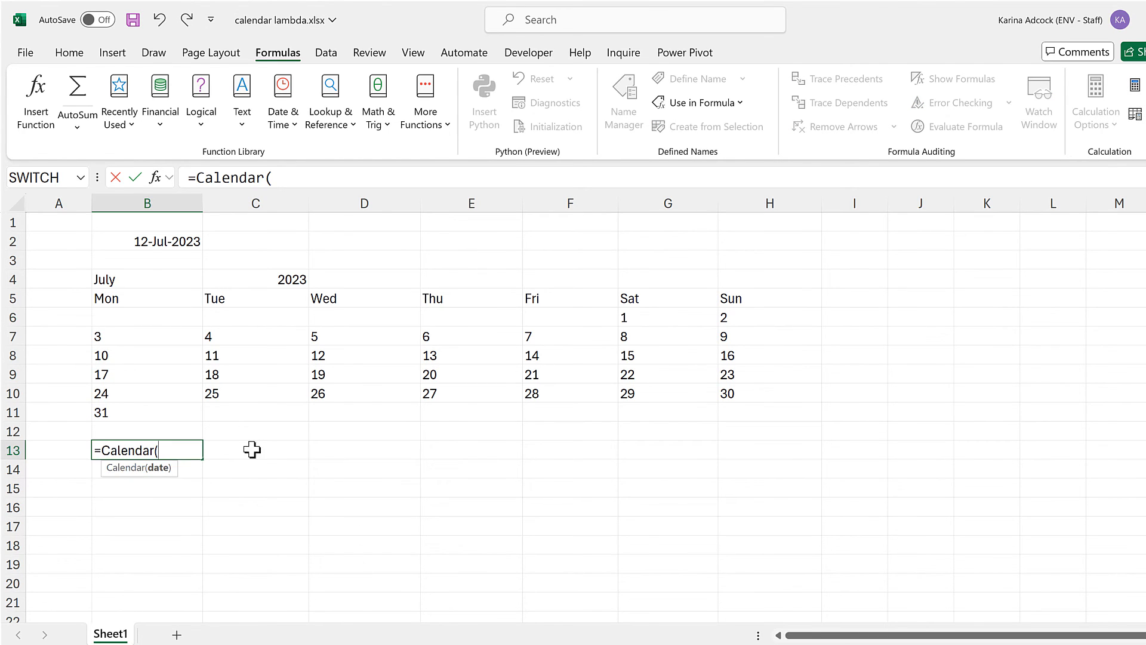
pyautogui.click(176, 239)
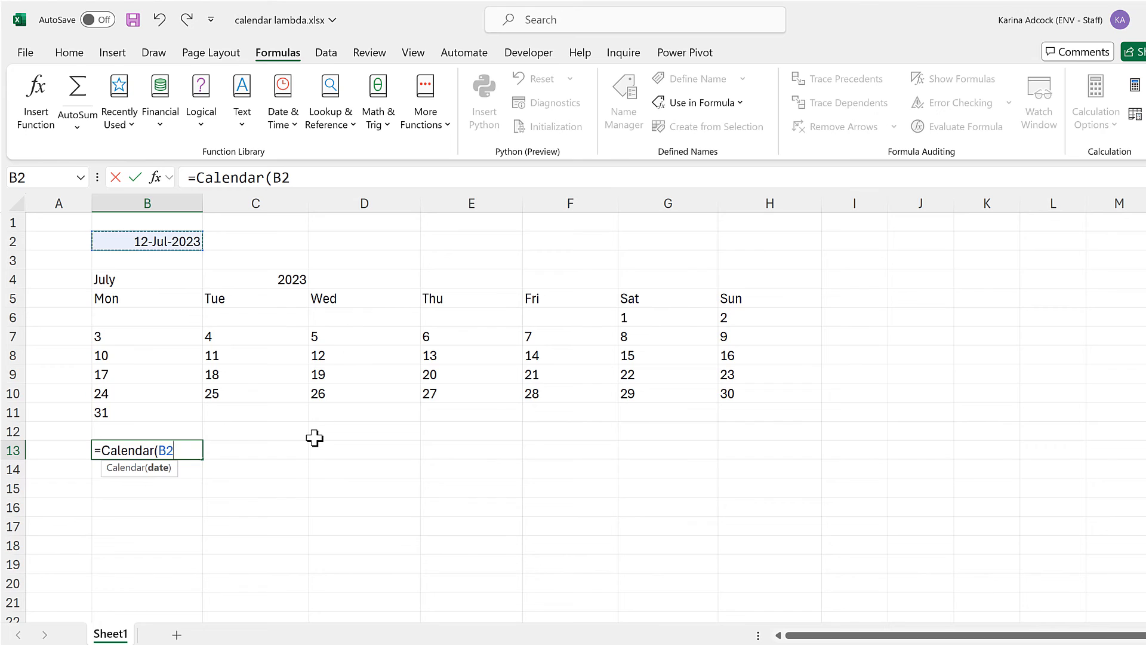
pyautogui.write(')')
pyautogui.press('Return')
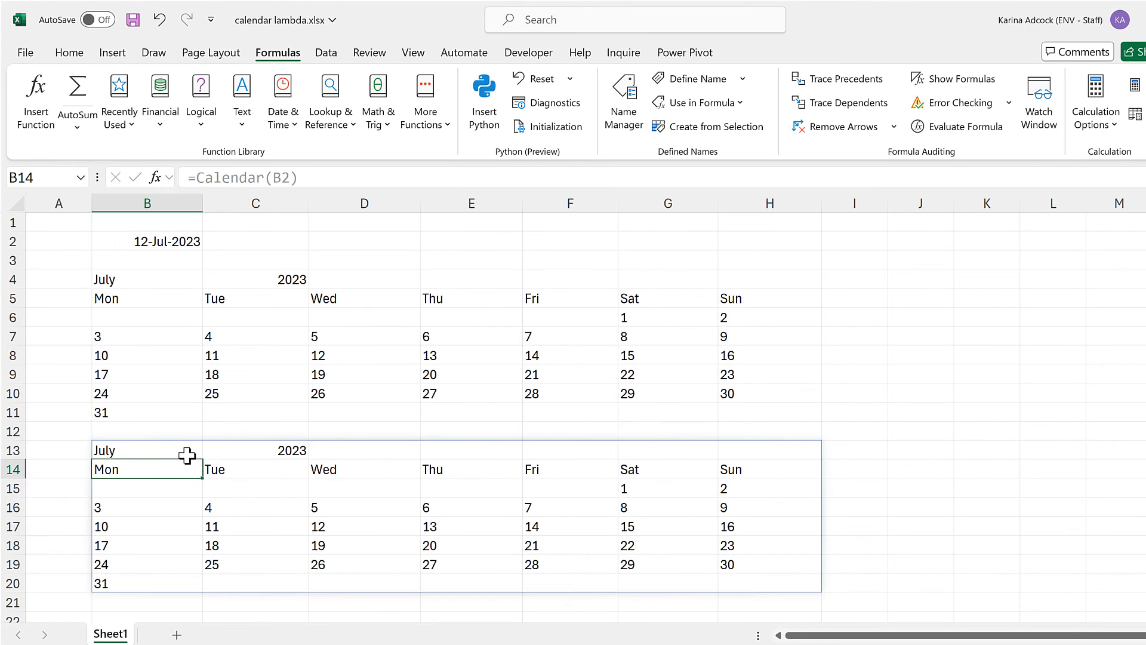
# Replace the B2 argument in B13's Calendar formula with the date string "07/06/2021".
pyautogui.click(191, 454)
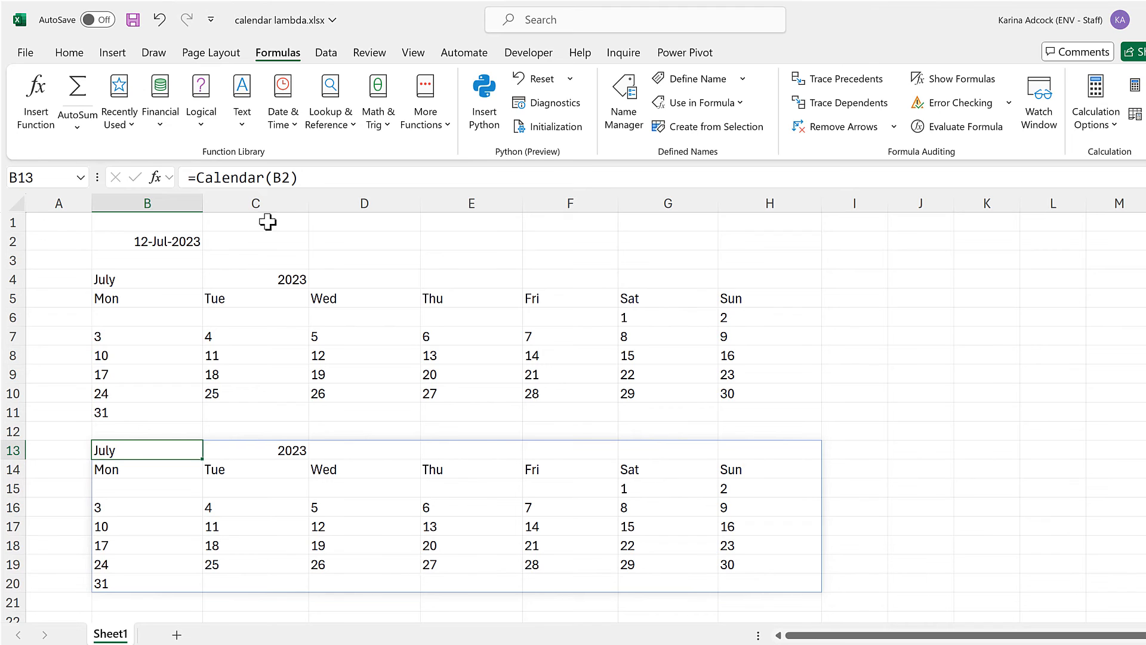
pyautogui.click(292, 177)
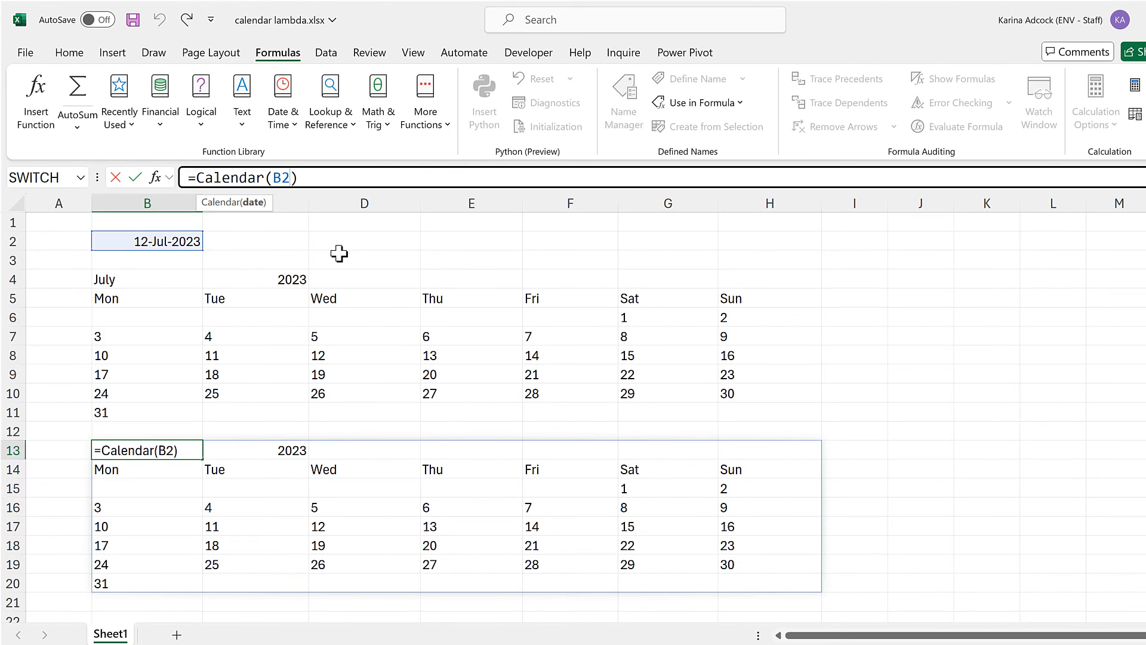
pyautogui.scroll(-2, 338, 235)
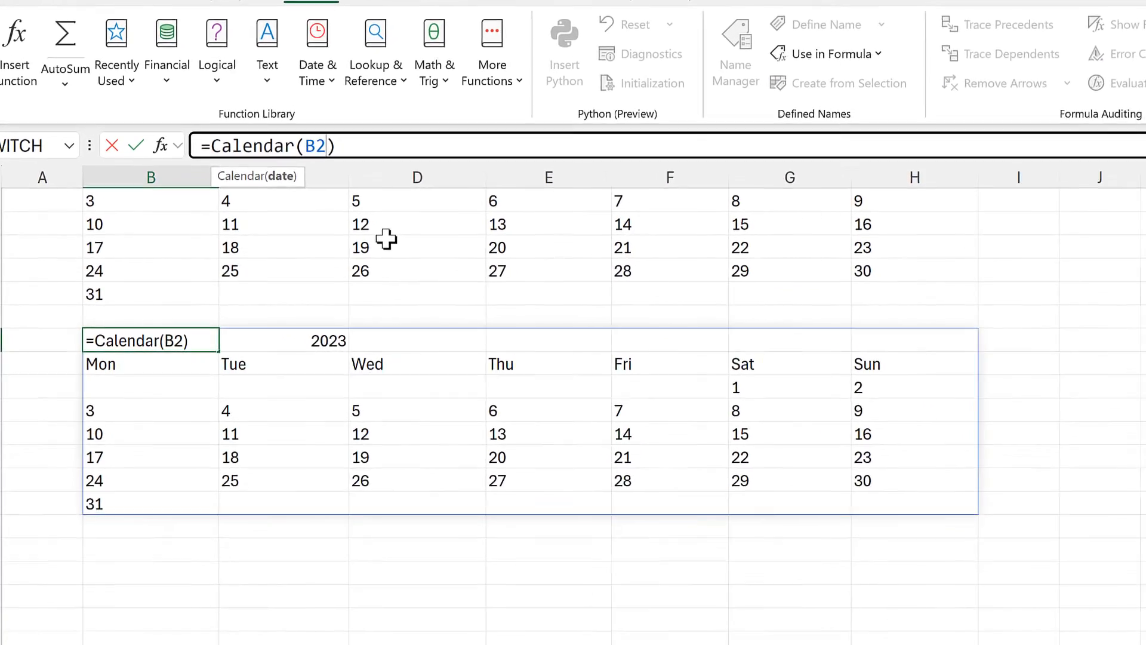
pyautogui.press('BackSpace')
pyautogui.press('BackSpace')
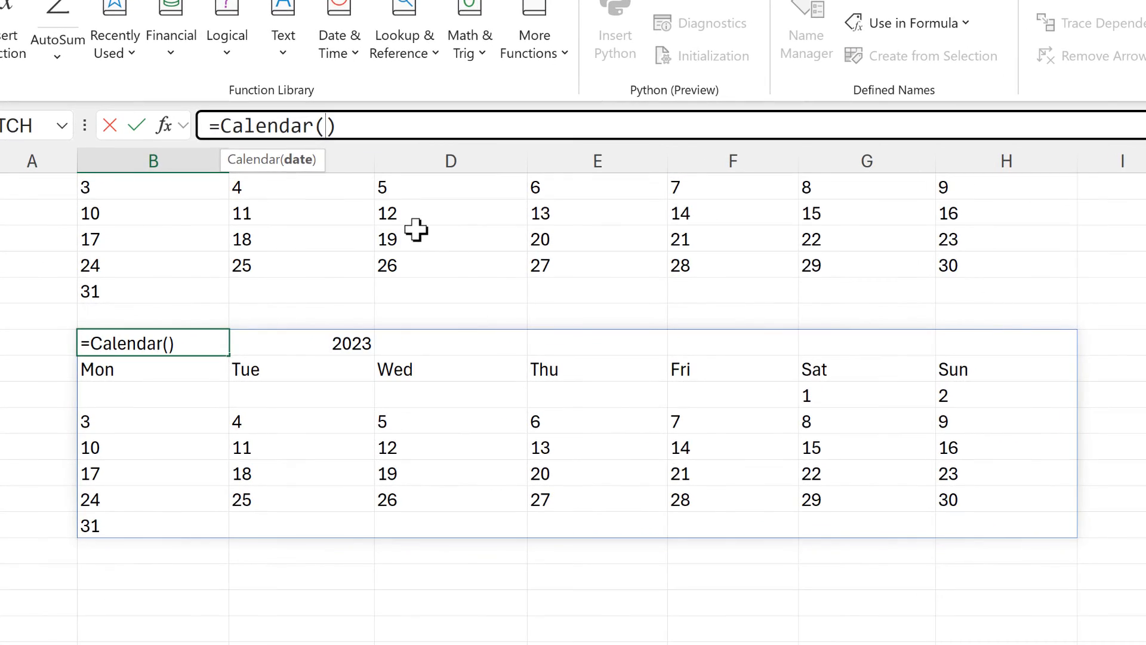
pyautogui.write('""')
pyautogui.press('Left')
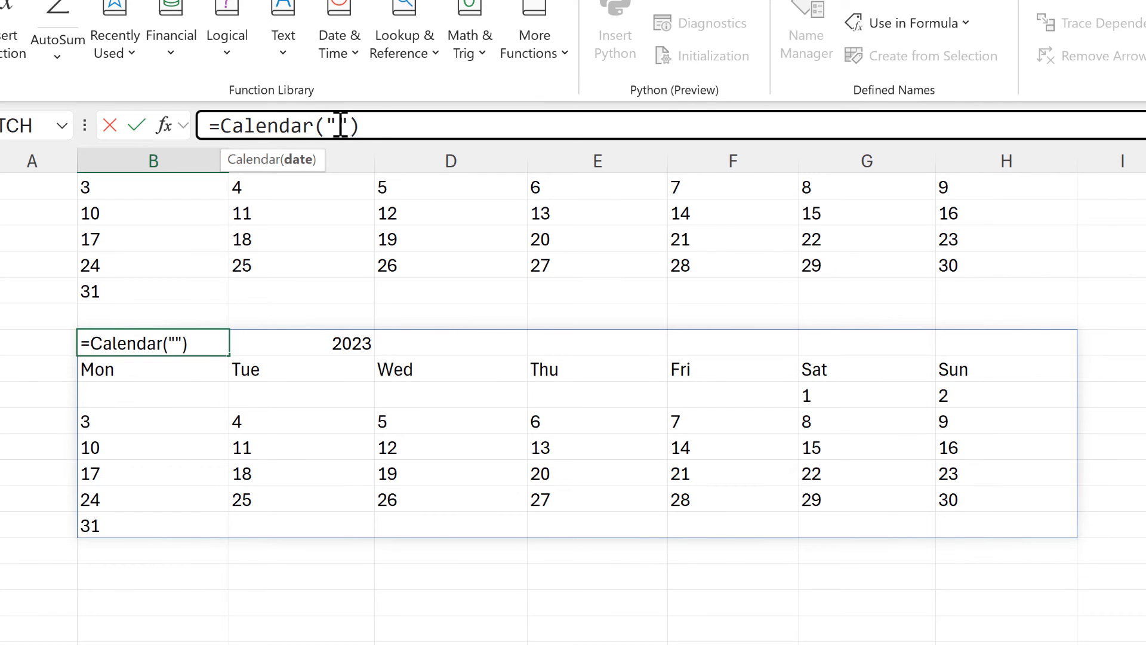
pyautogui.write('07/06/')
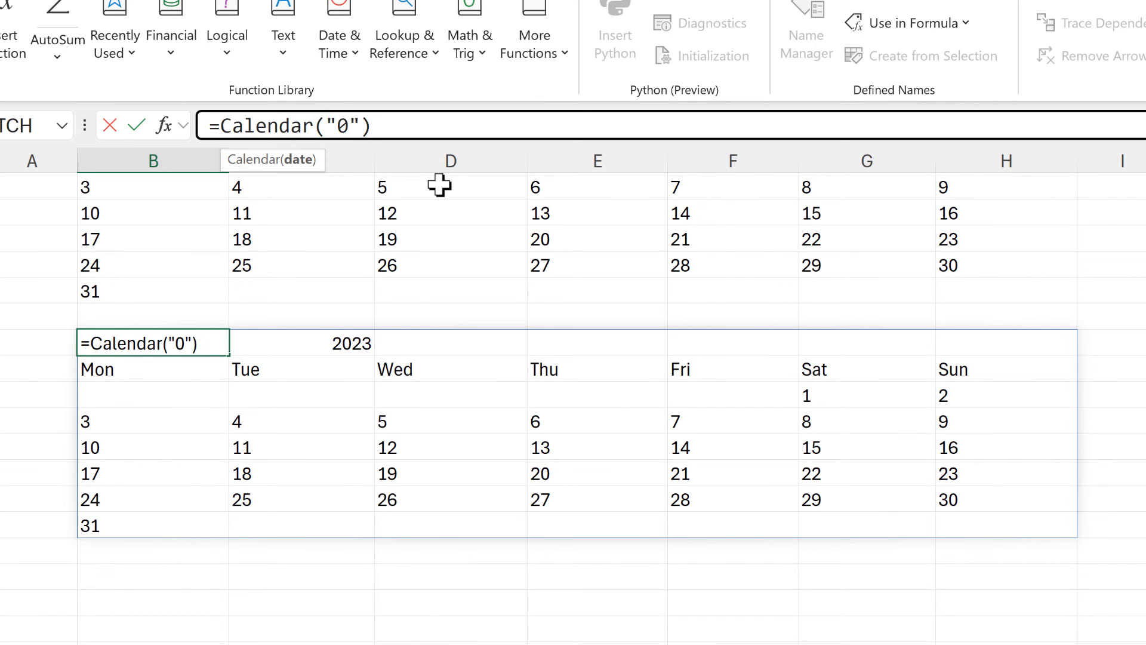
pyautogui.write('2021')
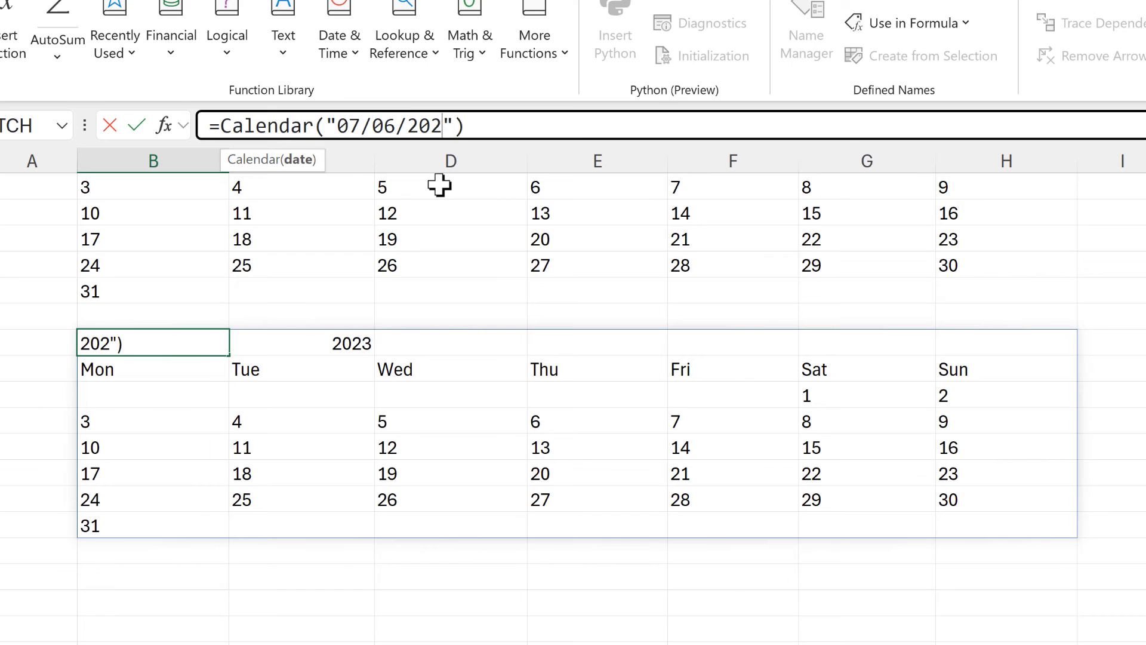
pyautogui.press('Return')
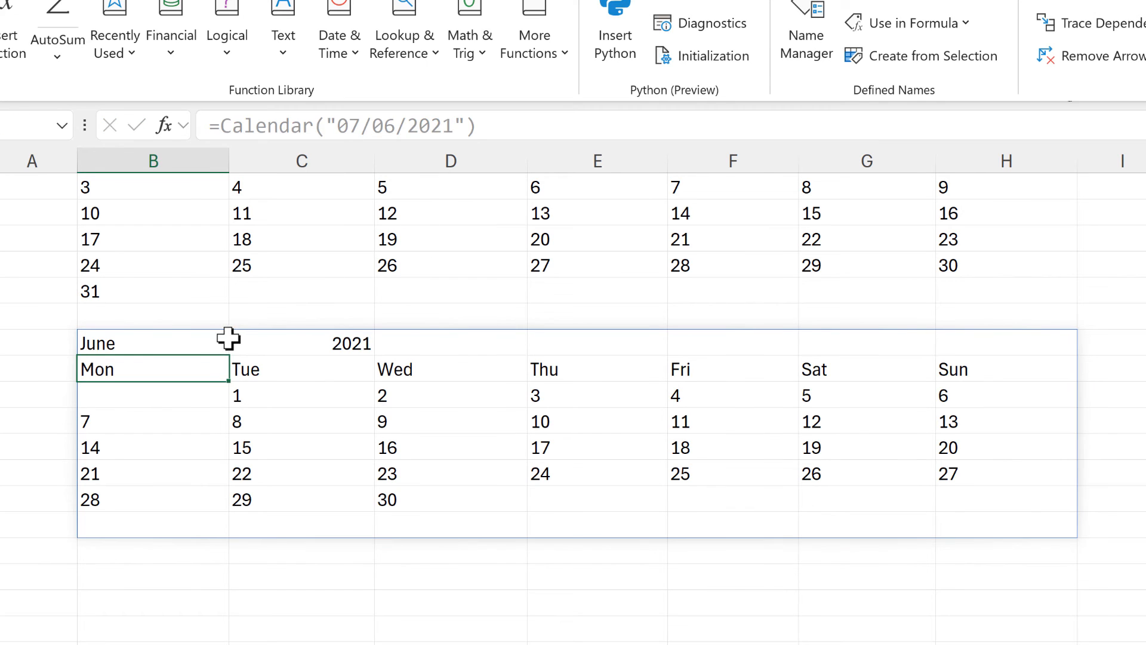
# Replace the date string in B13's Calendar formula with today().
pyautogui.click(206, 345)
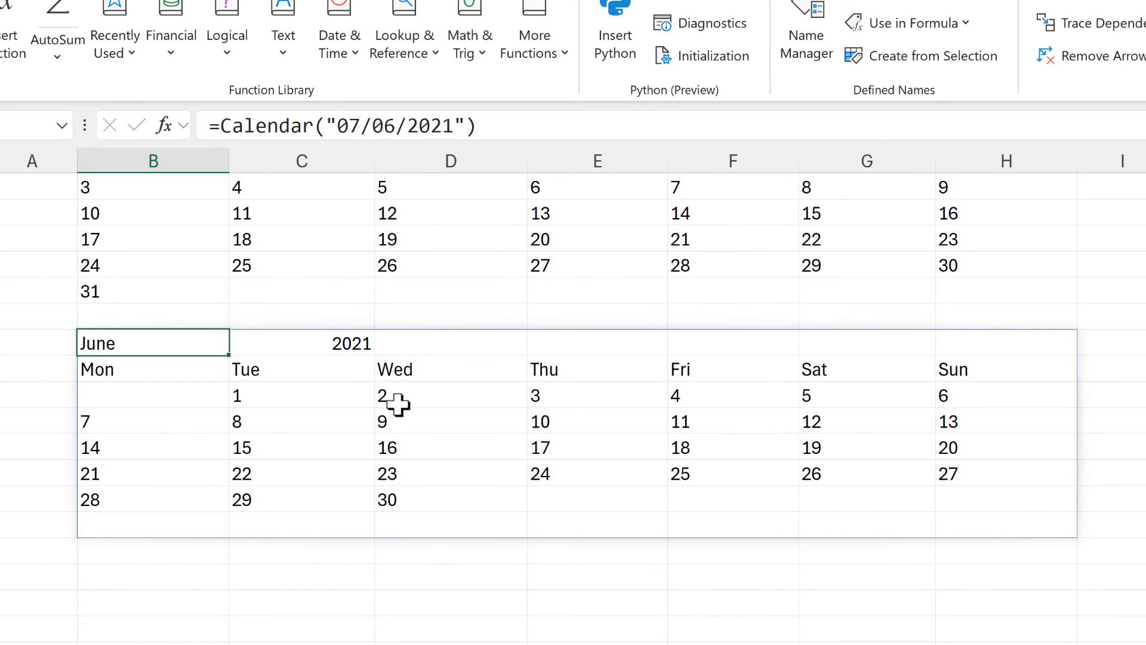
pyautogui.click(478, 126)
pyautogui.moveTo(467, 125); pyautogui.dragTo(325, 122)
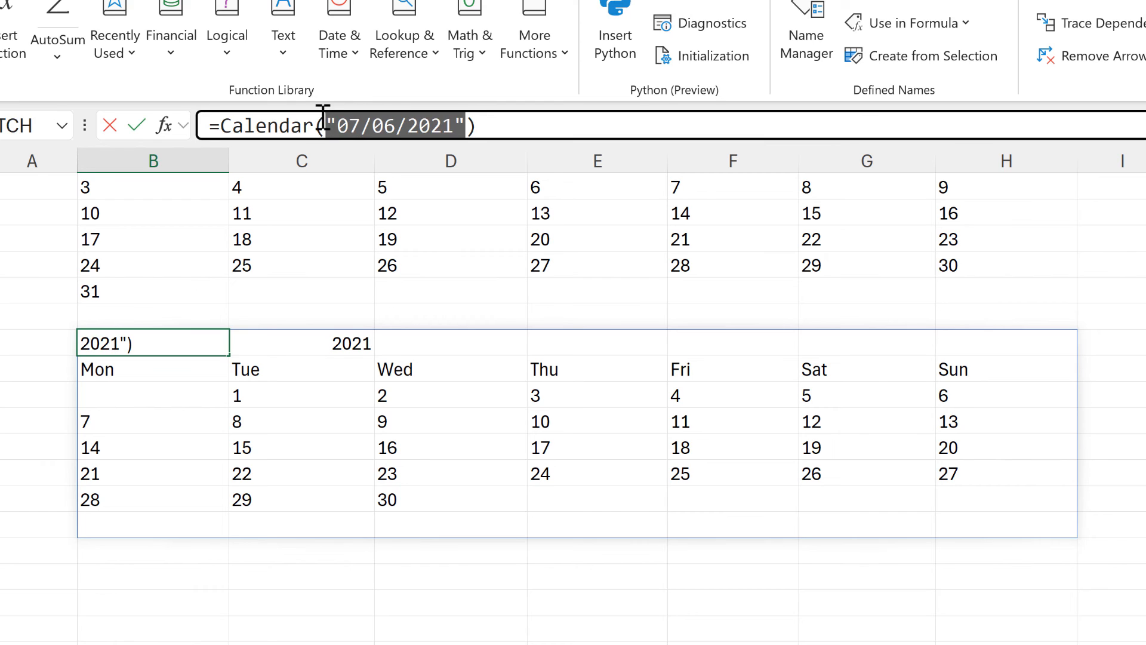
pyautogui.write('today()')
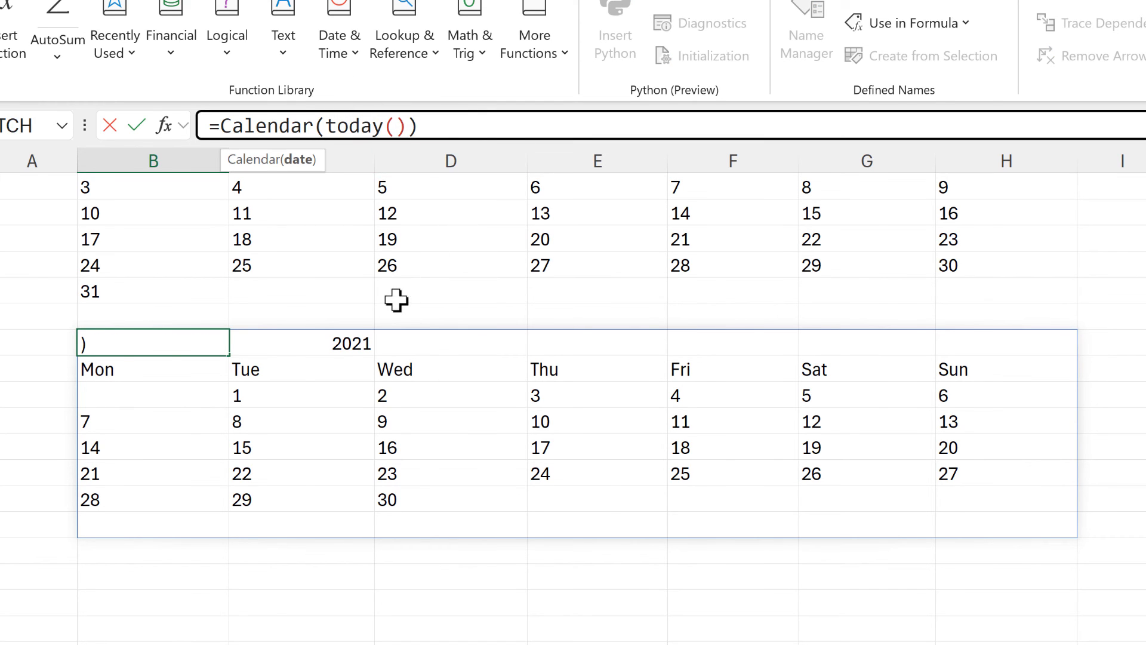
pyautogui.press('Return')
# Replace the TODAY() argument in B13's Calendar formula with DATE(2022,8,16) and reselect B13.
pyautogui.click(173, 343)
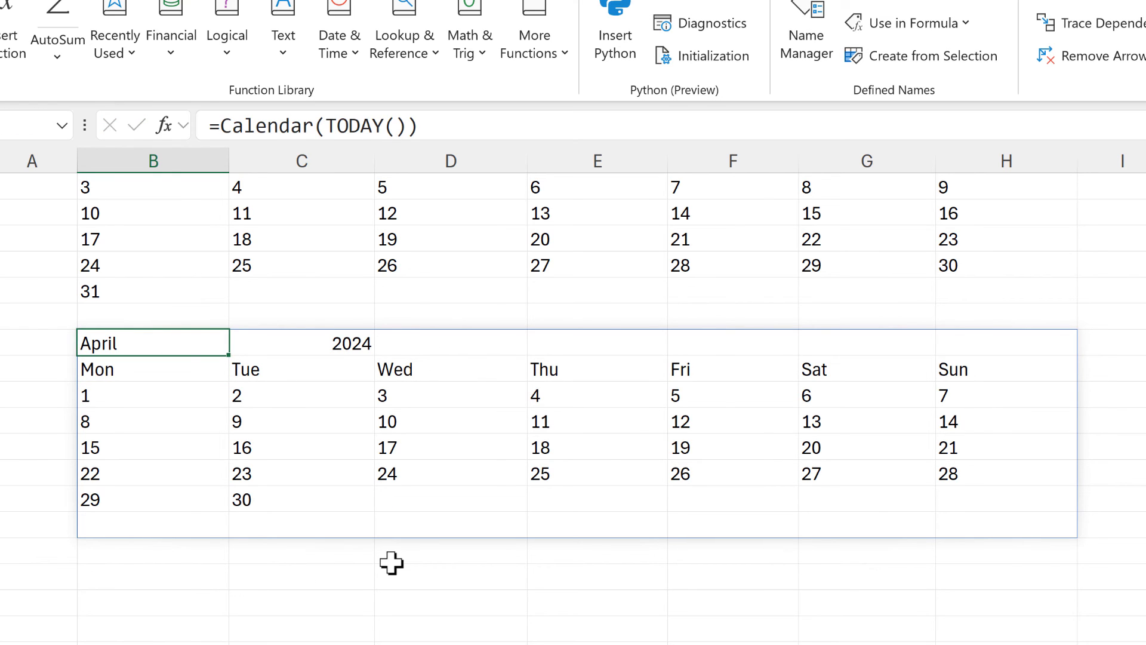
pyautogui.moveTo(406, 125); pyautogui.dragTo(324, 125)
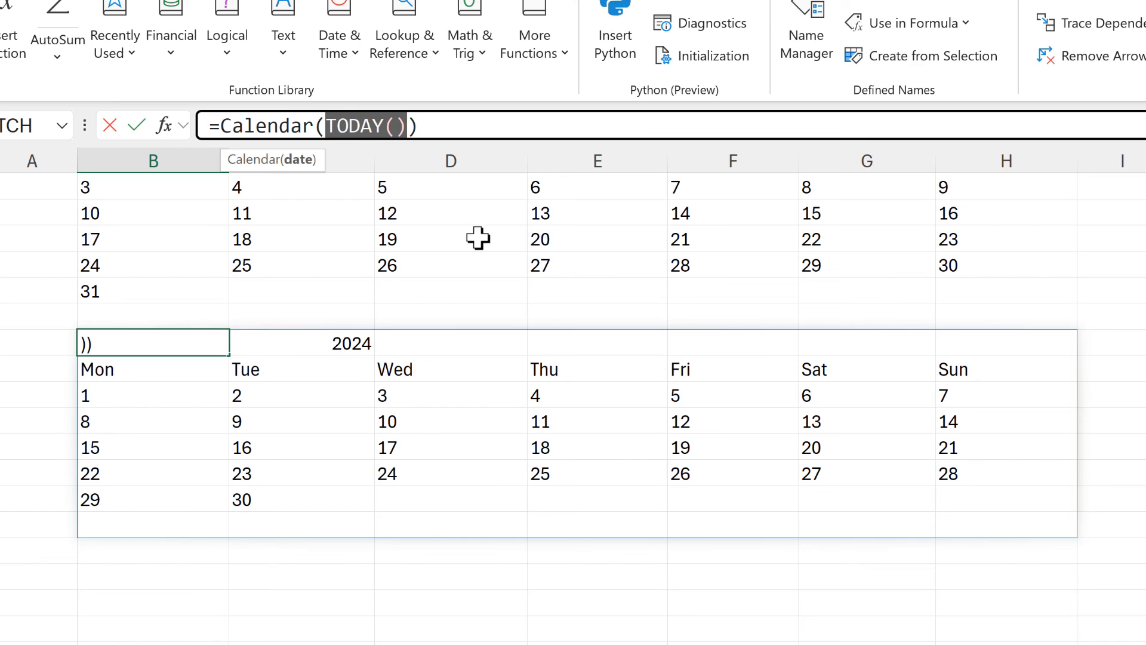
pyautogui.press('BackSpace')
pyautogui.write('date()')
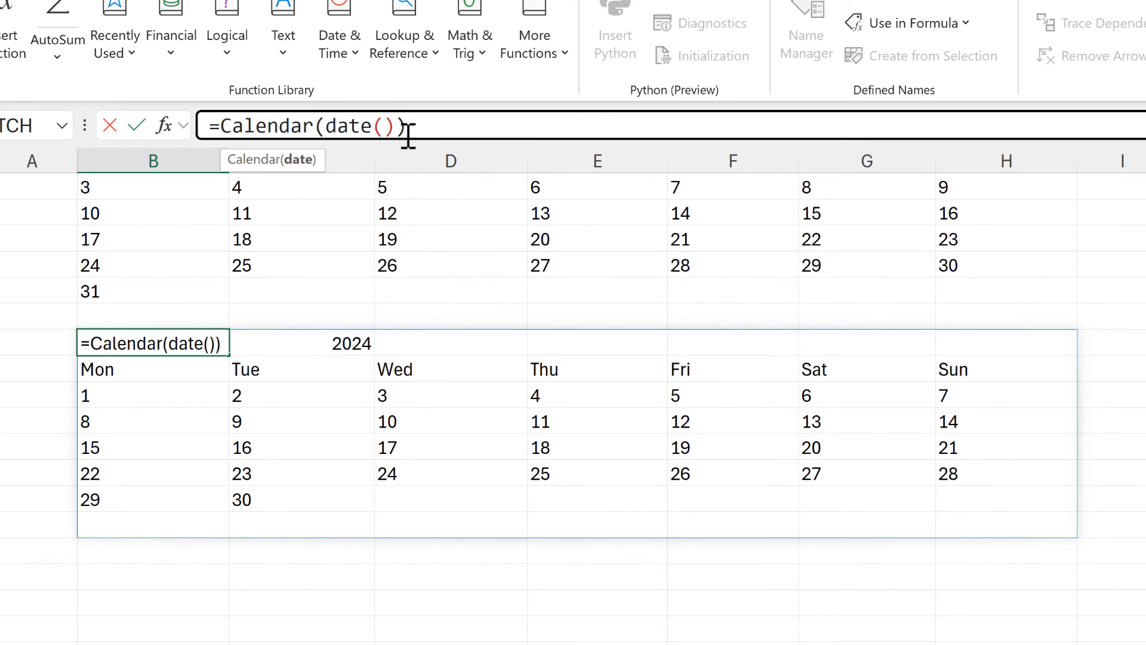
pyautogui.click(387, 127)
pyautogui.write('2022')
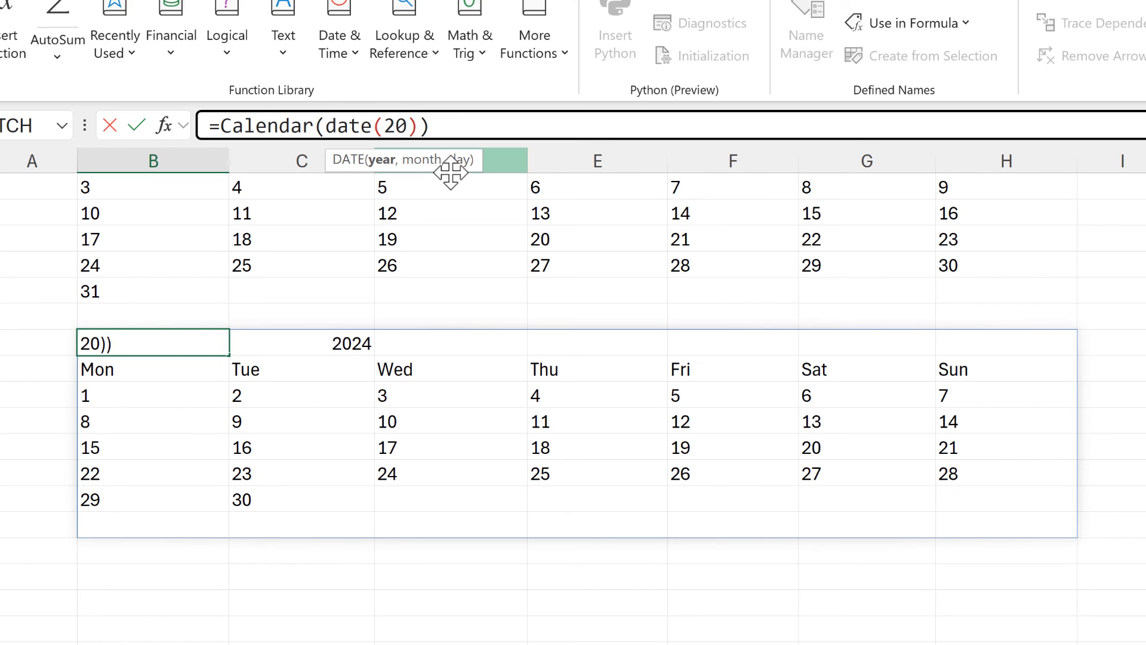
pyautogui.write(',')
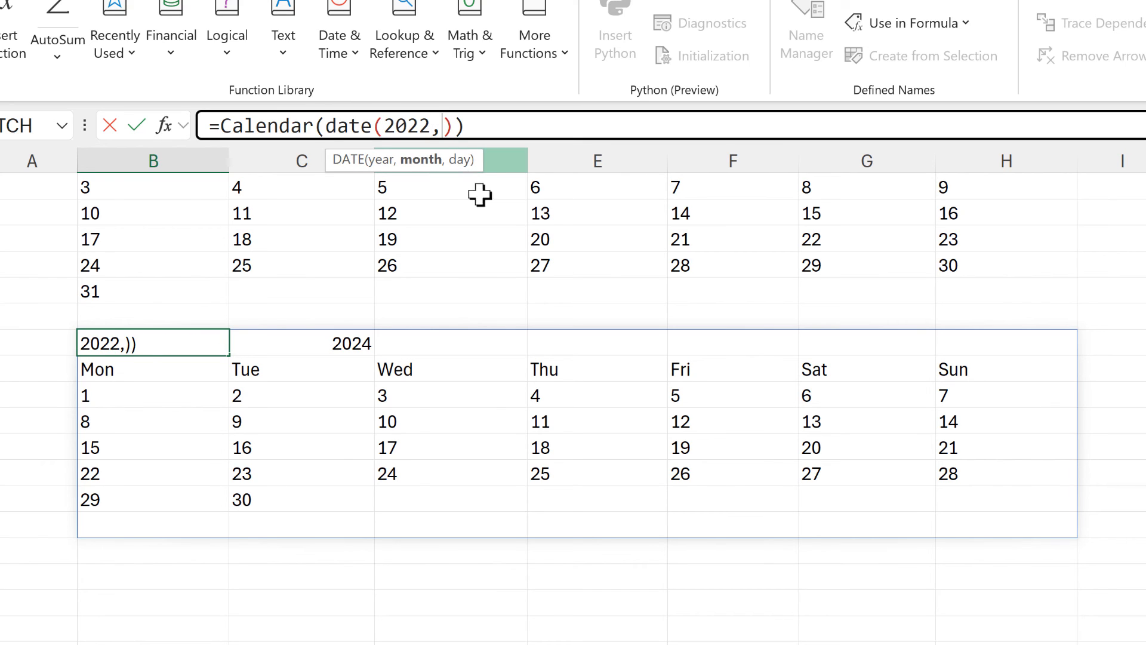
pyautogui.write('8,')
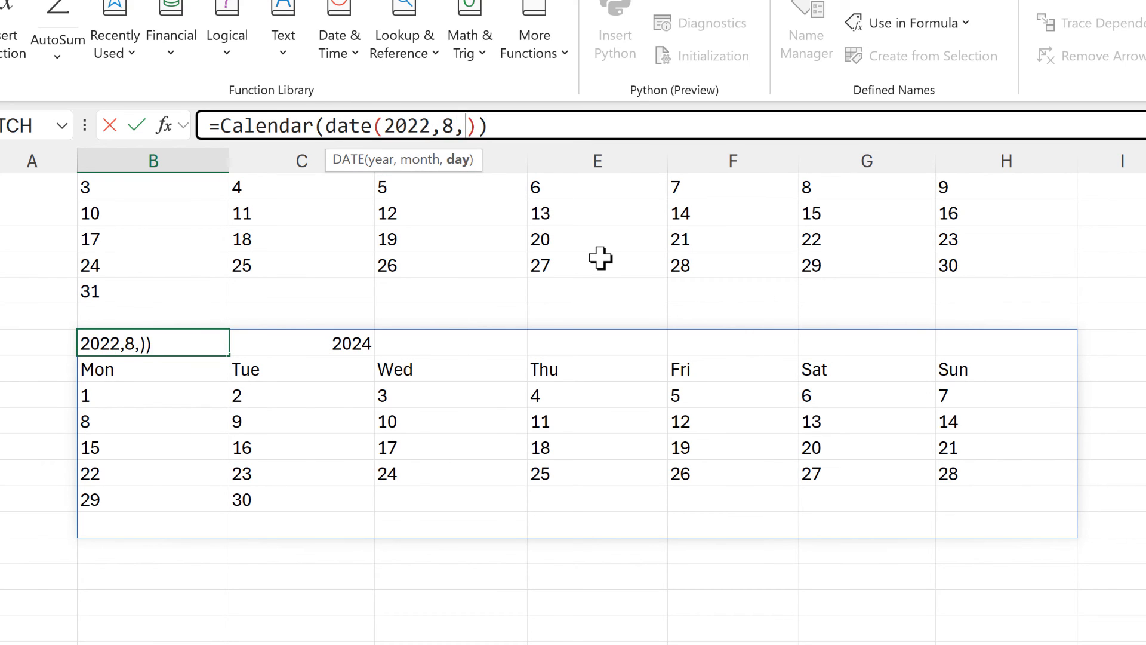
pyautogui.write('16')
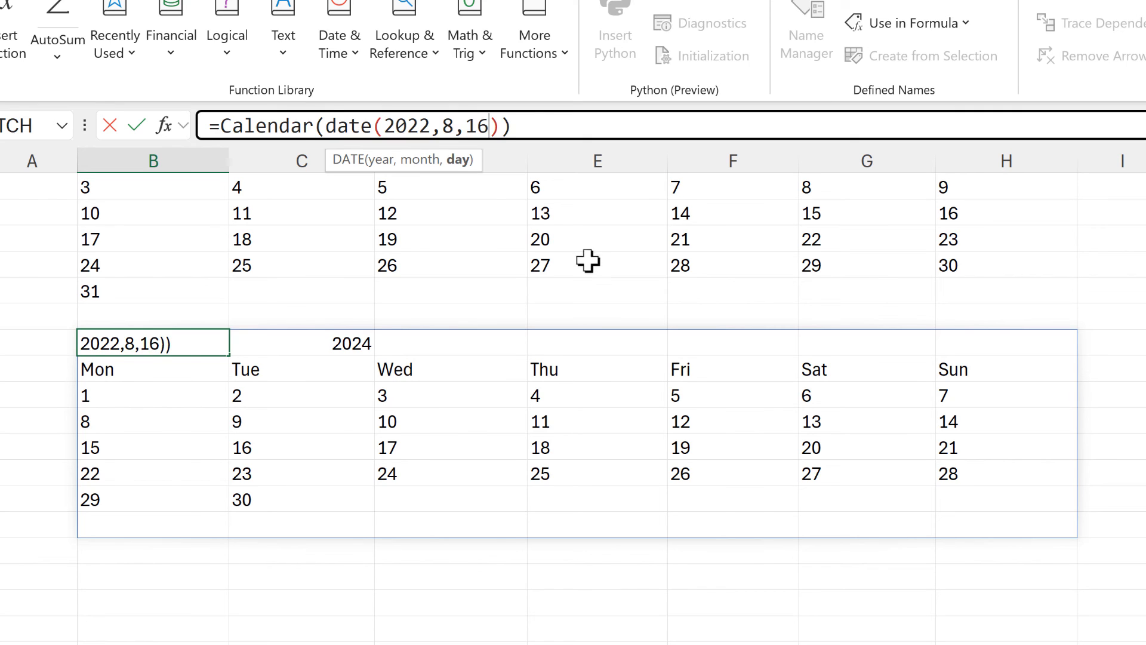
pyautogui.press('Return')
pyautogui.click(185, 346)
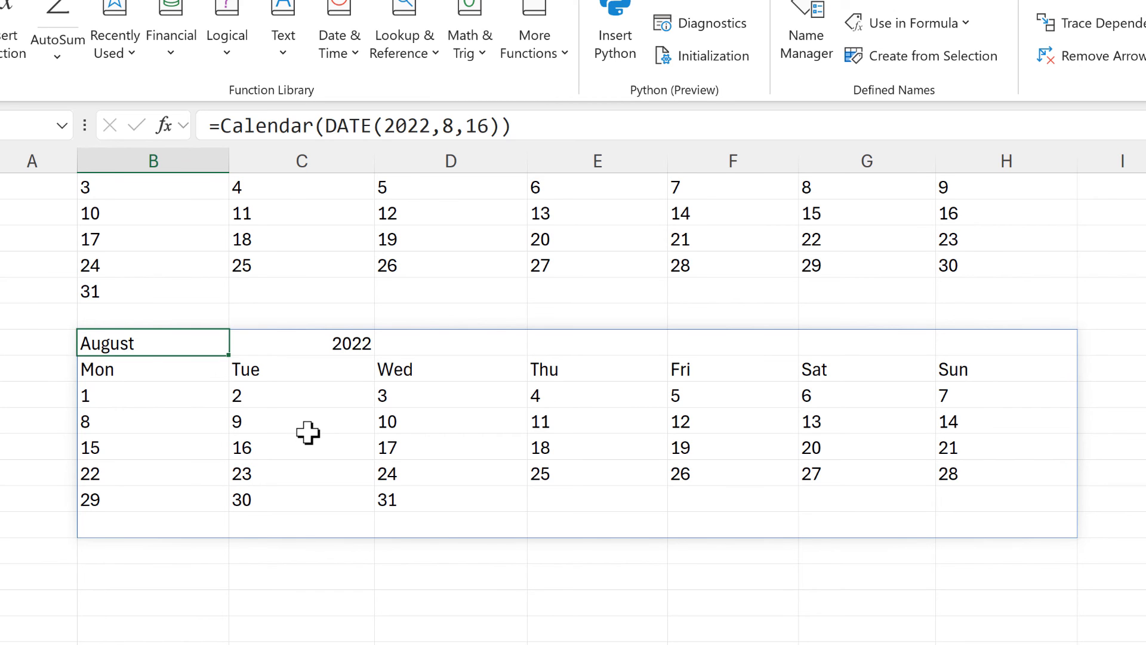
# Select B4 and enlarge the formula area until its entire LAMBDA formula fits.
pyautogui.scroll(2, 308, 433)
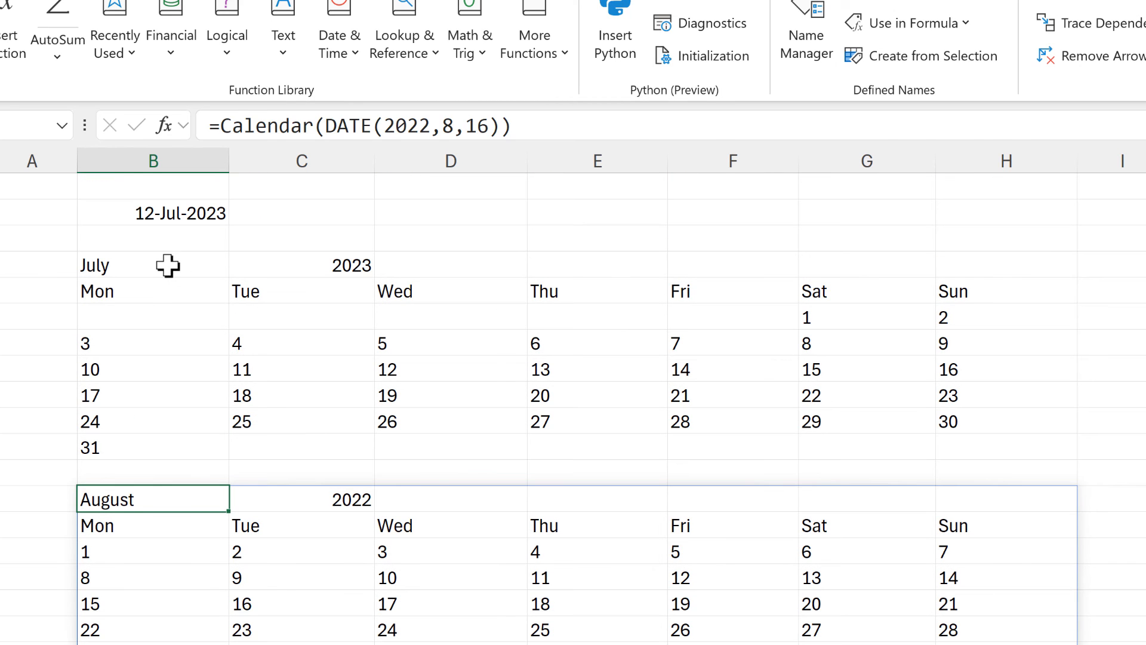
pyautogui.click(167, 265)
pyautogui.moveTo(317, 141); pyautogui.dragTo(325, 269)
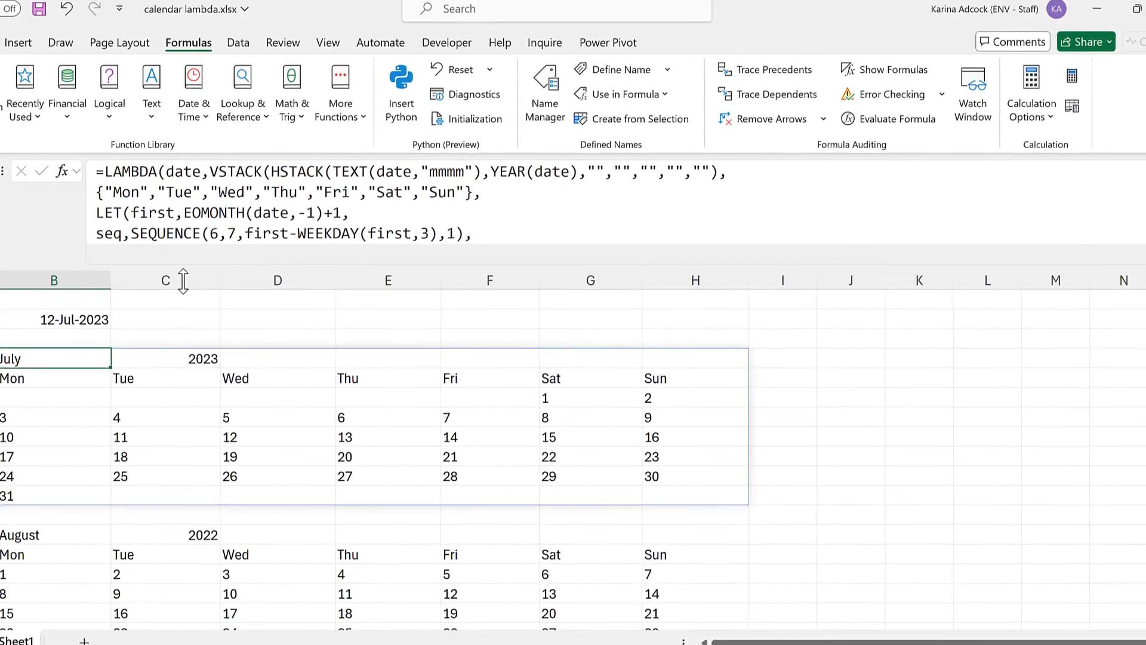
pyautogui.moveTo(184, 280); pyautogui.dragTo(183, 298)
# Remove all four line breaks from B4's LAMBDA formula so it runs on continuously.
pyautogui.click(740, 176)
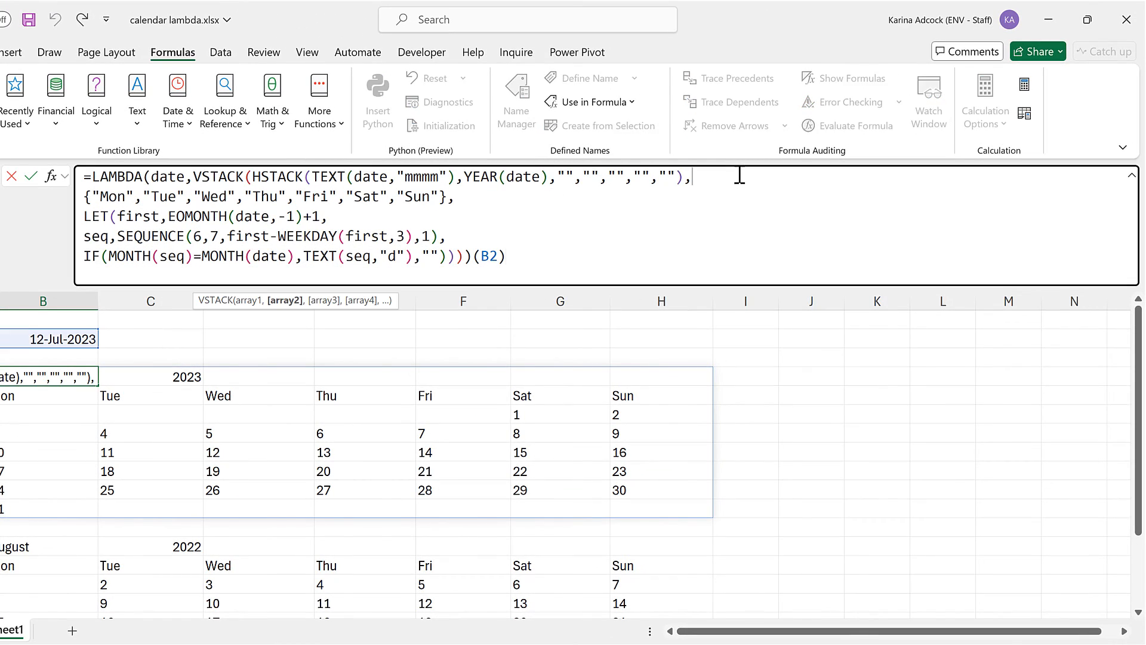
pyautogui.press('Delete')
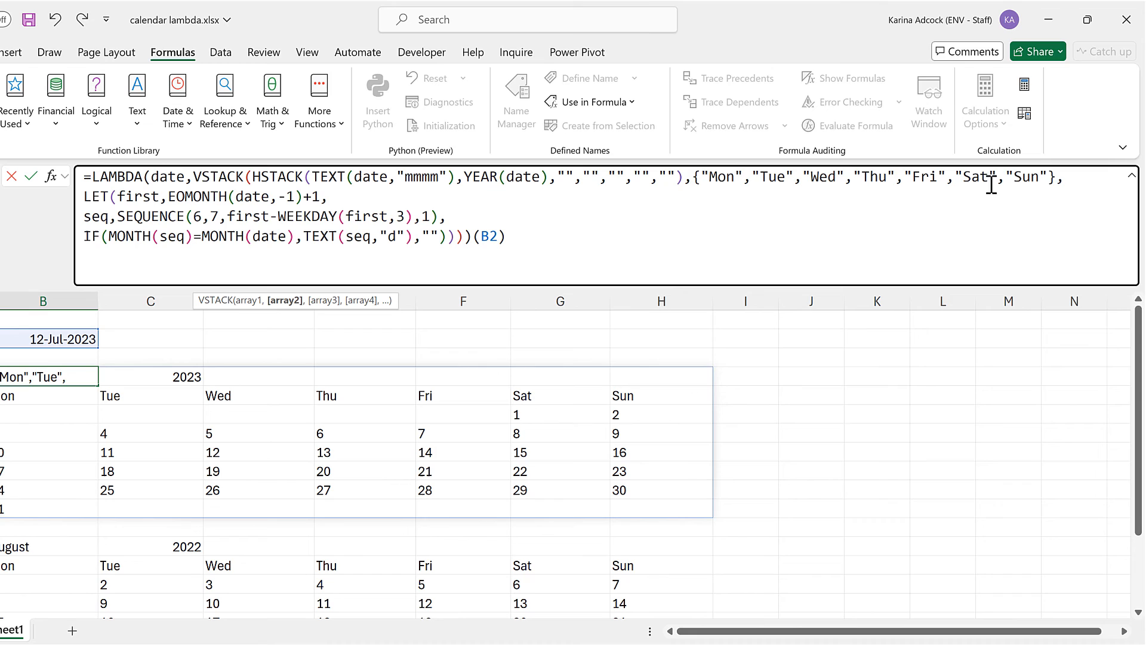
pyautogui.click(1074, 179)
pyautogui.press('Delete')
pyautogui.click(501, 203)
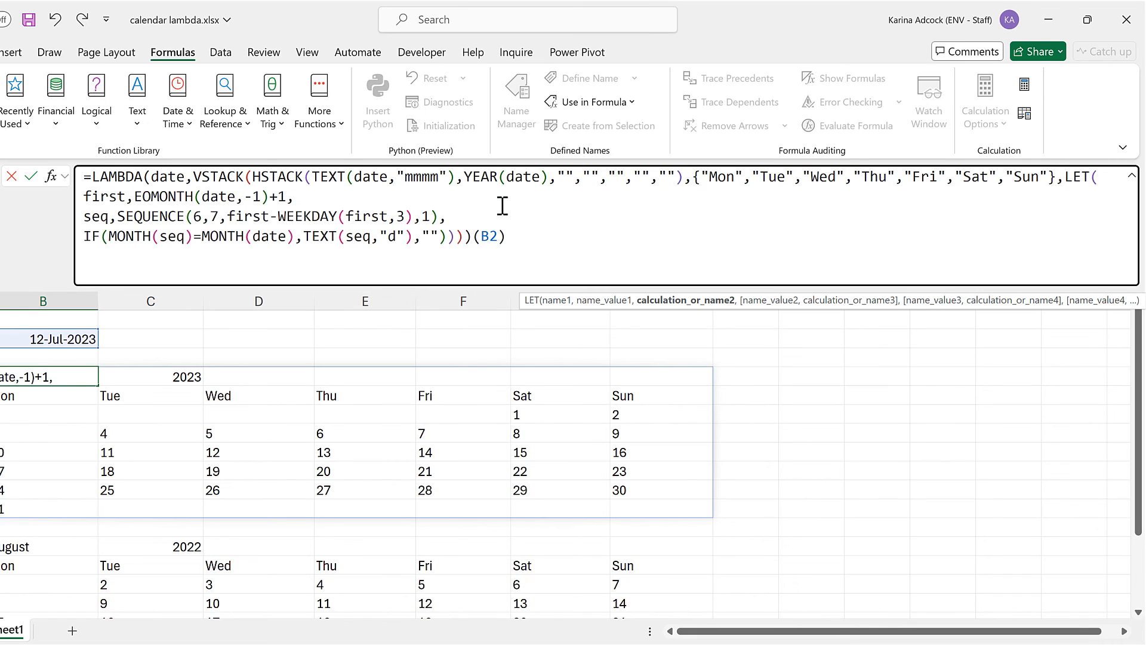
pyautogui.press('Delete')
pyautogui.click(681, 204)
pyautogui.press('Delete')
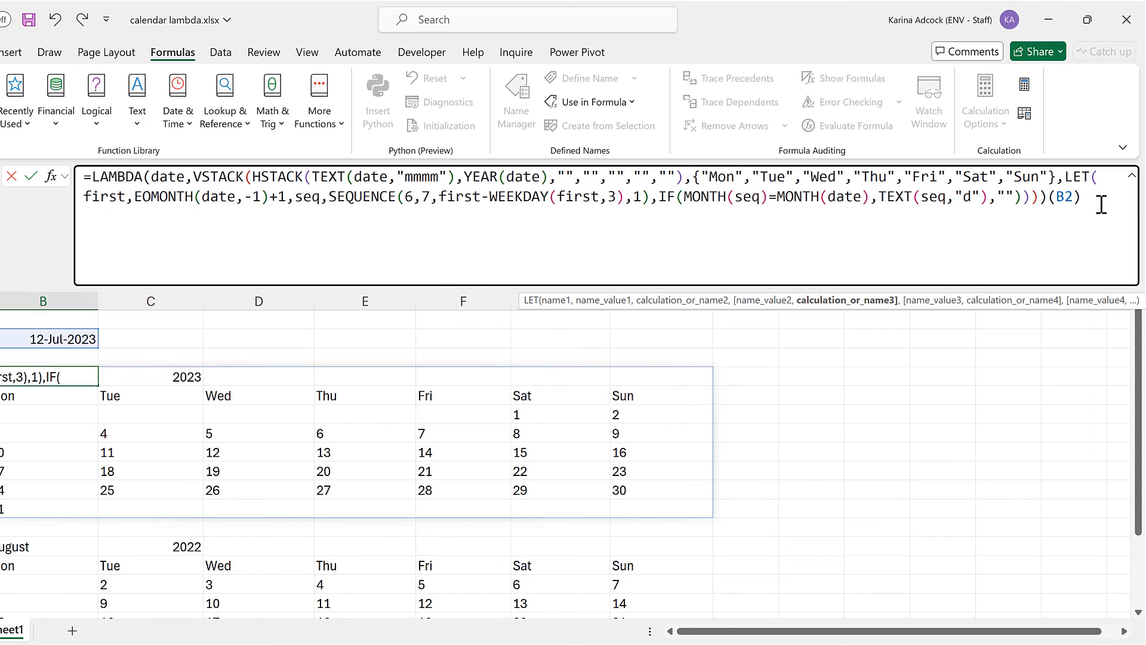
# Copy the whole LAMBDA formula including the trailing (B2), leave B4's edit mode without saving, and select D2.
pyautogui.moveTo(1101, 205); pyautogui.dragTo(51, 173)
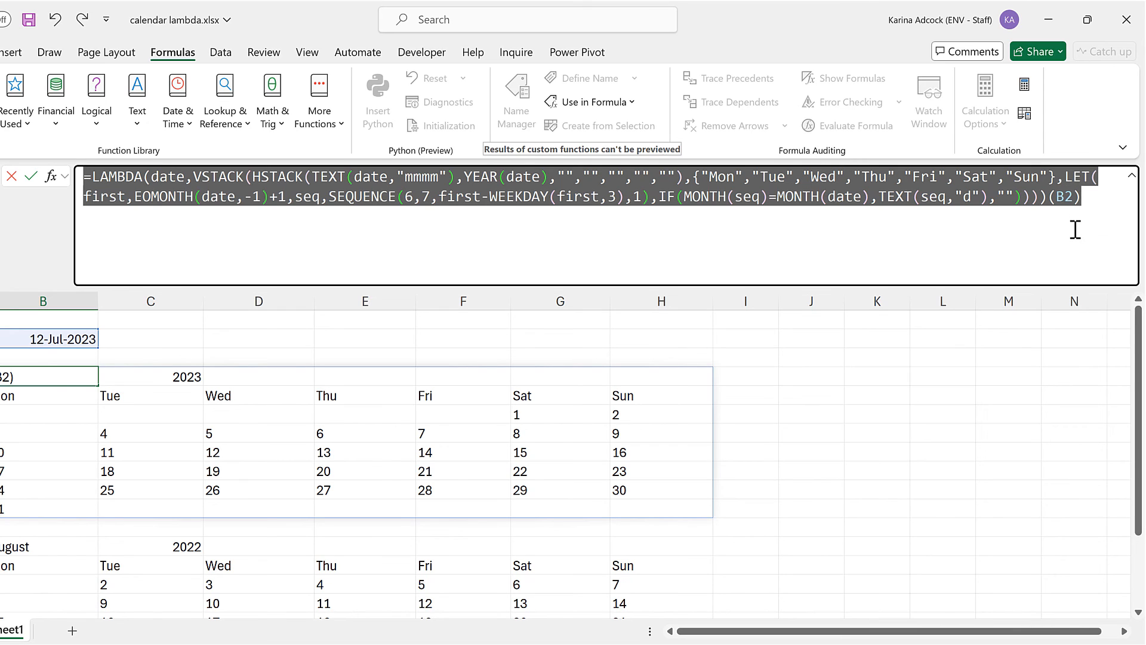
pyautogui.hotkey('ctrl', 'c')
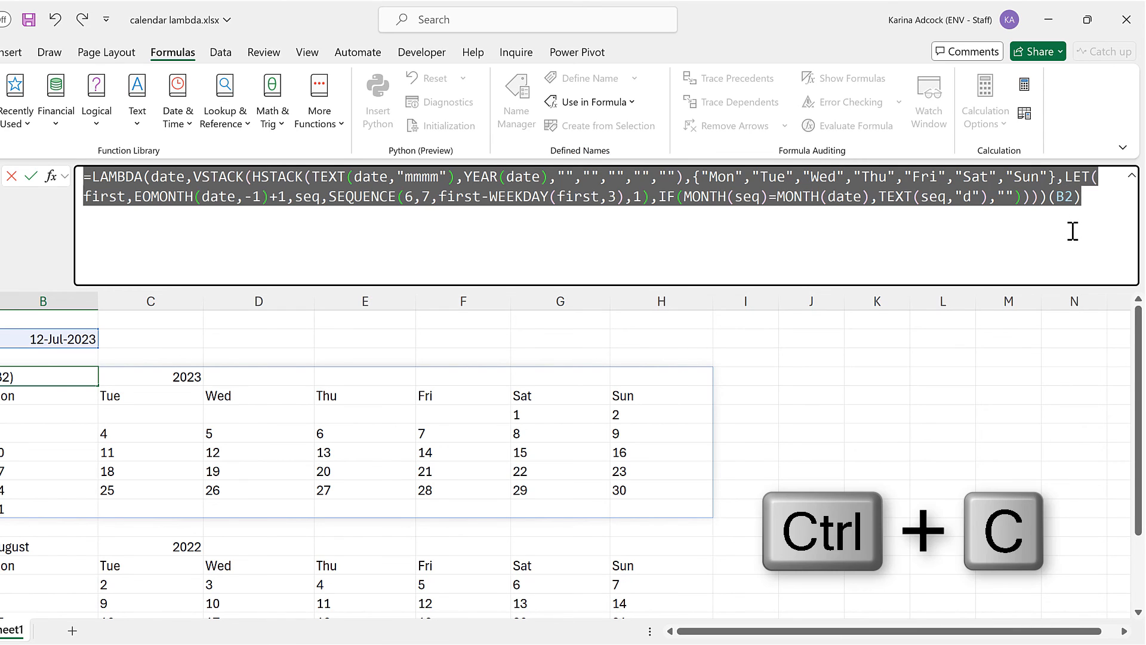
pyautogui.press('Escape')
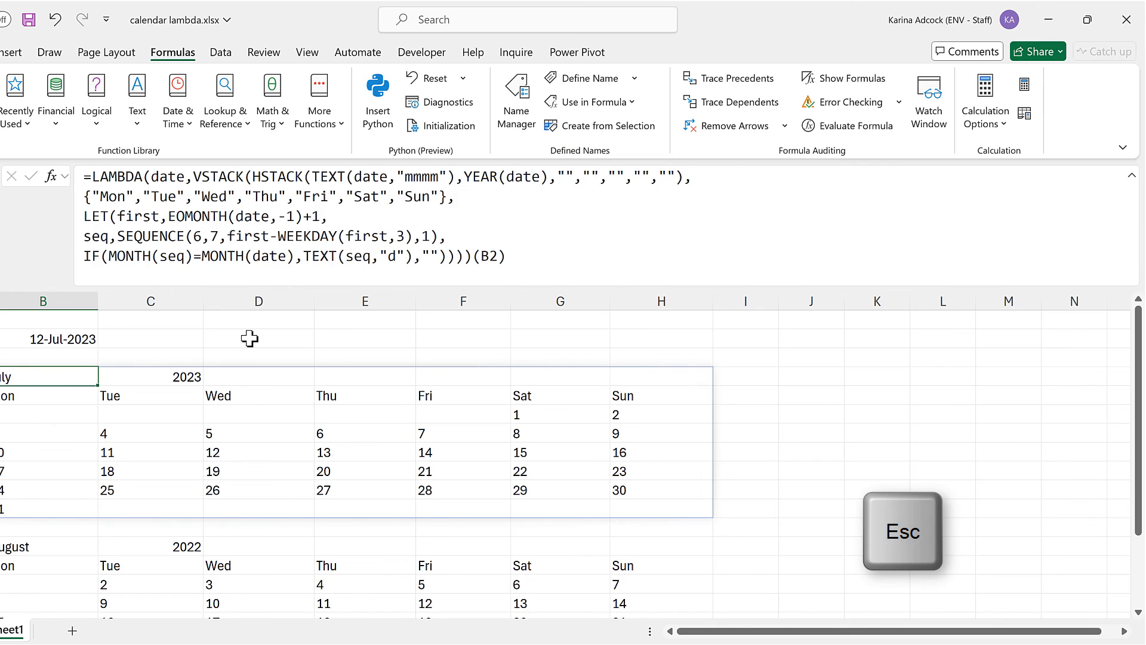
pyautogui.click(301, 330)
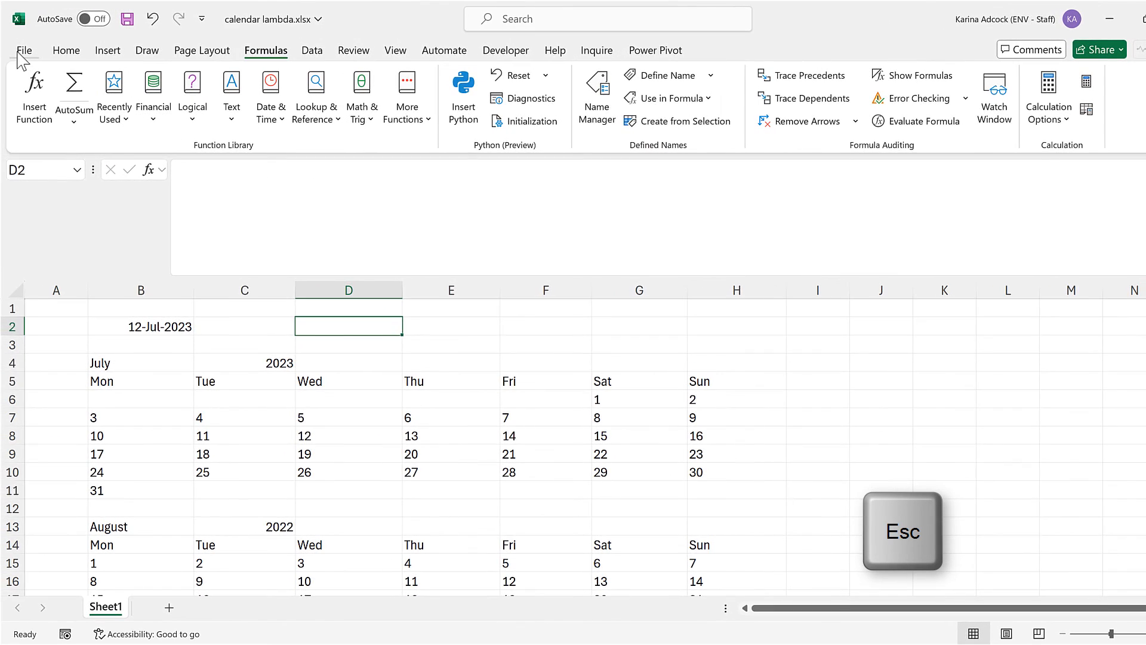
# Open the AutoCorrect options from the proofing settings and enter getcalendar as the text to replace.
pyautogui.click(19, 51)
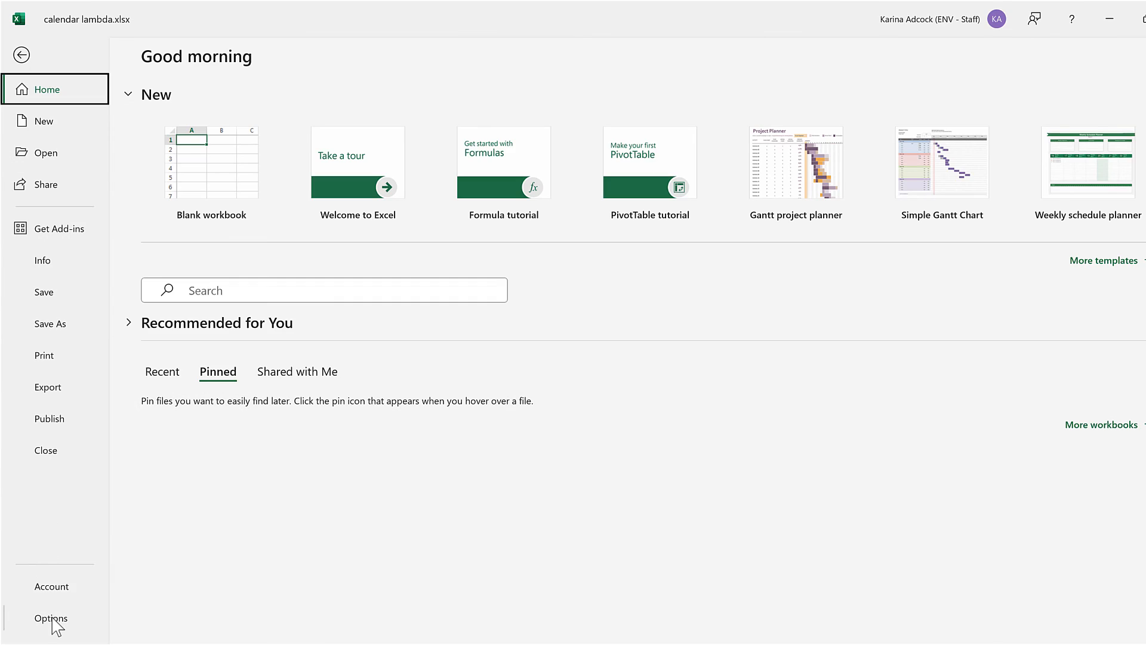
pyautogui.click(53, 621)
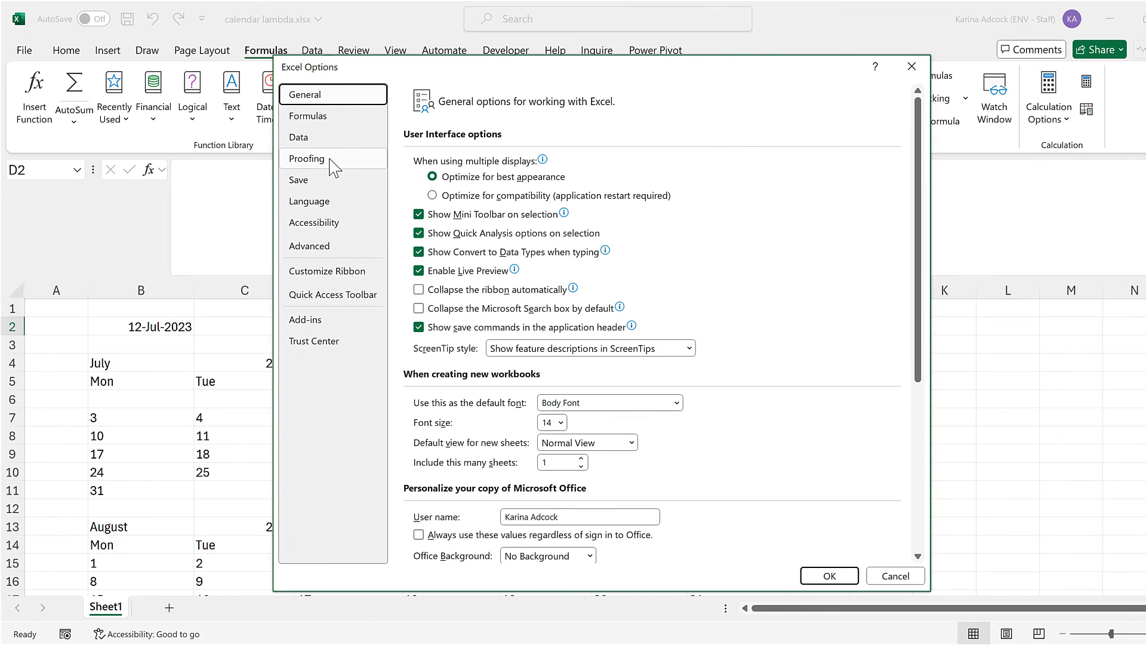
pyautogui.click(330, 159)
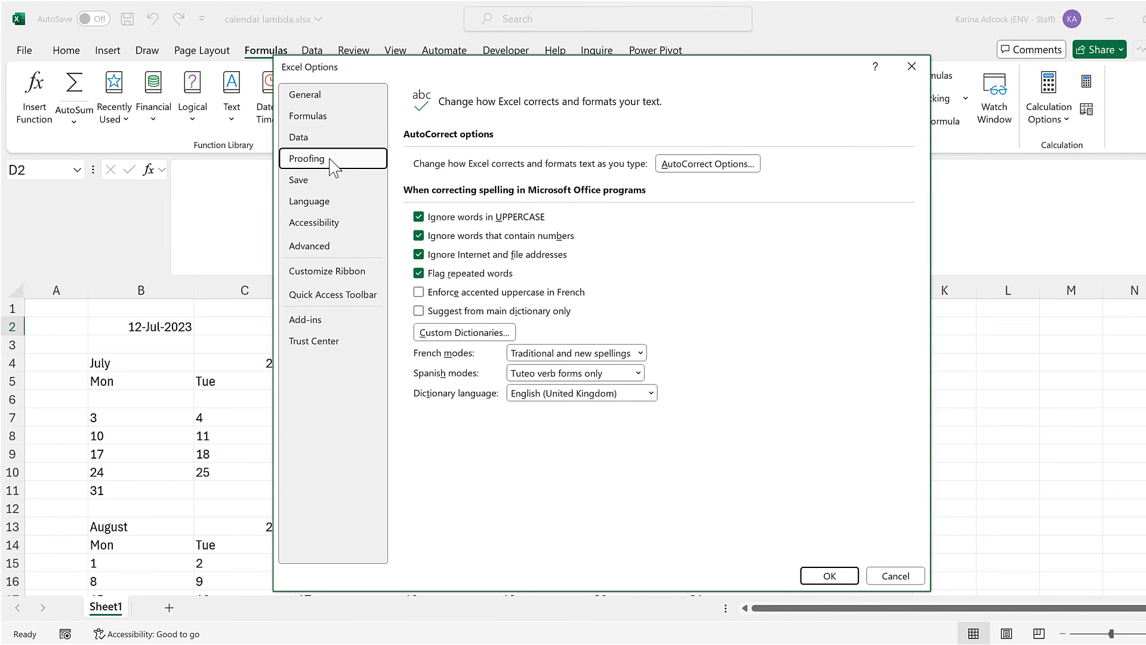
pyautogui.click(755, 166)
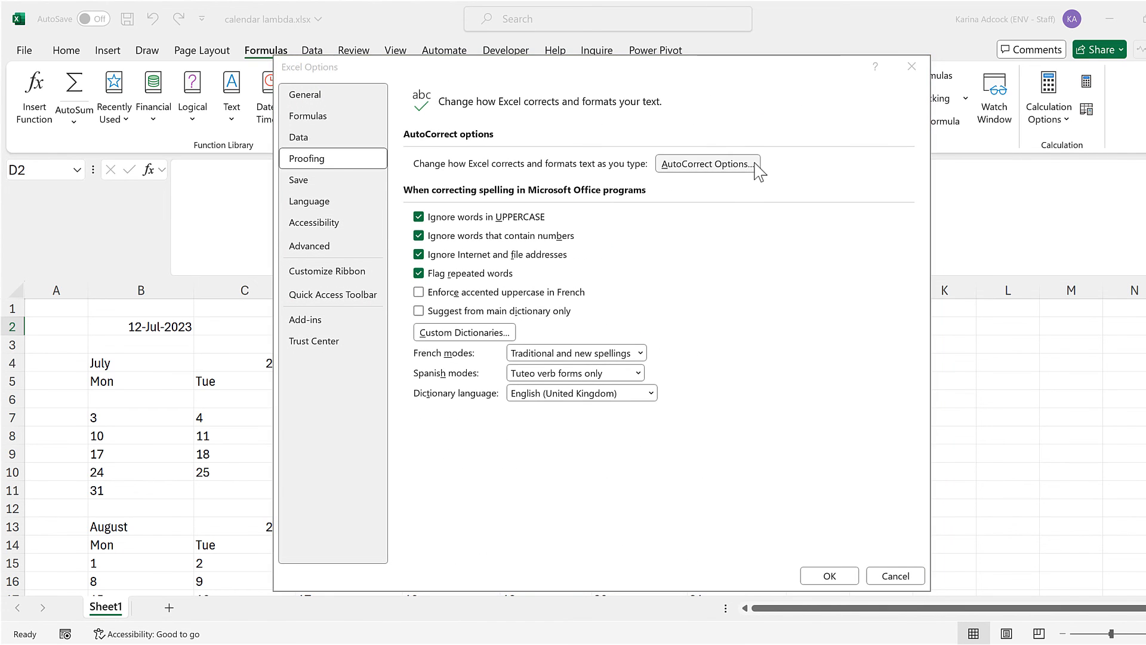
pyautogui.write('g')
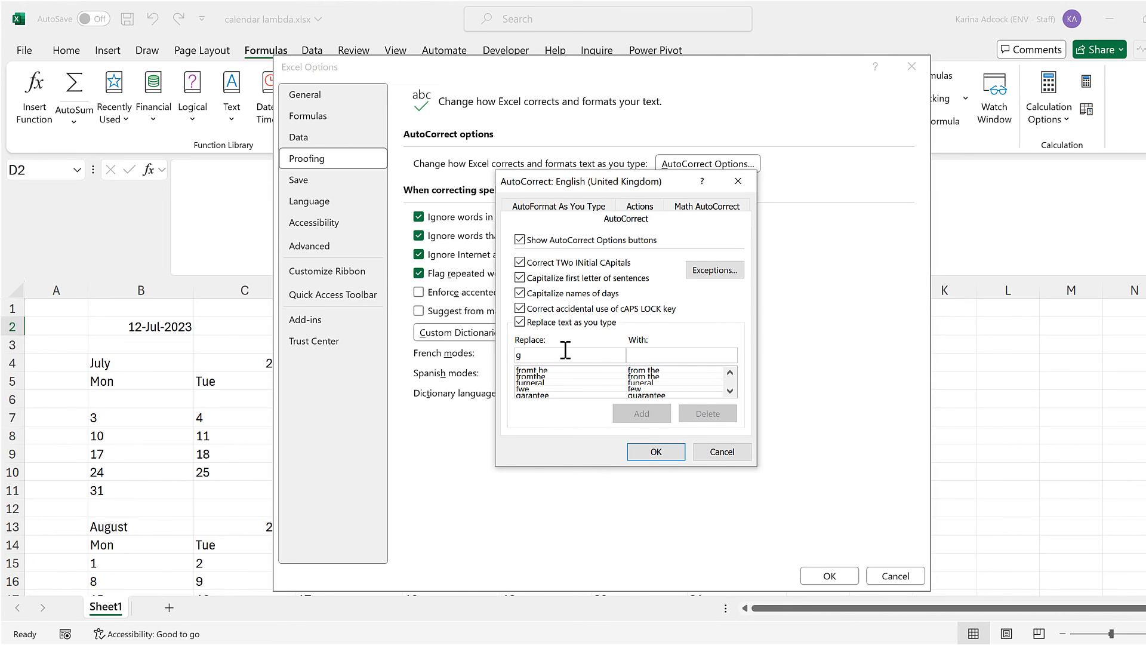
pyautogui.write('etcalendar')
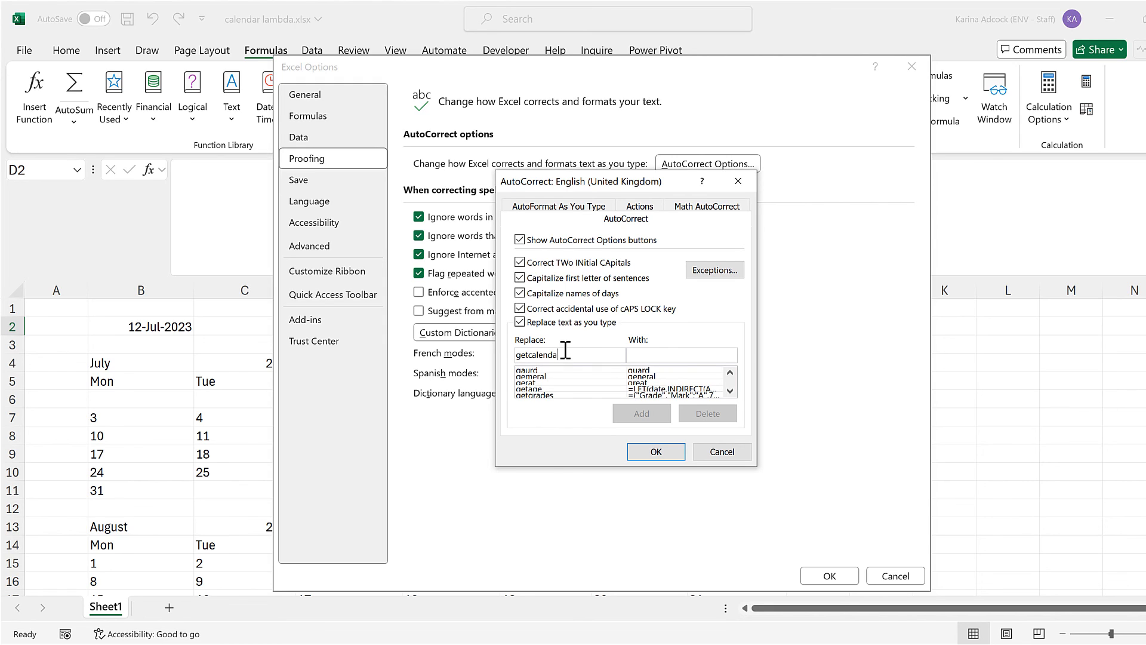
# Paste the copied LAMBDA formula as the replacement for getcalendar, add the AutoCorrect entry, and accept both options dialogs.
pyautogui.click(660, 355)
pyautogui.hotkey('ctrl', 'v')
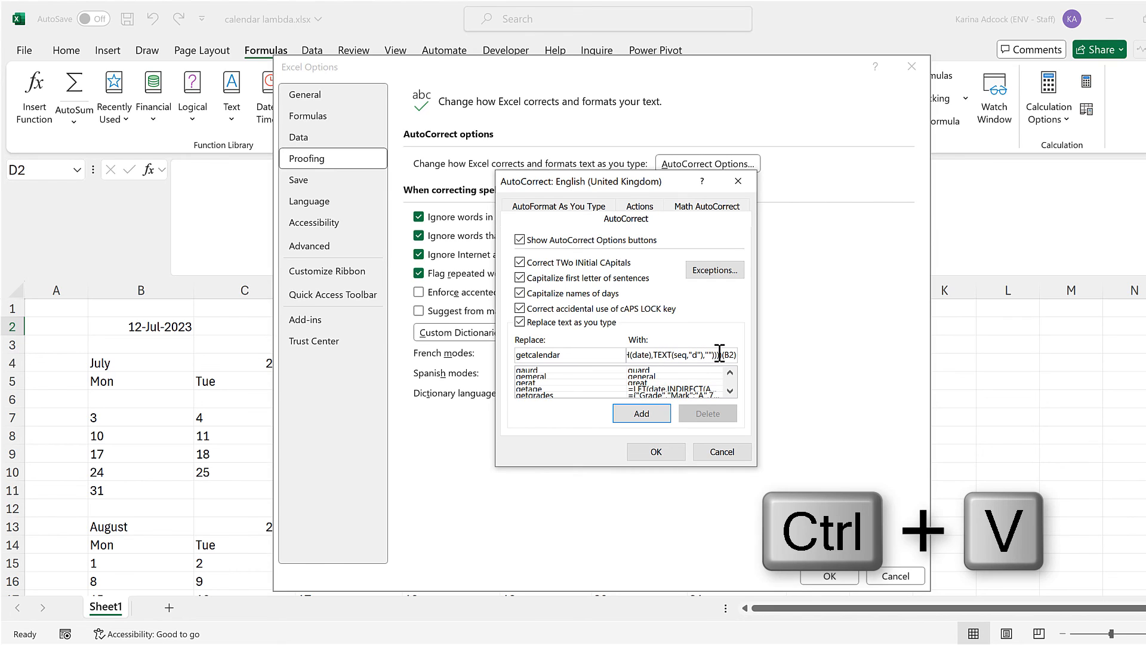
pyautogui.moveTo(722, 355); pyautogui.dragTo(595, 349)
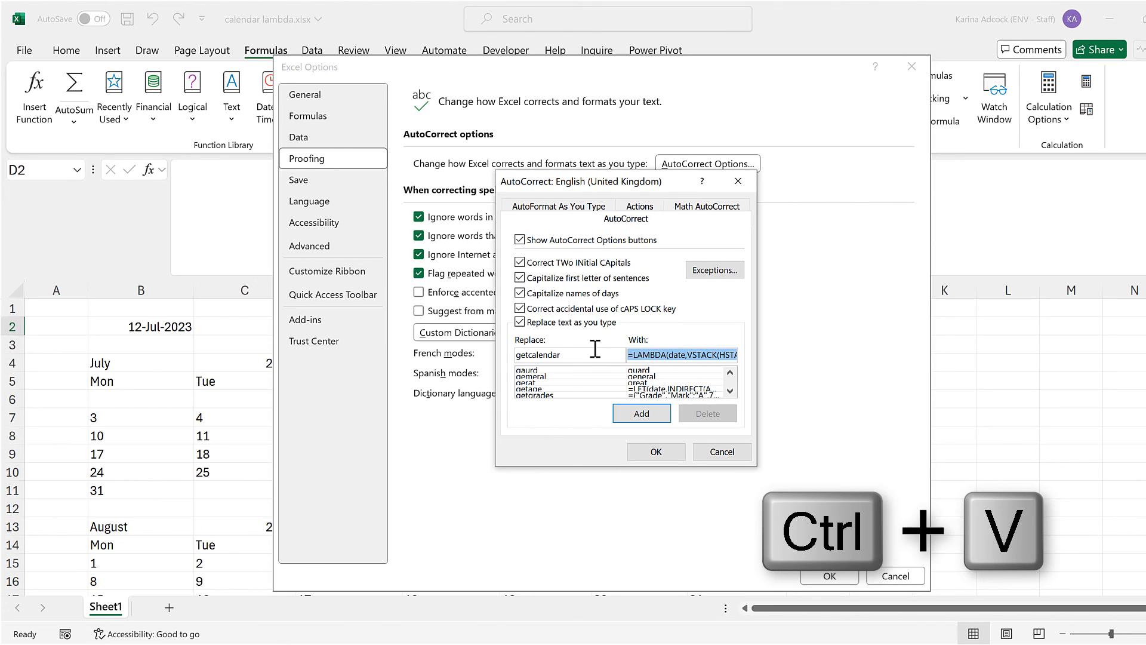
pyautogui.click(684, 357)
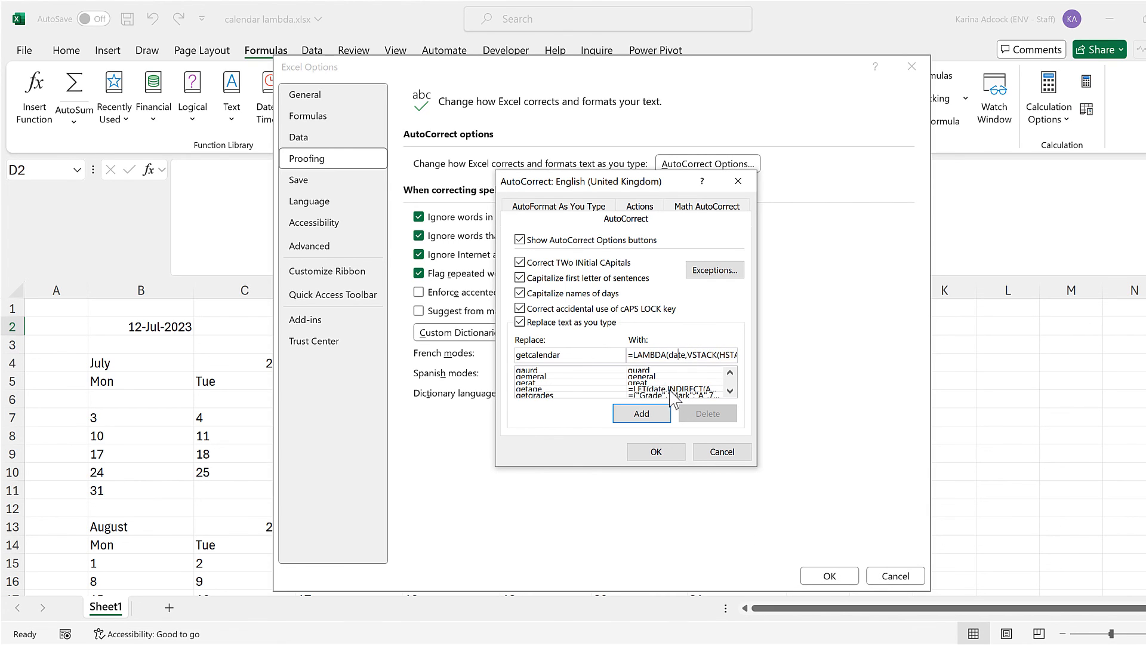
pyautogui.click(642, 414)
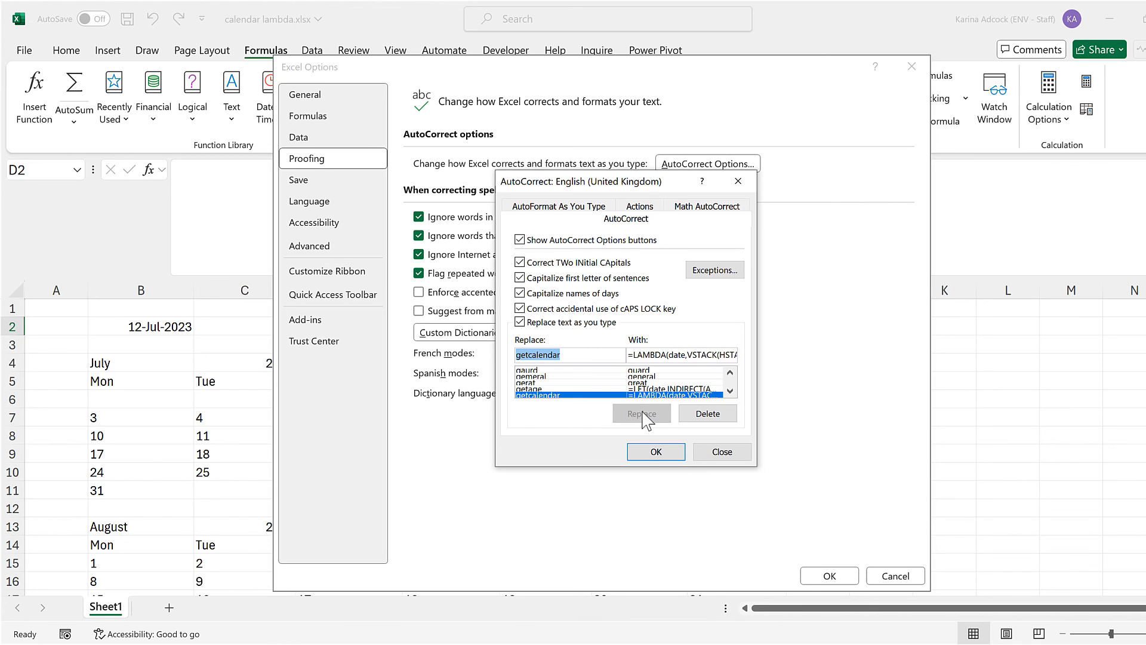
pyautogui.click(659, 455)
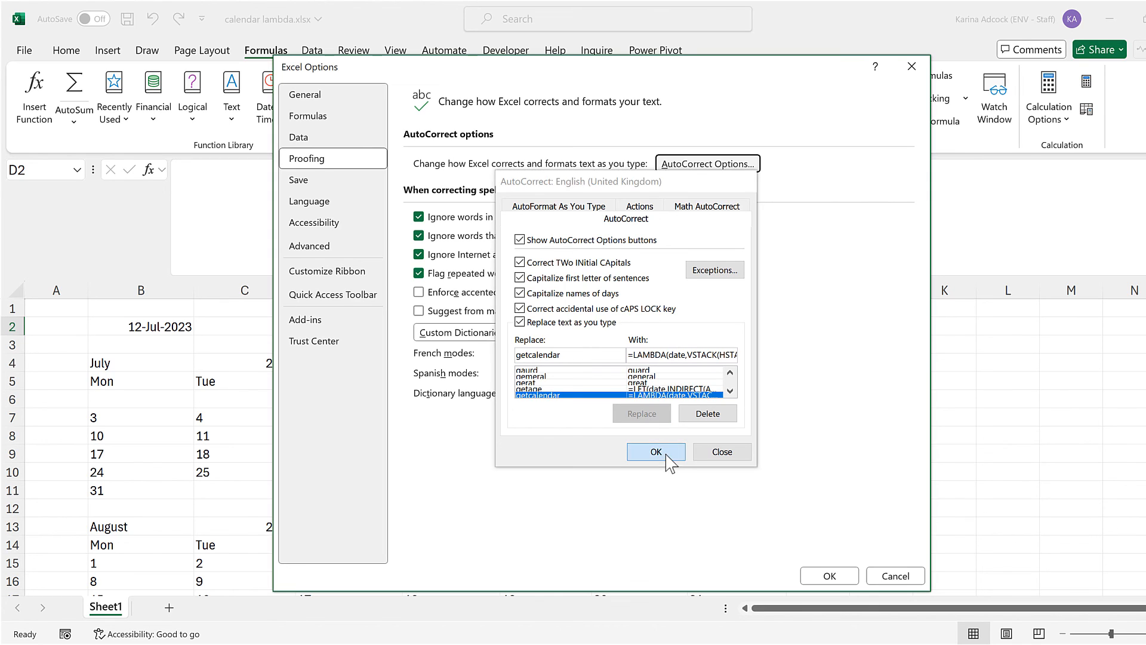
pyautogui.click(815, 577)
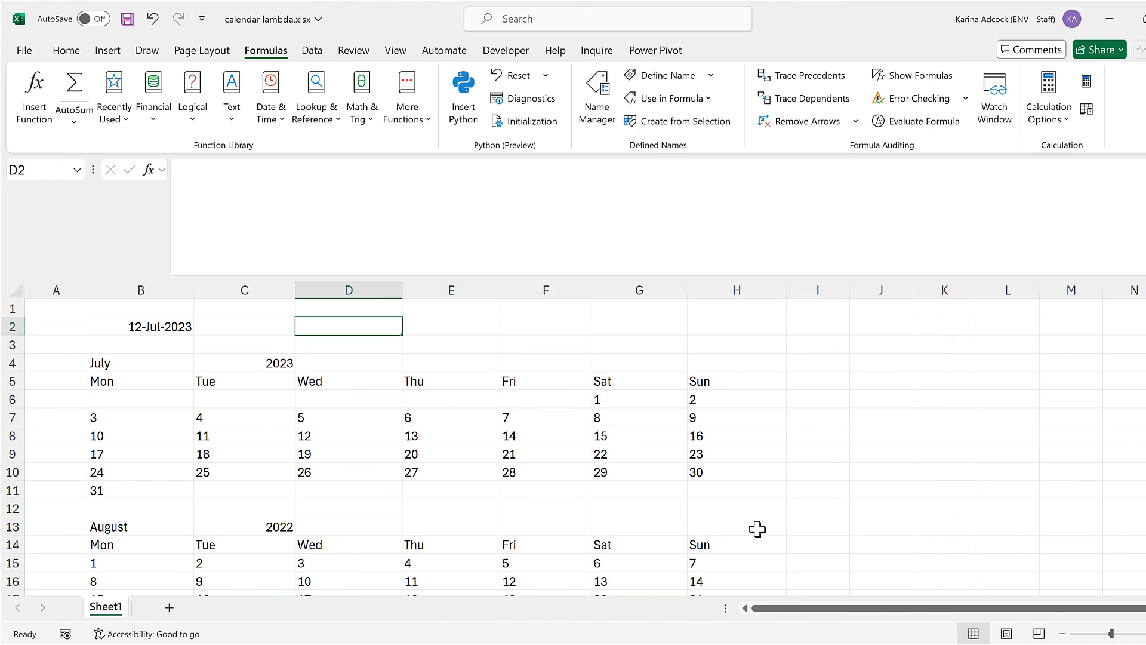
# Shrink the formula bar to one line and enter getcalendar in B23 so AutoCorrect inserts the full LAMBDA formula.
pyautogui.moveTo(377, 280); pyautogui.dragTo(387, 176)
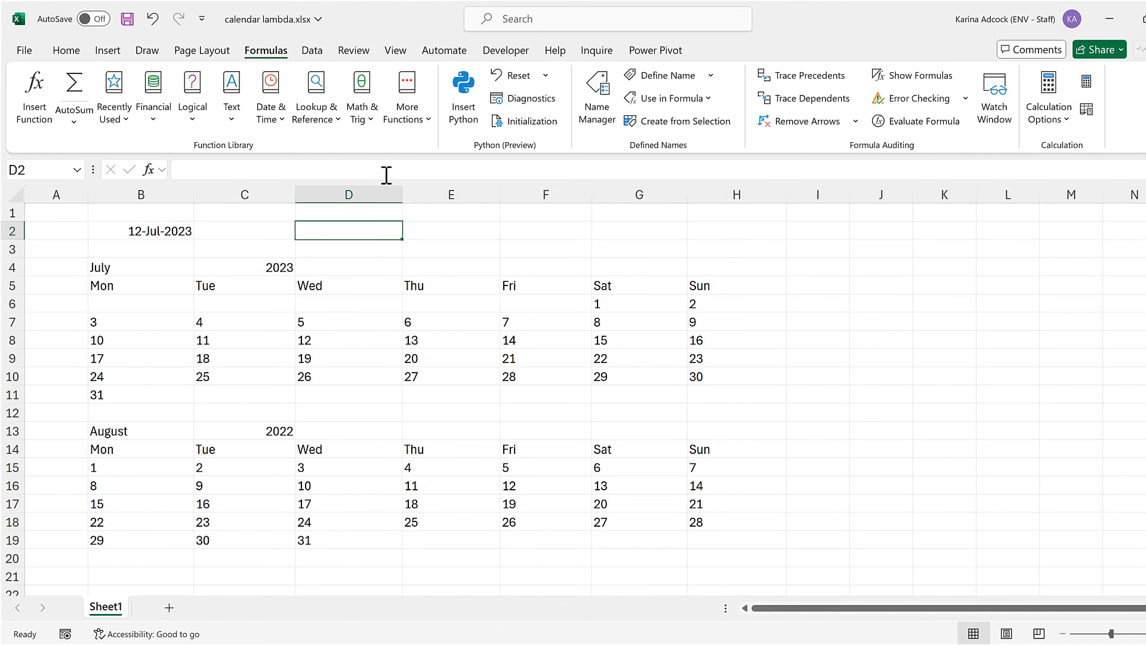
pyautogui.scroll(-3, 326, 343)
pyautogui.click(143, 451)
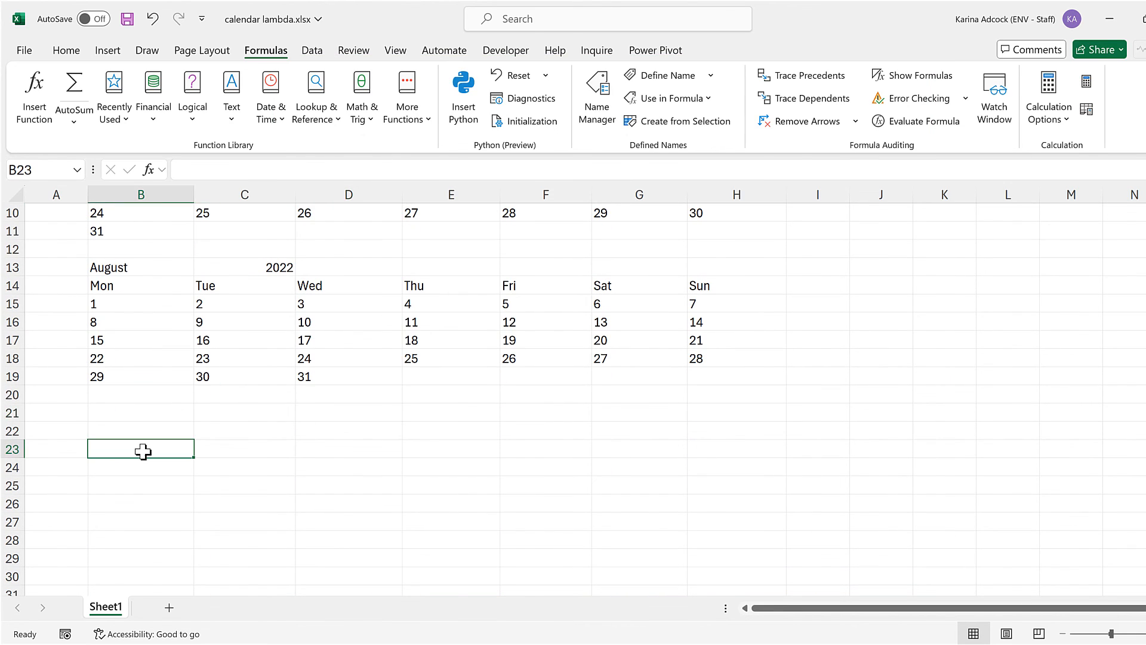
pyautogui.write('getca')
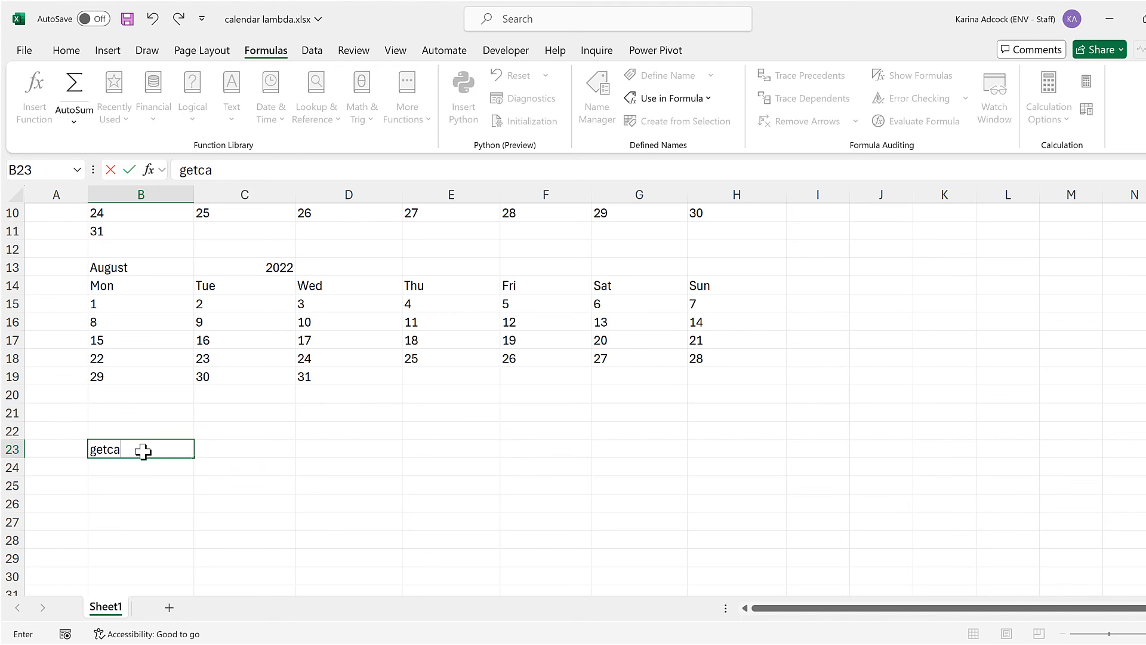
pyautogui.write('lendar')
pyautogui.press('Return')
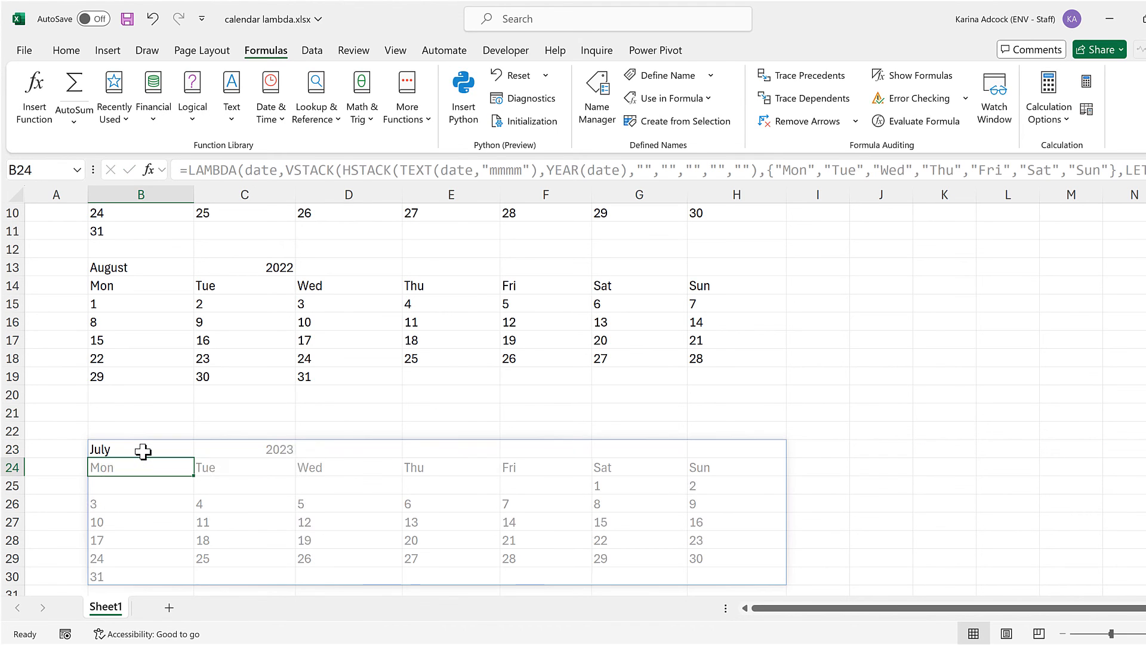
# Reselect B23 and enlarge the formula bar to show its whole LAMBDA formula.
pyautogui.press('Up')
pyautogui.scroll(-2, 371, 377)
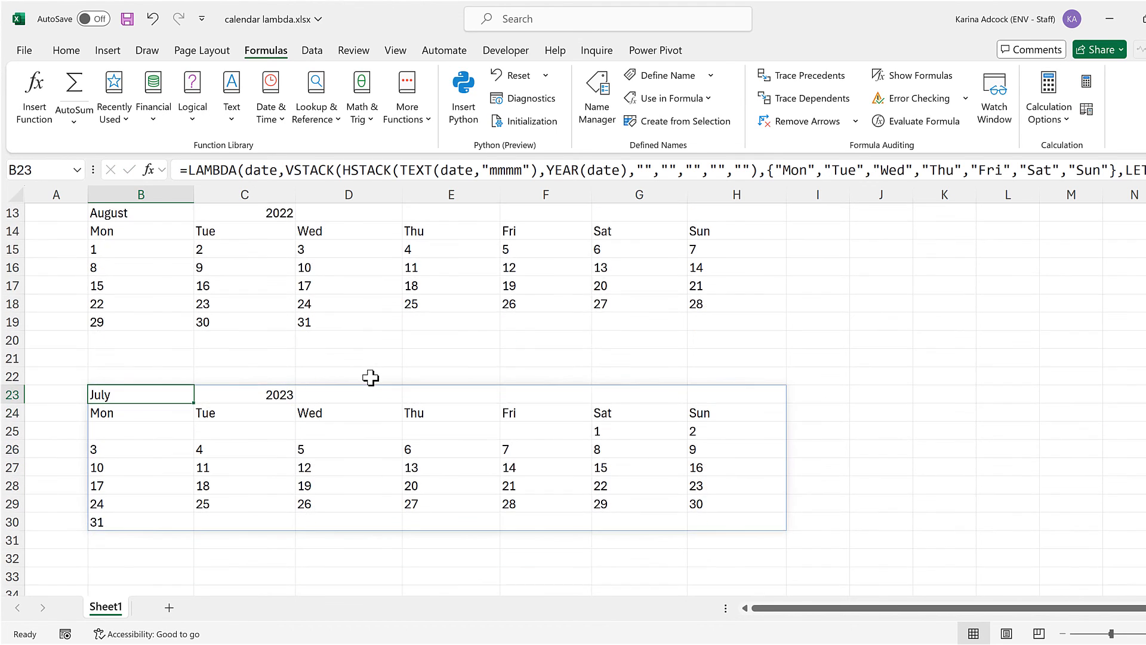
pyautogui.moveTo(336, 184); pyautogui.dragTo(336, 251)
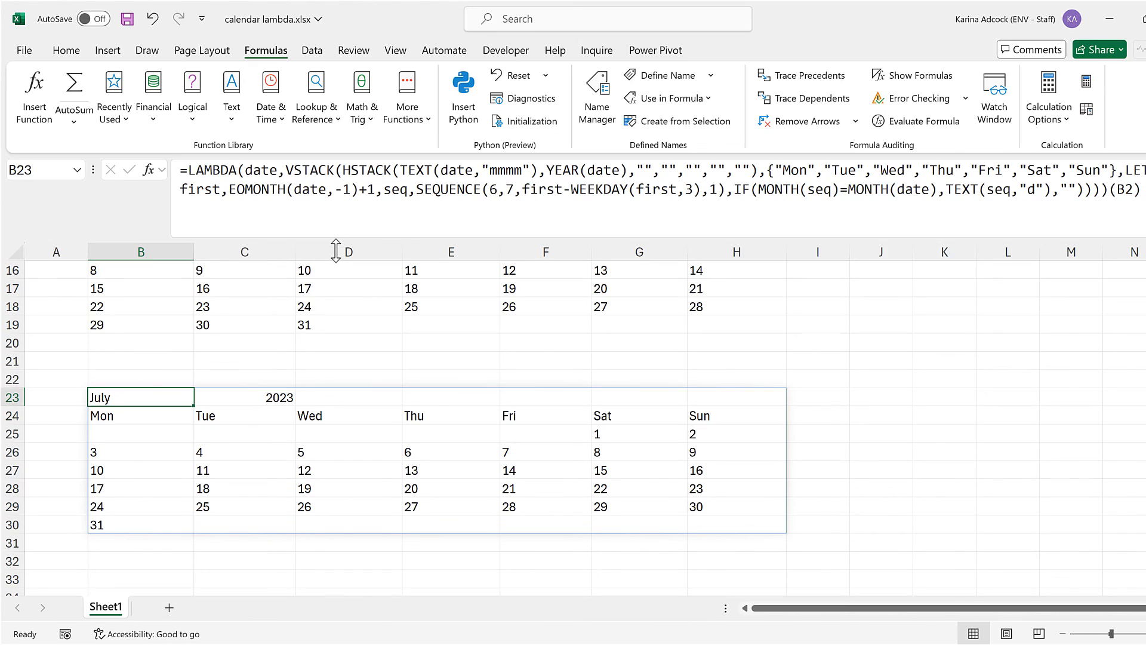
# Replace the B2 argument at the end of B23's LAMBDA formula with TODAY().
pyautogui.scroll(2, 368, 312)
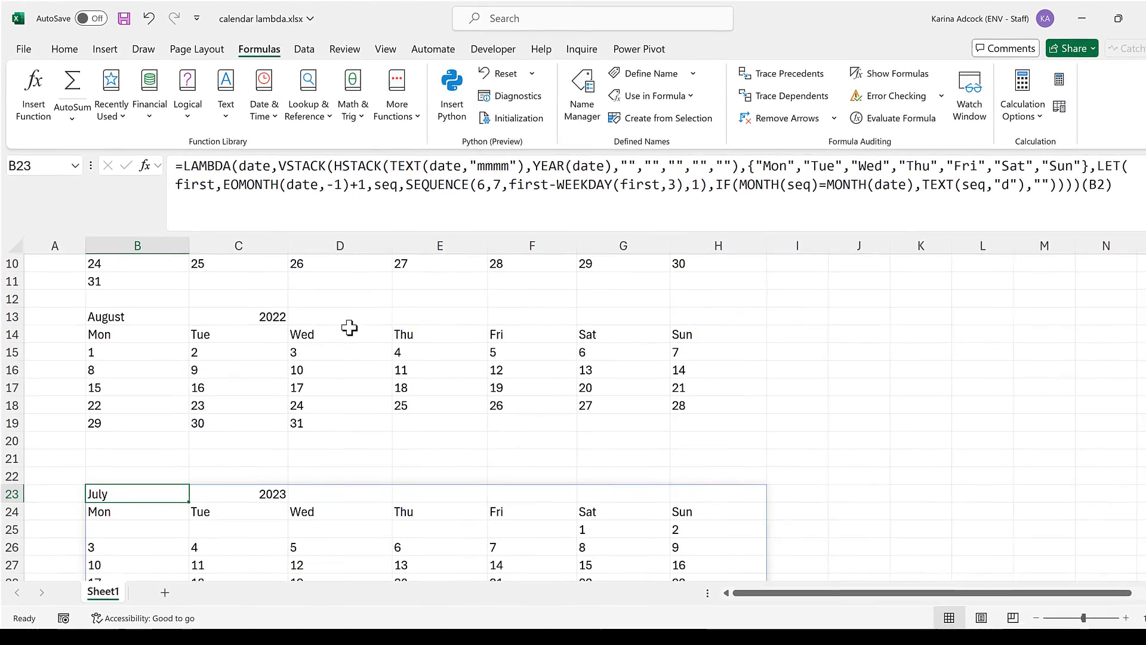
pyautogui.scroll(3, 352, 328)
pyautogui.click(1082, 182)
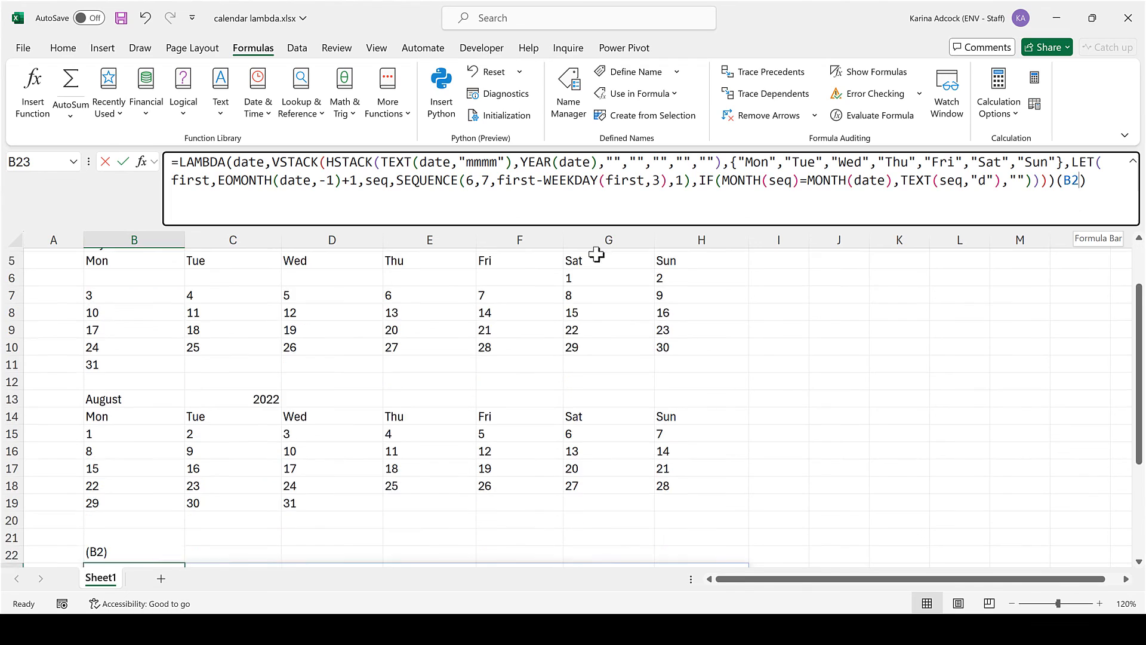
pyautogui.scroll(2, 204, 326)
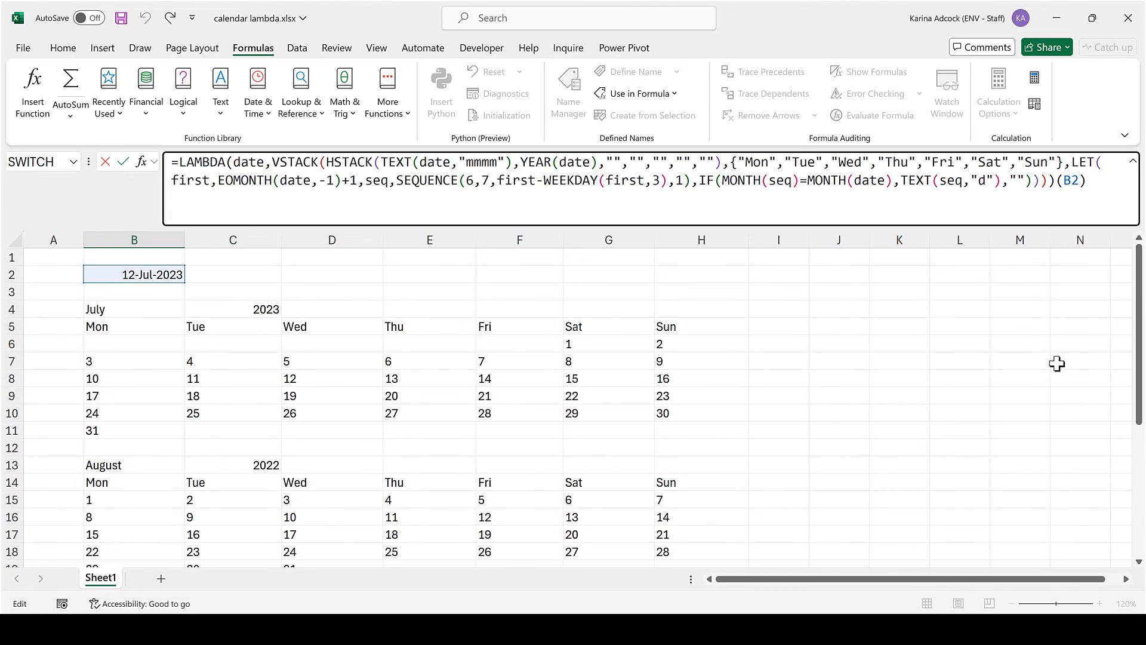
pyautogui.press('BackSpace')
pyautogui.press('BackSpace')
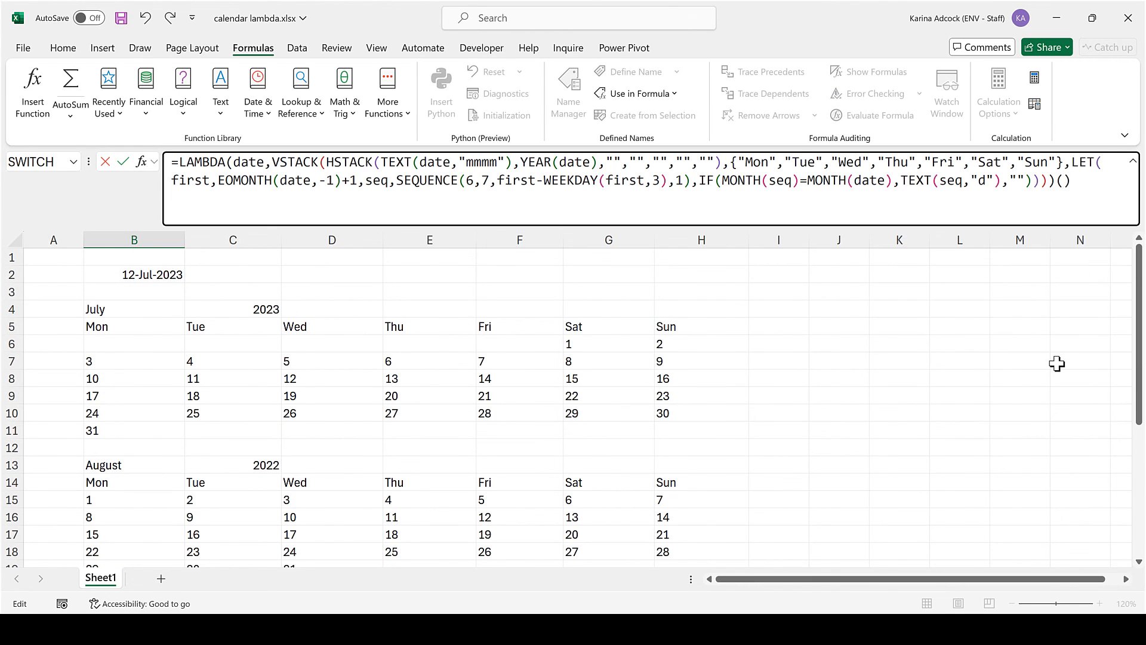
pyautogui.write('today(')
pyautogui.press('Return')
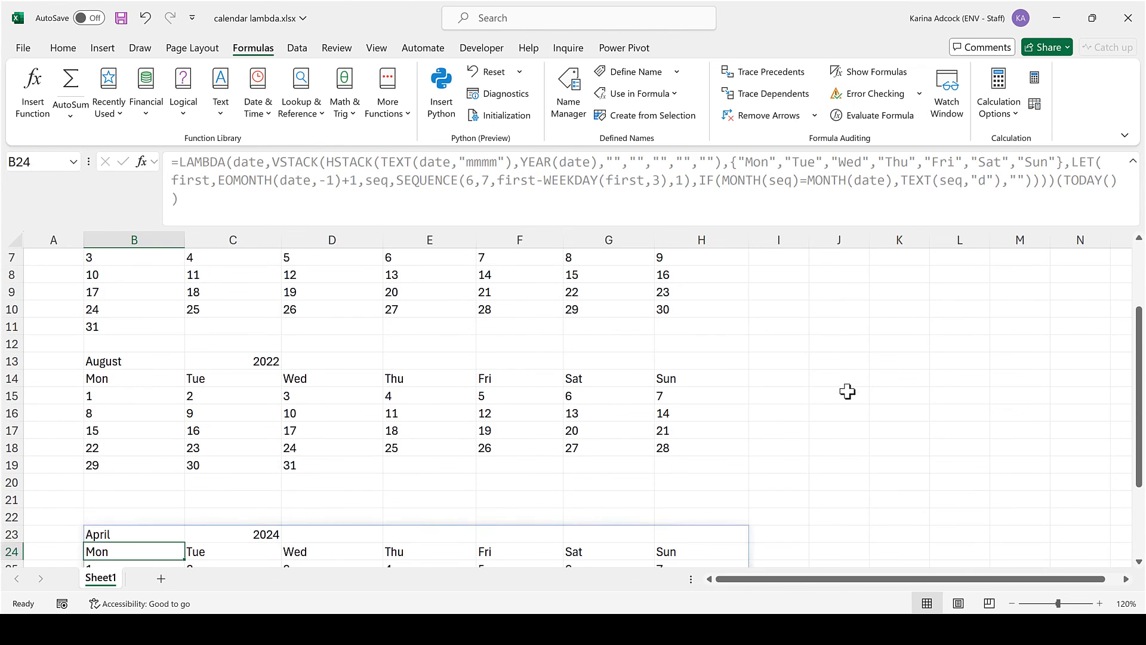
# Select B23 again and open its LAMBDA formula for editing with the calendar in view.
pyautogui.click(847, 393)
pyautogui.scroll(-3, 847, 394)
pyautogui.click(149, 373)
pyautogui.click(457, 211)
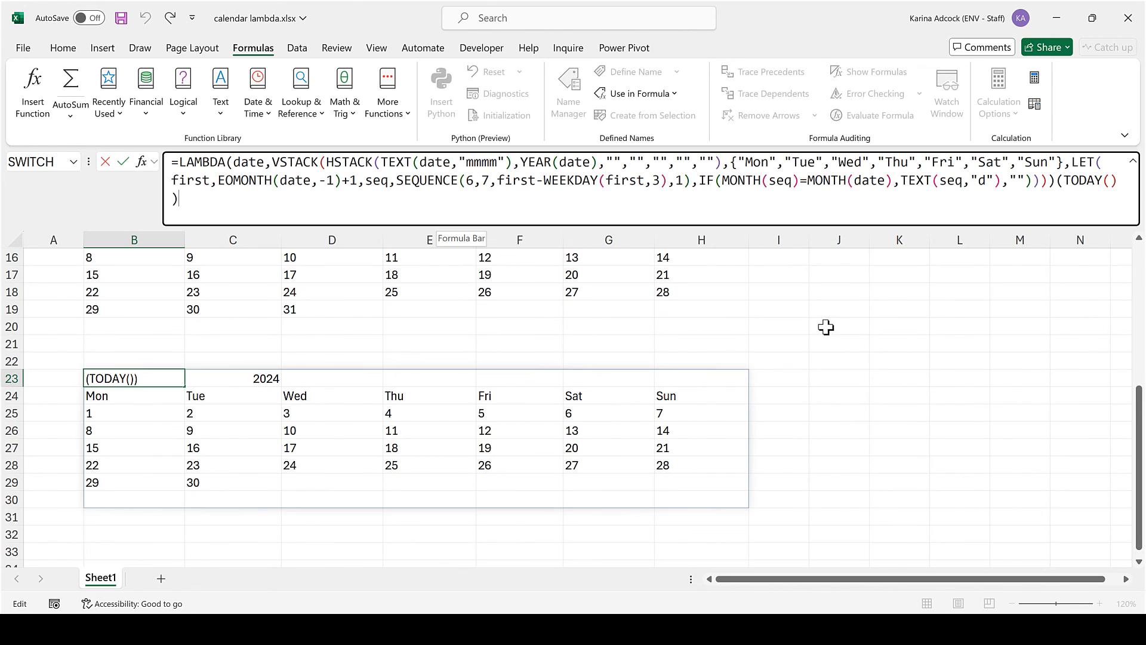
pyautogui.scroll(-1, 830, 330)
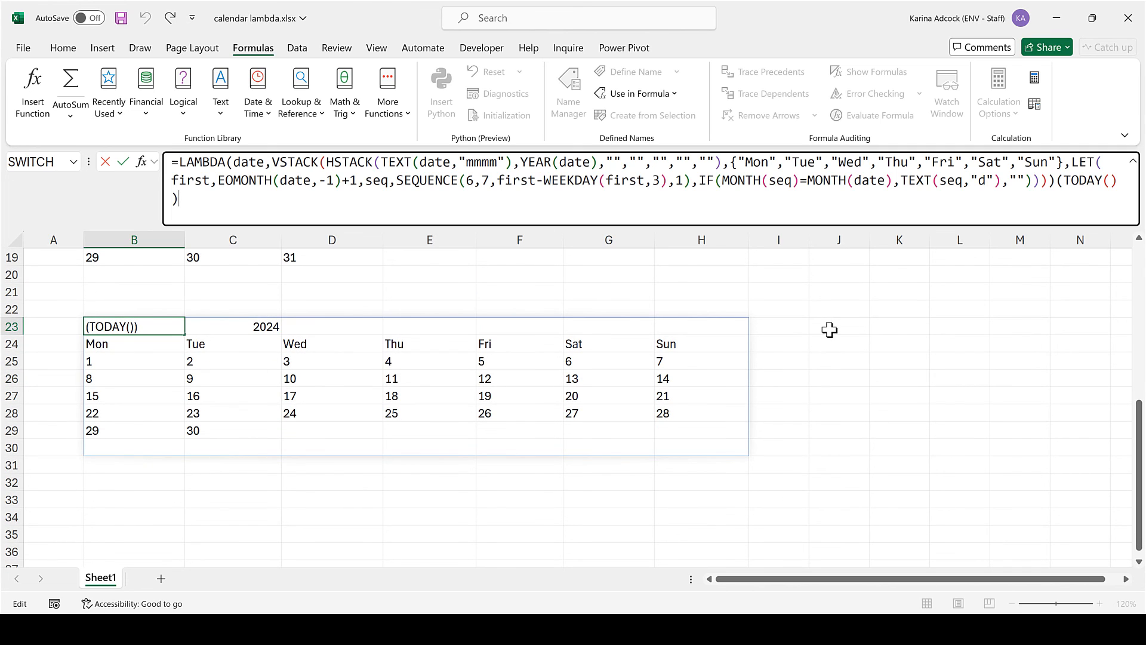